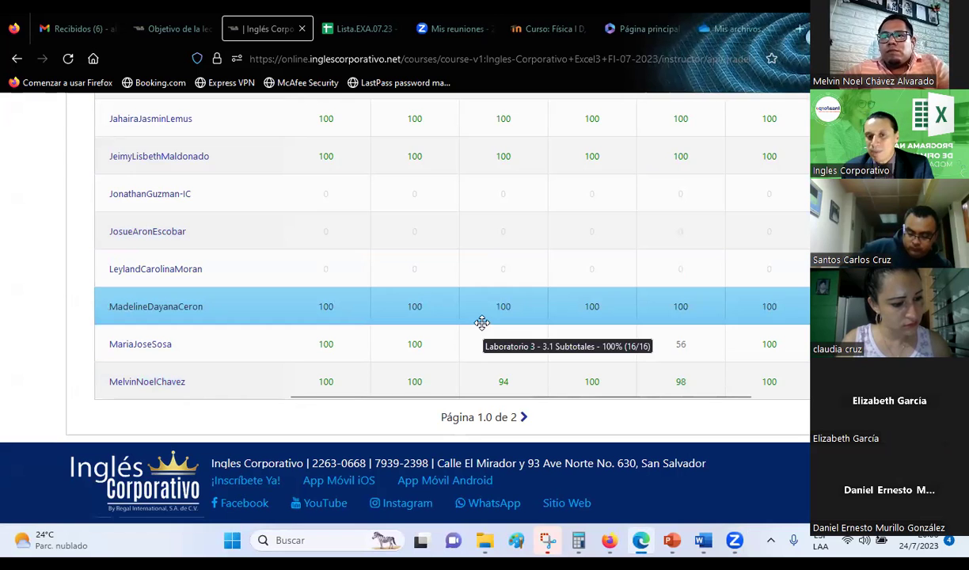
# Scroll up and down the Inglés Corporativo gradebook to review the last students' homework grades.
pyautogui.scroll(3, 481, 323)
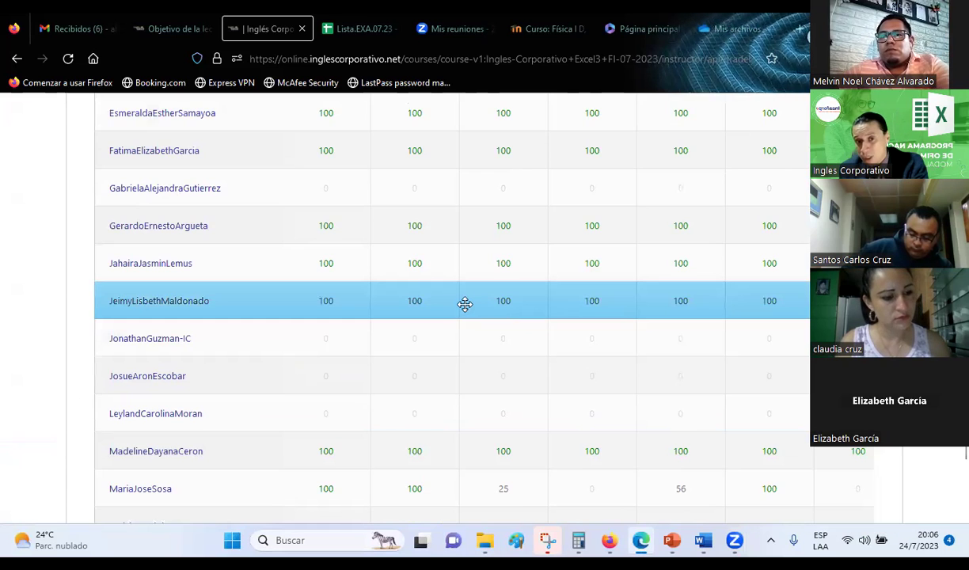
pyautogui.scroll(5, 466, 305)
pyautogui.scroll(2, 469, 305)
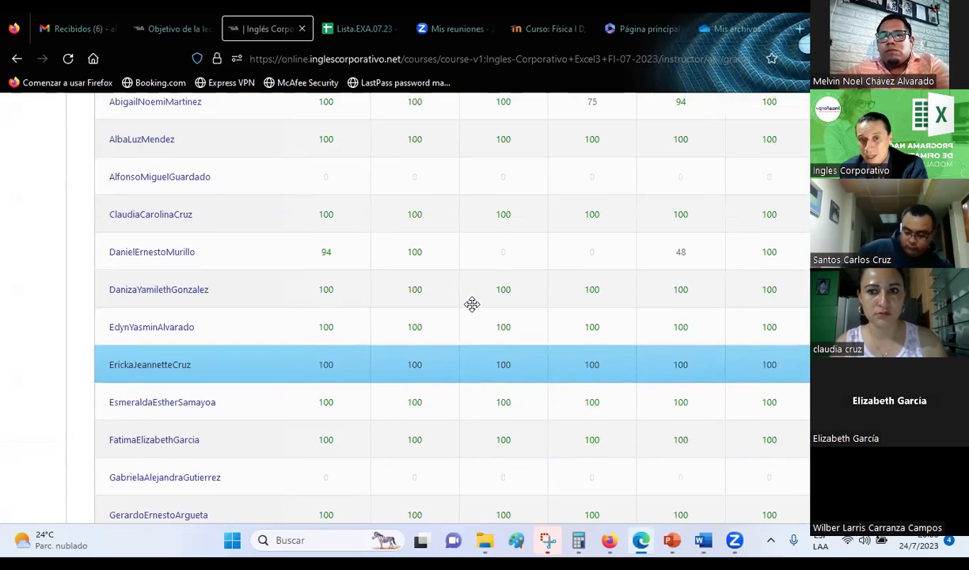
pyautogui.scroll(2, 472, 304)
pyautogui.scroll(2, 472, 305)
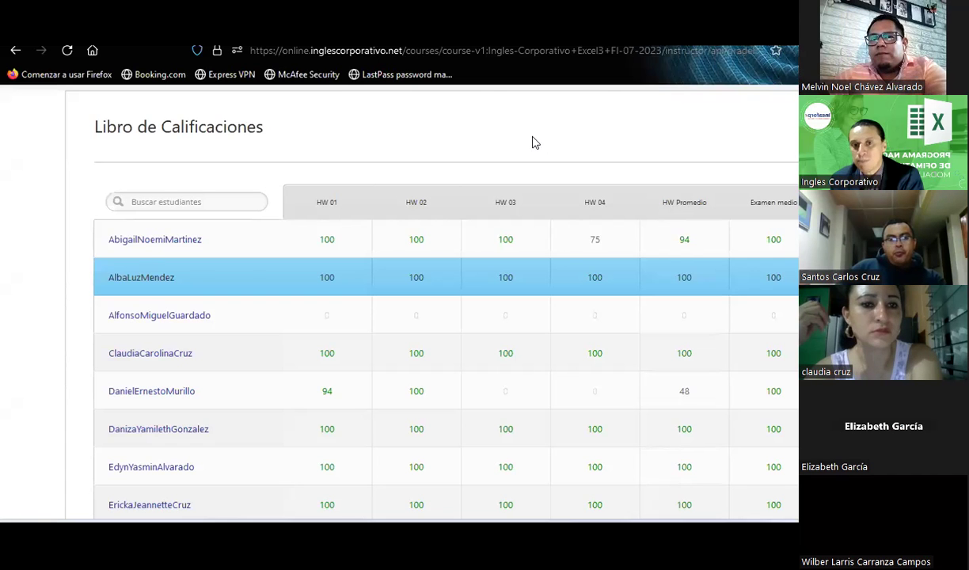
pyautogui.scroll(-1, 528, 217)
pyautogui.scroll(-1, 527, 218)
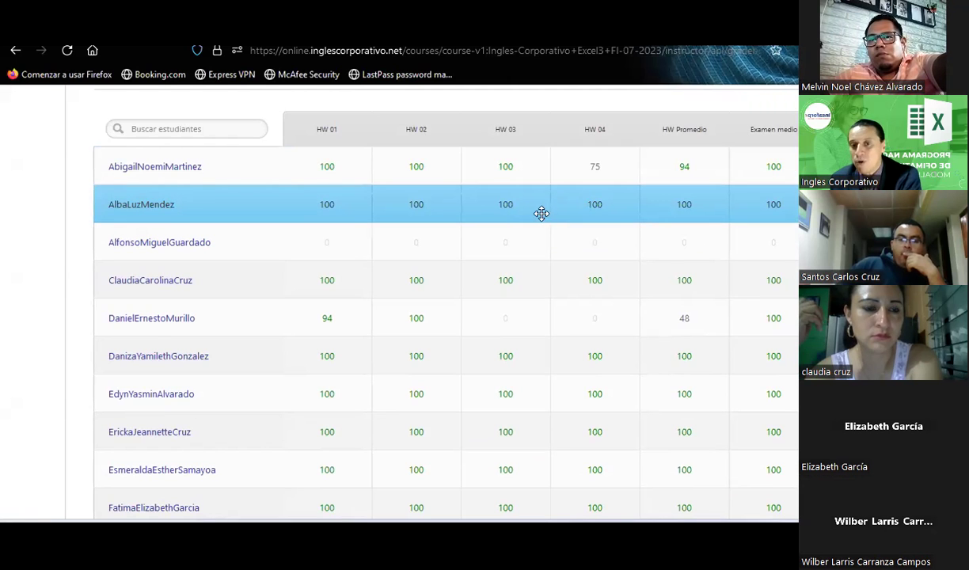
pyautogui.scroll(-1, 527, 206)
pyautogui.scroll(-1, 528, 206)
pyautogui.scroll(-1, 527, 206)
pyautogui.scroll(-2, 527, 206)
pyautogui.scroll(-1, 527, 205)
pyautogui.scroll(-1, 527, 205)
pyautogui.scroll(-1, 528, 204)
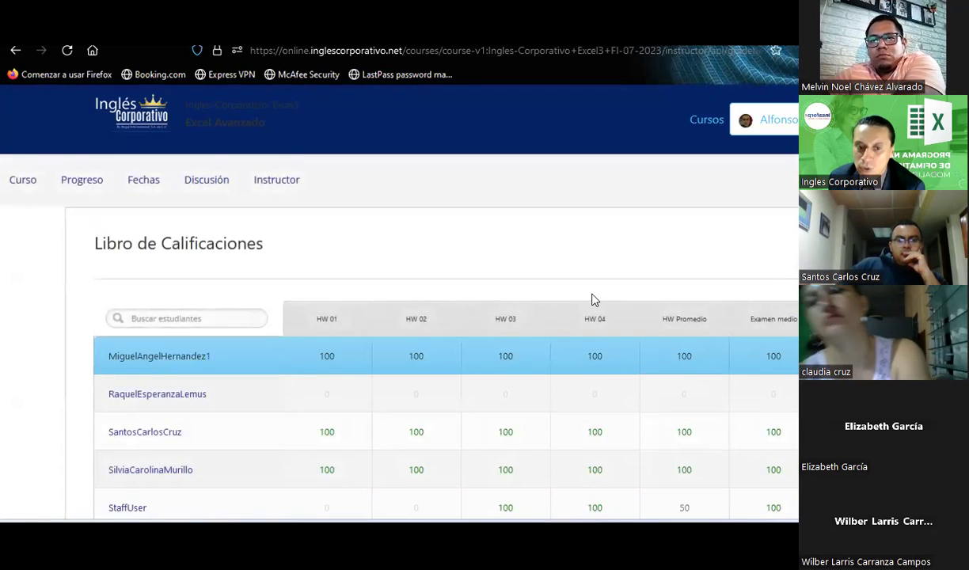
pyautogui.scroll(-3, 592, 294)
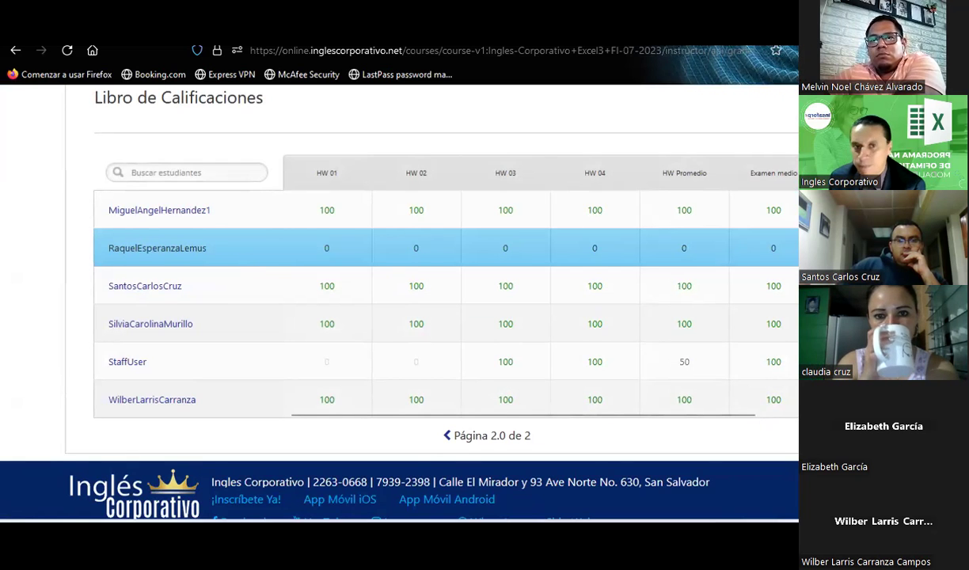
pyautogui.hotkey('ctrl', 'Tab')
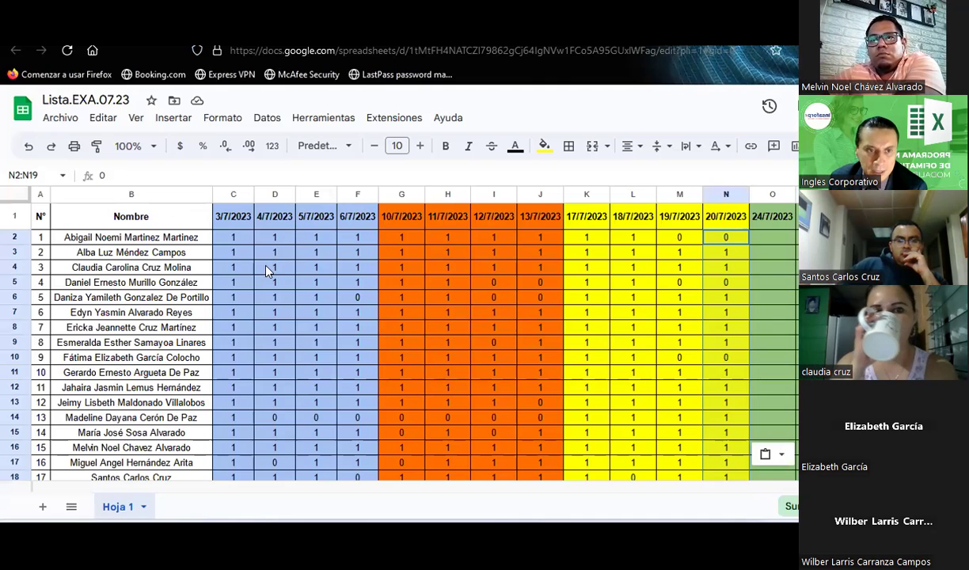
pyautogui.click(266, 271)
pyautogui.scroll(-2, 259, 269)
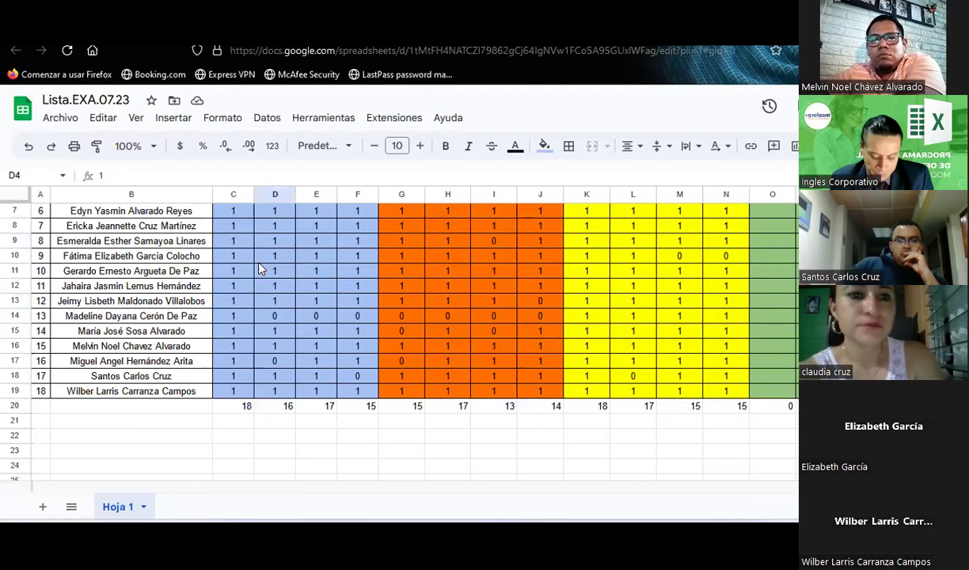
pyautogui.hotkey('ctrl', 'f')
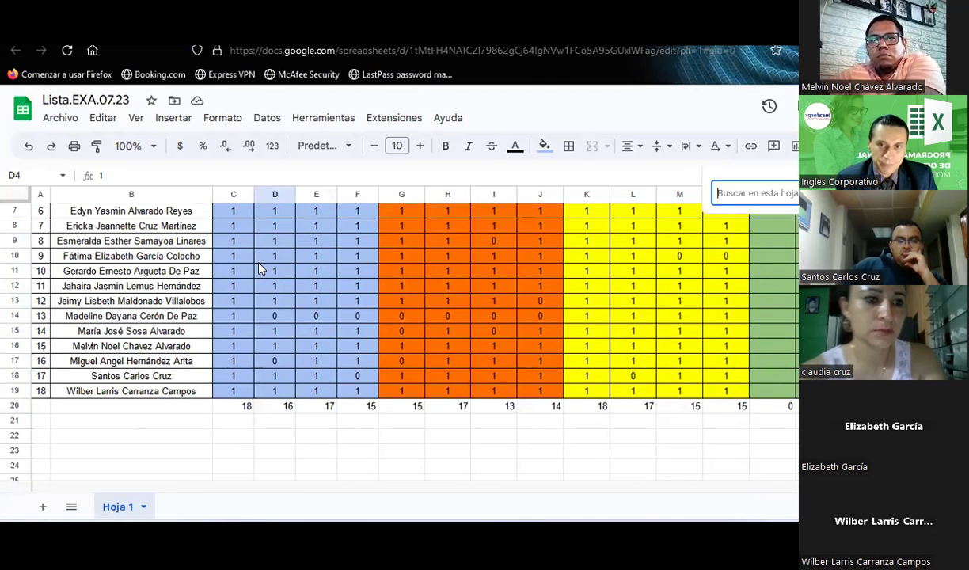
pyautogui.write('raquel')
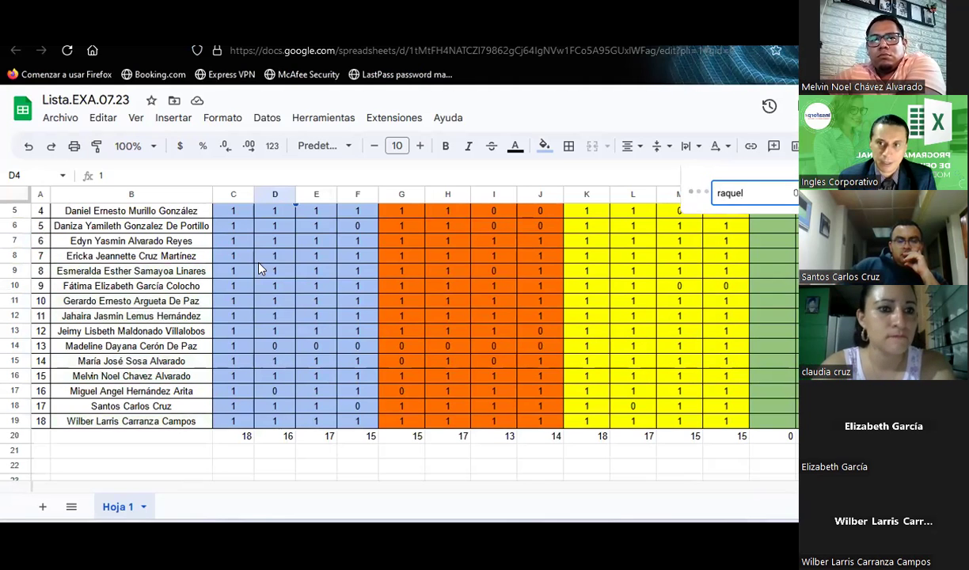
pyautogui.click(272, 240)
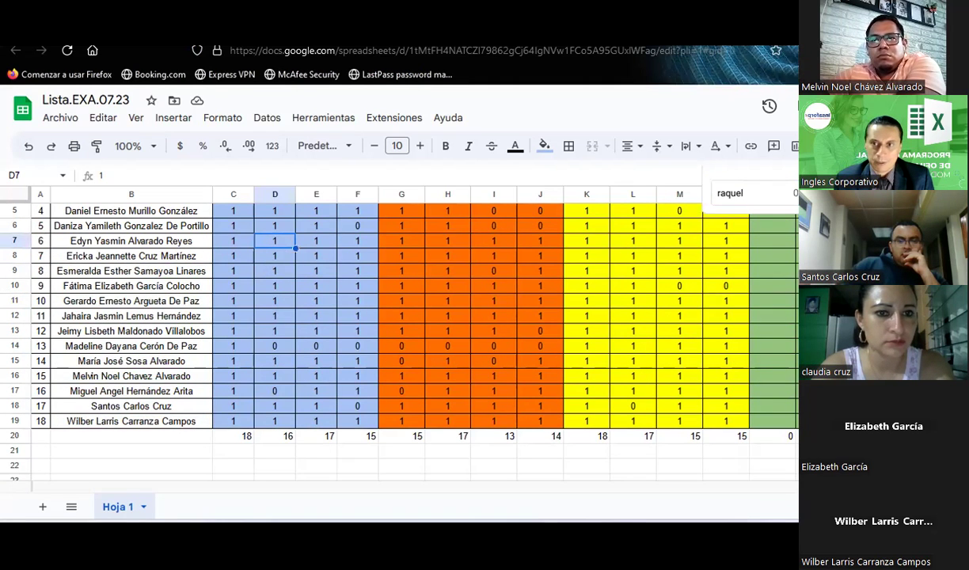
pyautogui.hotkey('ctrl', 'Tab')
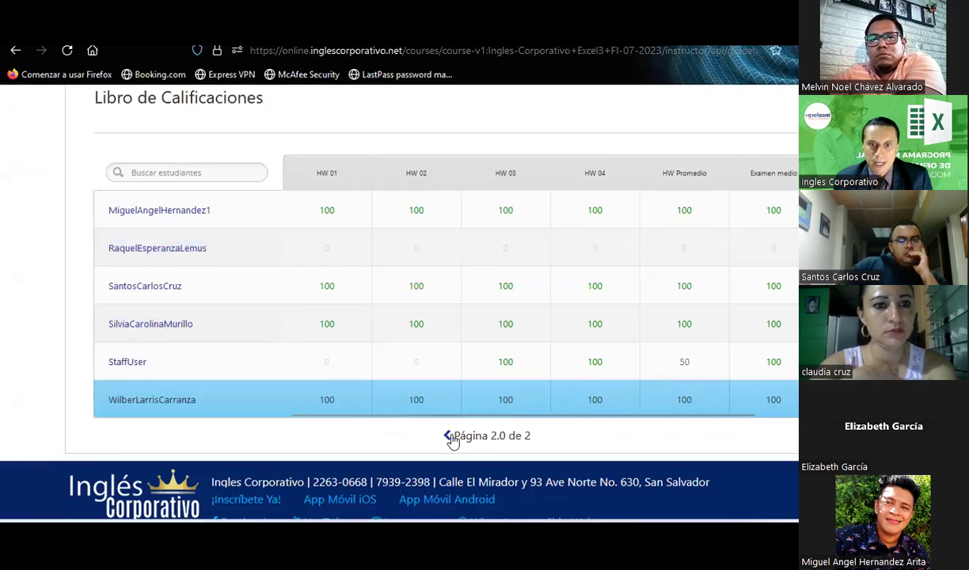
# Go back to gradebook page 1 and scroll through the first group of students' grades.
pyautogui.click(449, 437)
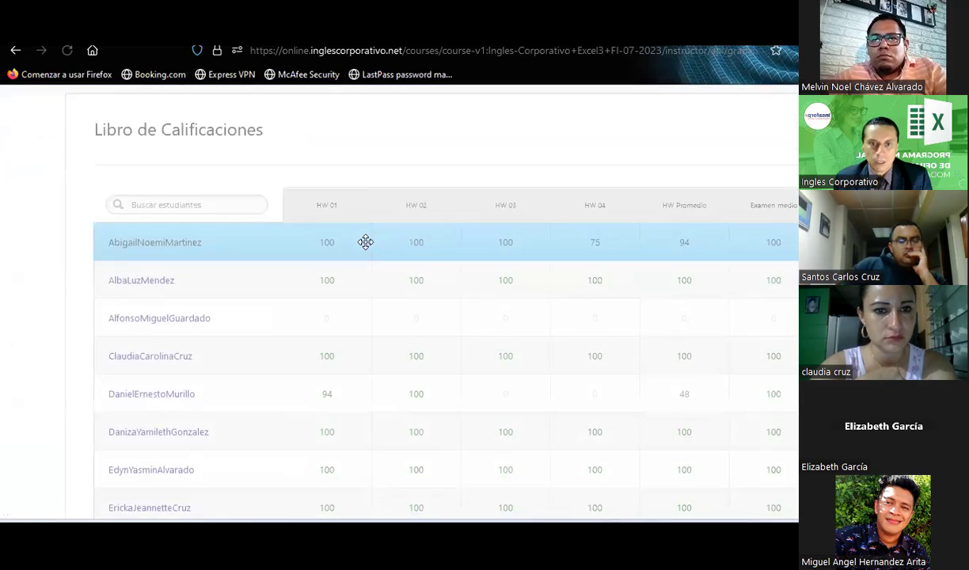
pyautogui.scroll(-2, 365, 241)
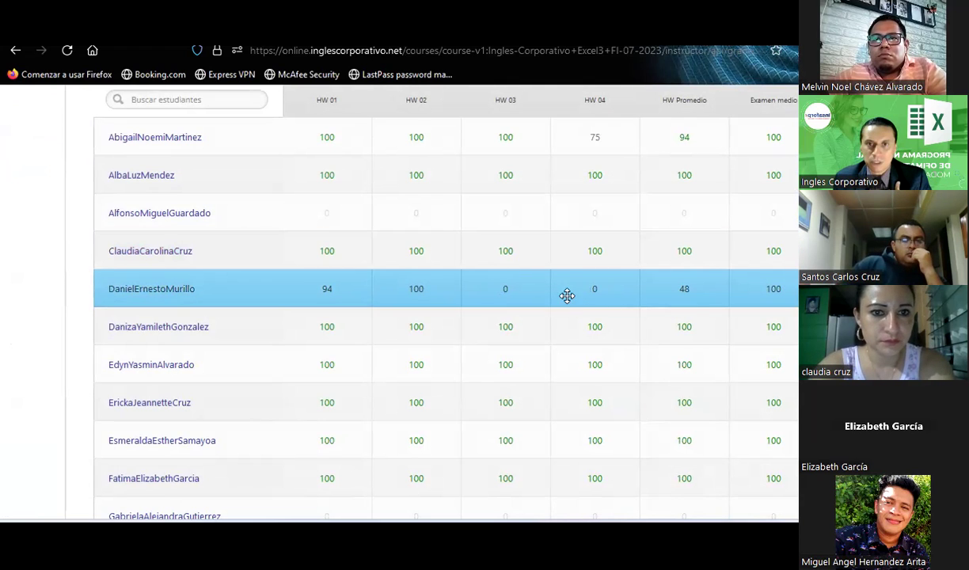
pyautogui.moveTo(506, 394)
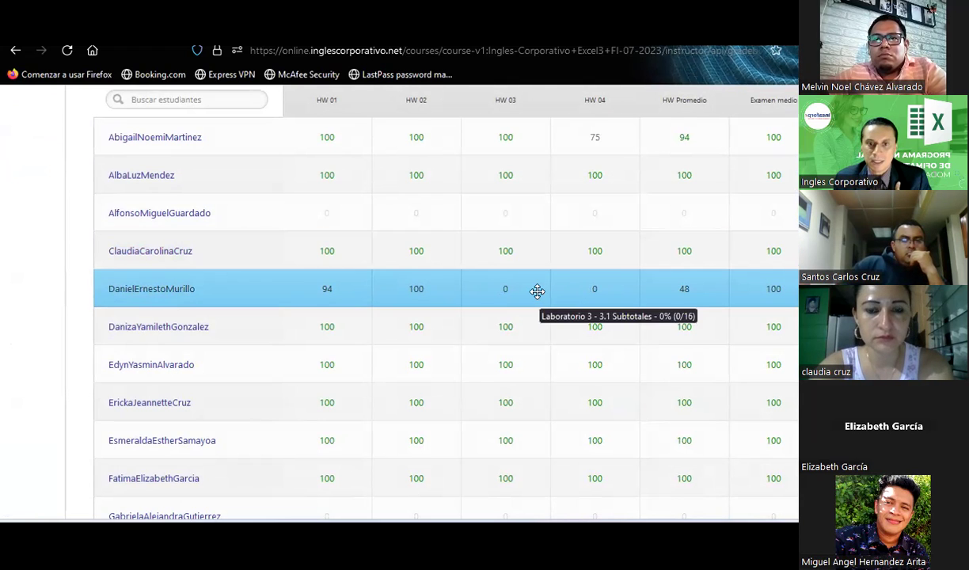
pyautogui.scroll(-2, 537, 291)
pyautogui.scroll(-1, 537, 292)
pyautogui.scroll(-1, 537, 291)
pyautogui.scroll(-2, 537, 292)
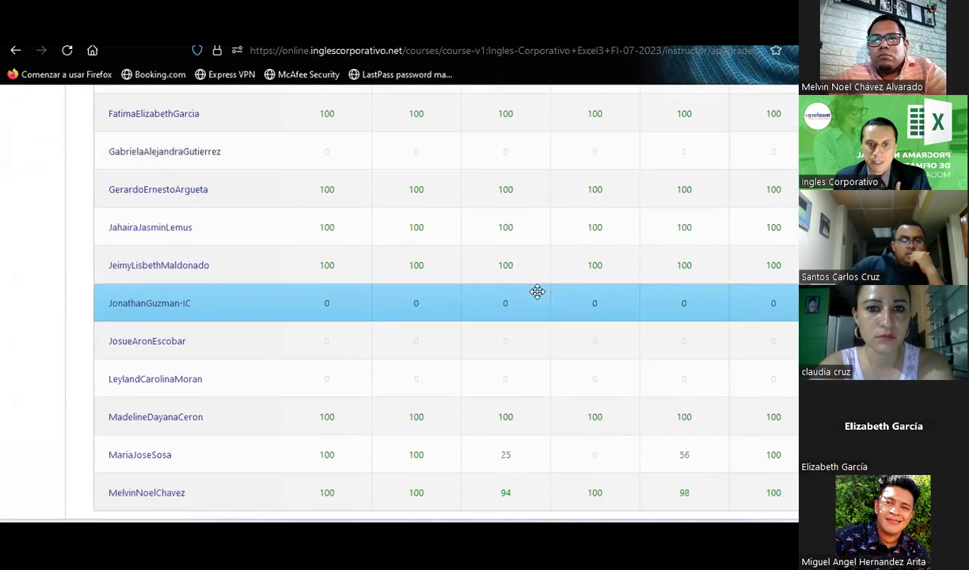
pyautogui.scroll(-1, 537, 291)
pyautogui.moveTo(505, 454)
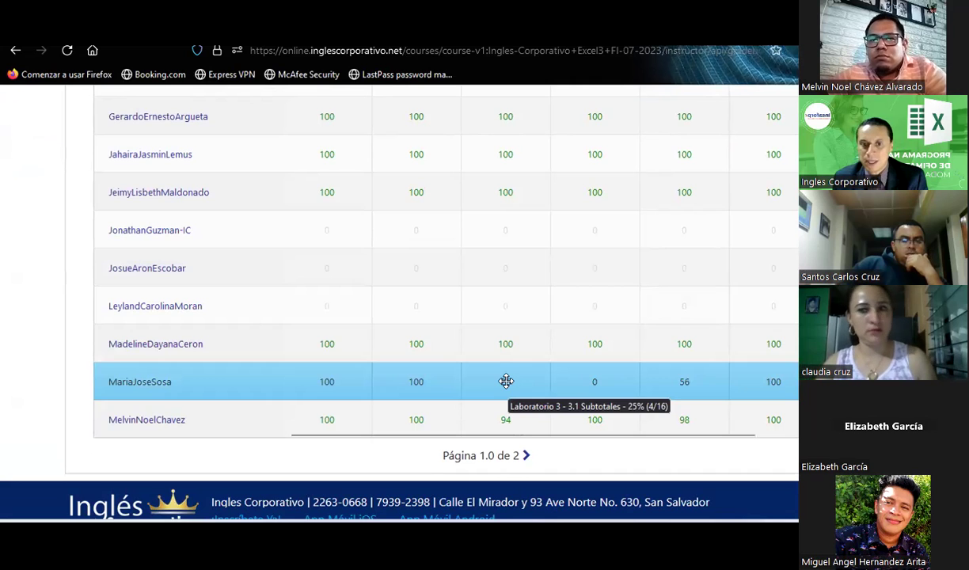
pyautogui.scroll(2, 541, 321)
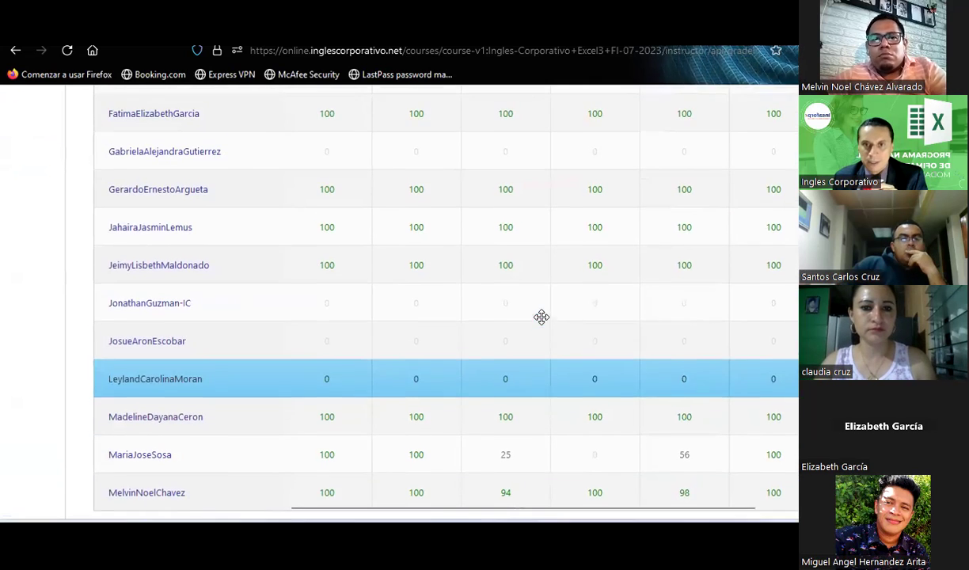
pyautogui.scroll(1, 541, 317)
pyautogui.scroll(1, 541, 317)
pyautogui.scroll(1, 540, 317)
pyautogui.scroll(1, 539, 317)
pyautogui.scroll(1, 539, 317)
pyautogui.scroll(1, 539, 317)
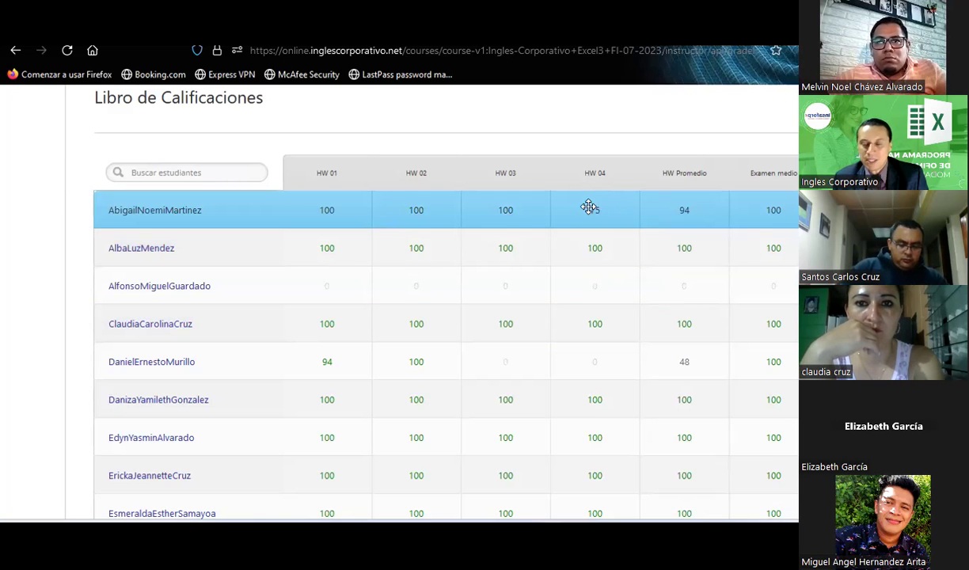
pyautogui.scroll(-3, 544, 316)
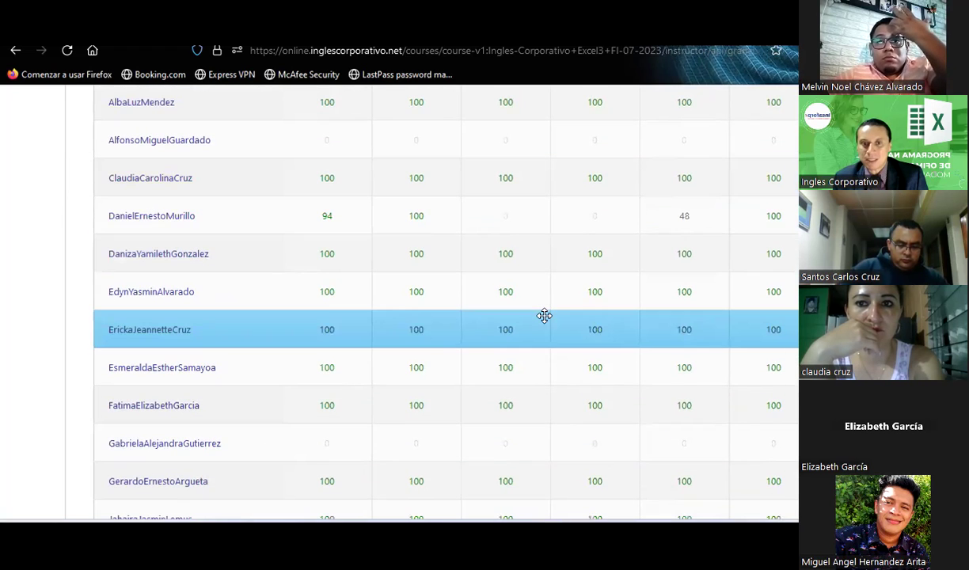
pyautogui.scroll(-1, 543, 314)
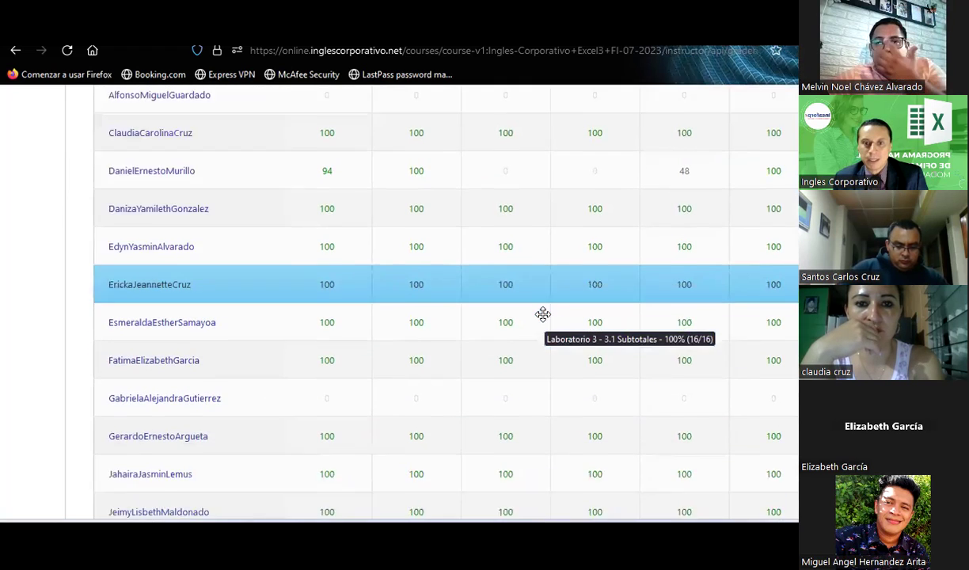
pyautogui.scroll(-2, 543, 315)
pyautogui.scroll(-2, 544, 314)
pyautogui.scroll(-2, 543, 315)
pyautogui.scroll(-2, 543, 314)
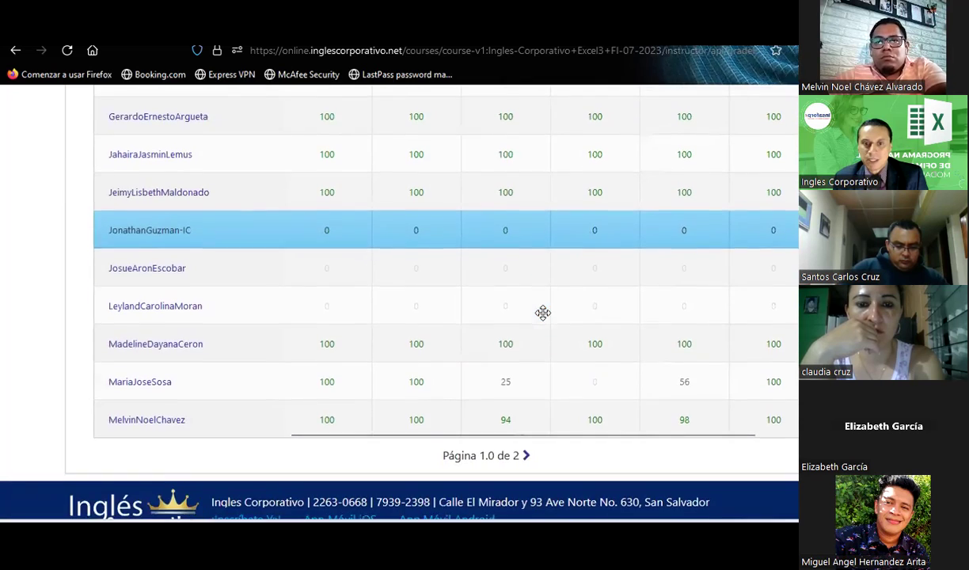
pyautogui.scroll(9, 543, 314)
pyautogui.scroll(1, 543, 315)
pyautogui.scroll(1, 543, 313)
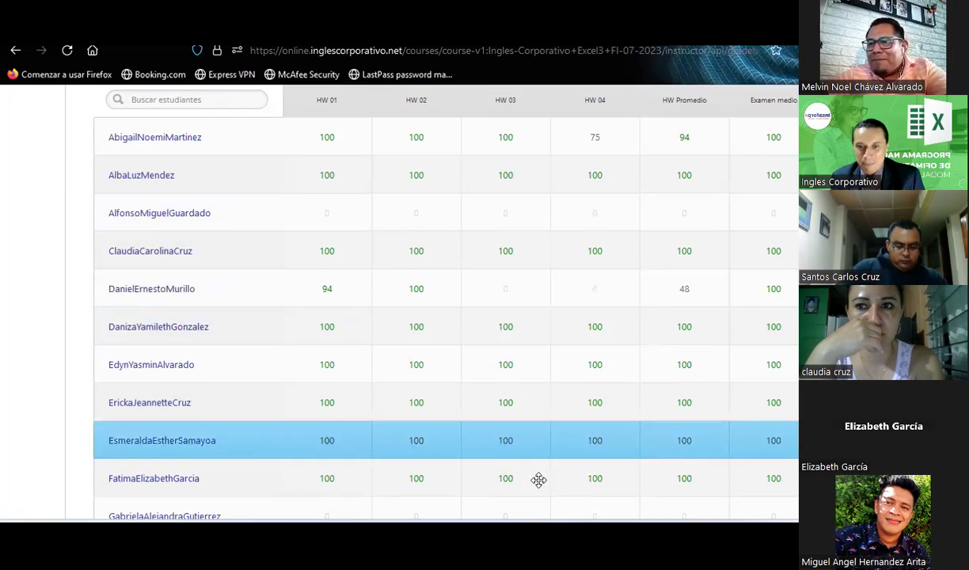
pyautogui.moveTo(543, 314)
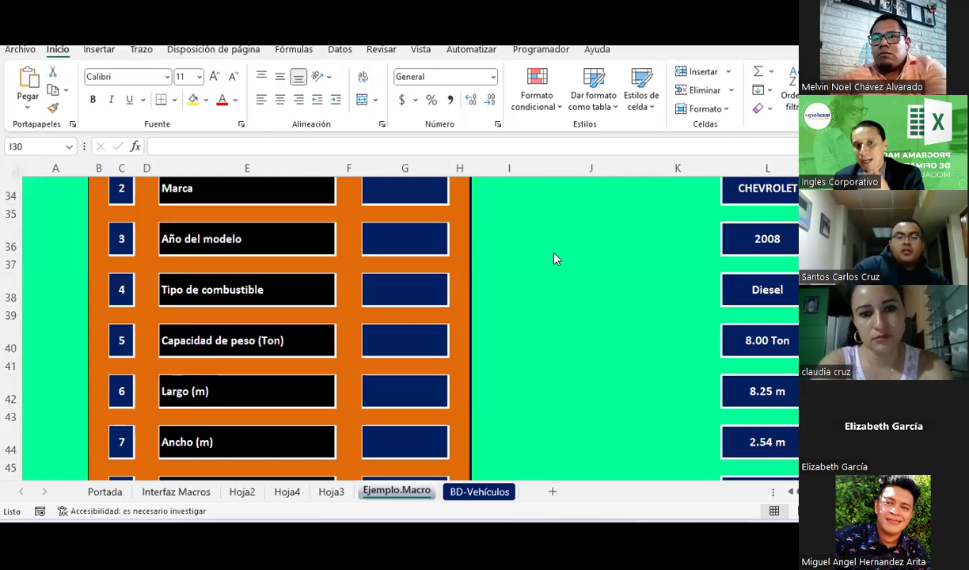
# Open the Archivo Save As page, then return to the sheet without saving.
pyautogui.click(23, 52)
pyautogui.click(49, 243)
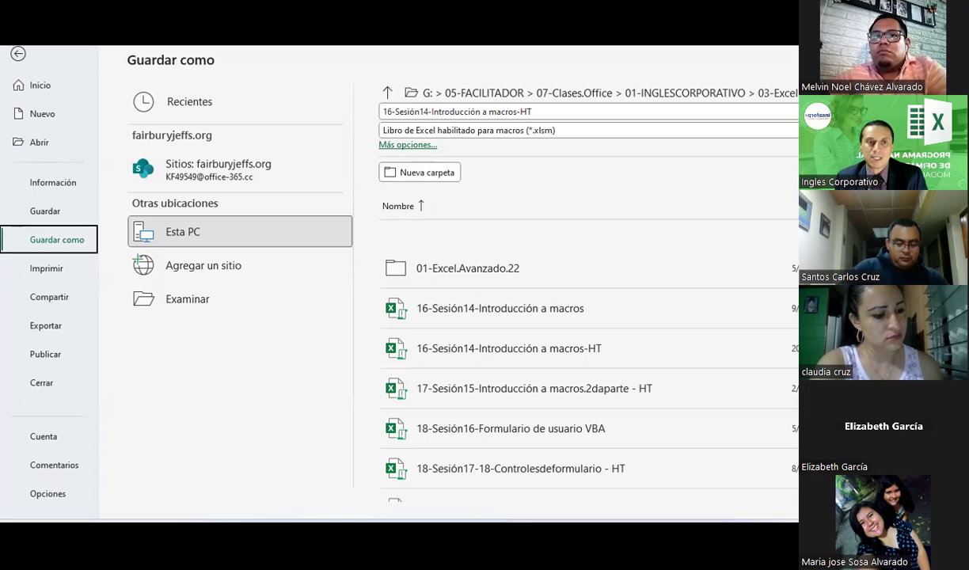
pyautogui.click(15, 54)
# Select cell I37, then switch to Hoja3 and on to the Hoja4 sheet.
pyautogui.click(540, 266)
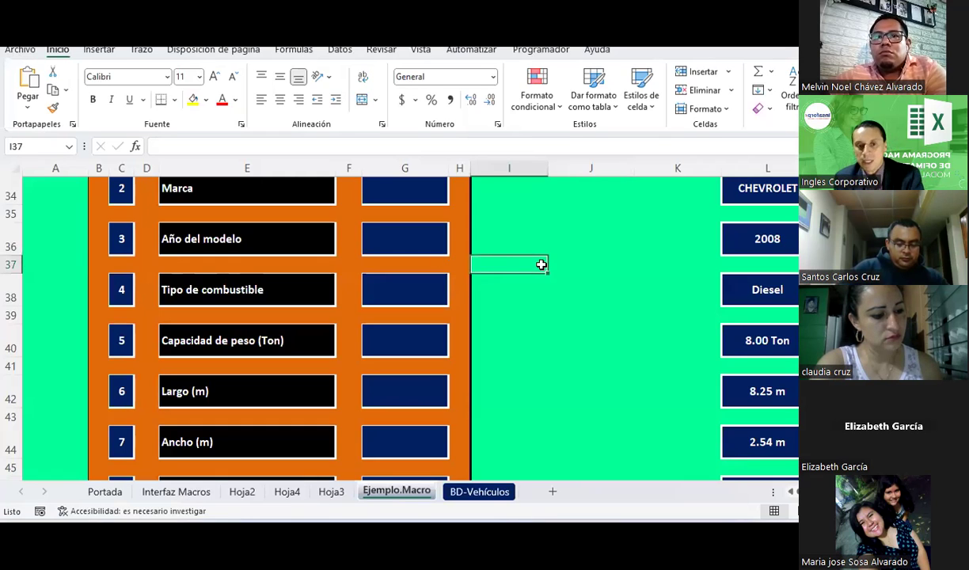
pyautogui.click(330, 493)
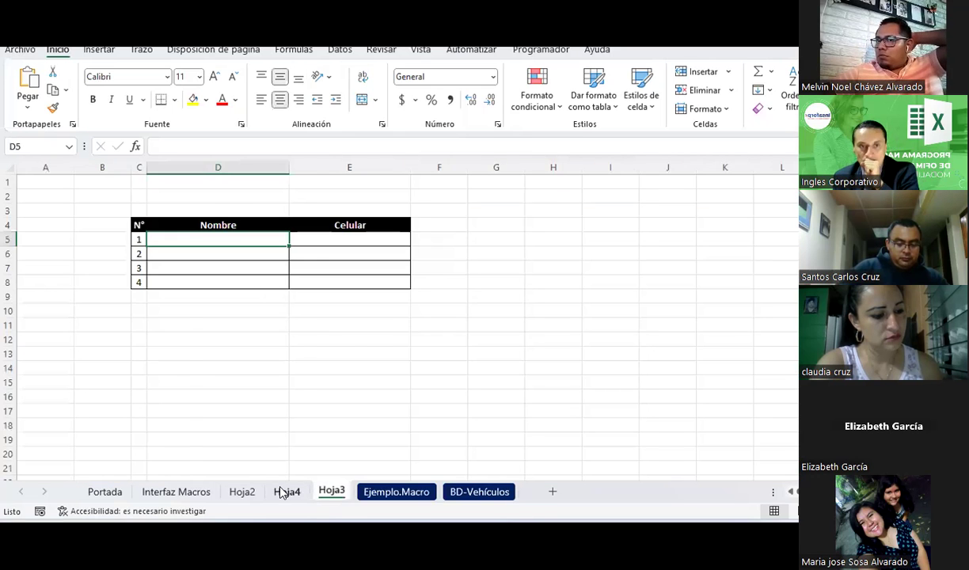
pyautogui.click(285, 492)
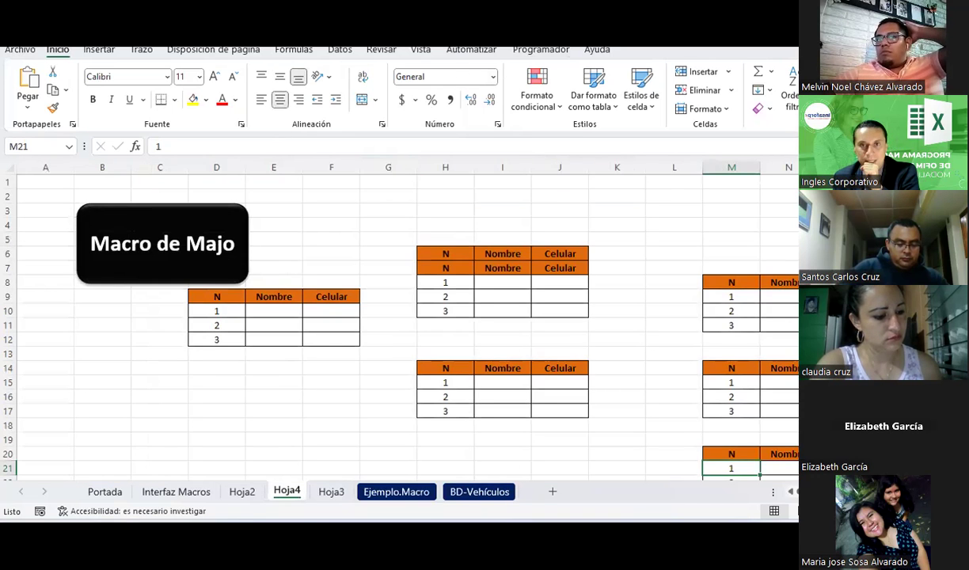
# View the recorded macros list on the Programador tab, then close it without running anything.
pyautogui.click(541, 55)
pyautogui.click(67, 96)
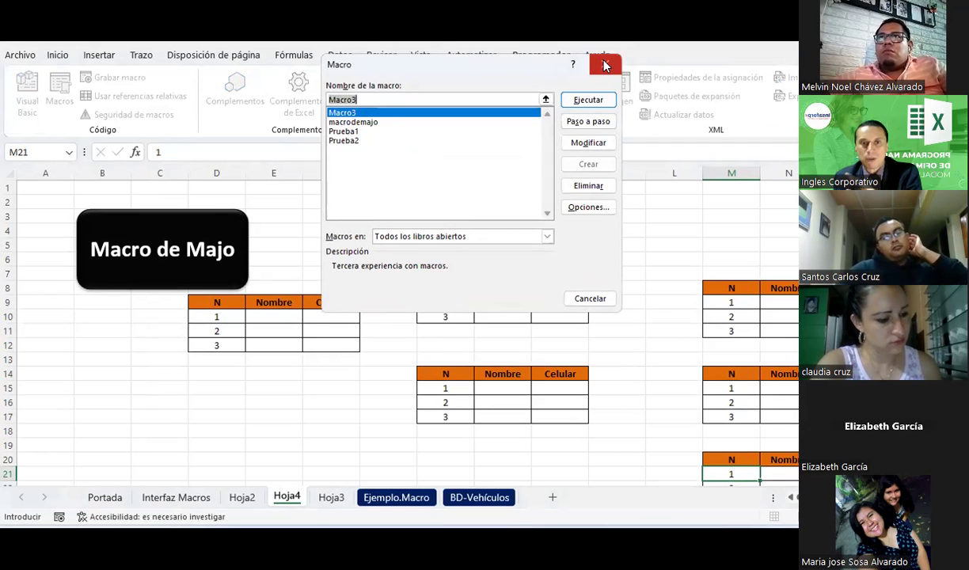
pyautogui.click(605, 65)
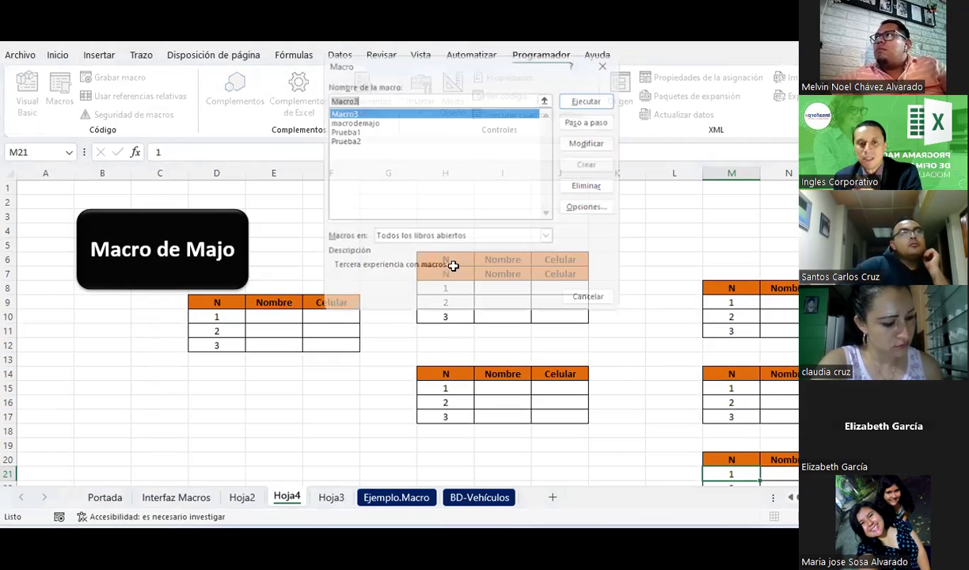
# Select cell G15, then move via Hoja3 to the Ejemplo.Macro vehicle form sheet.
pyautogui.click(365, 383)
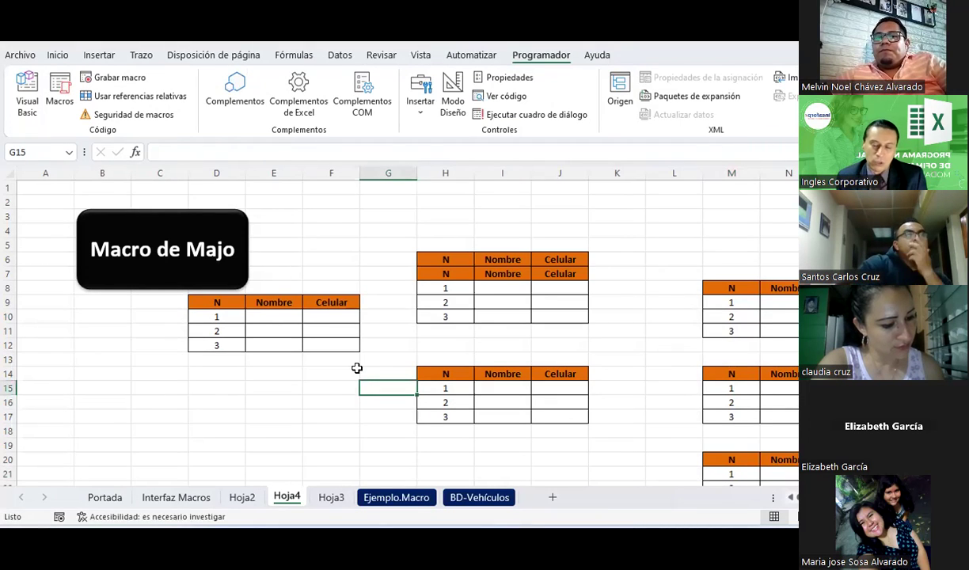
pyautogui.click(333, 497)
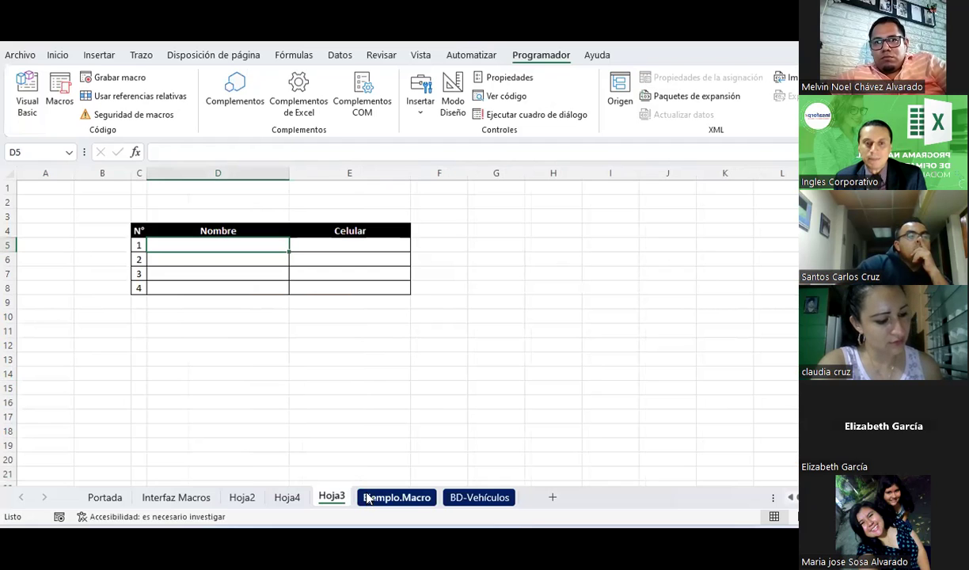
pyautogui.click(367, 497)
pyautogui.scroll(1, 366, 342)
pyautogui.scroll(1, 367, 343)
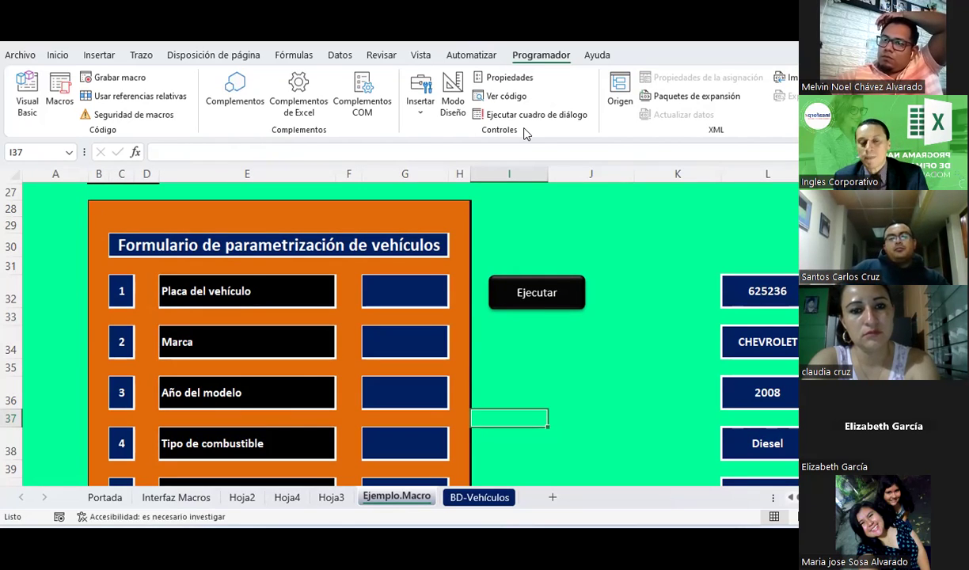
# Compare cells I32 and G32 on Ejemplo.Macro with cell G12 on BD-Vehículos.
pyautogui.click(483, 306)
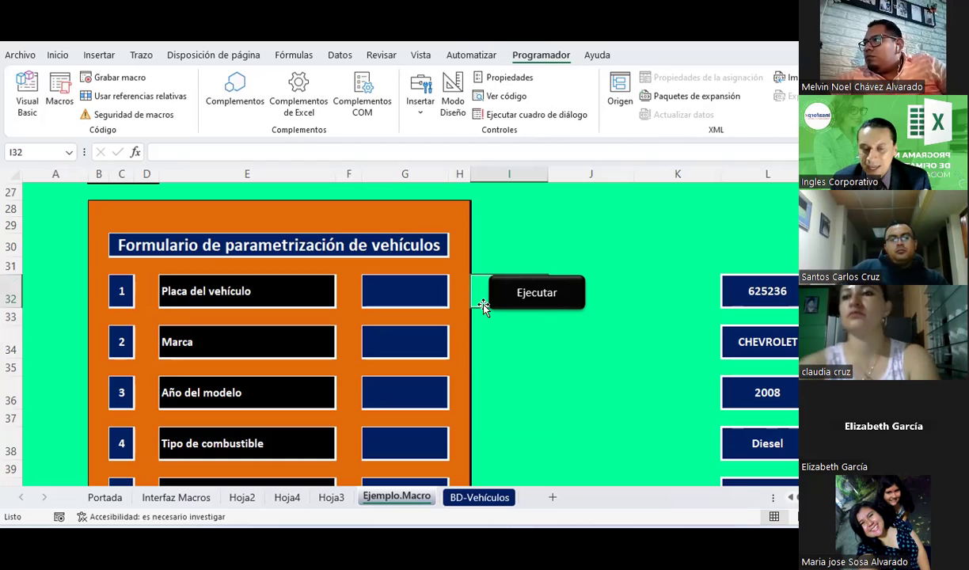
pyautogui.click(455, 501)
pyautogui.click(421, 424)
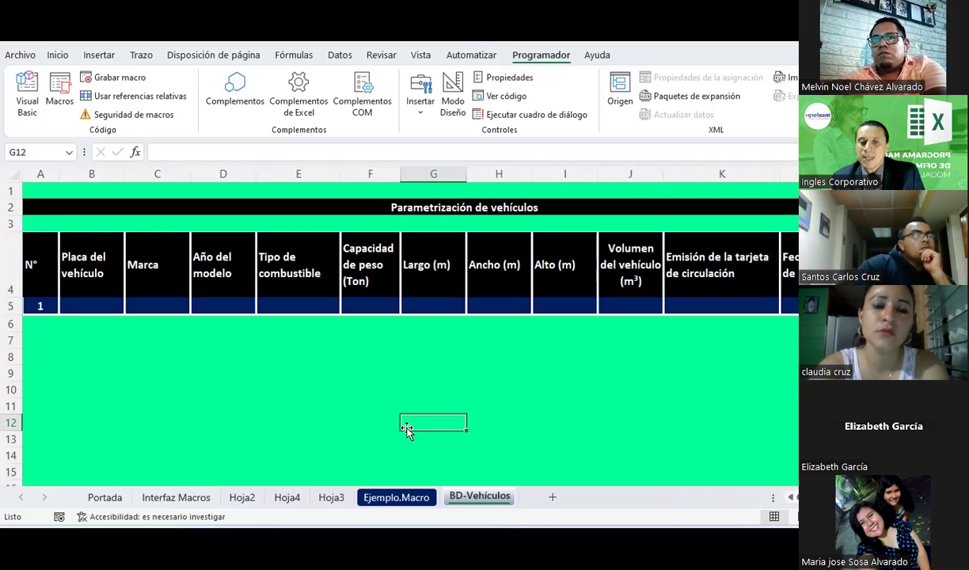
pyautogui.click(396, 498)
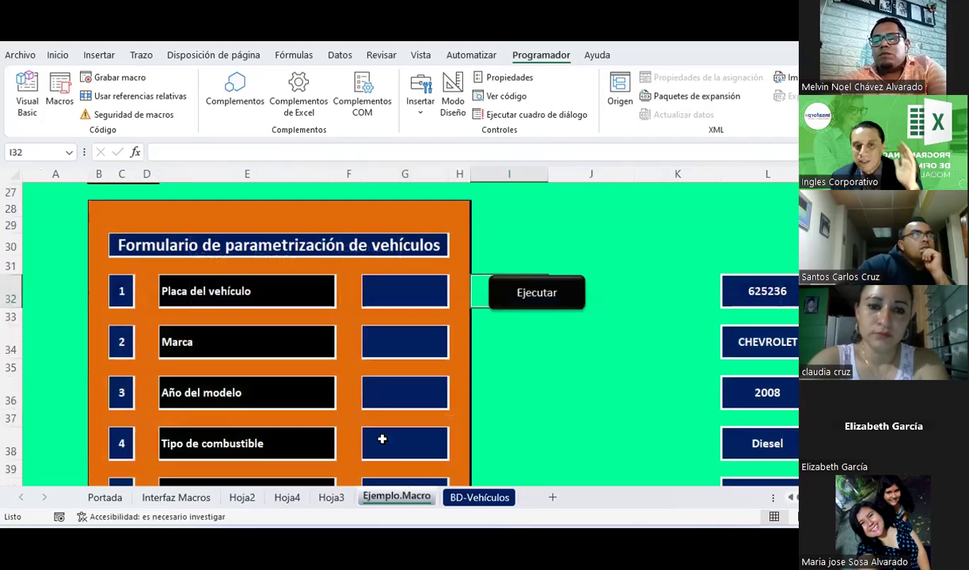
pyautogui.click(372, 291)
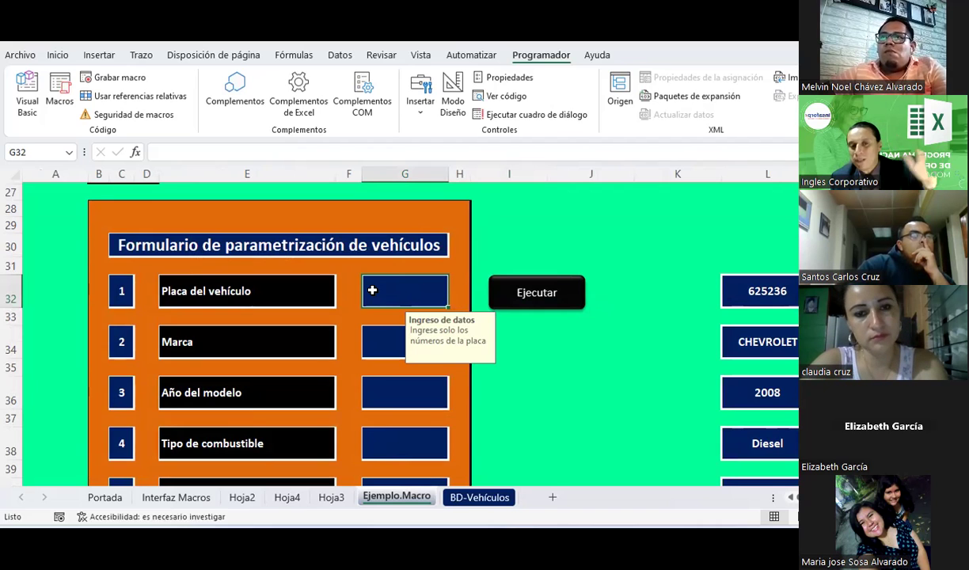
pyautogui.click(487, 501)
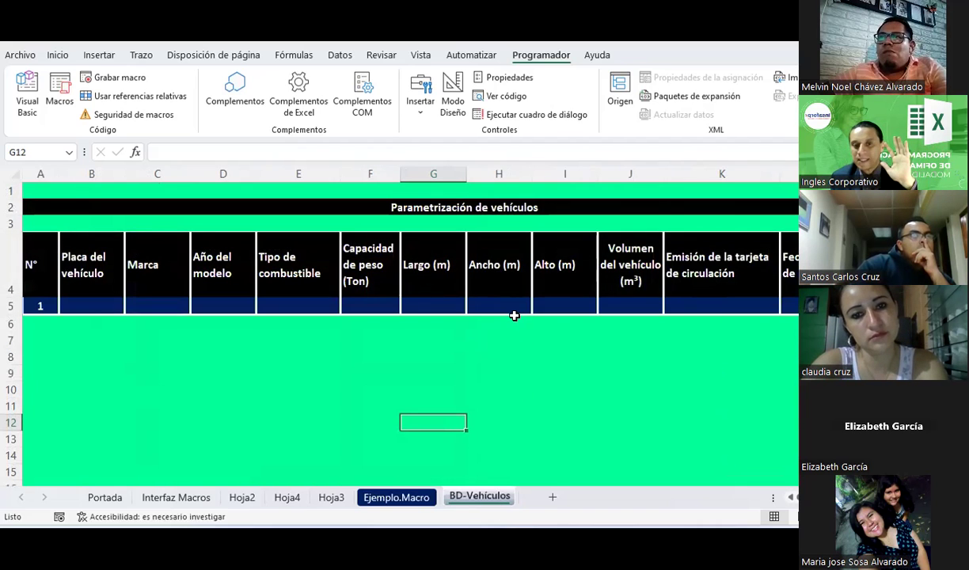
pyautogui.click(417, 492)
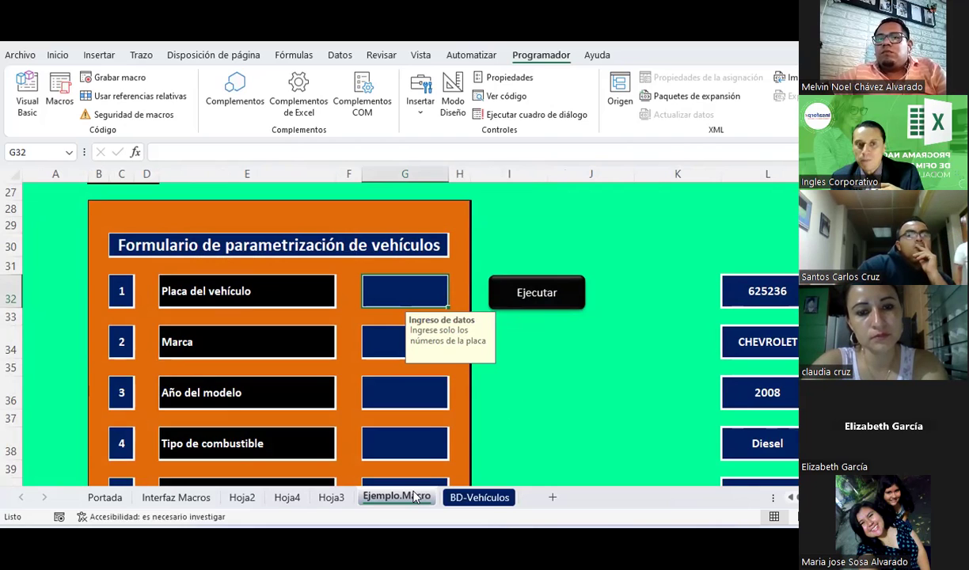
# Inspect the form's title cell C30, plate input G32 and cells I30 and J30.
pyautogui.click(270, 249)
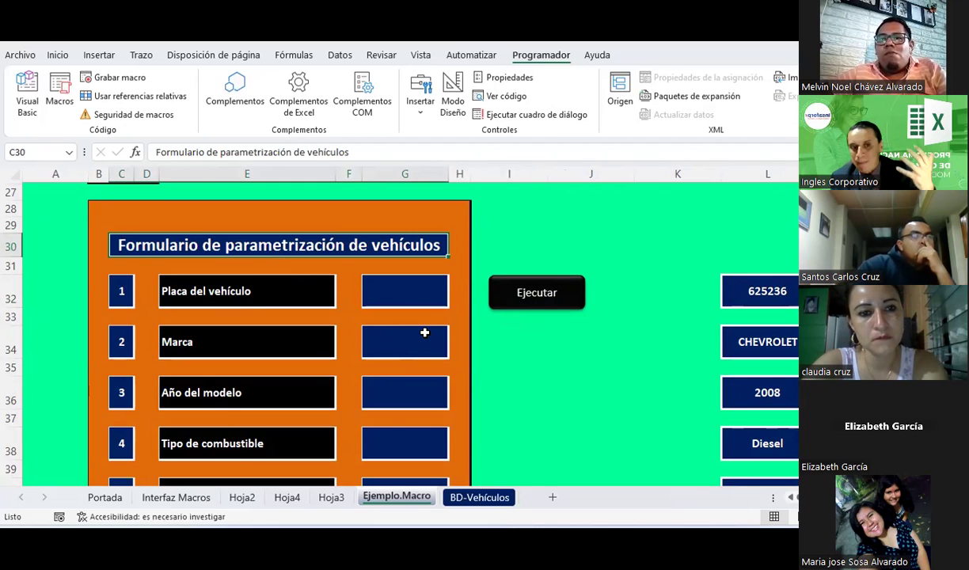
pyautogui.click(568, 368)
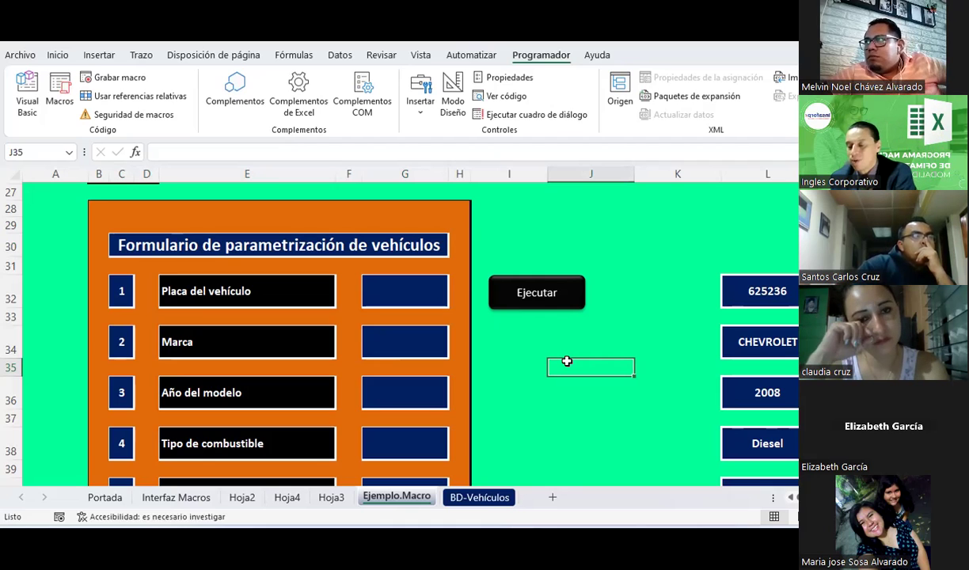
pyautogui.click(394, 289)
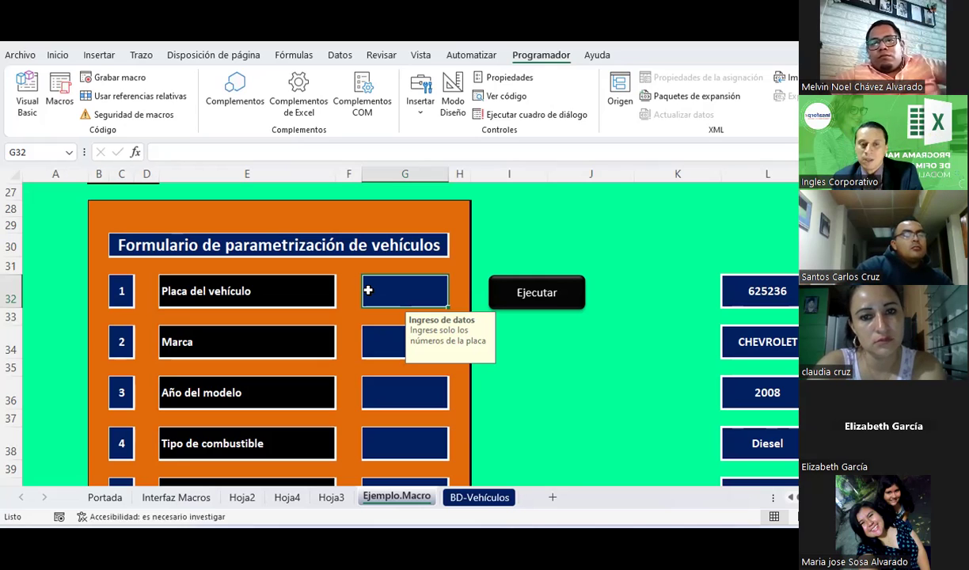
pyautogui.click(515, 245)
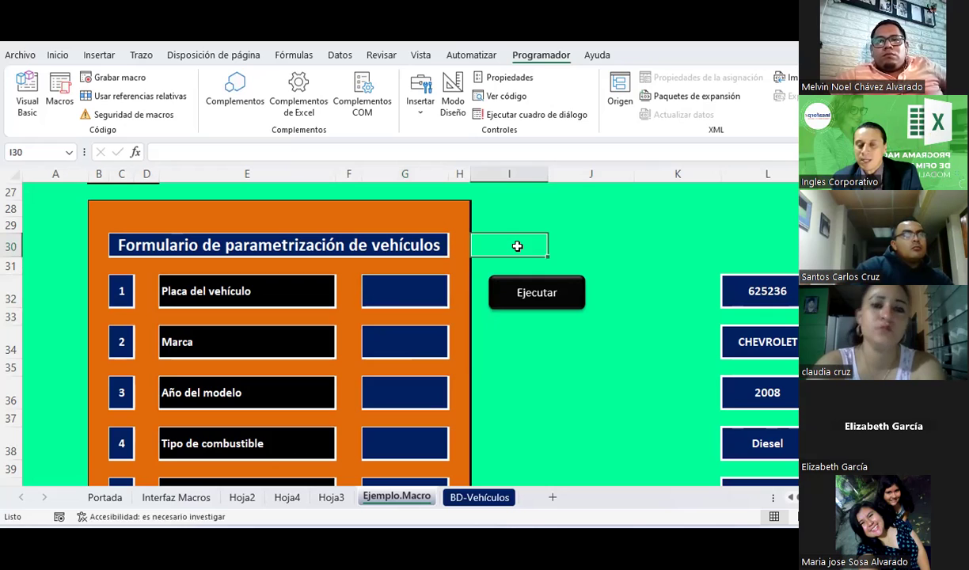
pyautogui.click(576, 244)
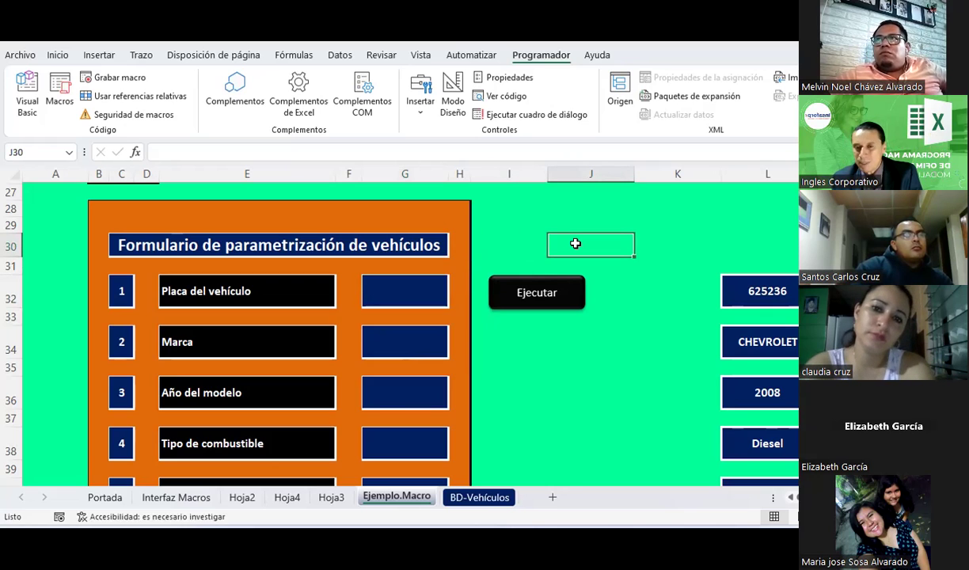
pyautogui.click(523, 242)
pyautogui.click(574, 244)
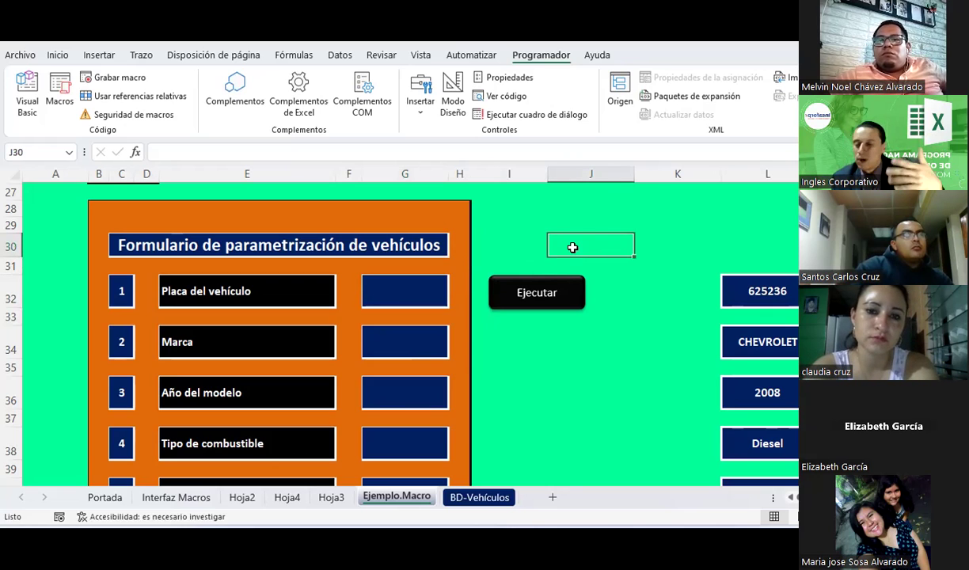
pyautogui.scroll(-1, 431, 275)
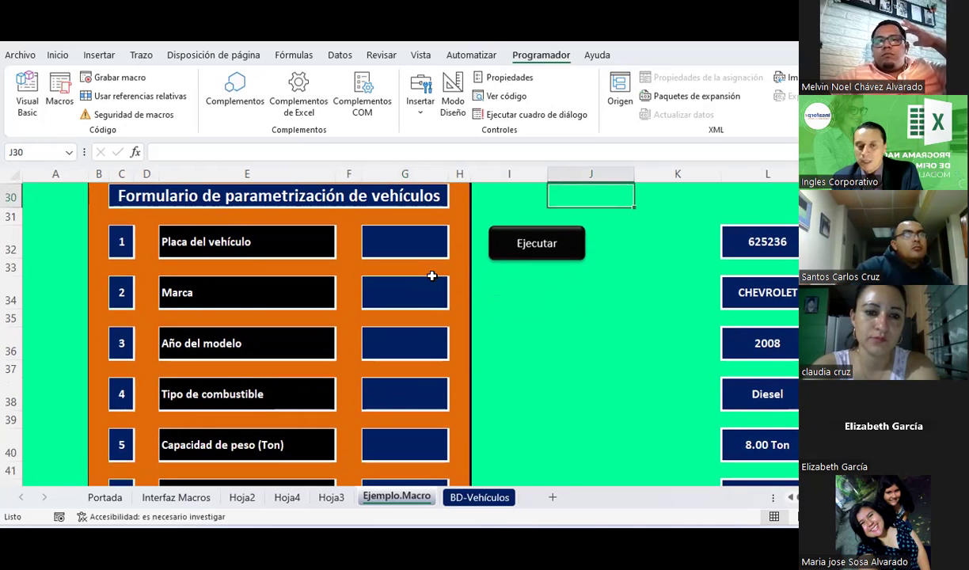
pyautogui.click(424, 289)
pyautogui.click(406, 245)
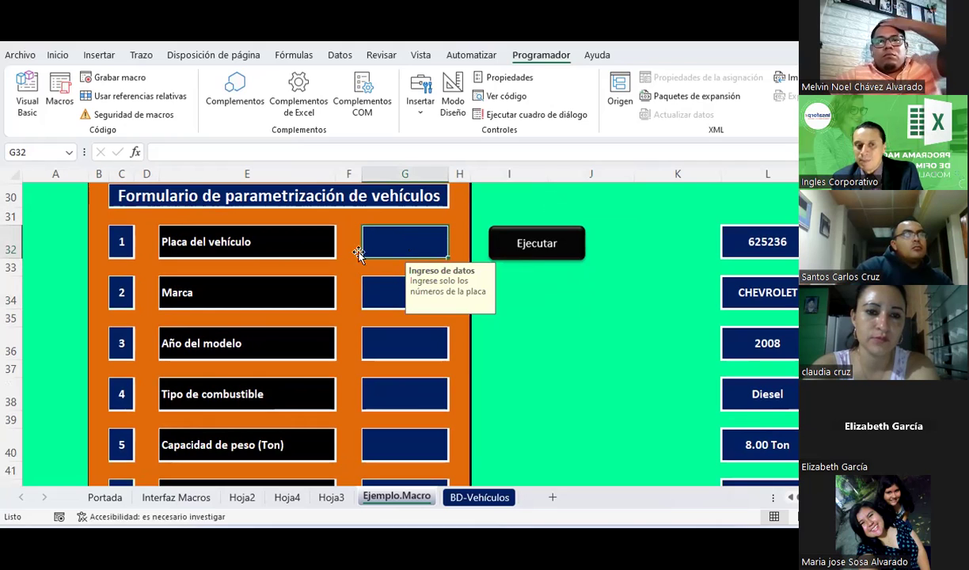
# Review the form labels E32 through E48, from Placa del vehículo to Emisión de tarjeta de circulación.
pyautogui.click(231, 236)
pyautogui.click(223, 291)
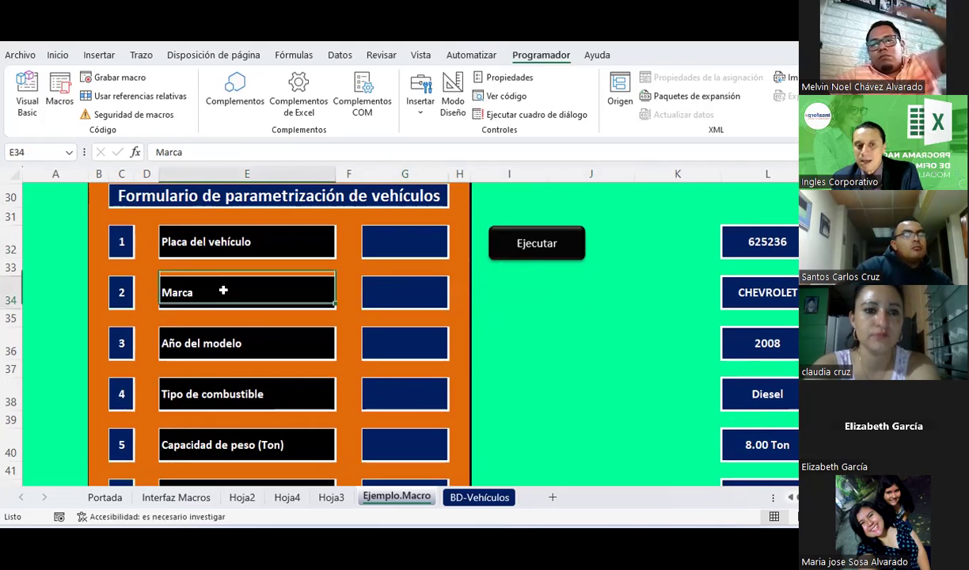
pyautogui.click(224, 345)
pyautogui.scroll(-1, 224, 346)
pyautogui.click(216, 344)
pyautogui.click(216, 396)
pyautogui.scroll(-1, 218, 398)
pyautogui.click(221, 400)
pyautogui.click(219, 439)
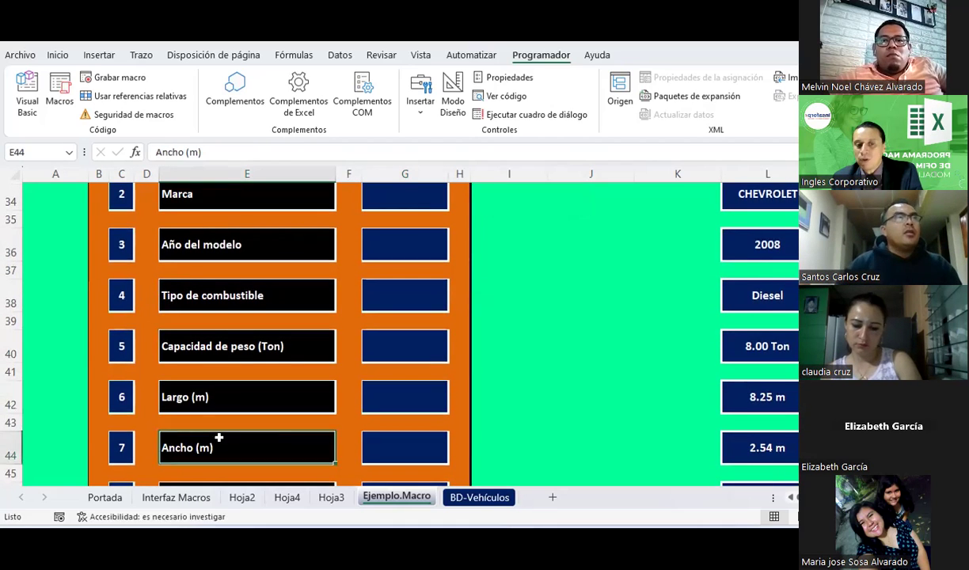
pyautogui.scroll(-1, 219, 439)
pyautogui.click(219, 438)
pyautogui.scroll(-1, 218, 432)
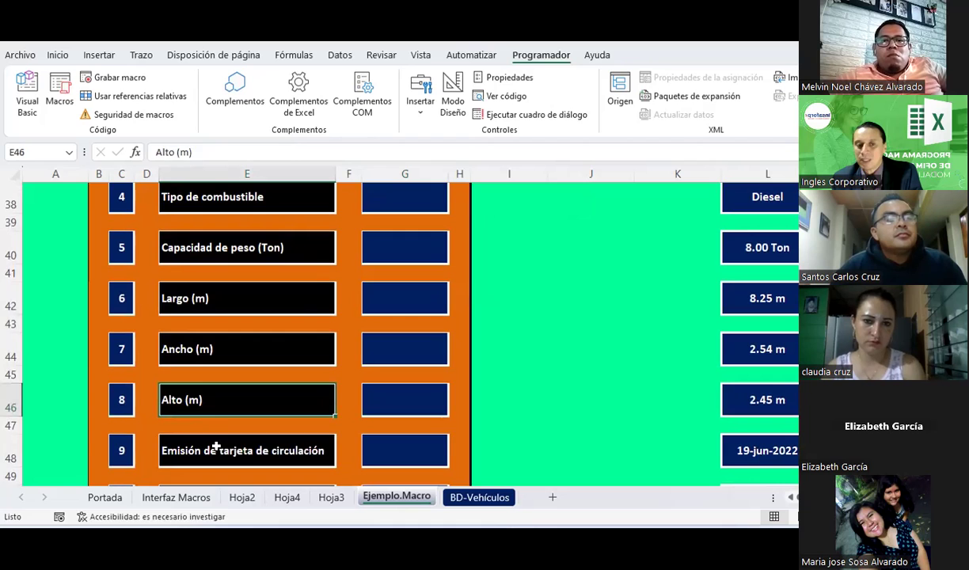
pyautogui.click(216, 448)
# On BD-Vehículos, review the table headers B4 to J4 and first-row cells H5:J5.
pyautogui.click(475, 497)
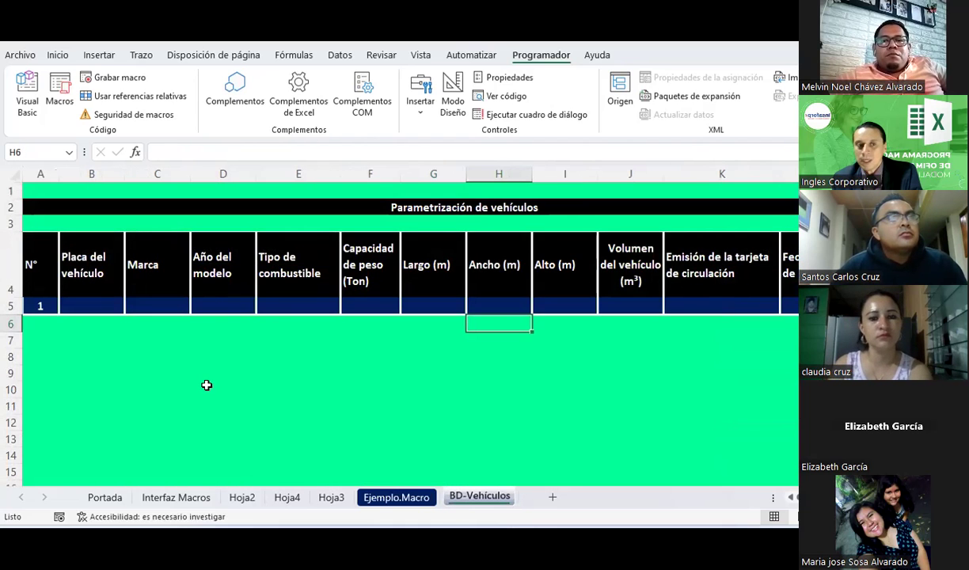
pyautogui.click(72, 260)
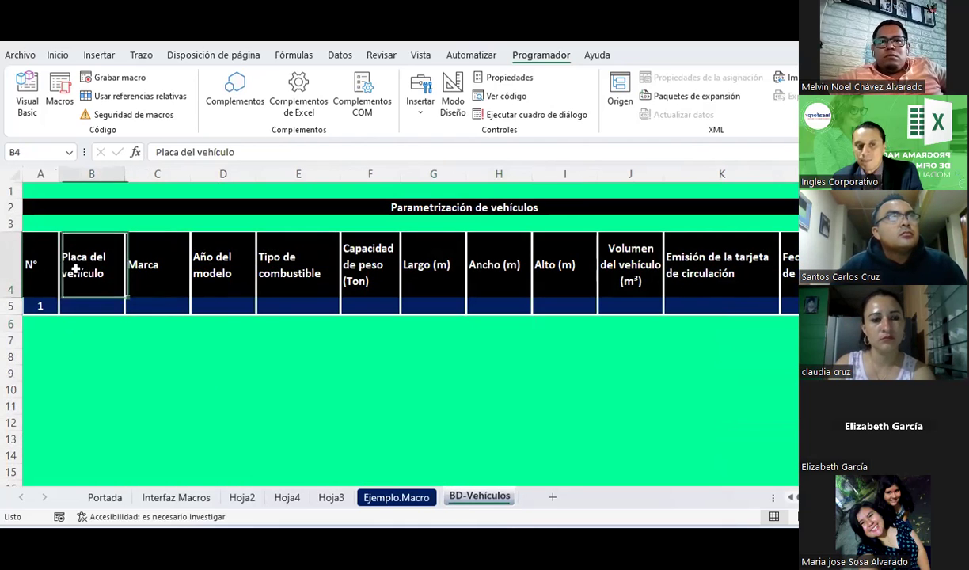
pyautogui.click(168, 278)
pyautogui.click(230, 277)
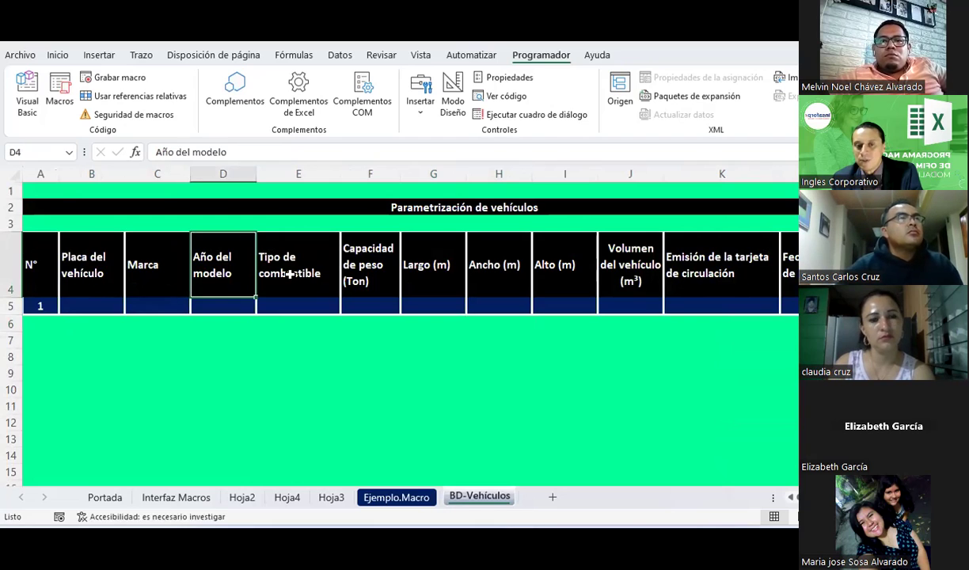
pyautogui.click(355, 281)
pyautogui.moveTo(423, 280); pyautogui.dragTo(566, 287)
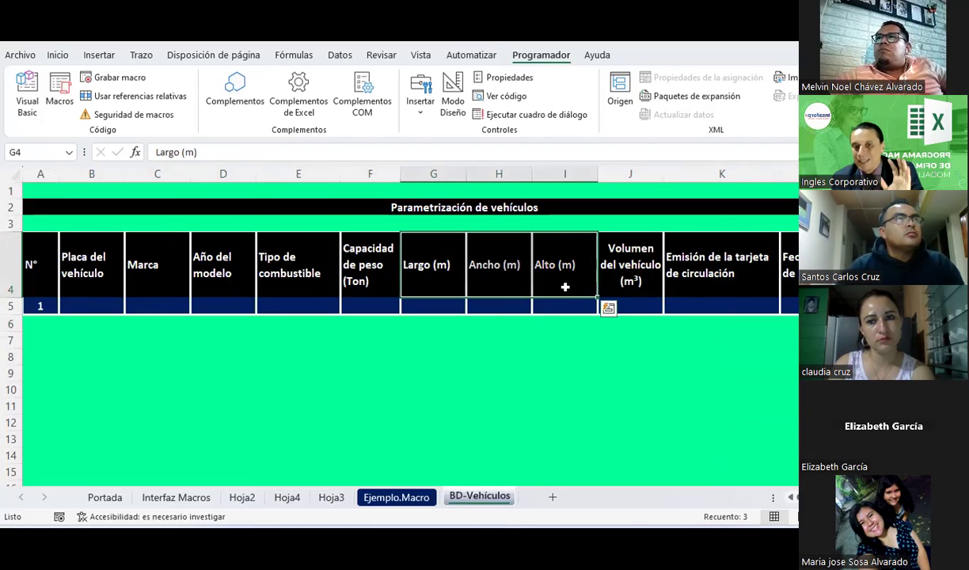
pyautogui.click(615, 270)
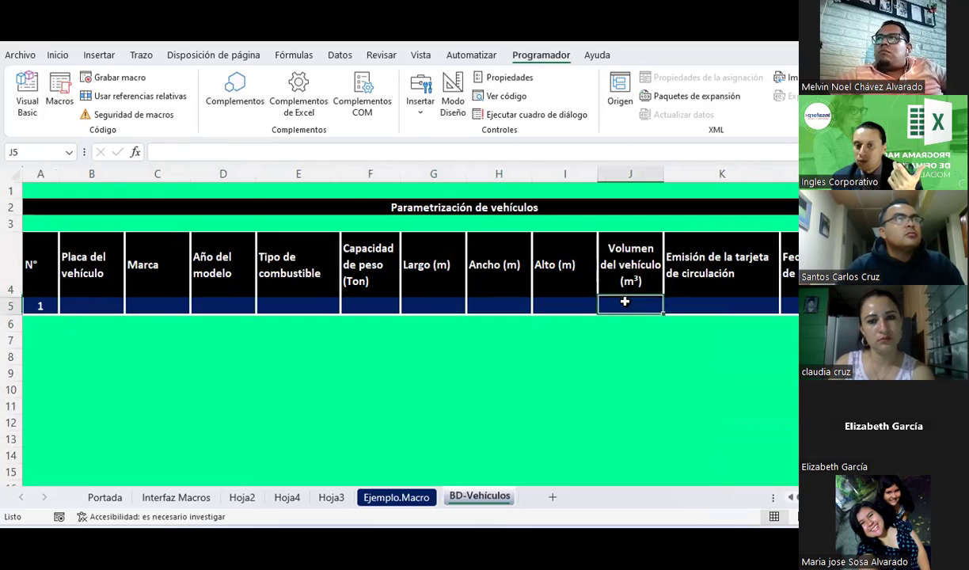
pyautogui.click(424, 280)
pyautogui.click(502, 305)
pyautogui.click(546, 305)
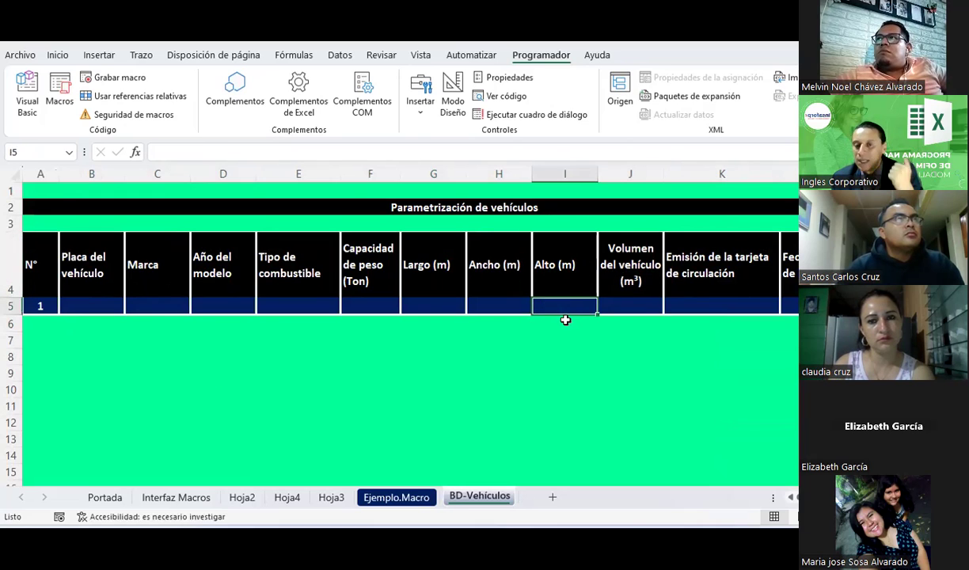
pyautogui.click(634, 299)
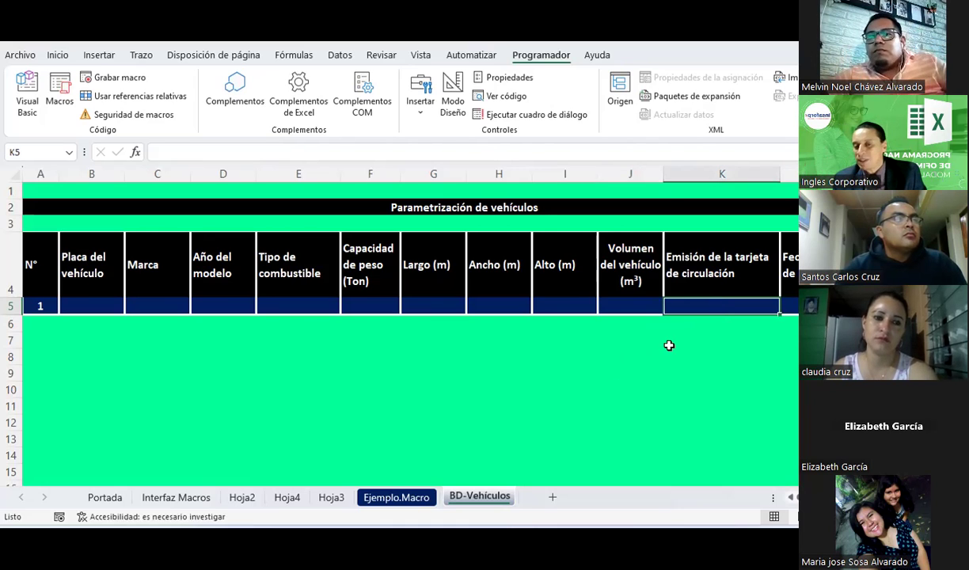
pyautogui.click(396, 497)
pyautogui.scroll(1, 400, 394)
pyautogui.scroll(1, 398, 391)
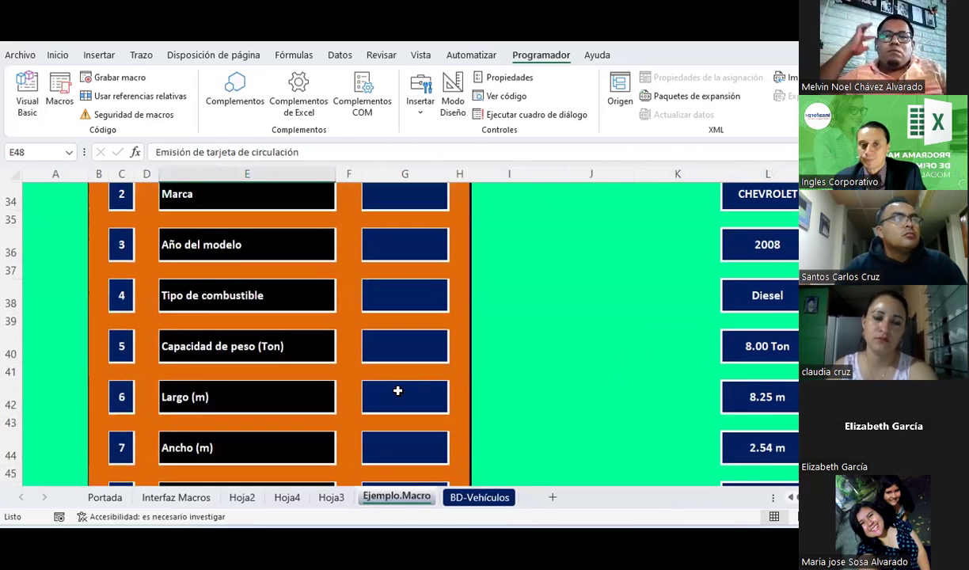
pyautogui.scroll(1, 398, 392)
pyautogui.scroll(1, 398, 392)
pyautogui.click(407, 291)
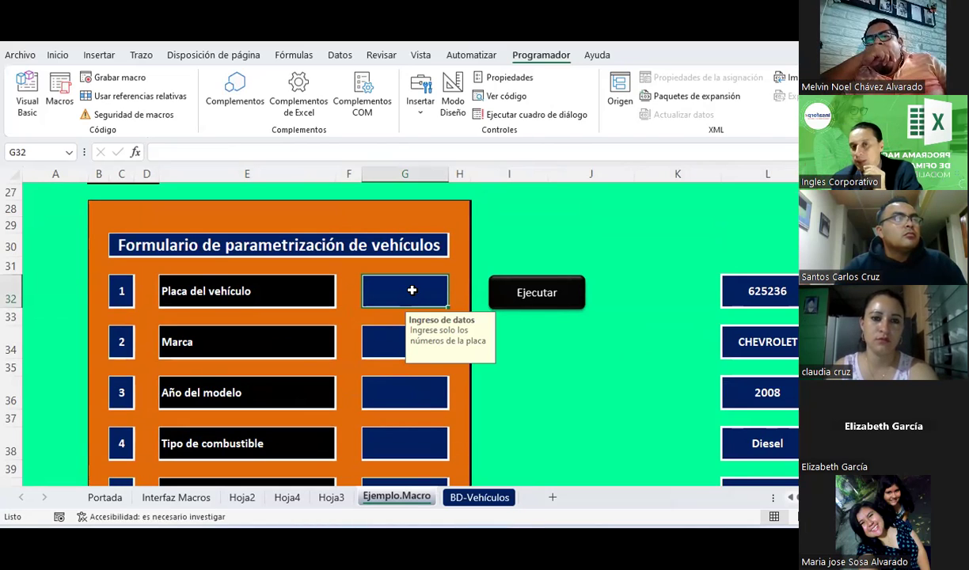
pyautogui.click(479, 499)
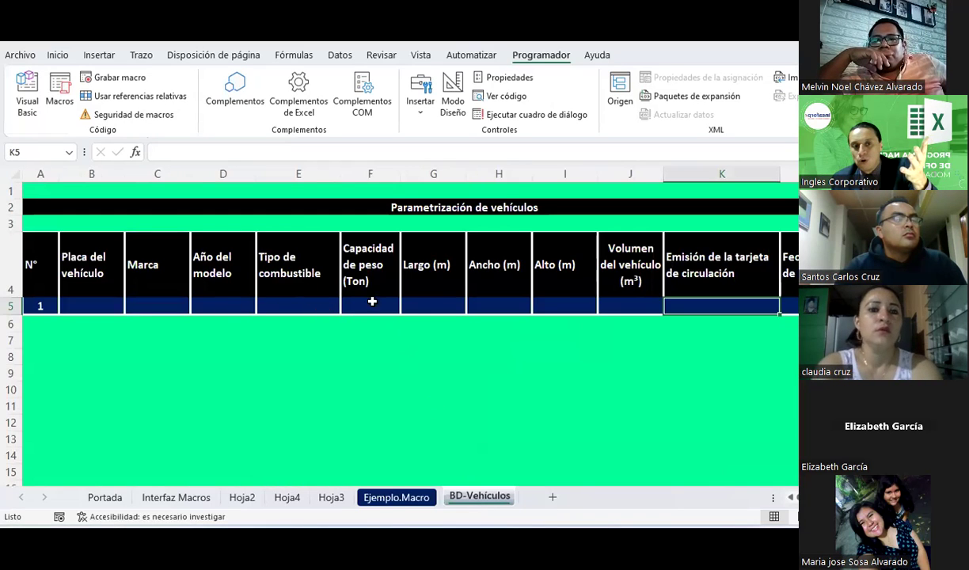
pyautogui.click(94, 294)
pyautogui.click(95, 310)
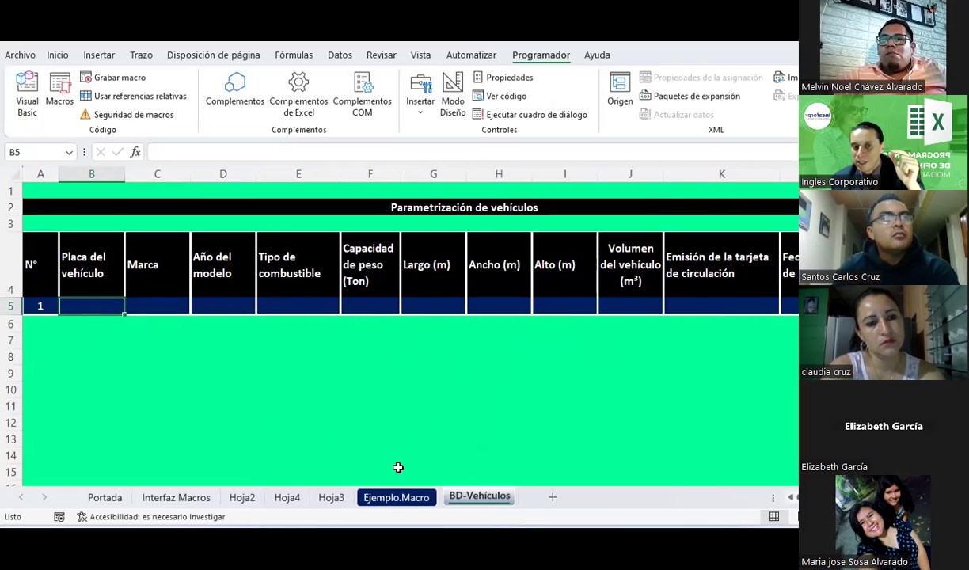
pyautogui.click(396, 497)
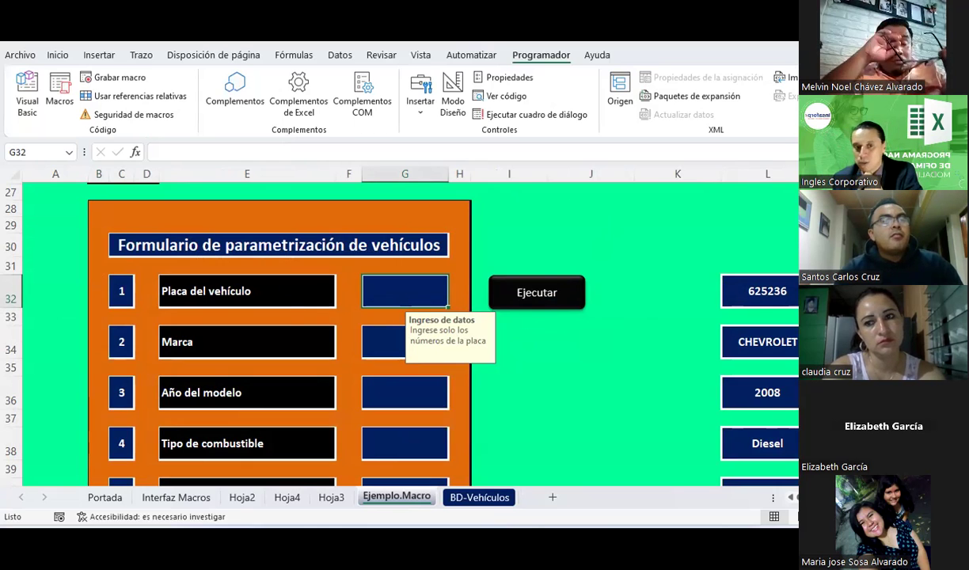
pyautogui.click(376, 340)
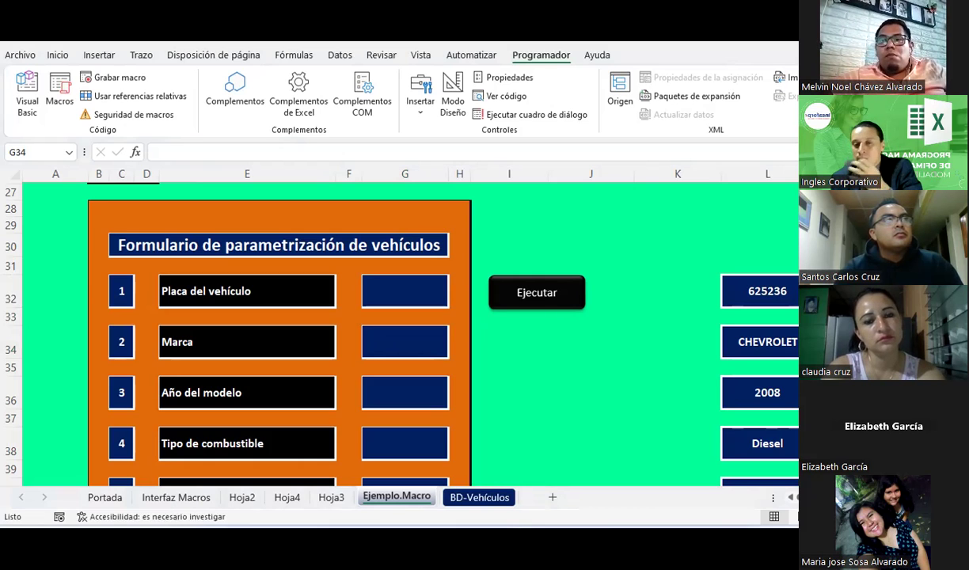
pyautogui.click(382, 334)
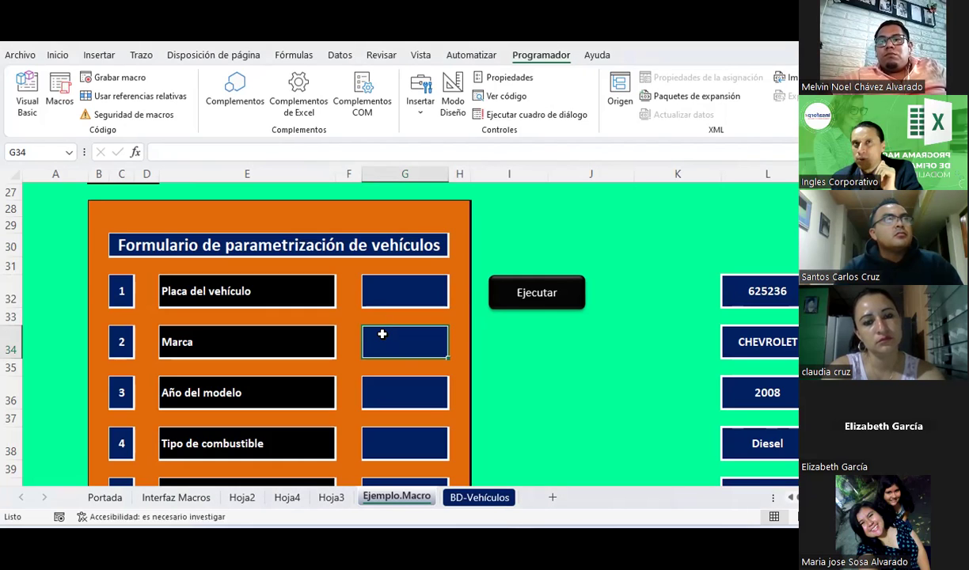
pyautogui.click(484, 500)
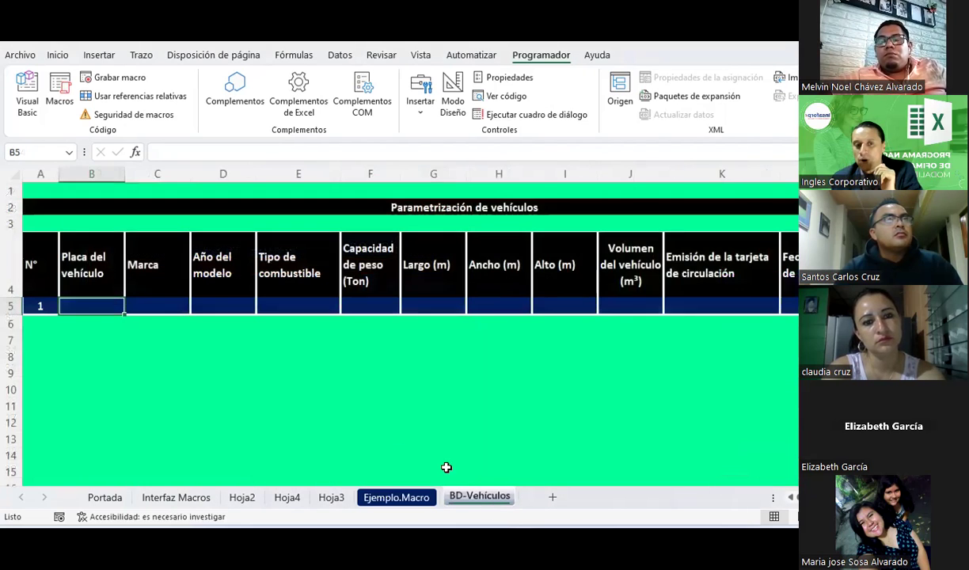
pyautogui.click(176, 305)
pyautogui.click(212, 304)
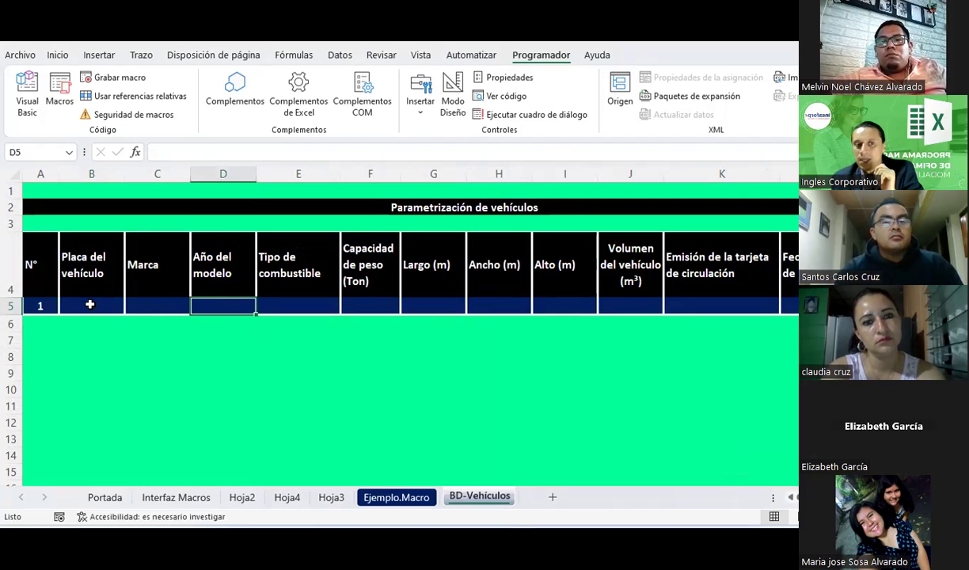
pyautogui.click(167, 304)
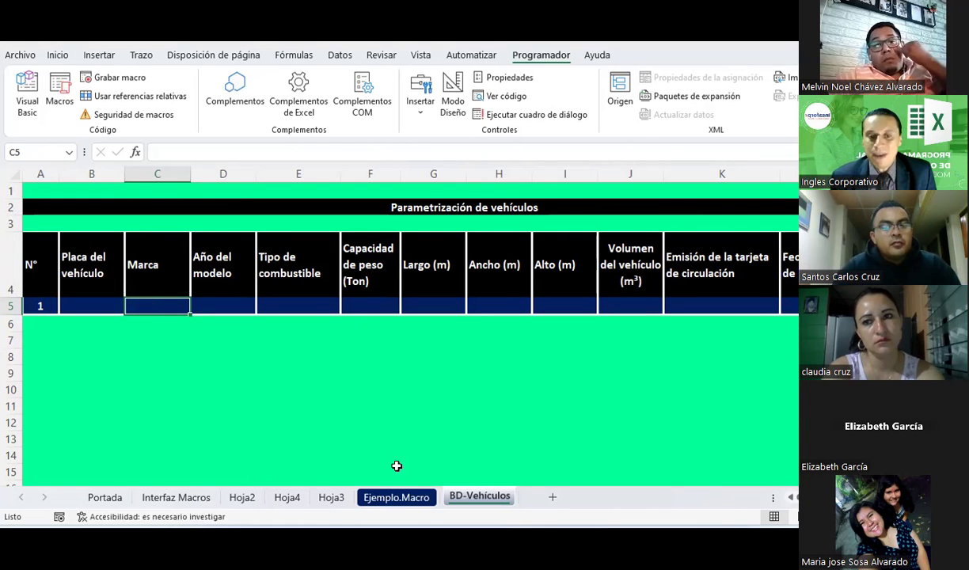
pyautogui.click(380, 500)
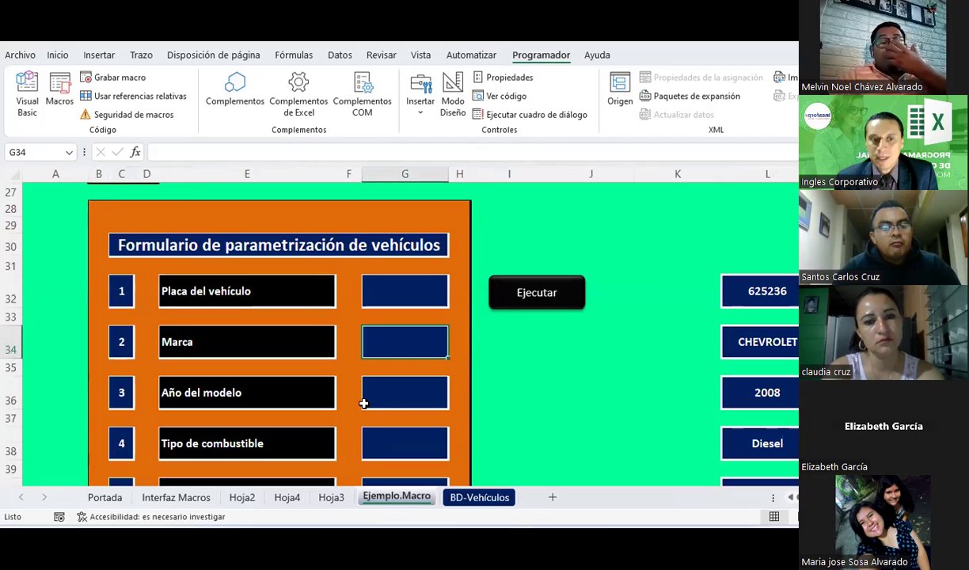
pyautogui.click(369, 401)
pyautogui.scroll(-2, 396, 388)
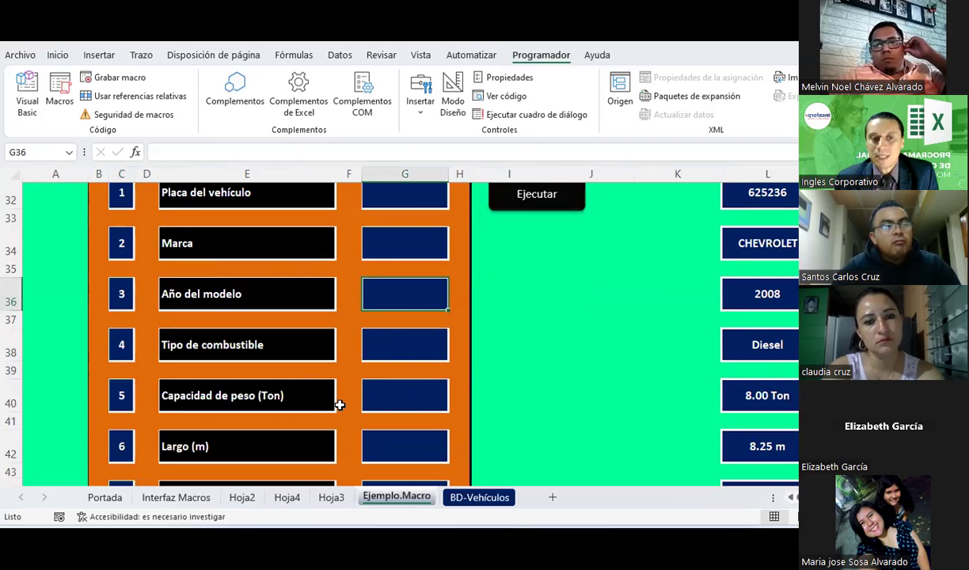
pyautogui.click(390, 336)
pyautogui.click(454, 354)
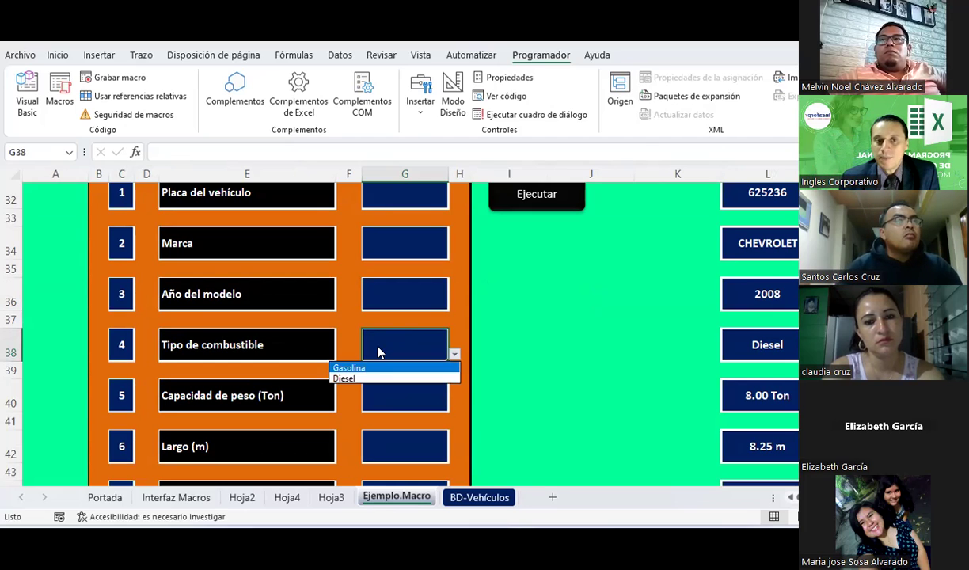
pyautogui.click(370, 354)
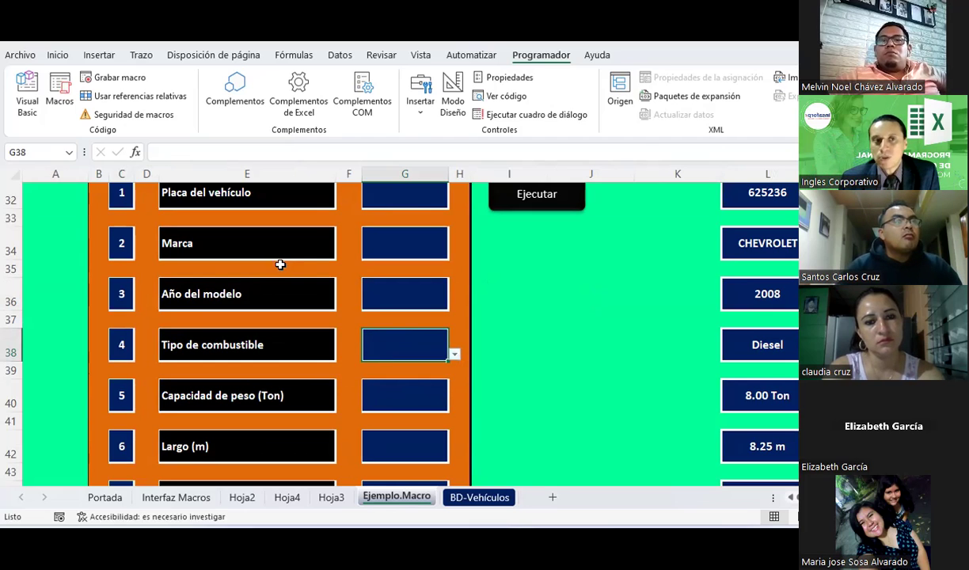
pyautogui.click(339, 57)
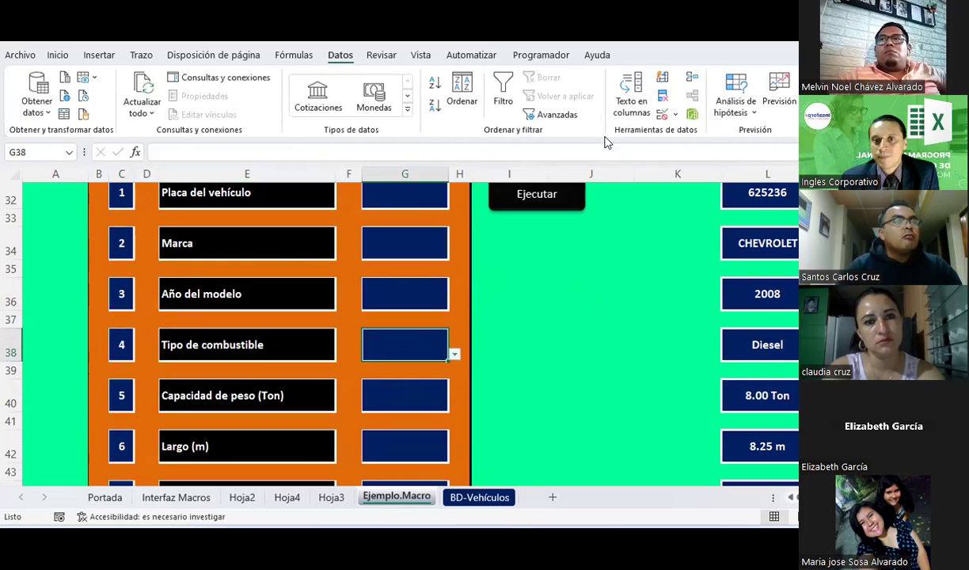
pyautogui.click(677, 117)
pyautogui.click(695, 132)
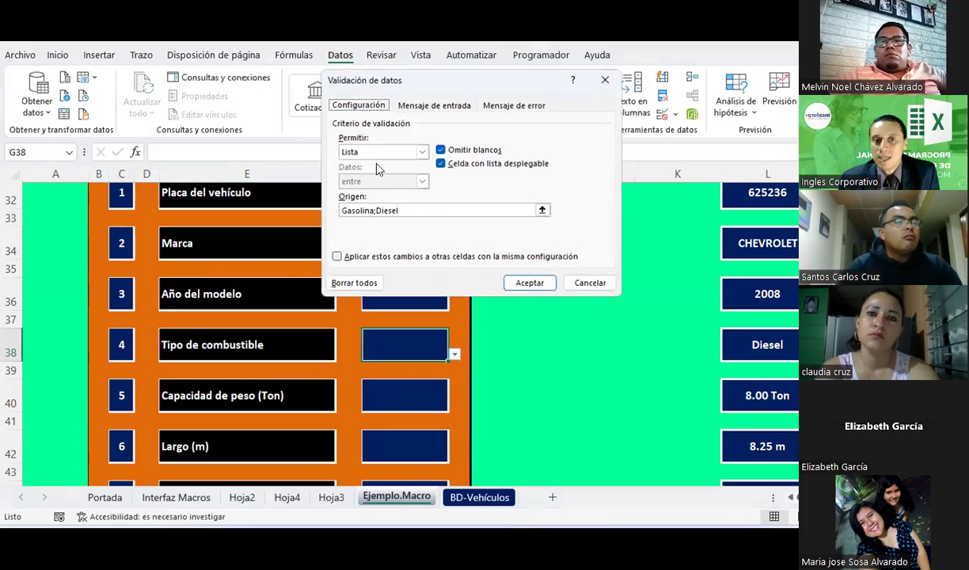
pyautogui.click(403, 210)
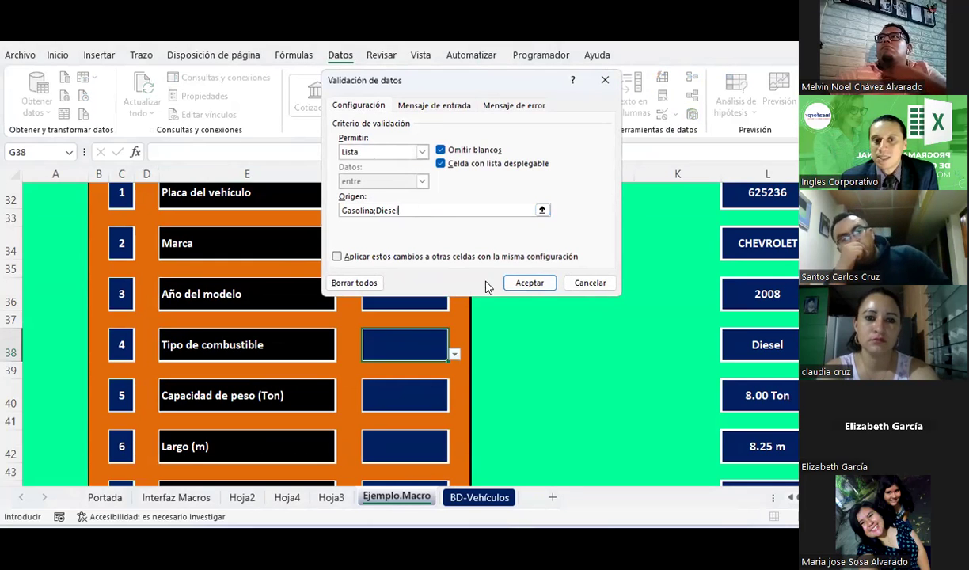
pyautogui.click(524, 283)
pyautogui.click(453, 354)
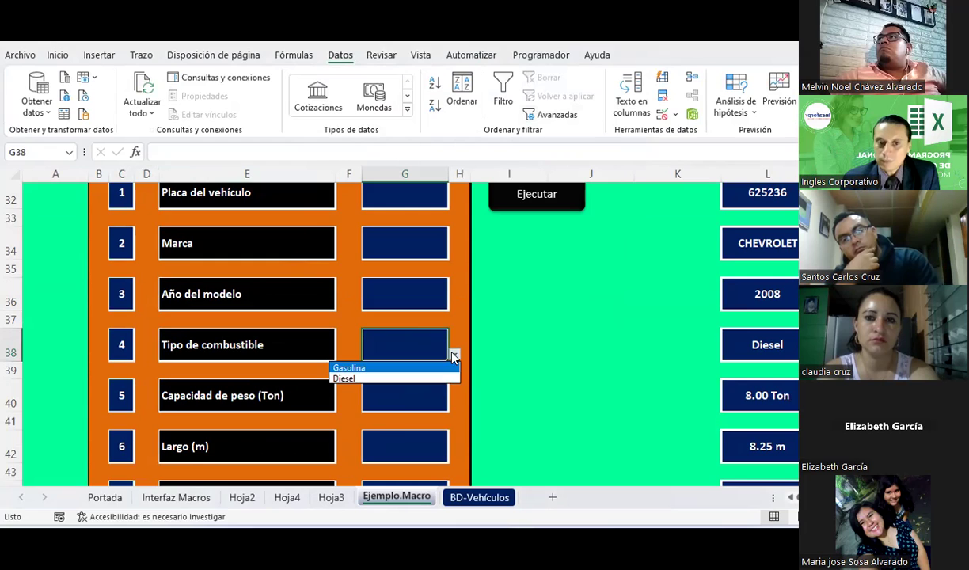
pyautogui.click(392, 395)
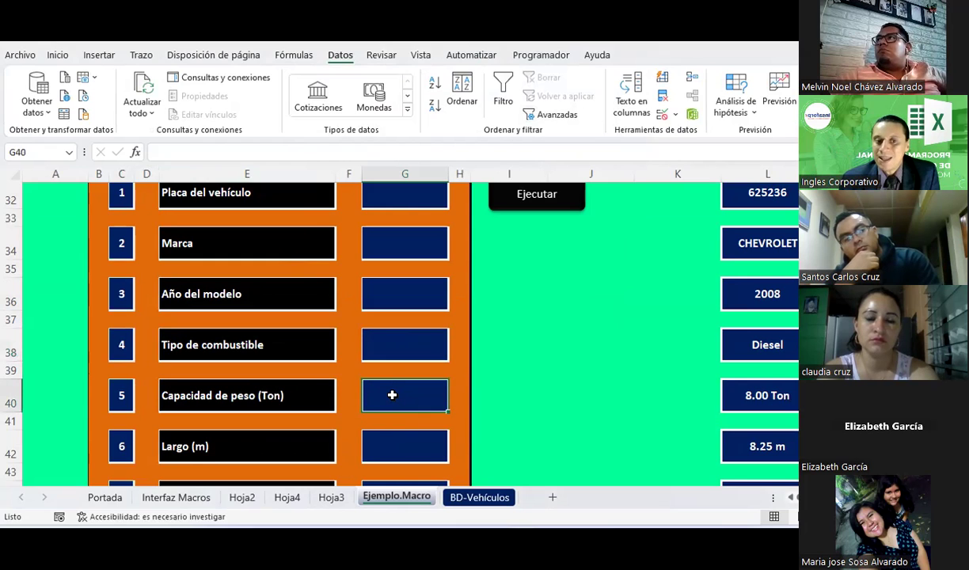
pyautogui.click(479, 497)
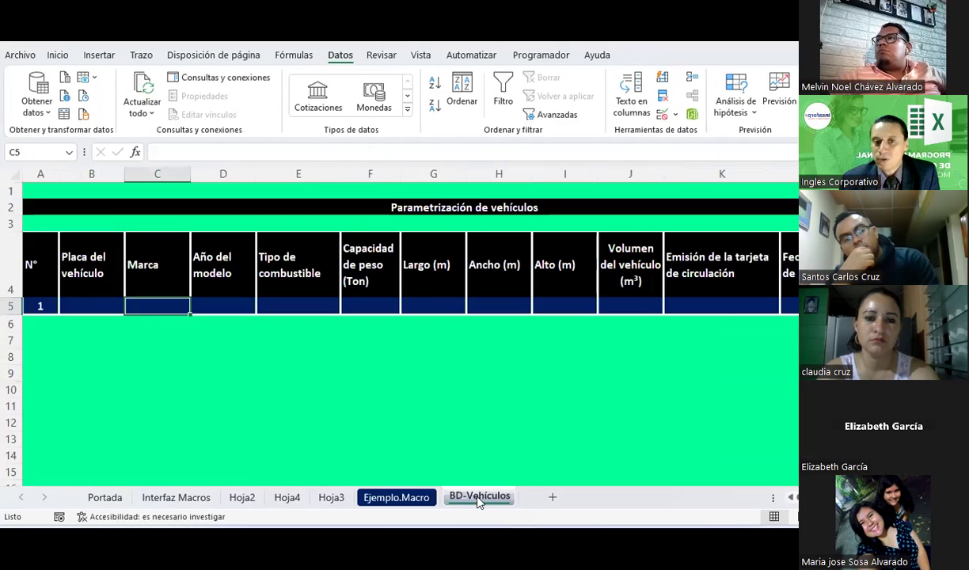
pyautogui.click(367, 307)
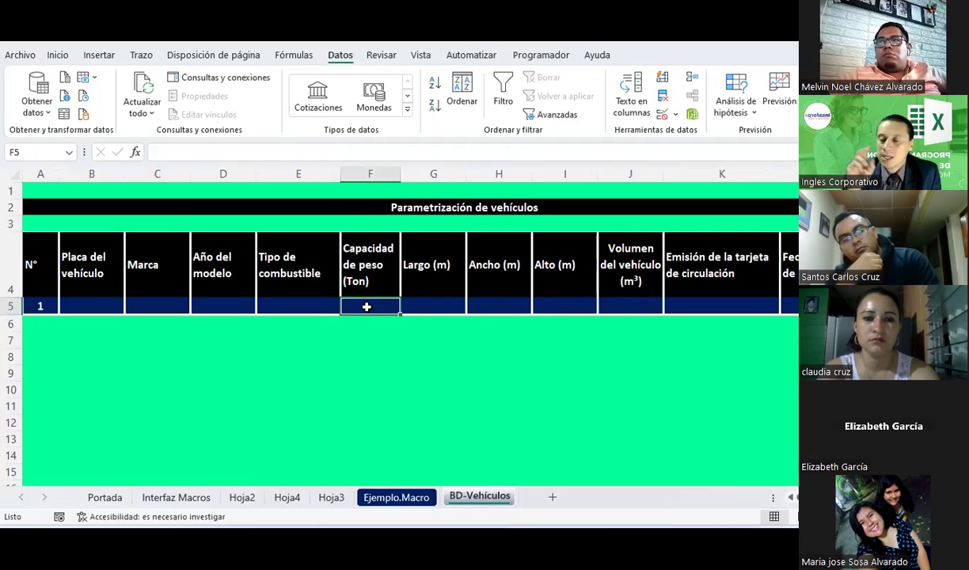
pyautogui.click(394, 492)
pyautogui.scroll(-1, 399, 368)
pyautogui.scroll(-1, 372, 358)
pyautogui.click(377, 348)
pyautogui.scroll(-1, 377, 348)
pyautogui.click(377, 391)
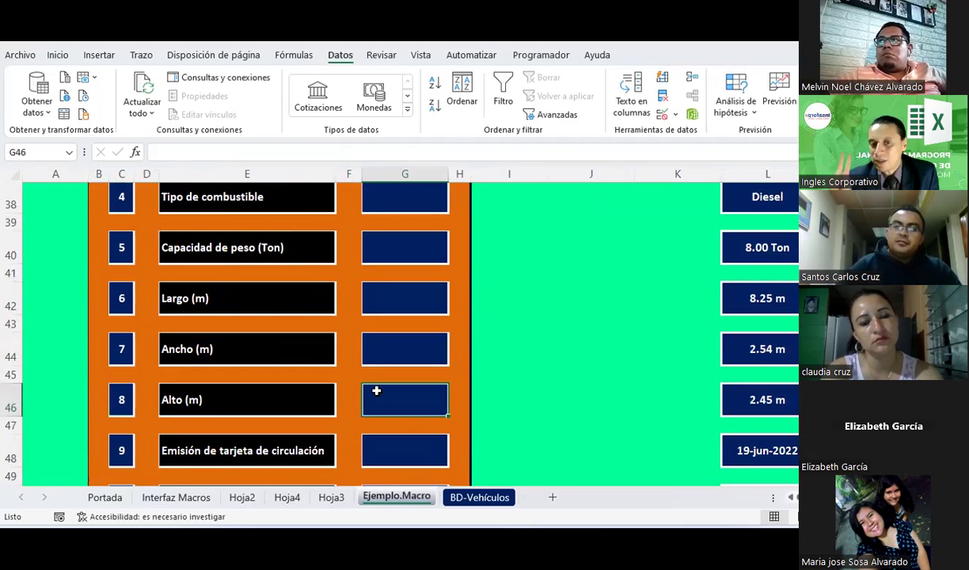
pyautogui.click(473, 498)
pyautogui.click(437, 310)
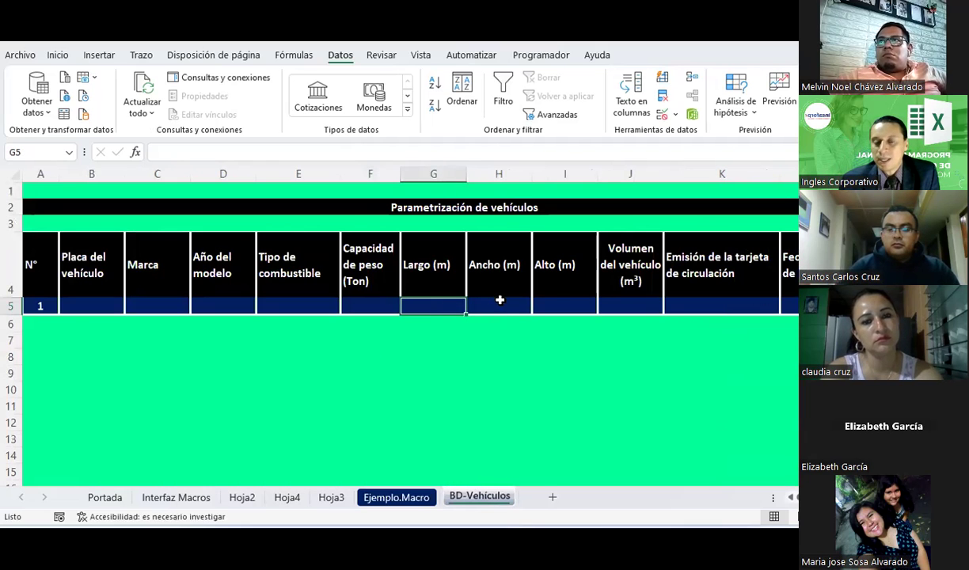
pyautogui.click(500, 303)
pyautogui.press('Right')
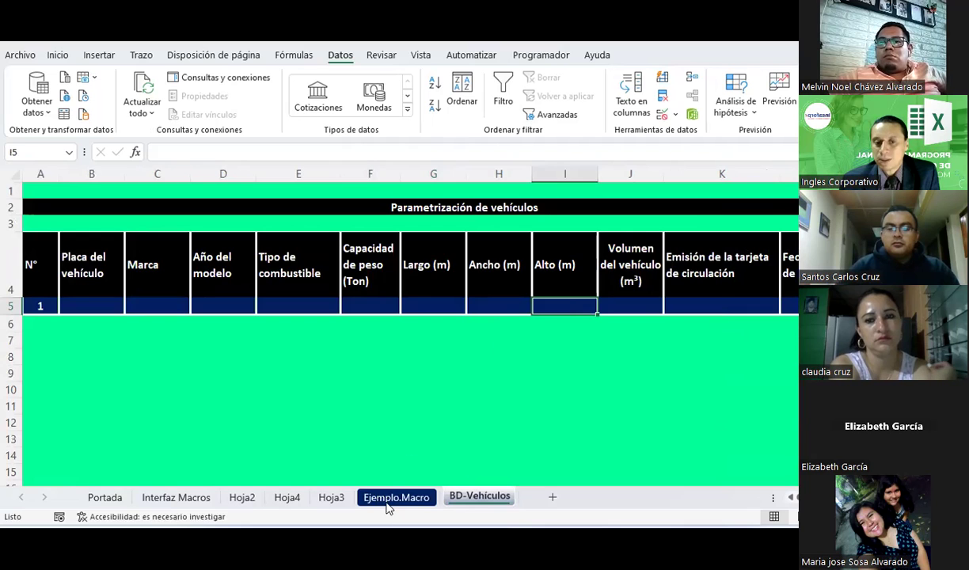
pyautogui.click(388, 499)
pyautogui.scroll(-2, 409, 377)
pyautogui.click(381, 354)
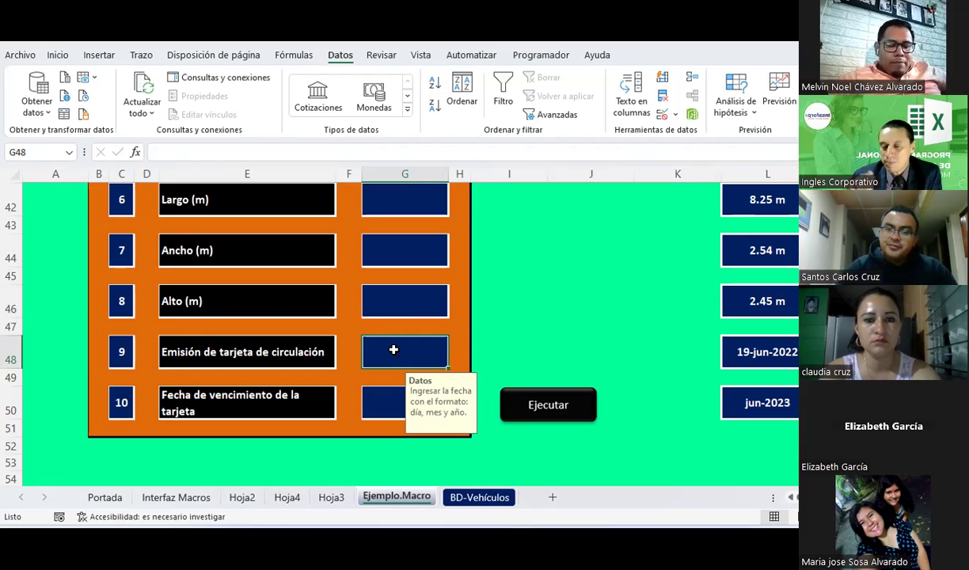
# Compare the form's expiry date cell G50 with the table's expiry cell L5 on BD-Vehículos.
pyautogui.click(389, 417)
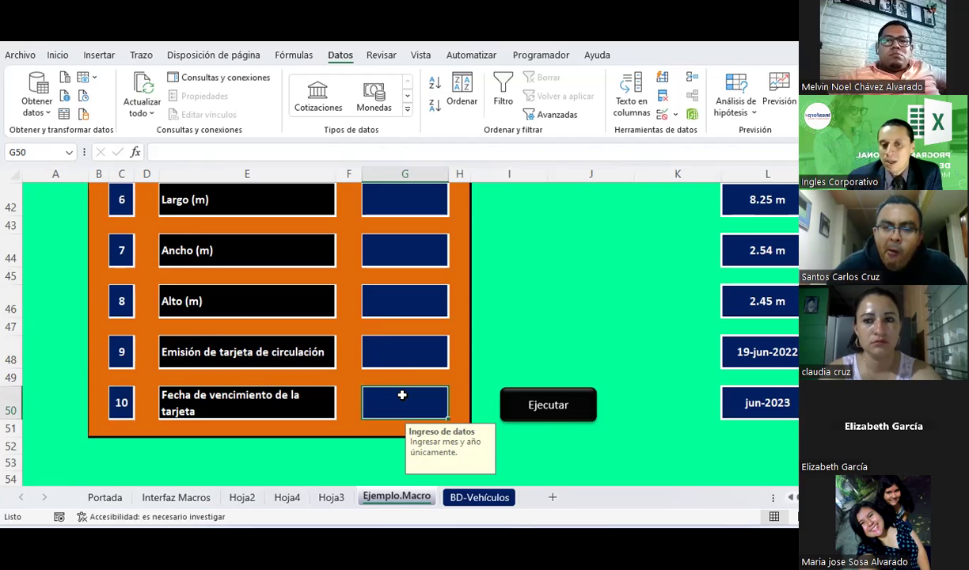
pyautogui.click(480, 500)
pyautogui.click(794, 303)
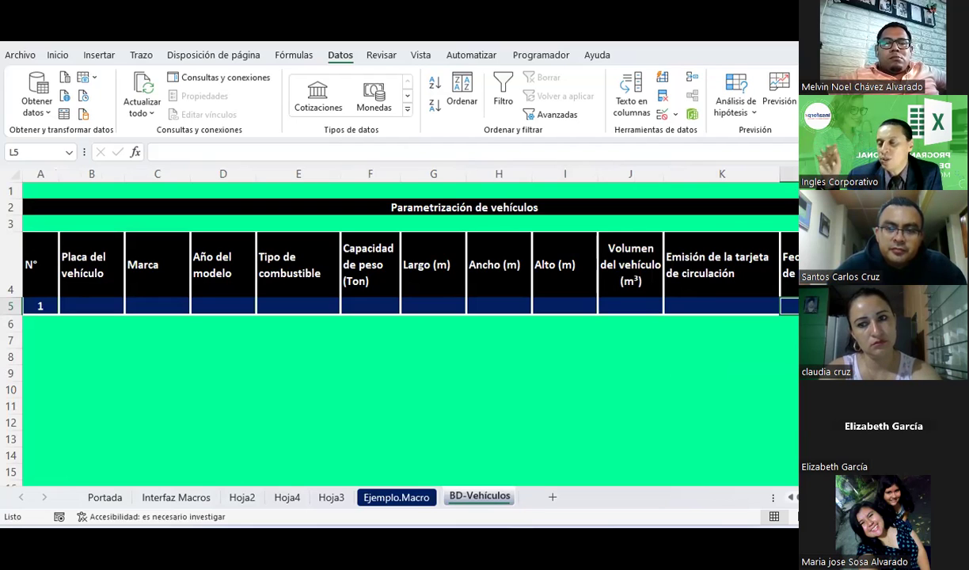
pyautogui.click(366, 498)
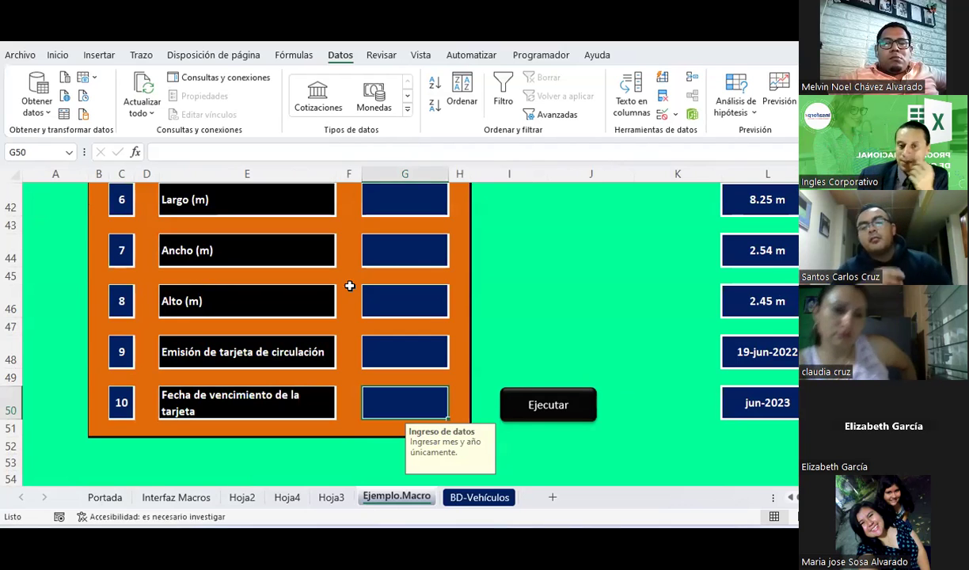
# Select the vehicle form area, then check the card date labels and the Alto input G46.
pyautogui.scroll(2, 441, 283)
pyautogui.scroll(2, 441, 284)
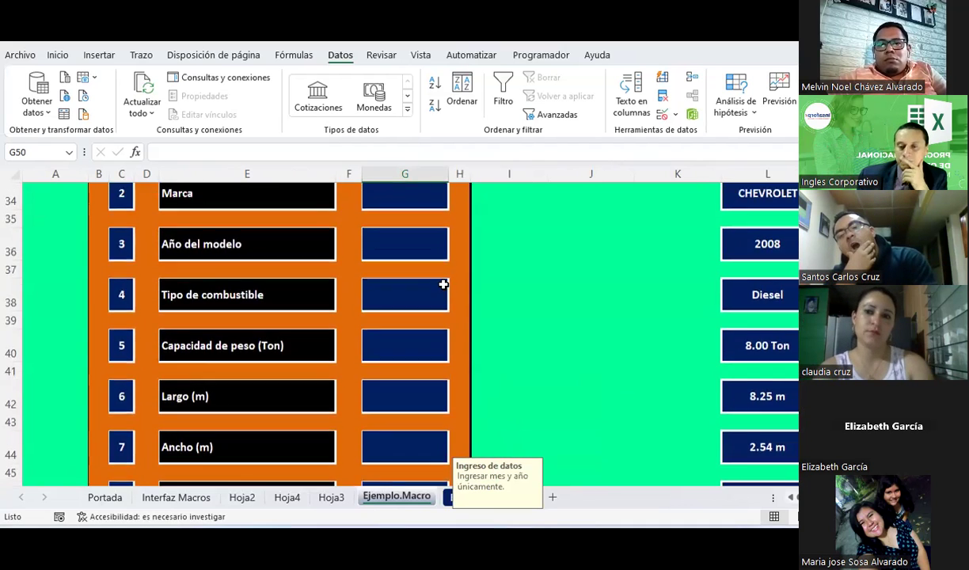
pyautogui.scroll(2, 443, 284)
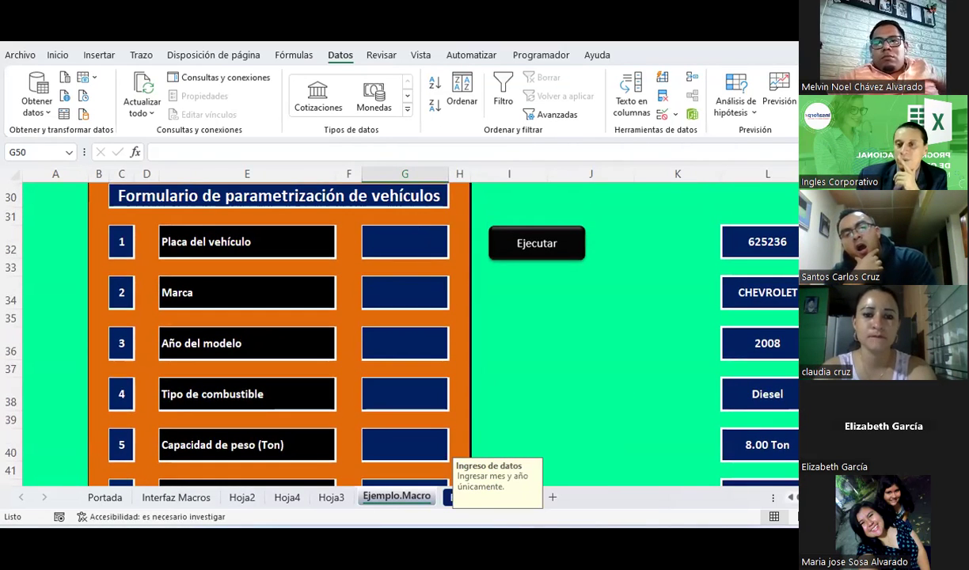
pyautogui.scroll(1, 441, 256)
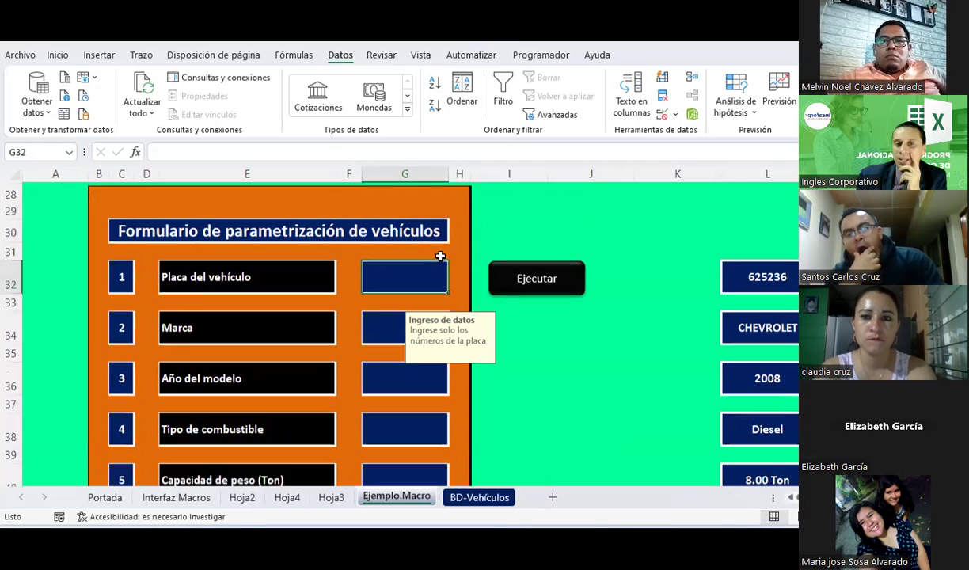
pyautogui.moveTo(106, 208)
pyautogui.mouseDown()
pyautogui.moveTo(461, 286)
pyautogui.moveTo(448, 462)
pyautogui.moveTo(453, 450)
pyautogui.mouseUp()
pyautogui.click(253, 404)
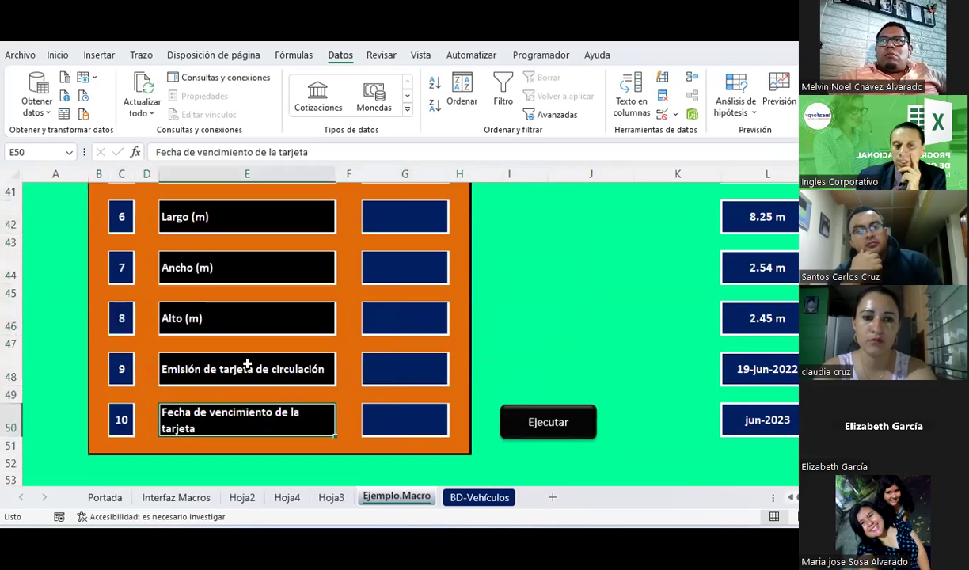
pyautogui.click(247, 364)
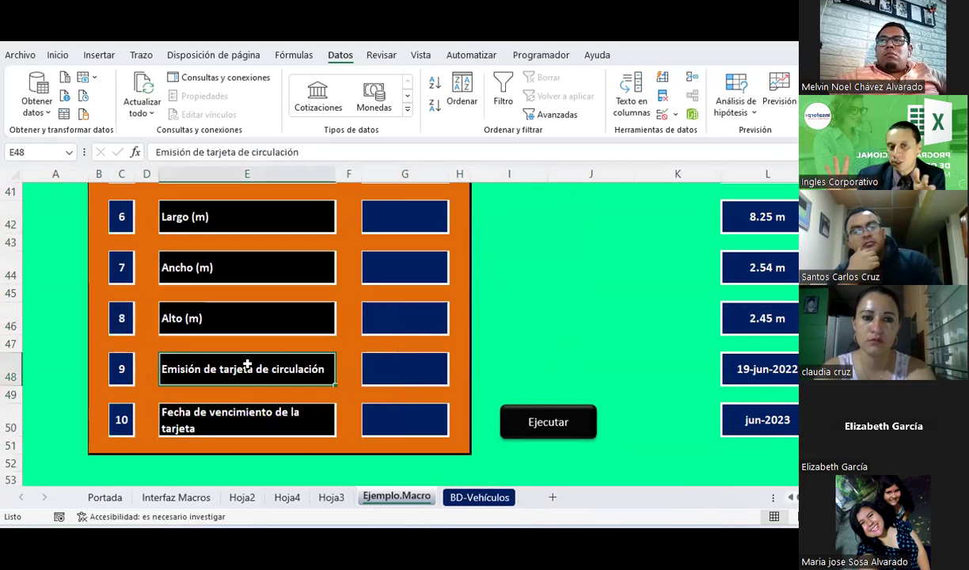
pyautogui.click(423, 319)
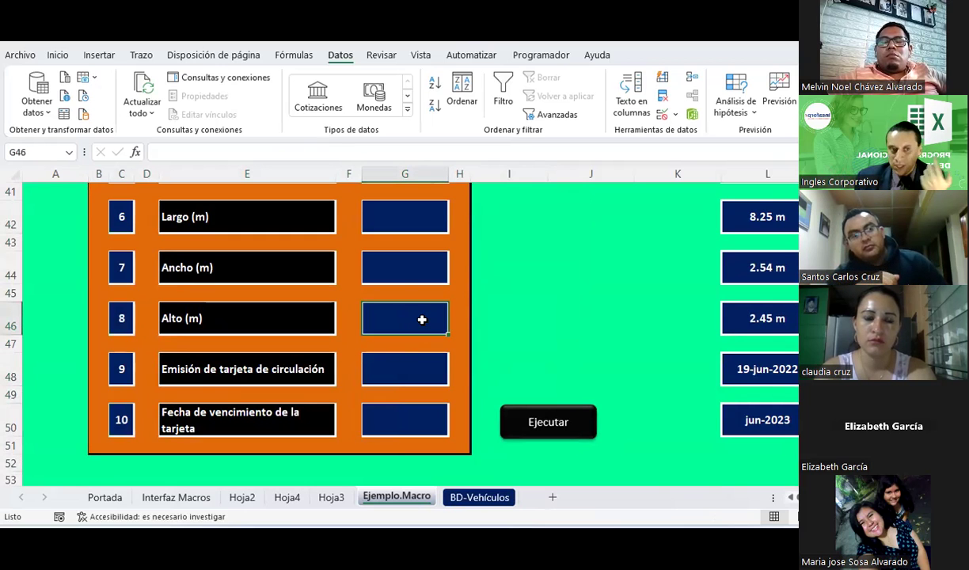
# Select the column L sample values L34:L50, from CHEVROLET down to jun-2023.
pyautogui.scroll(2, 507, 314)
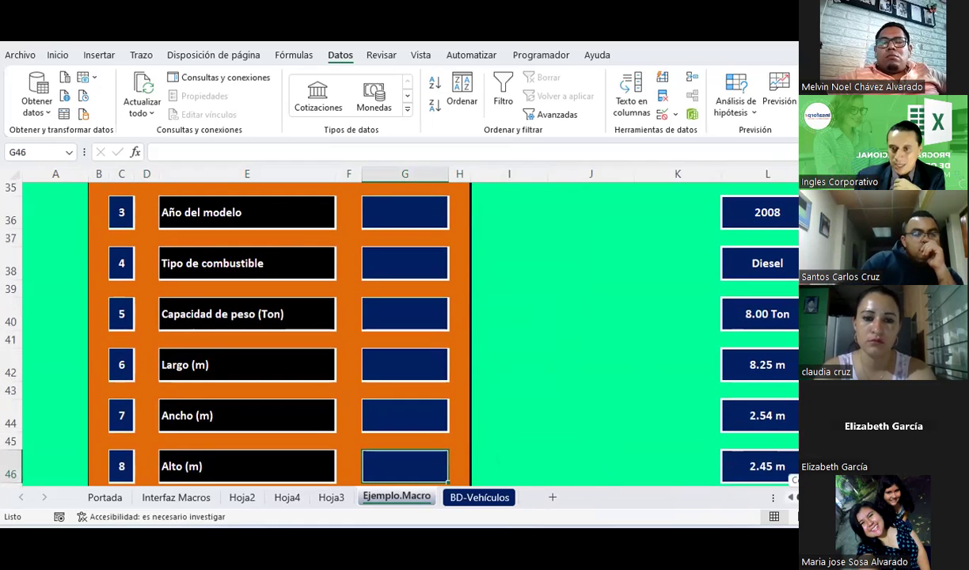
pyautogui.hscroll(5, 781, 465)
pyautogui.scroll(-3, 240, 301)
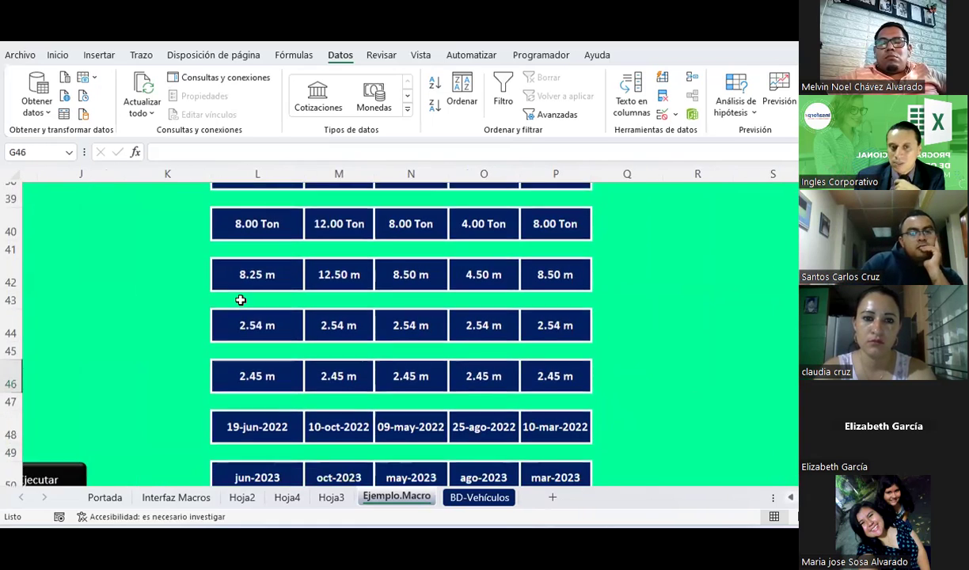
pyautogui.click(243, 348)
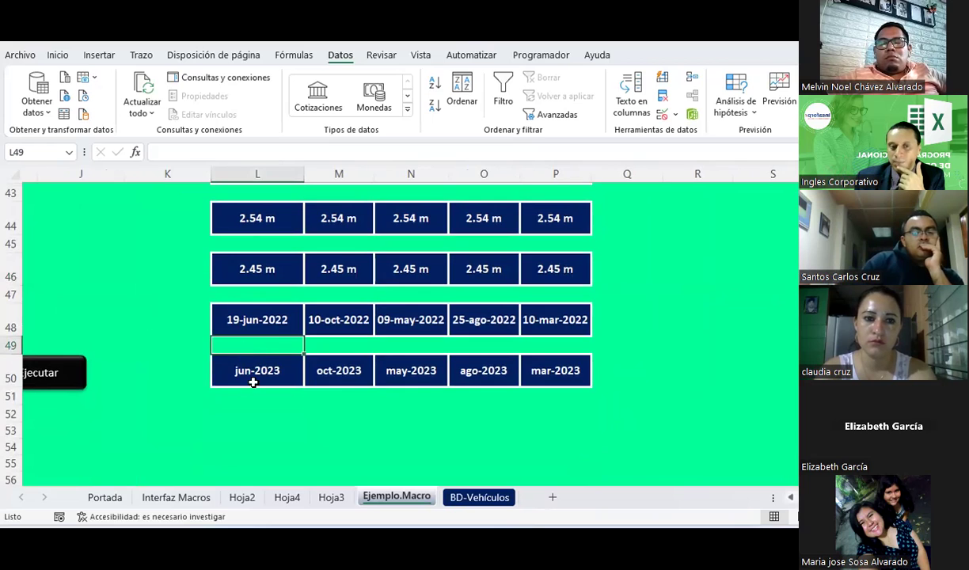
pyautogui.hscroll(-2, 766, 415)
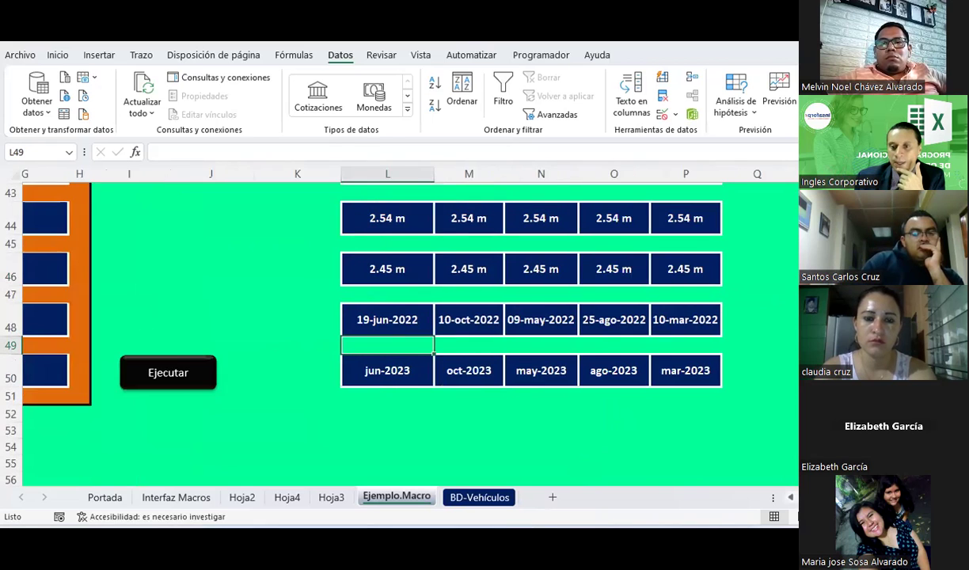
pyautogui.hscroll(-3, 766, 415)
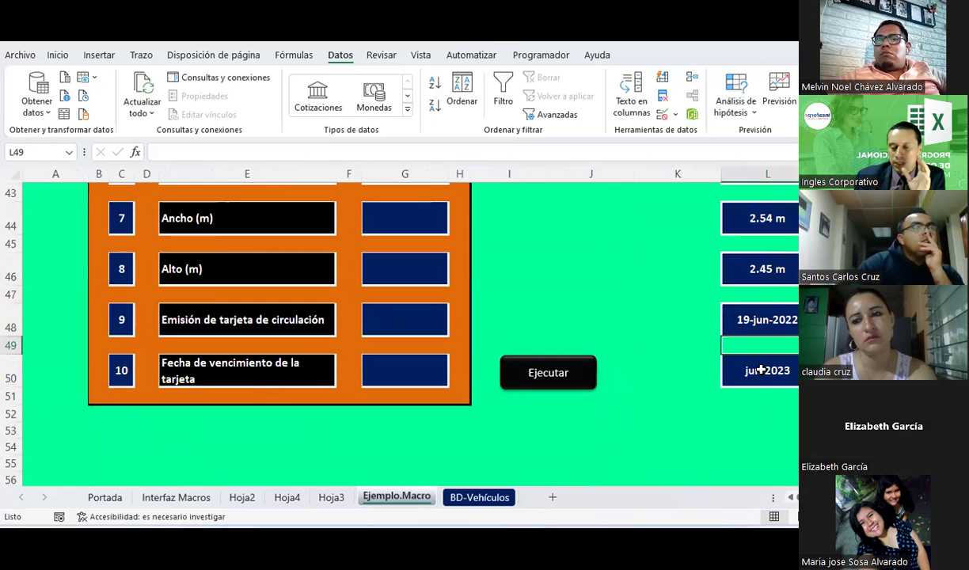
pyautogui.moveTo(736, 381)
pyautogui.mouseDown()
pyautogui.moveTo(747, 182)
pyautogui.moveTo(745, 220)
pyautogui.mouseUp()
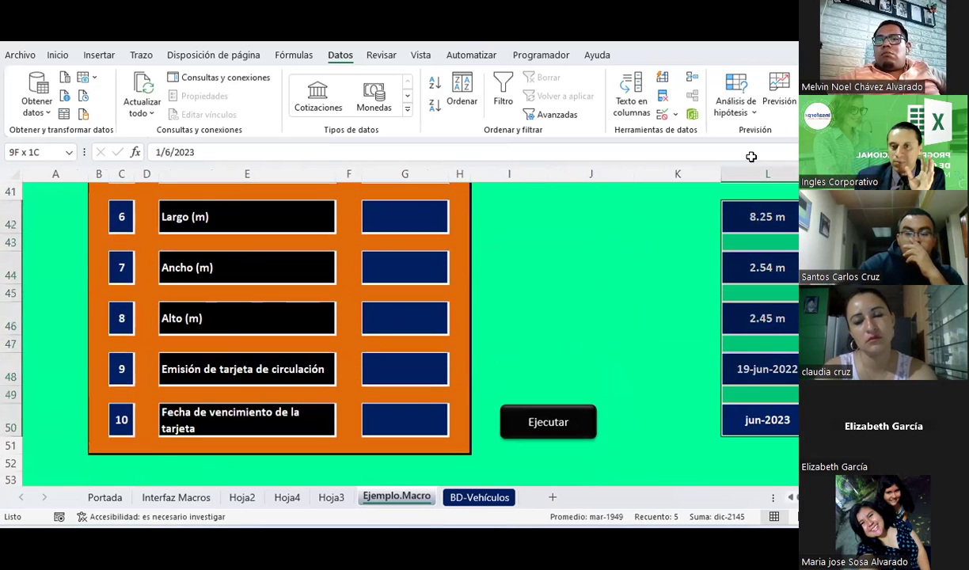
# Copy the selected column L sample values with Ctrl+C.
pyautogui.rightClick(744, 206)
pyautogui.press('Escape')
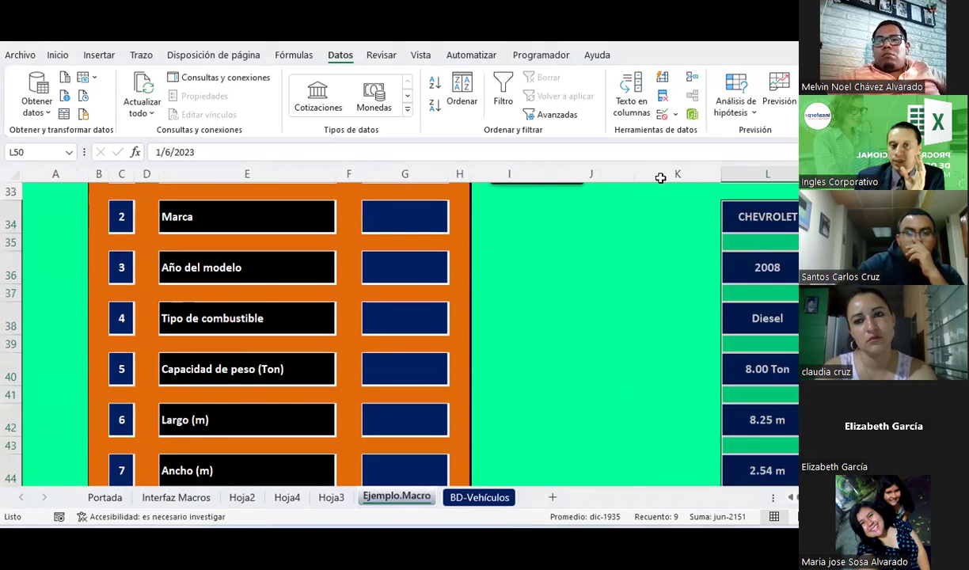
pyautogui.hotkey('ctrl', 'c')
pyautogui.scroll(-4, 418, 238)
pyautogui.scroll(4, 411, 246)
pyautogui.scroll(1, 390, 254)
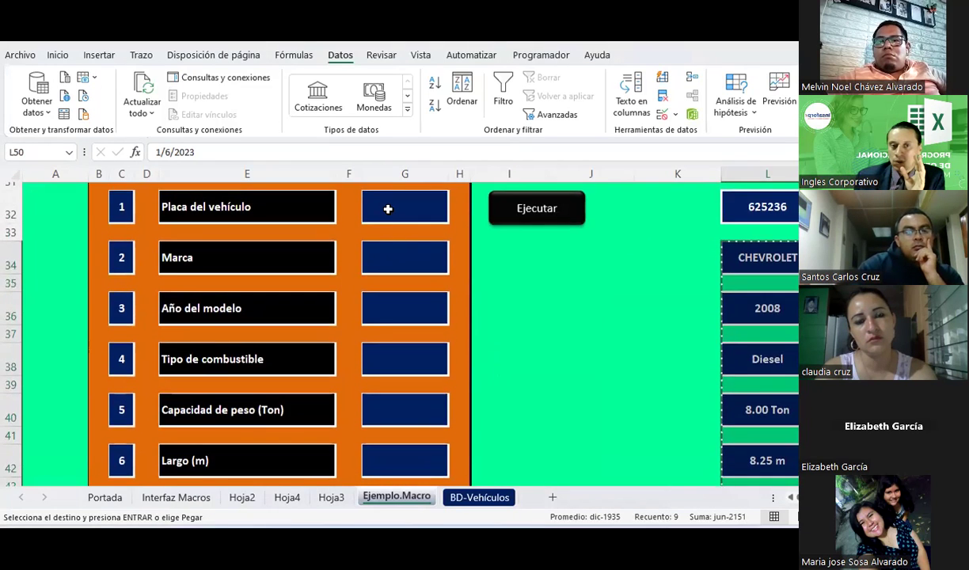
# Paste the copied samples as values starting at G32, then check cells G34 and G44.
pyautogui.rightClick(389, 210)
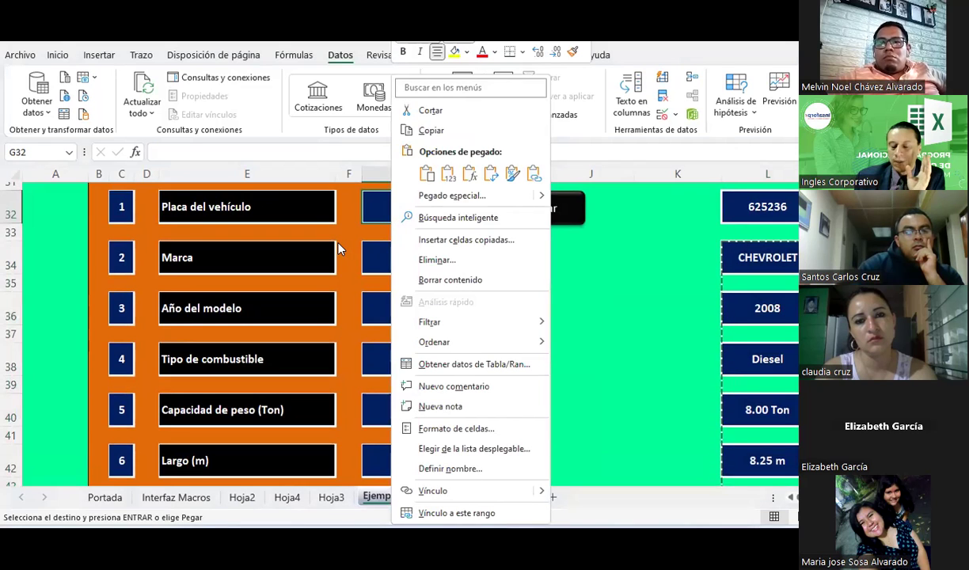
pyautogui.click(448, 174)
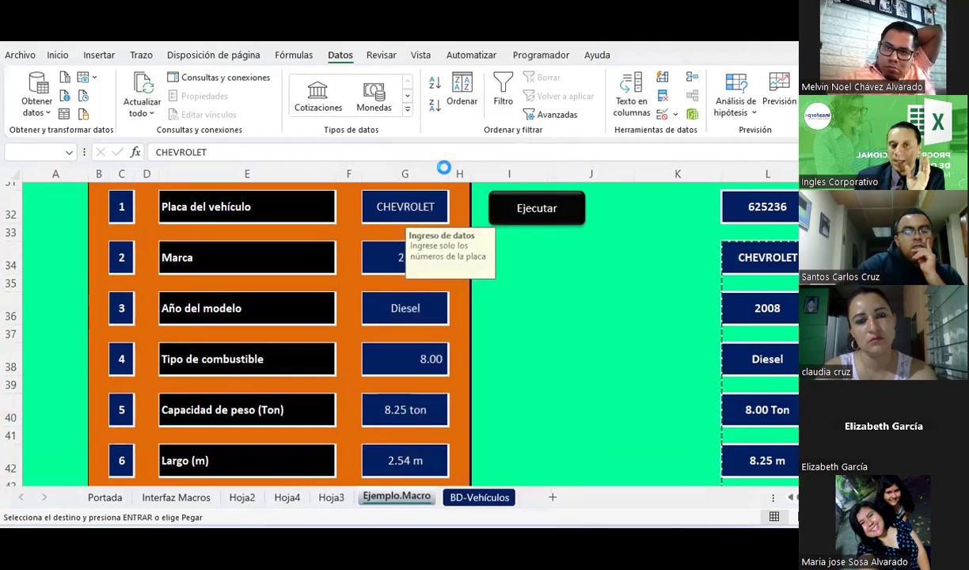
pyautogui.click(384, 255)
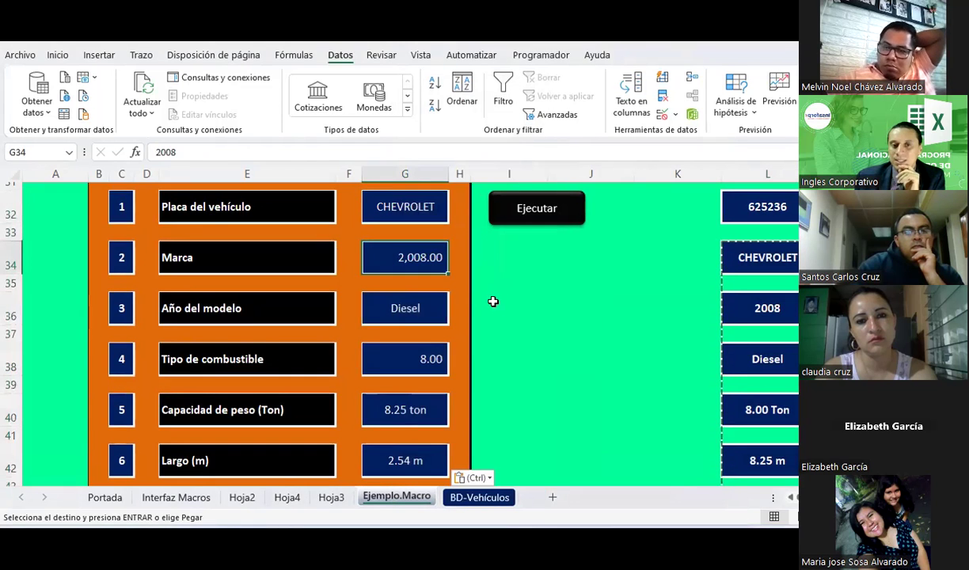
pyautogui.scroll(-1, 483, 300)
pyautogui.scroll(-1, 483, 300)
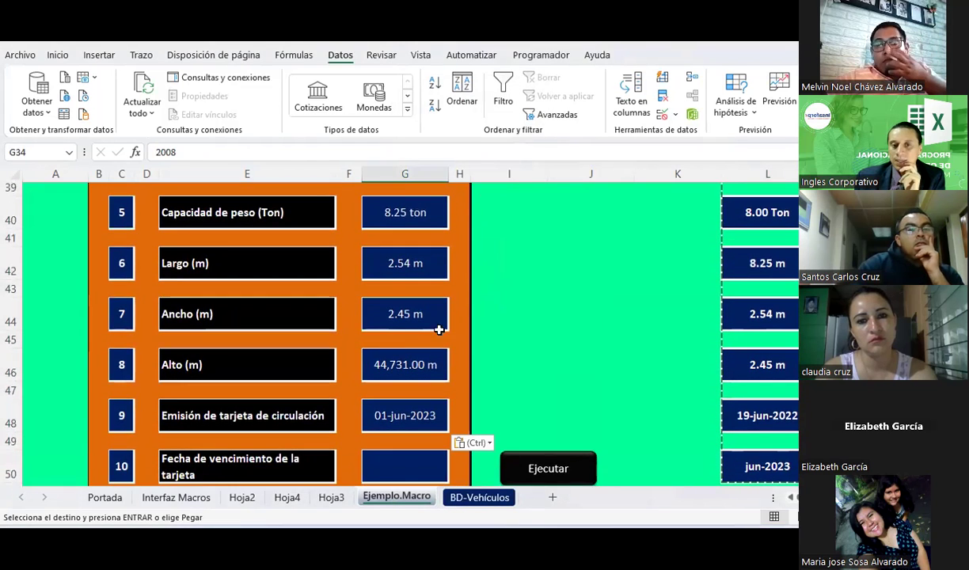
pyautogui.click(419, 315)
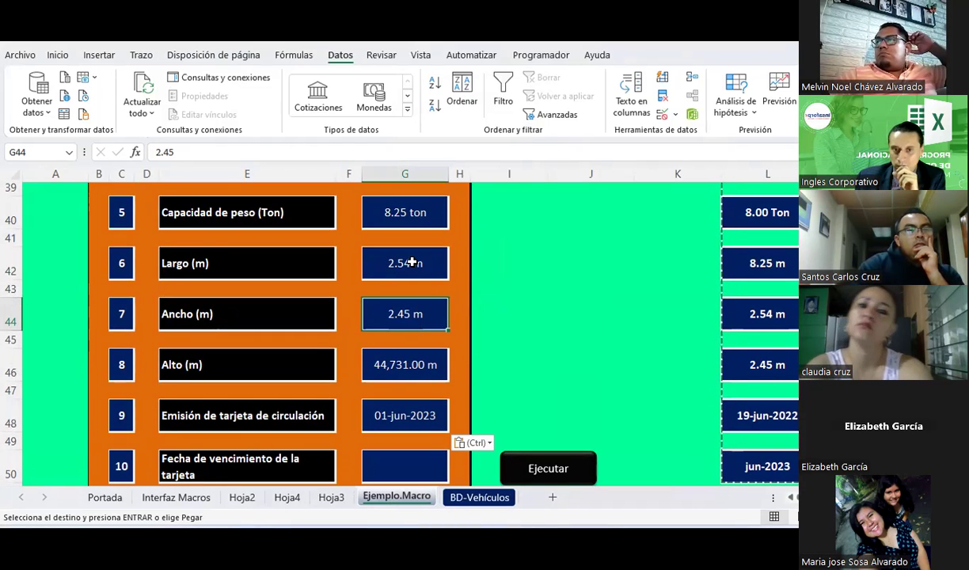
# Undo the misaligned paste, leaving the form's input cells empty.
pyautogui.scroll(-1, 411, 264)
pyautogui.scroll(2, 408, 261)
pyautogui.scroll(2, 405, 260)
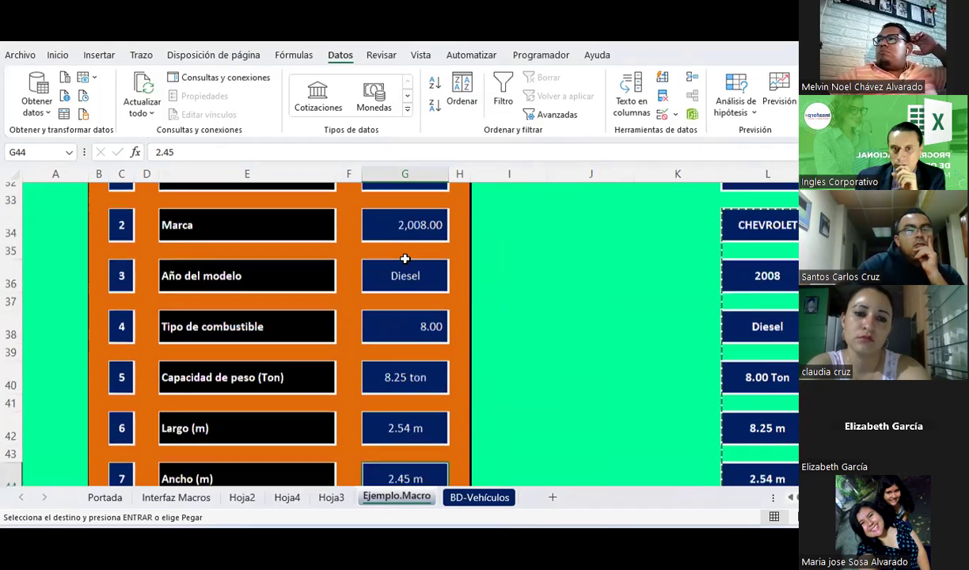
pyautogui.scroll(2, 405, 260)
pyautogui.scroll(2, 405, 260)
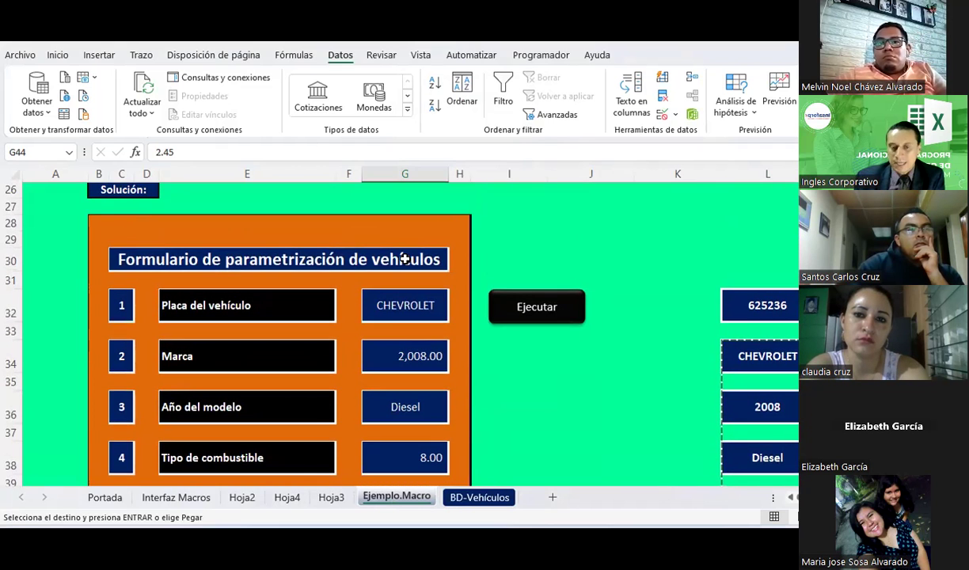
pyautogui.click(537, 307)
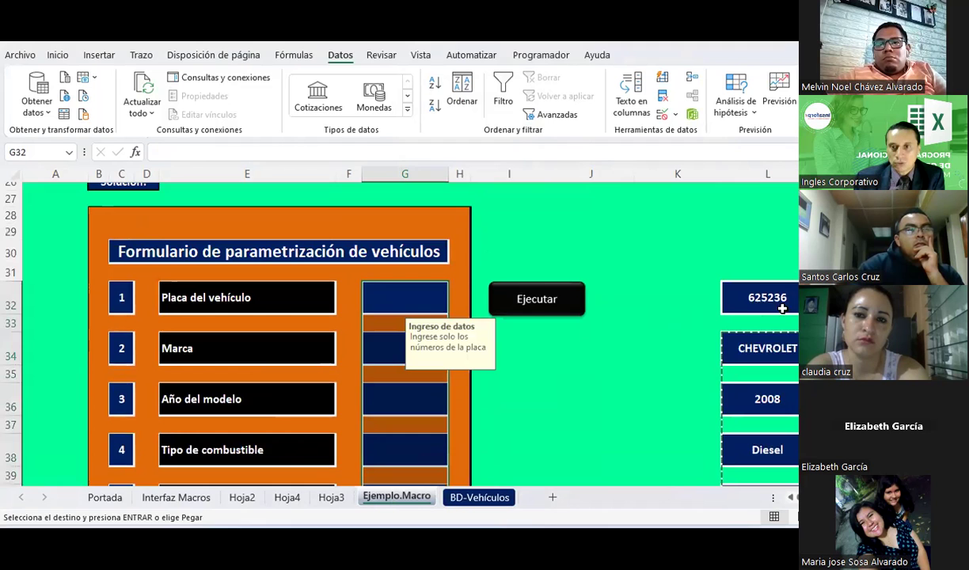
# Paste the samples from L32:L50 into the form at G32 as plain values.
pyautogui.moveTo(789, 294)
pyautogui.mouseDown()
pyautogui.moveTo(784, 475)
pyautogui.moveTo(795, 415)
pyautogui.mouseUp()
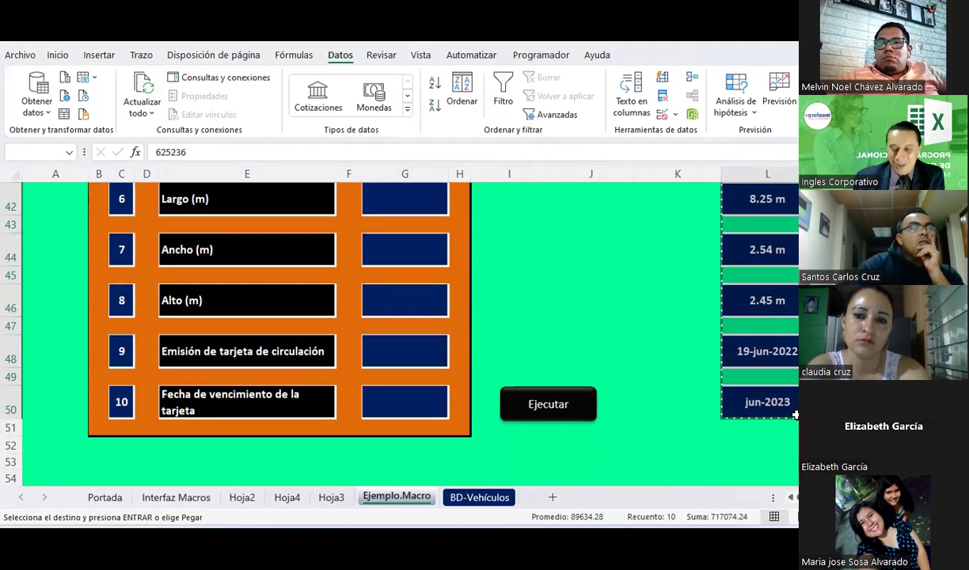
pyautogui.scroll(2, 426, 320)
pyautogui.scroll(2, 424, 317)
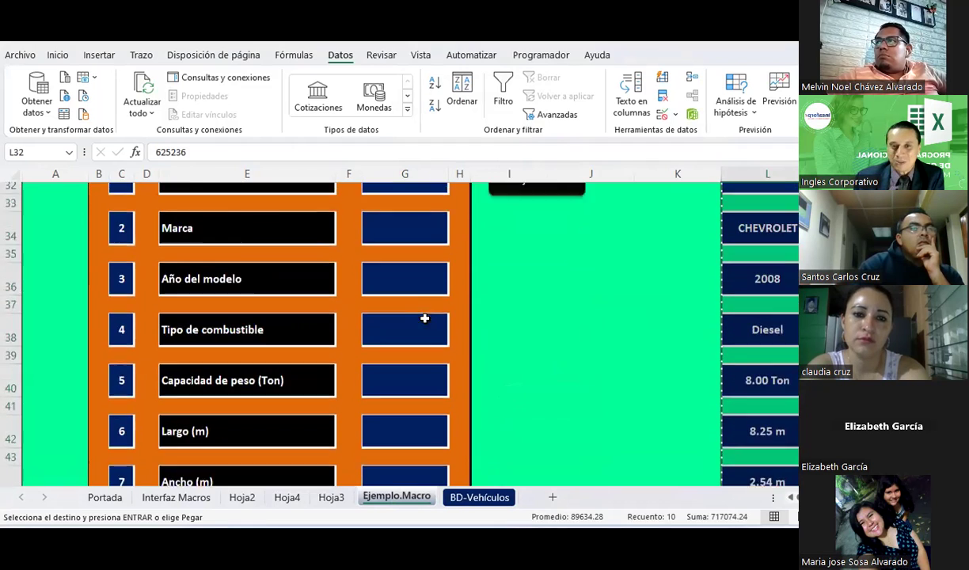
pyautogui.scroll(2, 403, 252)
pyautogui.click(396, 285)
pyautogui.rightClick(389, 285)
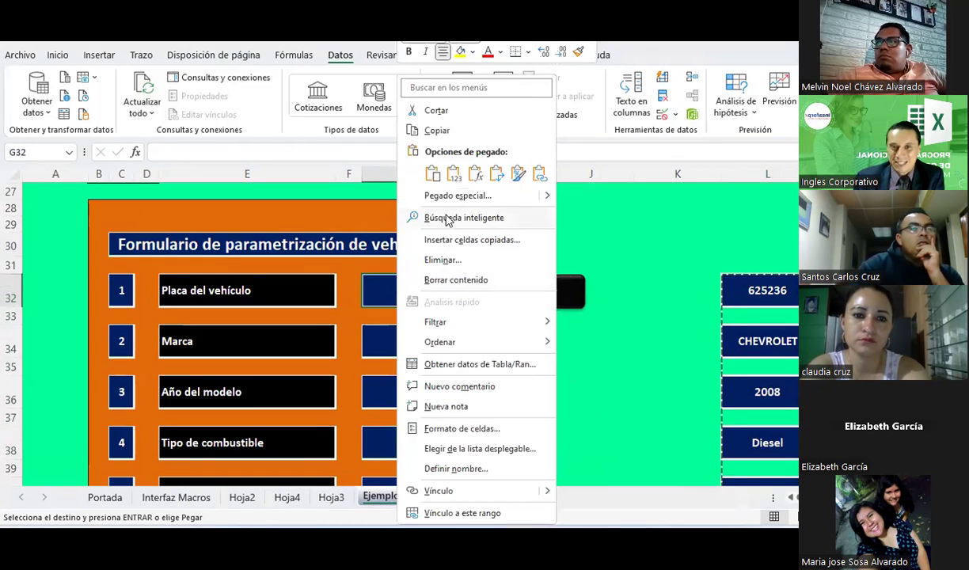
pyautogui.click(455, 172)
# Check the pasted date in G48 and the length, width and height cells G42:G46.
pyautogui.scroll(-1, 439, 303)
pyautogui.scroll(-1, 439, 303)
pyautogui.scroll(-1, 438, 303)
pyautogui.scroll(-1, 438, 303)
pyautogui.click(402, 342)
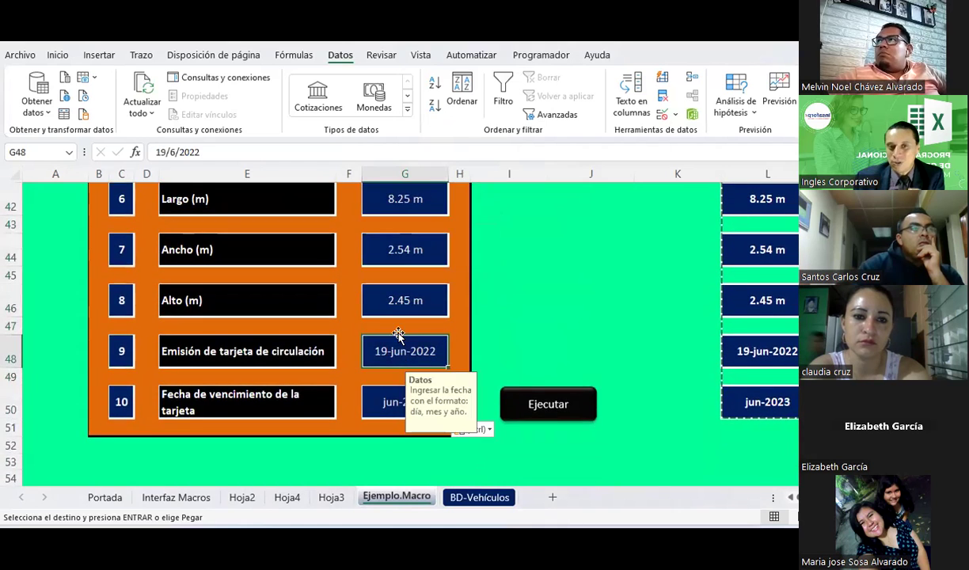
pyautogui.scroll(1, 402, 317)
pyautogui.moveTo(402, 250); pyautogui.dragTo(404, 350)
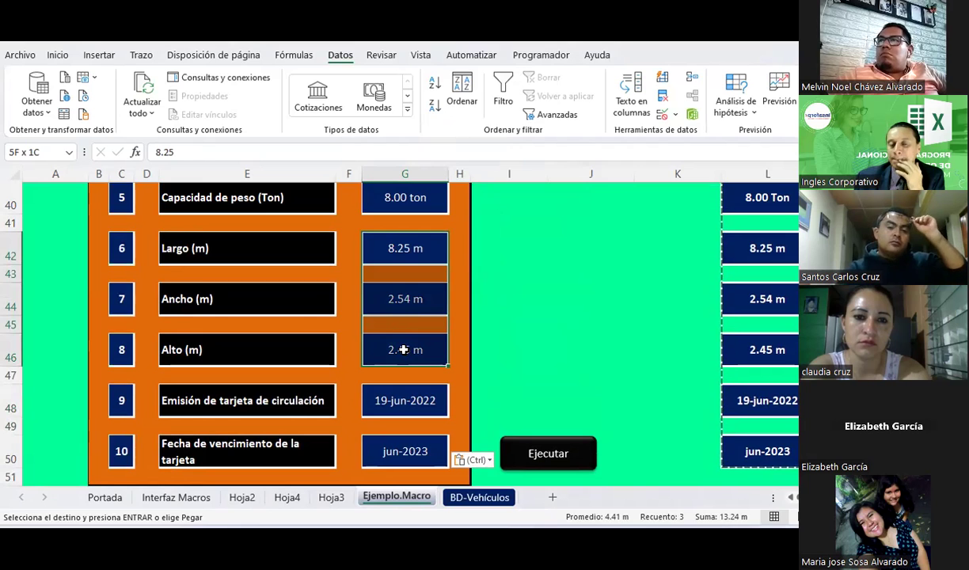
pyautogui.moveTo(404, 350); pyautogui.dragTo(404, 349)
# Glance at the BD-Vehículos sheet, then return and check the plate value in G32.
pyautogui.click(480, 497)
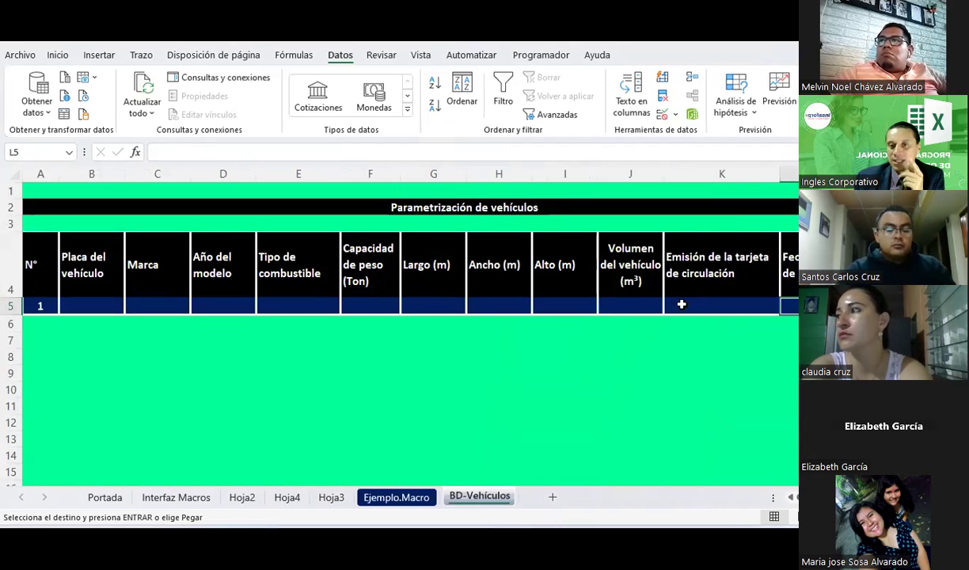
pyautogui.click(396, 497)
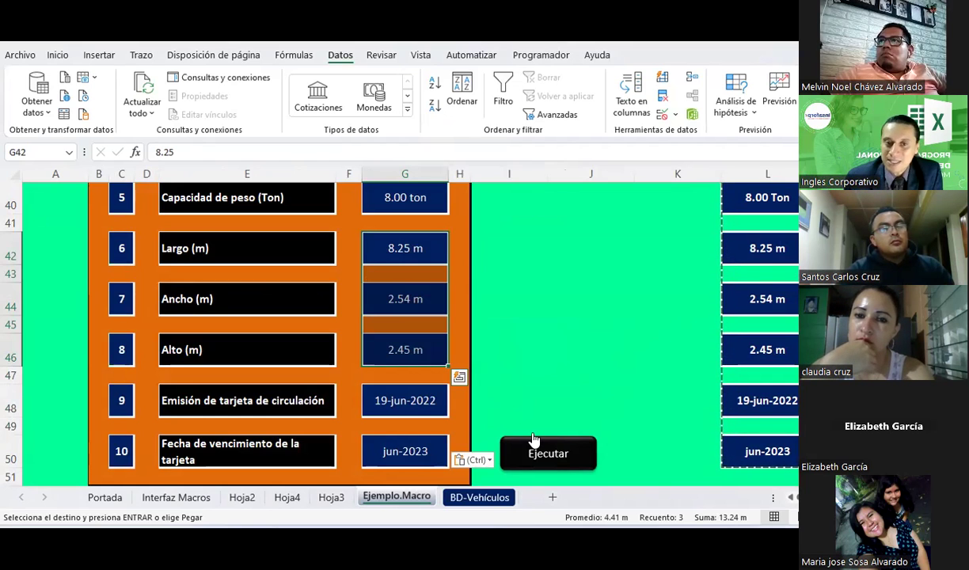
pyautogui.scroll(2, 576, 420)
pyautogui.scroll(2, 437, 298)
pyautogui.click(415, 289)
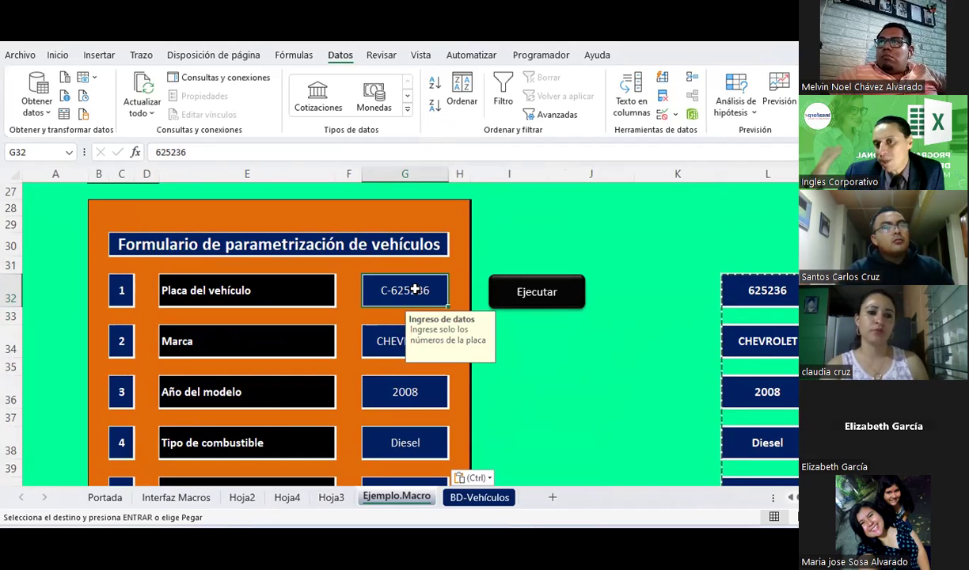
# Inspect the raw value of sample cell L40 without changing it.
pyautogui.scroll(-2, 772, 384)
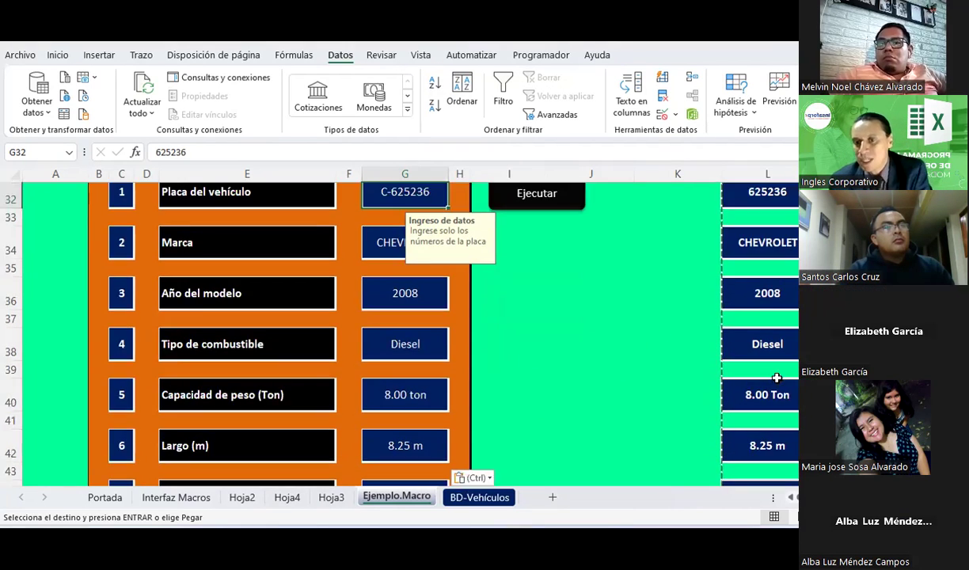
pyautogui.doubleClick(772, 392)
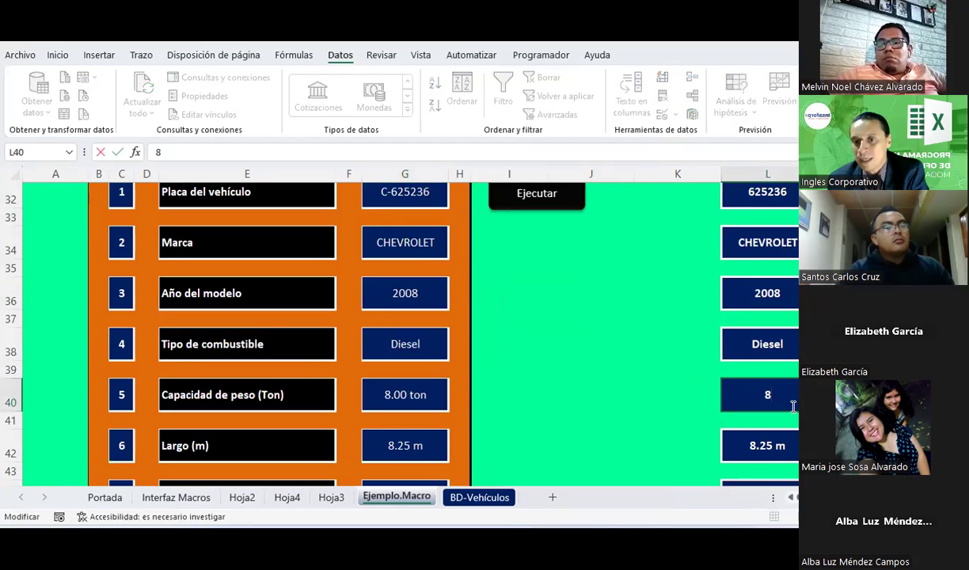
pyautogui.press('Escape')
pyautogui.scroll(-1, 697, 373)
# Set the selected weight and dimension samples to General format, dropping Ton and m.
pyautogui.moveTo(766, 295)
pyautogui.mouseDown()
pyautogui.moveTo(781, 446)
pyautogui.moveTo(756, 328)
pyautogui.mouseUp()
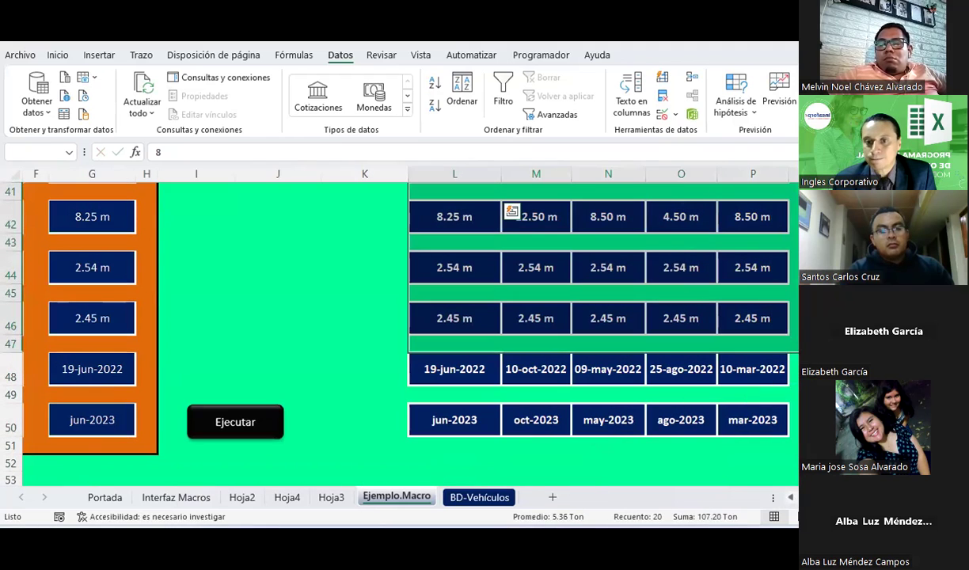
pyautogui.rightClick(752, 317)
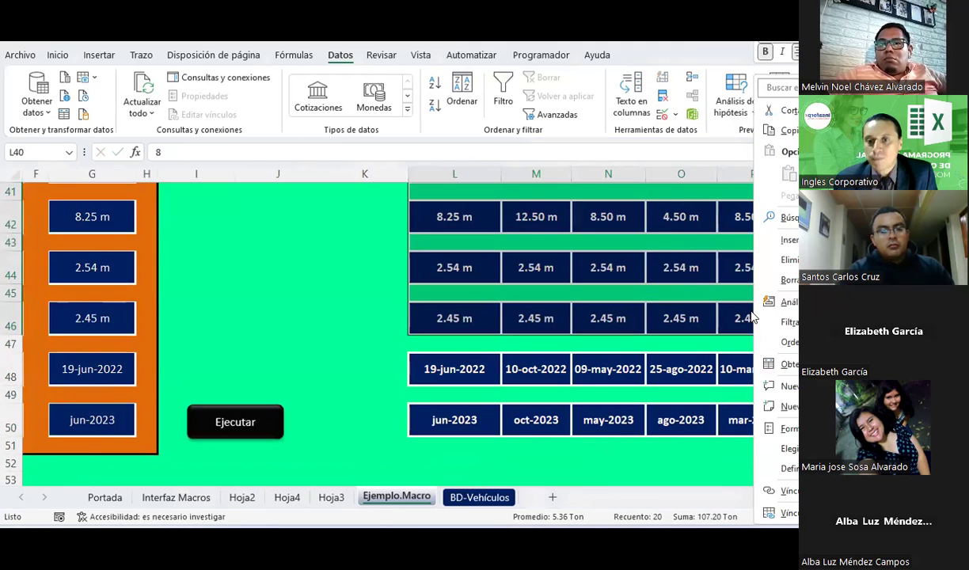
pyautogui.click(790, 433)
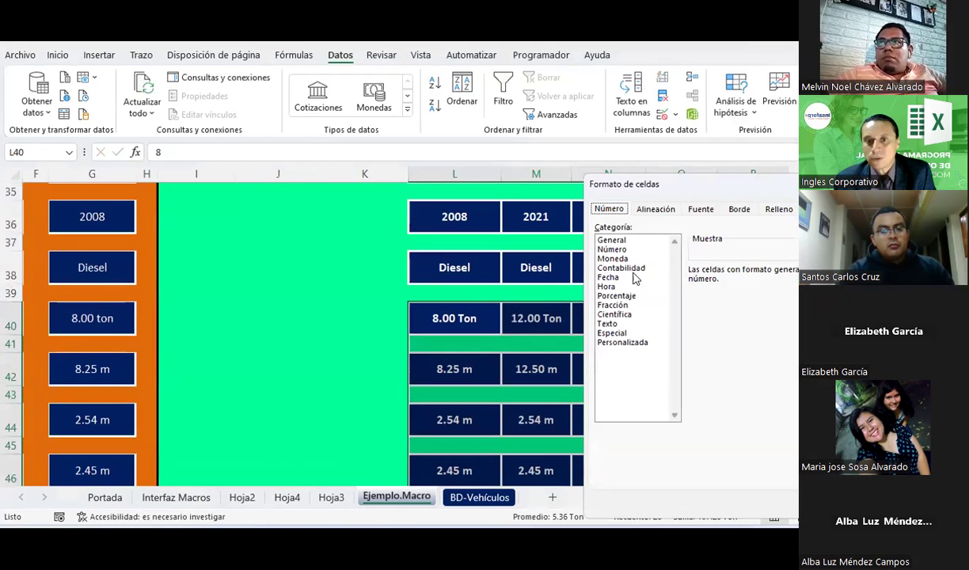
pyautogui.press('Return')
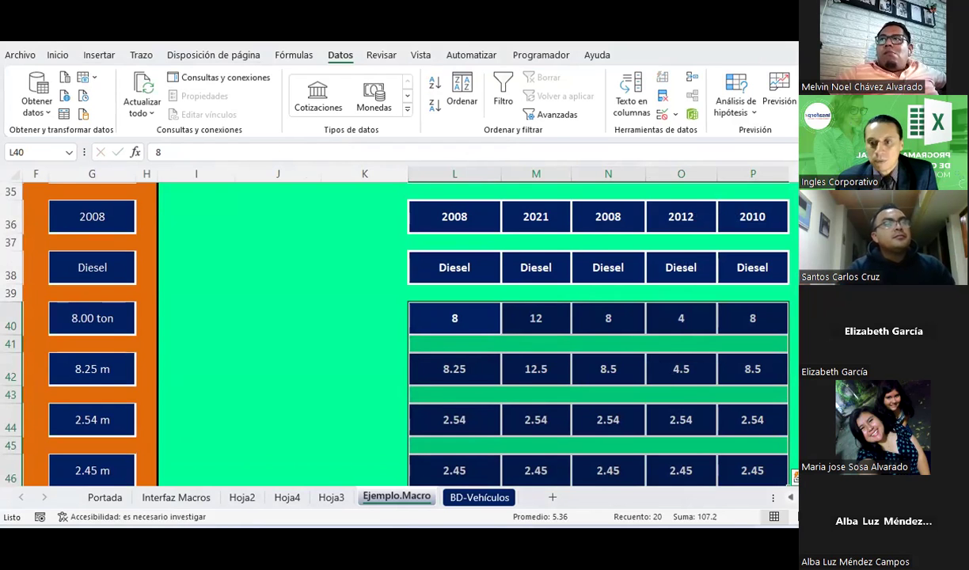
pyautogui.hscroll(-5, 760, 455)
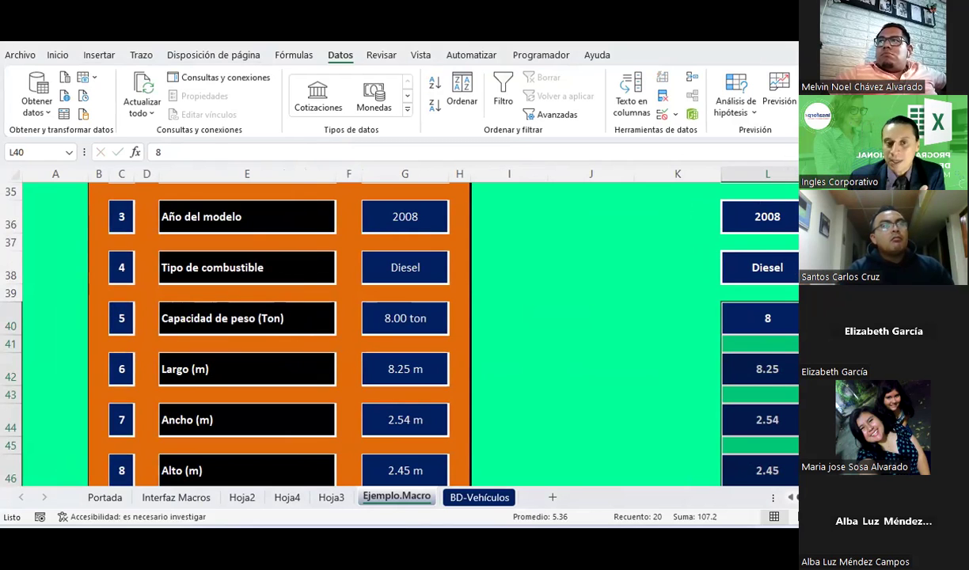
pyautogui.scroll(1, 372, 297)
pyautogui.scroll(2, 353, 271)
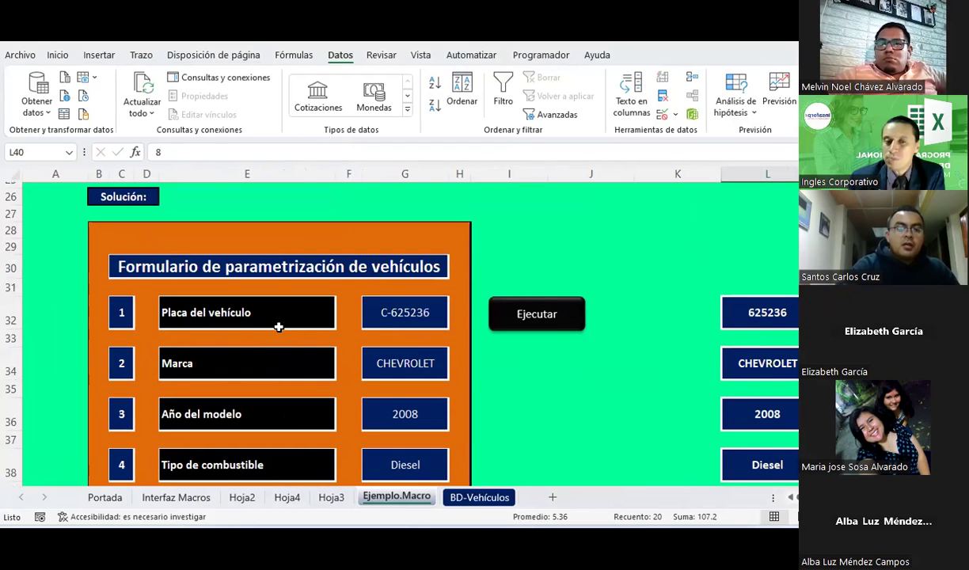
pyautogui.scroll(-1, 278, 328)
pyautogui.scroll(-2, 279, 328)
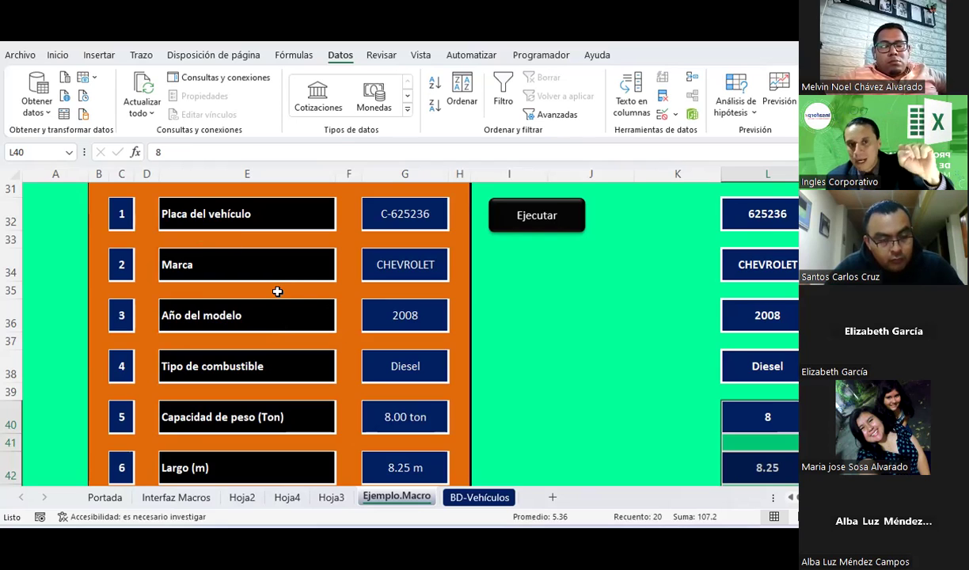
# Compare the form's plate field with the Placa del vehículo cell B5 in BD-Vehículos.
pyautogui.click(480, 497)
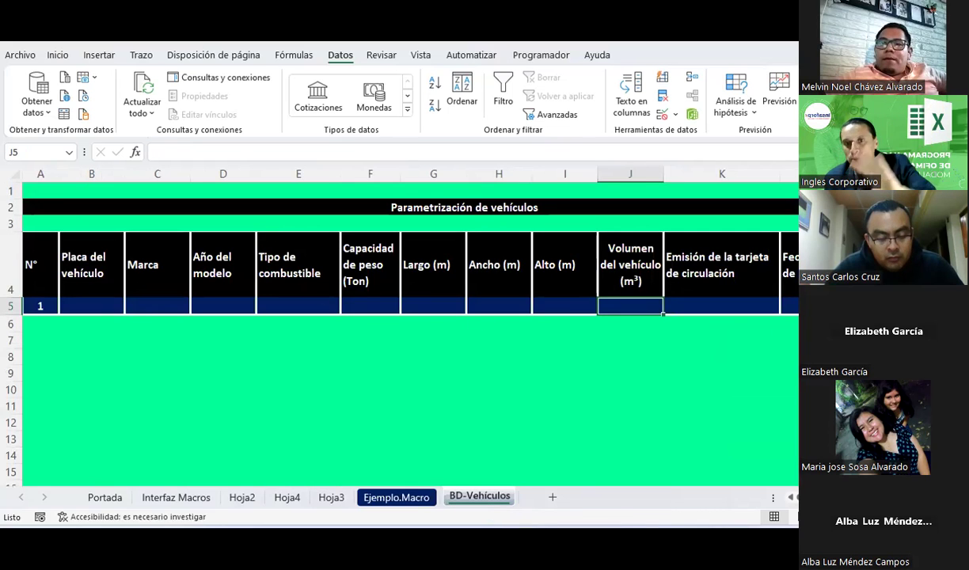
pyautogui.click(400, 498)
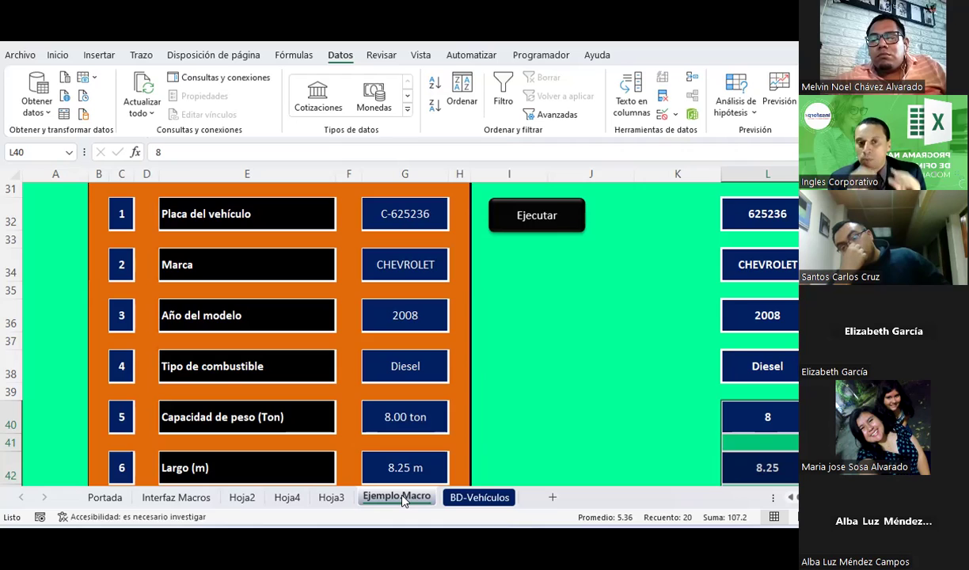
pyautogui.click(521, 326)
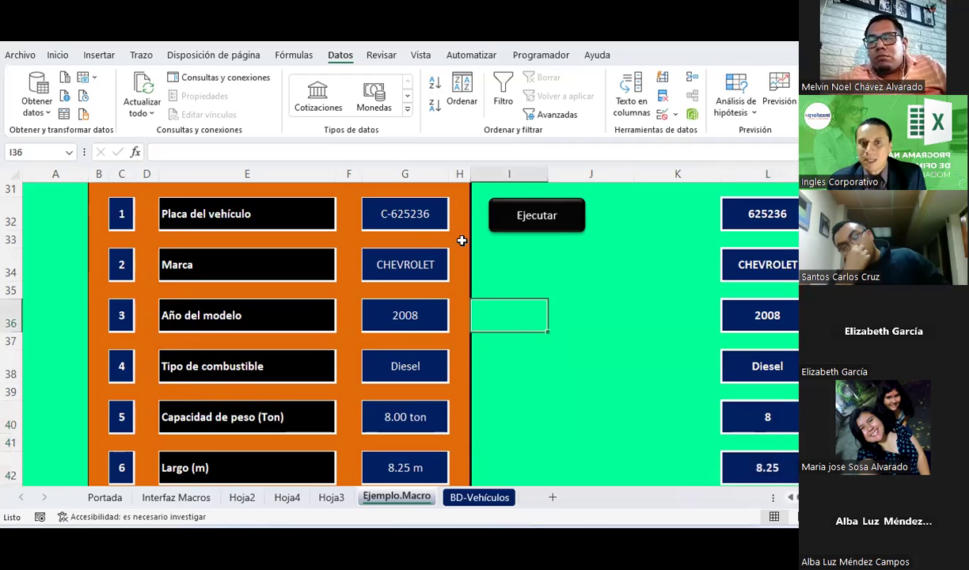
pyautogui.click(391, 218)
pyautogui.click(480, 497)
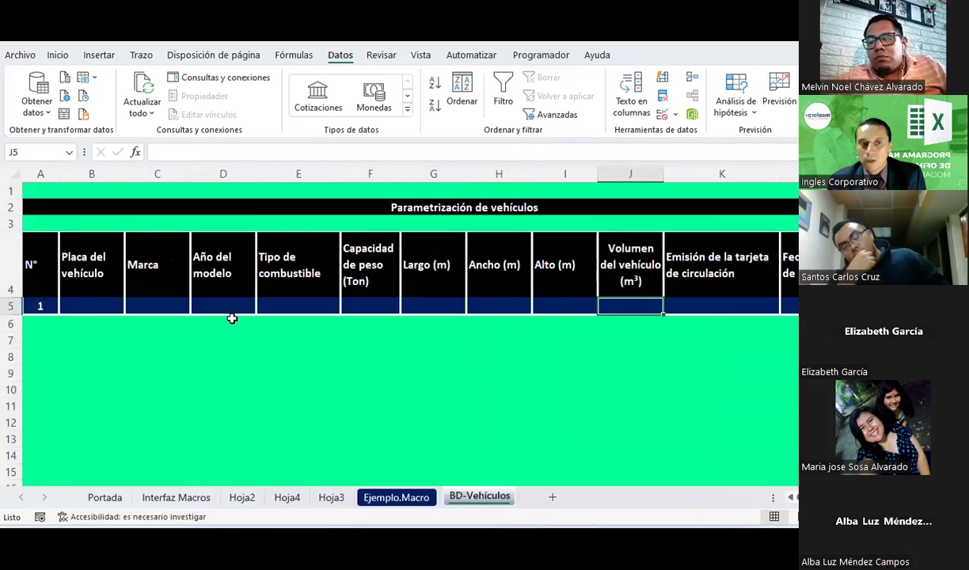
pyautogui.click(96, 300)
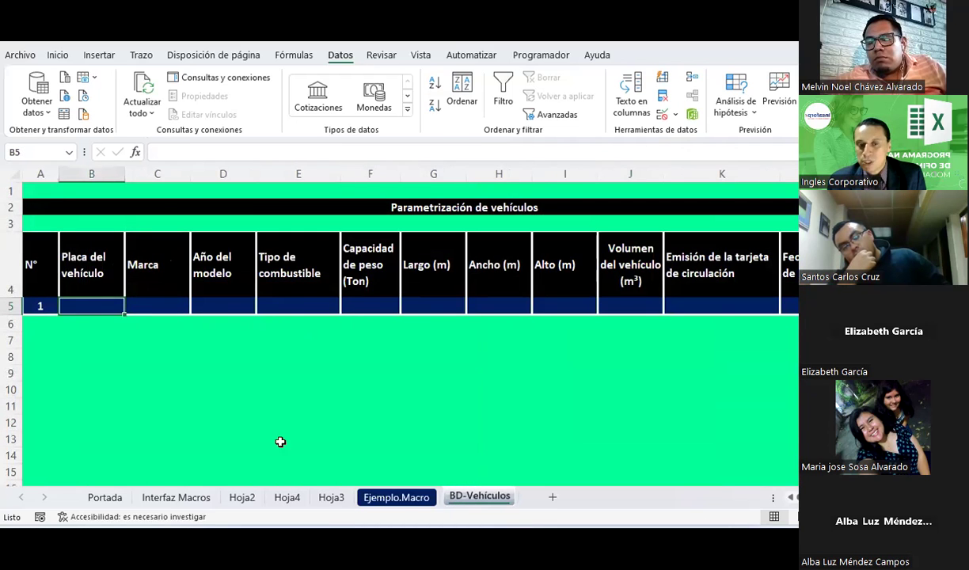
pyautogui.click(396, 497)
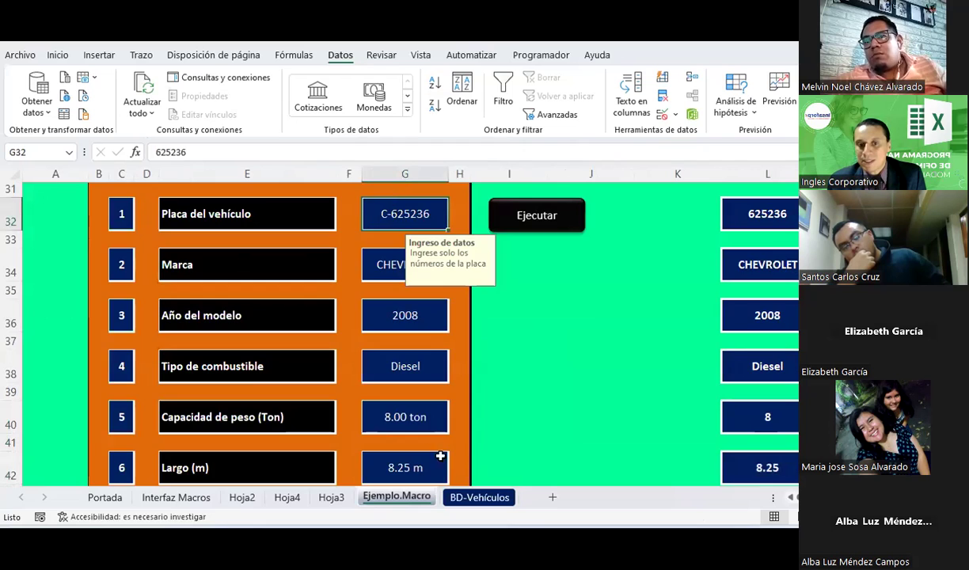
pyautogui.click(474, 497)
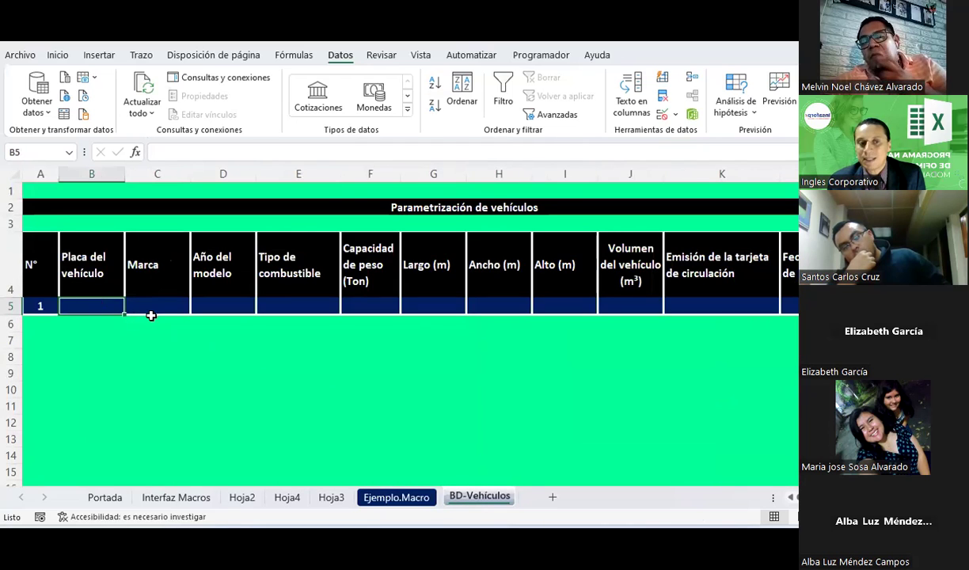
# Step across row 5 cells, select row 5, and inspect A5's =1+A6 formula.
pyautogui.click(158, 307)
pyautogui.click(237, 306)
pyautogui.press('Right')
pyautogui.press('Right')
pyautogui.press('Right')
pyautogui.press('Right')
pyautogui.press('Right')
pyautogui.press('Right')
pyautogui.press('Right')
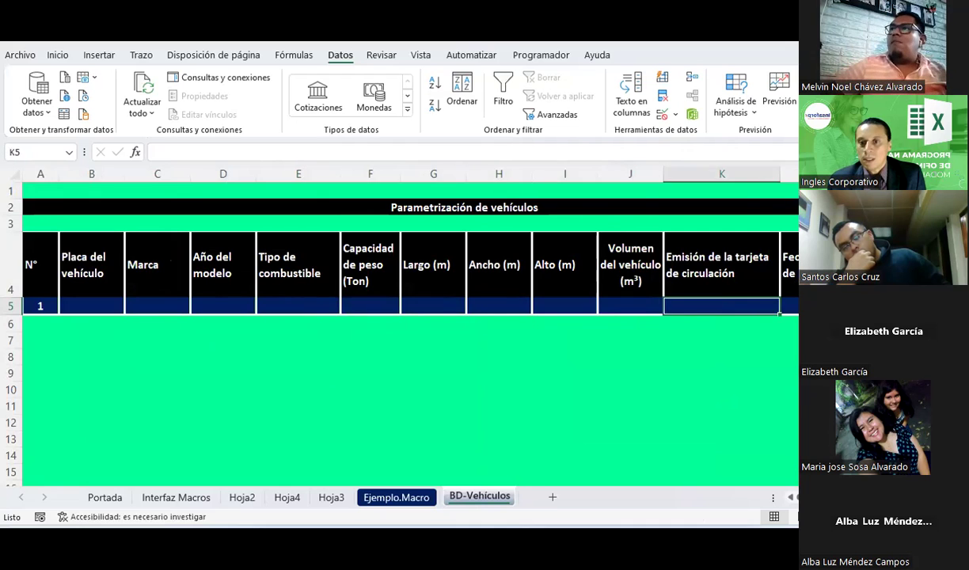
pyautogui.press('Right')
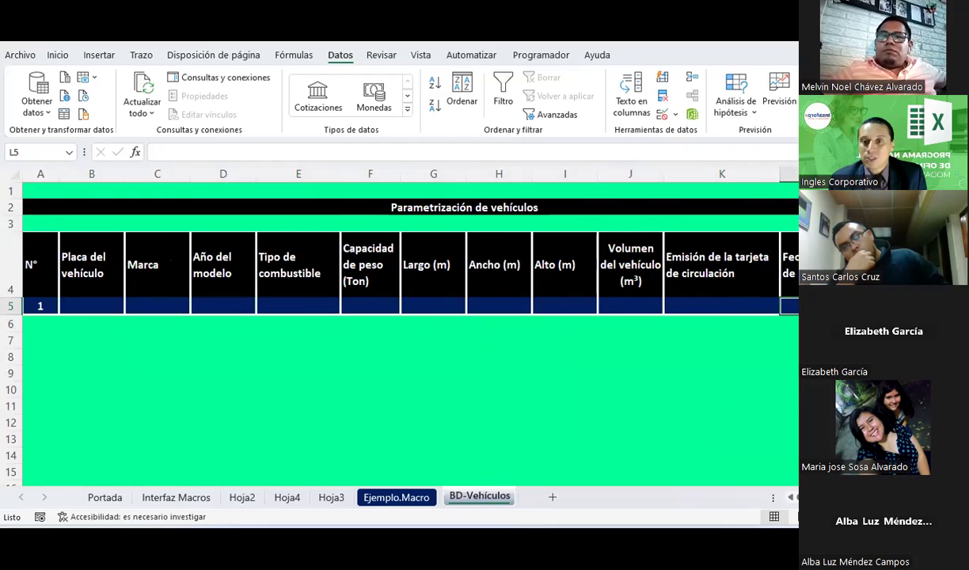
pyautogui.click(10, 307)
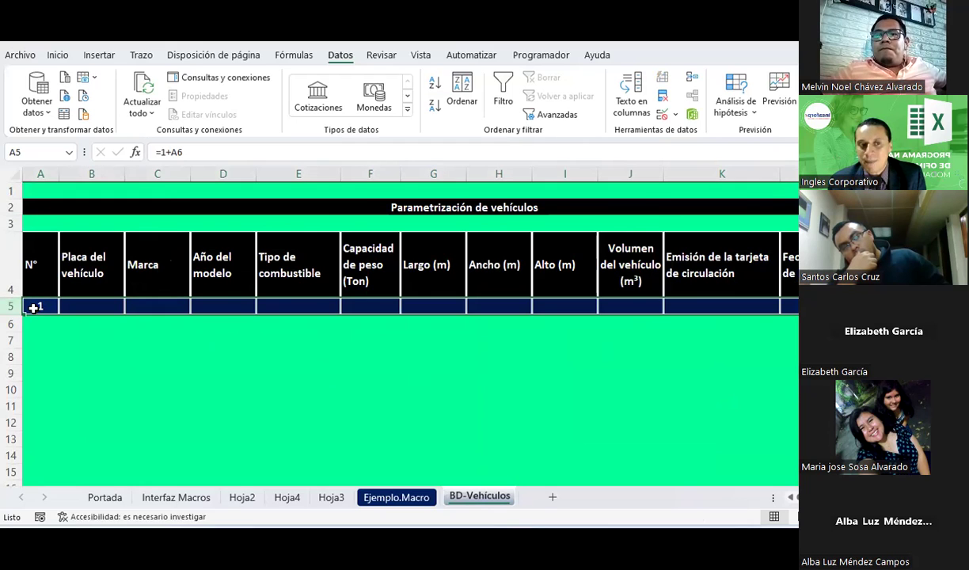
pyautogui.click(36, 307)
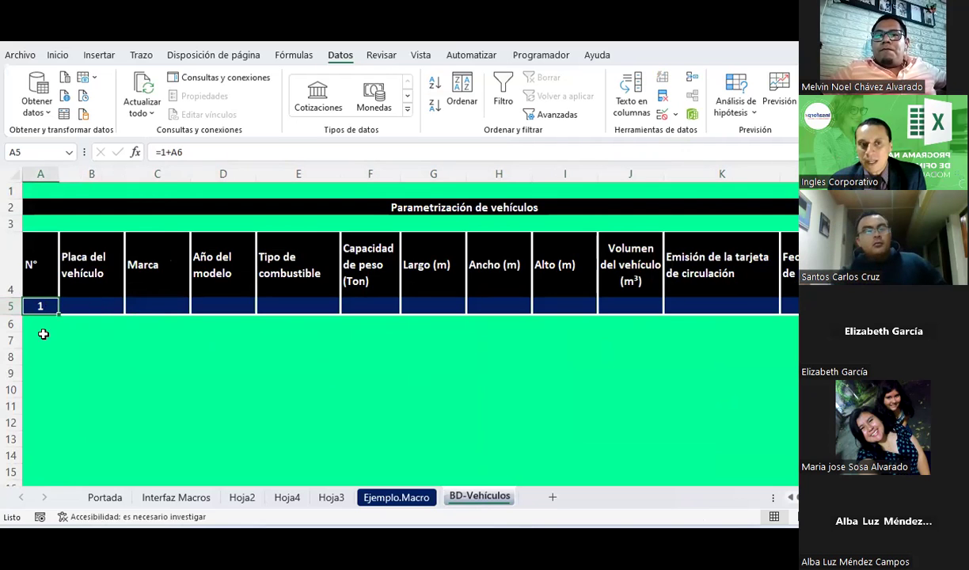
# Delete row 5 from BD-Vehículos, select headers A4:L4, and go back to Ejemplo.Macro.
pyautogui.rightClick(10, 306)
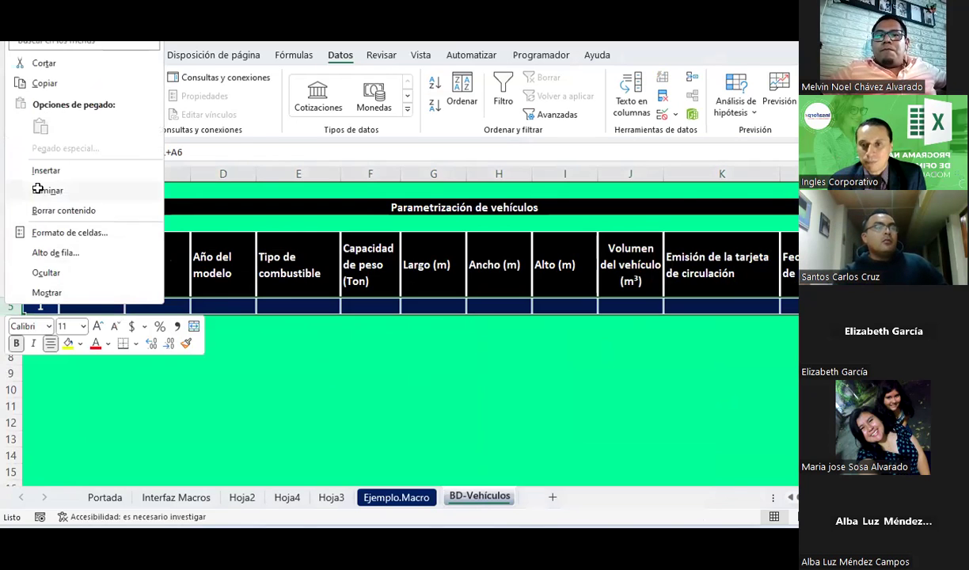
pyautogui.click(37, 190)
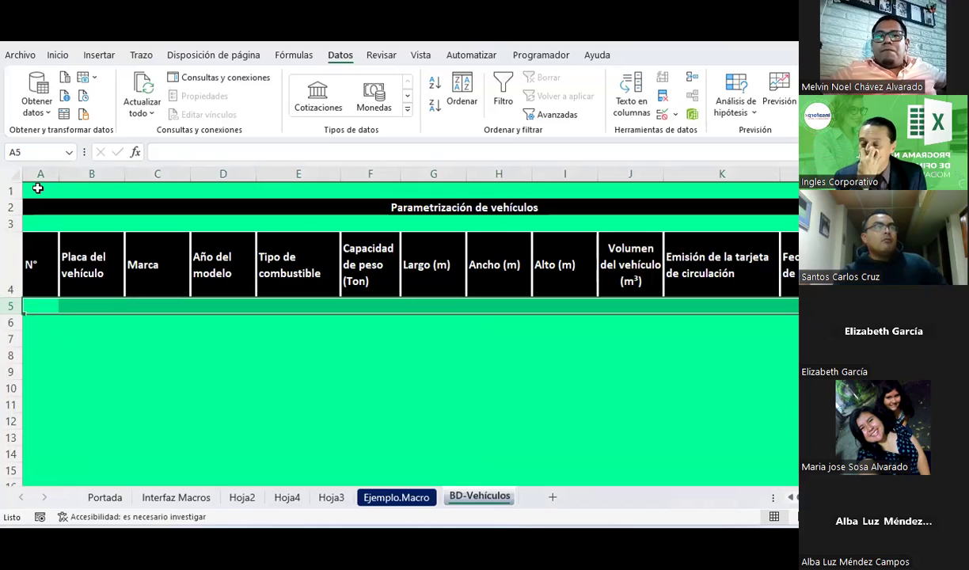
pyautogui.click(312, 411)
pyautogui.moveTo(30, 279); pyautogui.dragTo(788, 288)
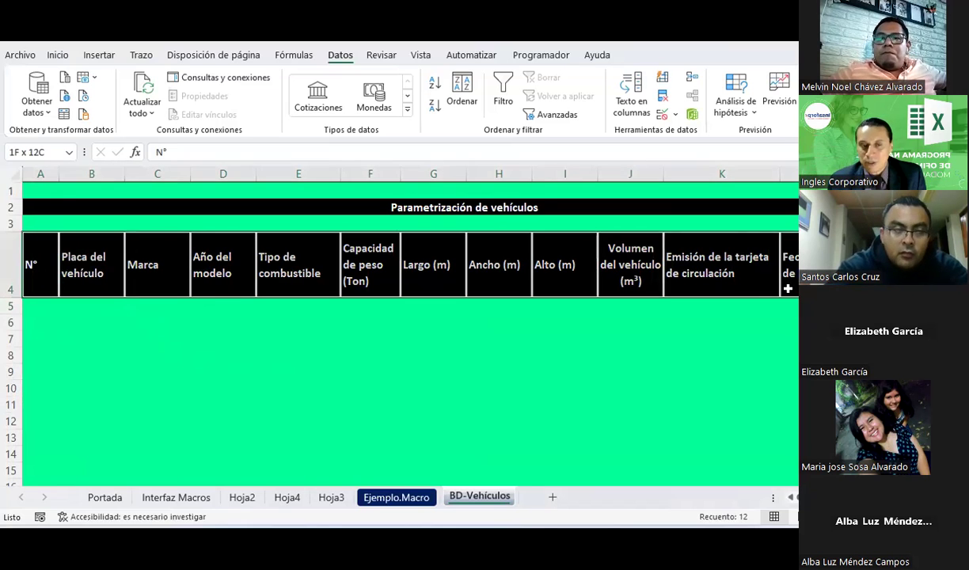
pyautogui.click(396, 497)
pyautogui.scroll(1, 550, 330)
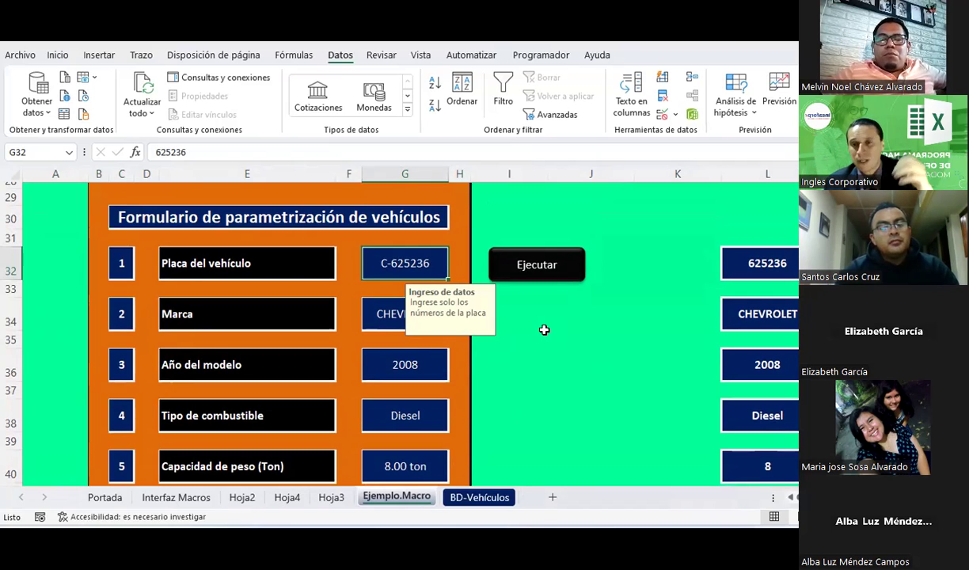
# Check the empty row 5 of BD-Vehículos, visiting the form sheet in between, and reselect it.
pyautogui.click(495, 497)
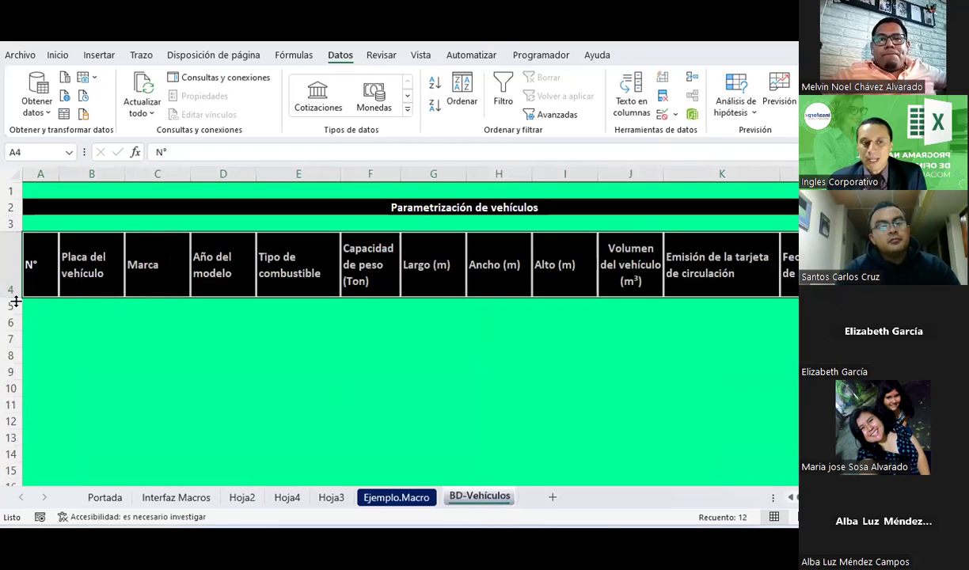
pyautogui.click(15, 303)
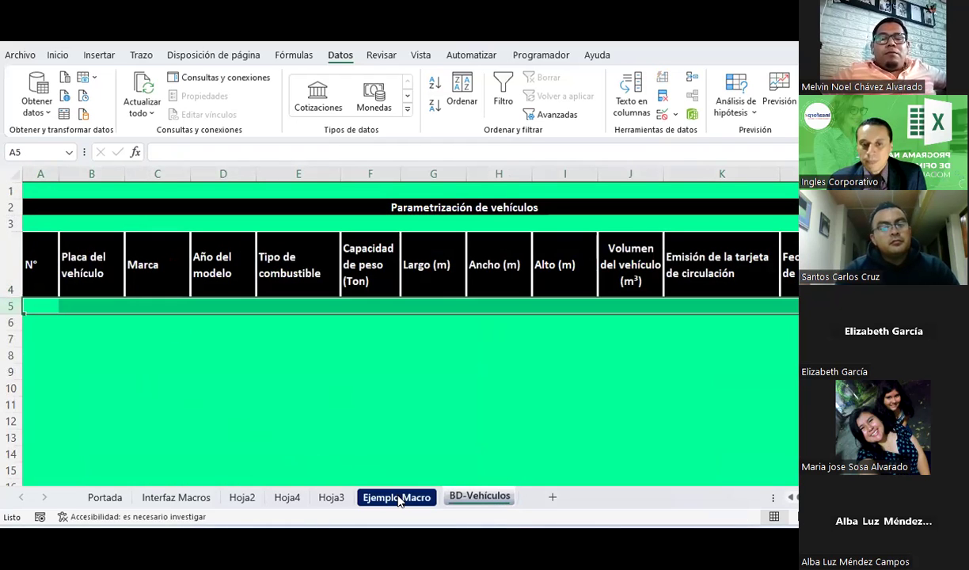
pyautogui.click(400, 499)
pyautogui.click(522, 355)
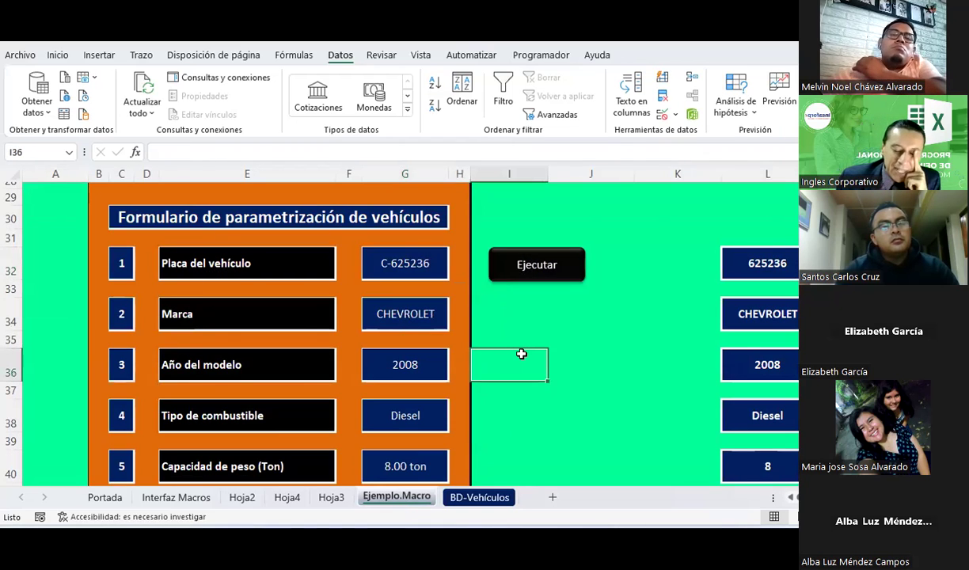
pyautogui.click(472, 498)
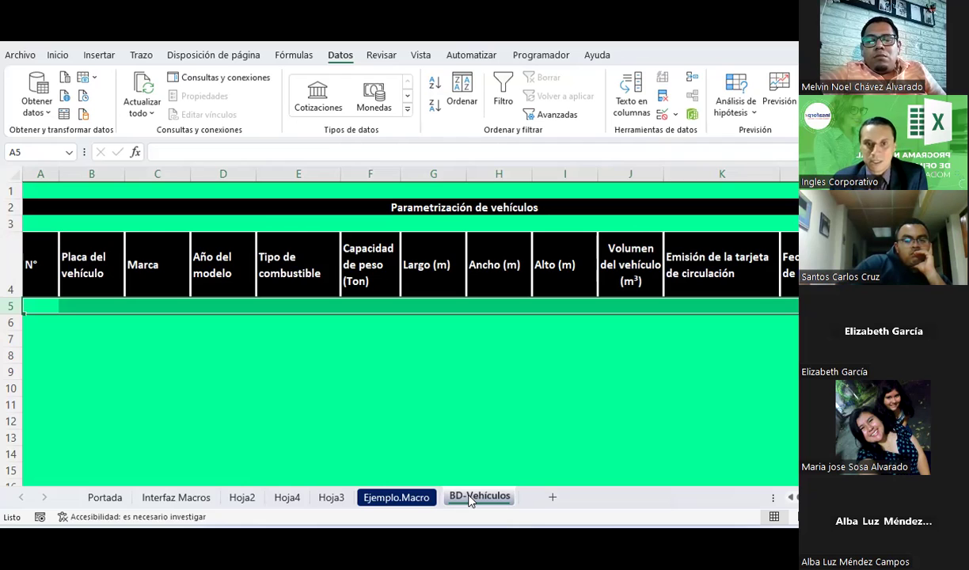
pyautogui.click(546, 358)
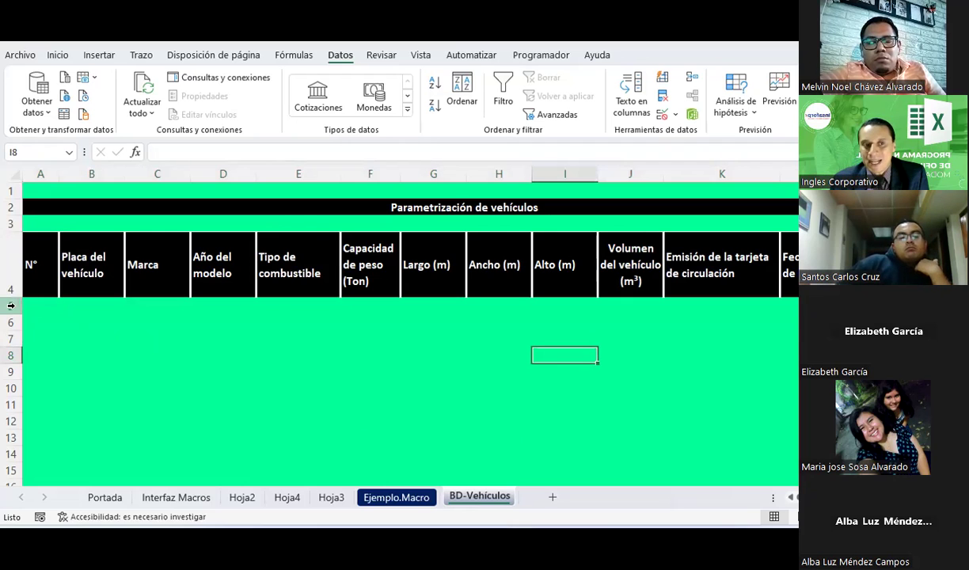
pyautogui.click(11, 306)
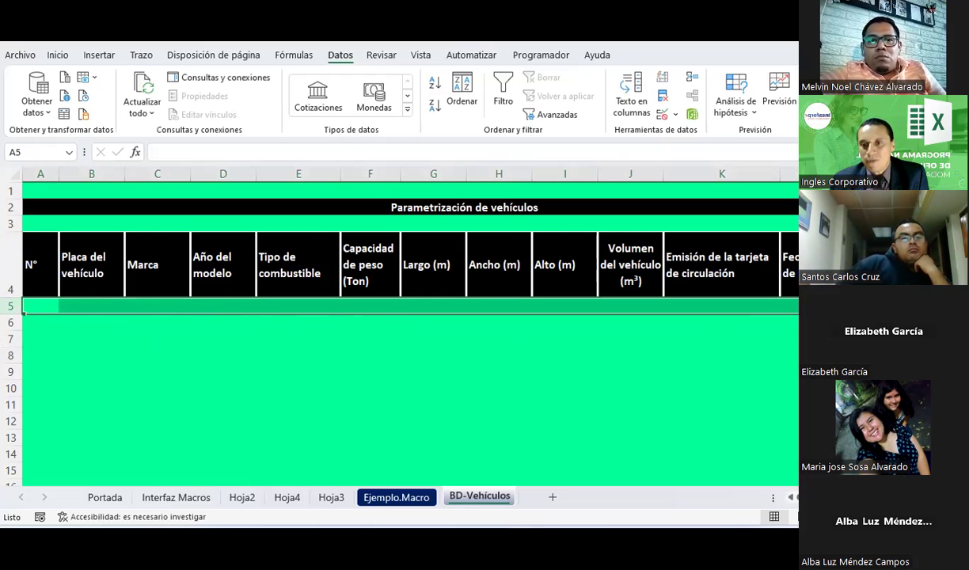
pyautogui.click(57, 54)
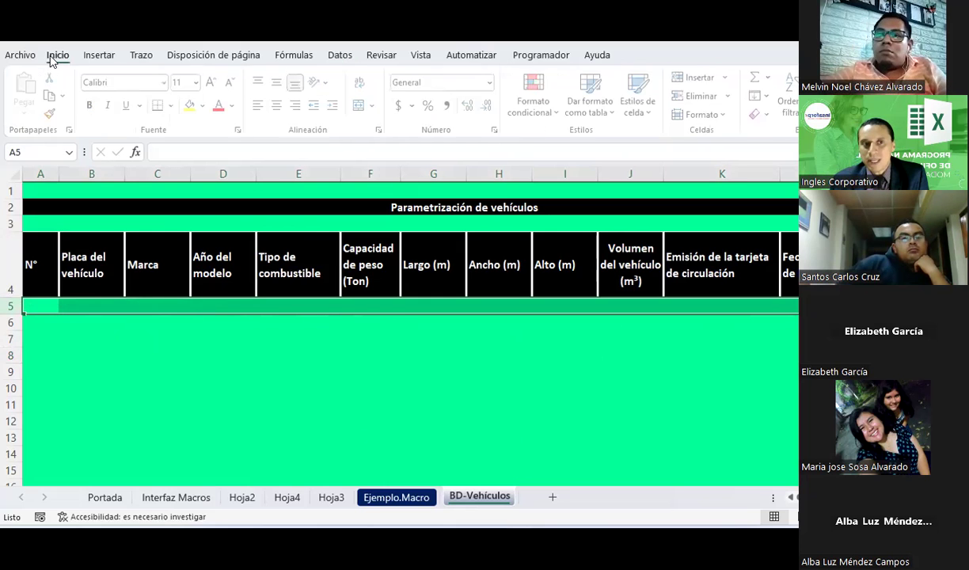
pyautogui.click(206, 105)
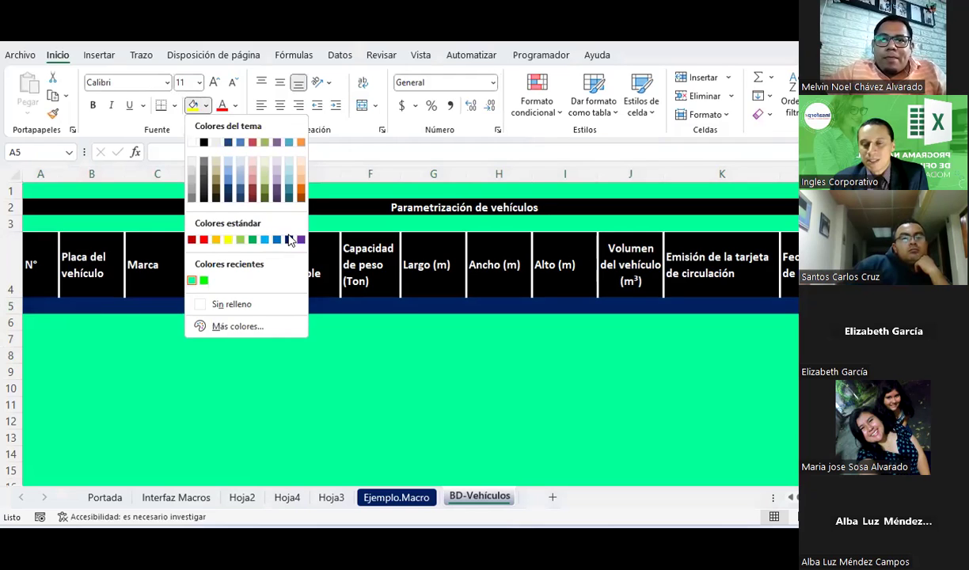
pyautogui.click(420, 309)
pyautogui.moveTo(41, 307); pyautogui.dragTo(792, 307)
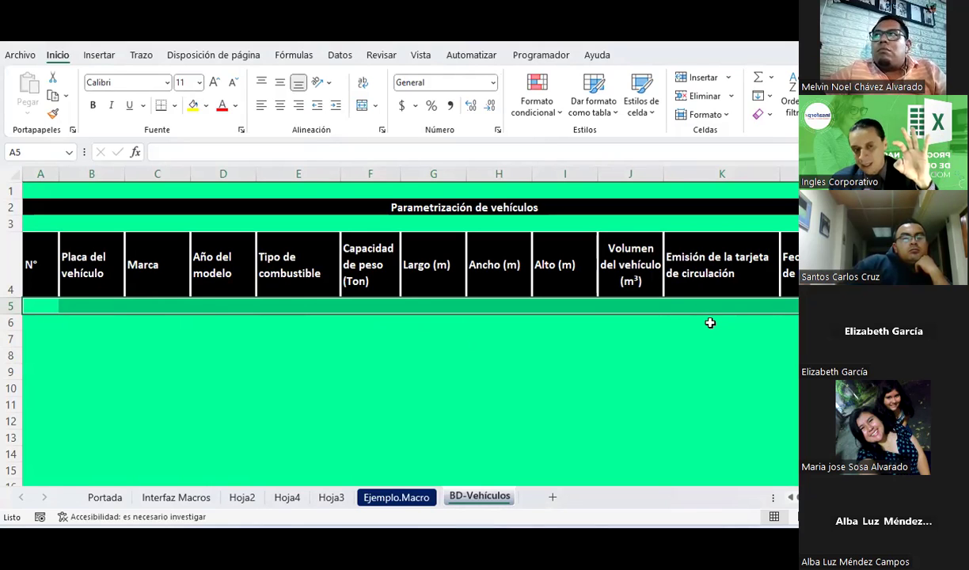
pyautogui.click(175, 106)
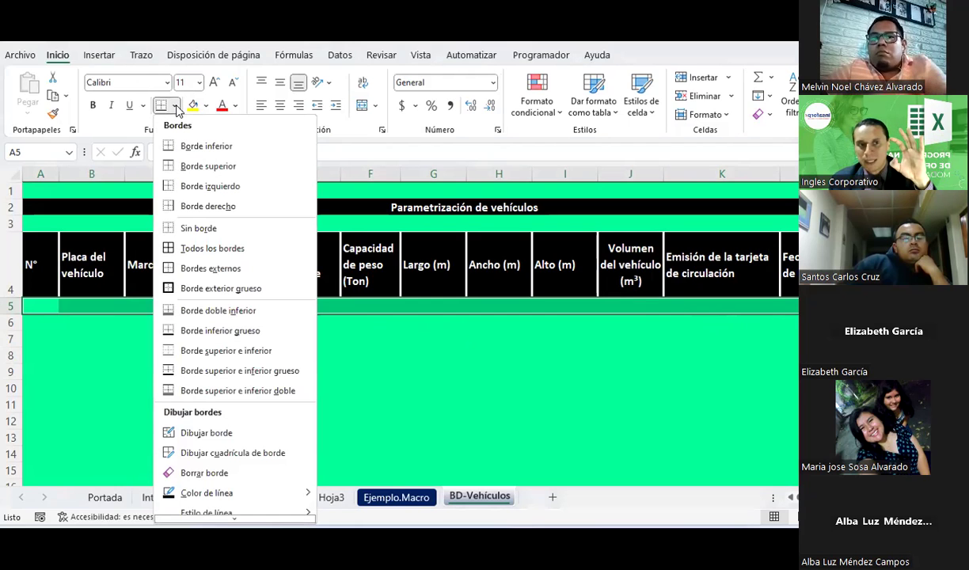
pyautogui.click(577, 382)
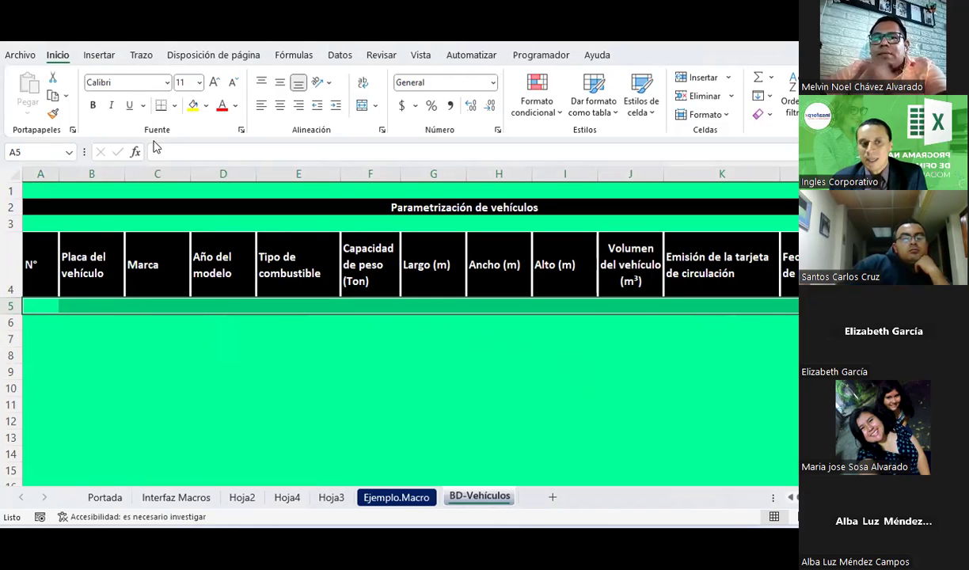
pyautogui.click(73, 302)
pyautogui.click(151, 305)
pyautogui.click(226, 307)
pyautogui.click(81, 302)
pyautogui.click(131, 304)
pyautogui.click(210, 305)
# Review row 5 cells B5 to J5 and the Largo, Ancho, Alto headers in BD-Vehículos.
pyautogui.click(269, 305)
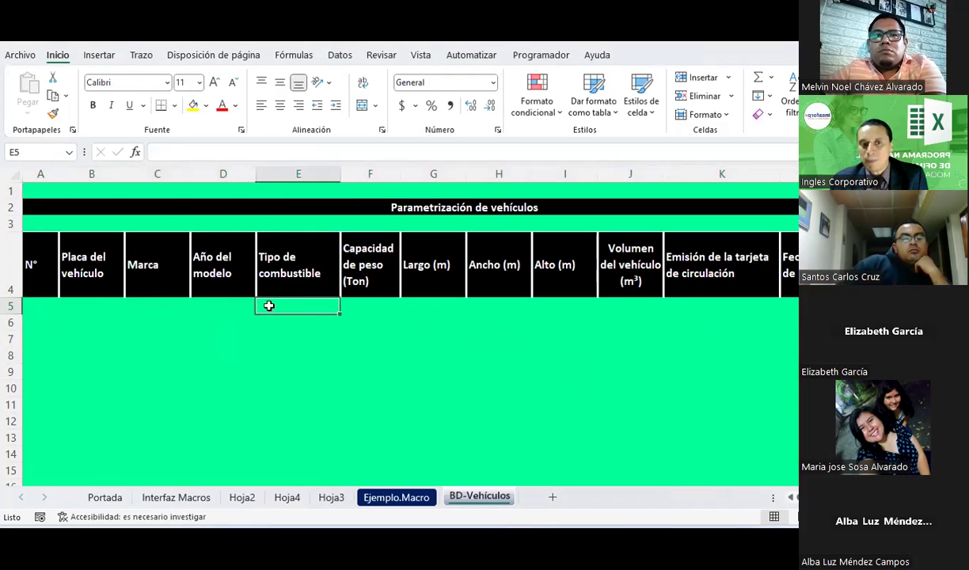
pyautogui.click(396, 497)
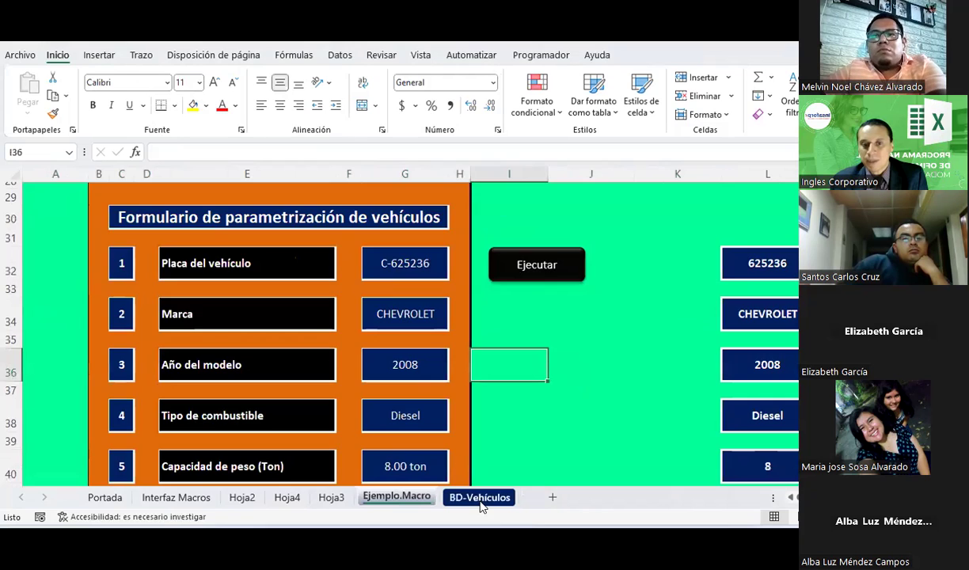
pyautogui.click(480, 499)
pyautogui.click(82, 309)
pyautogui.click(139, 306)
pyautogui.click(227, 306)
pyautogui.click(317, 307)
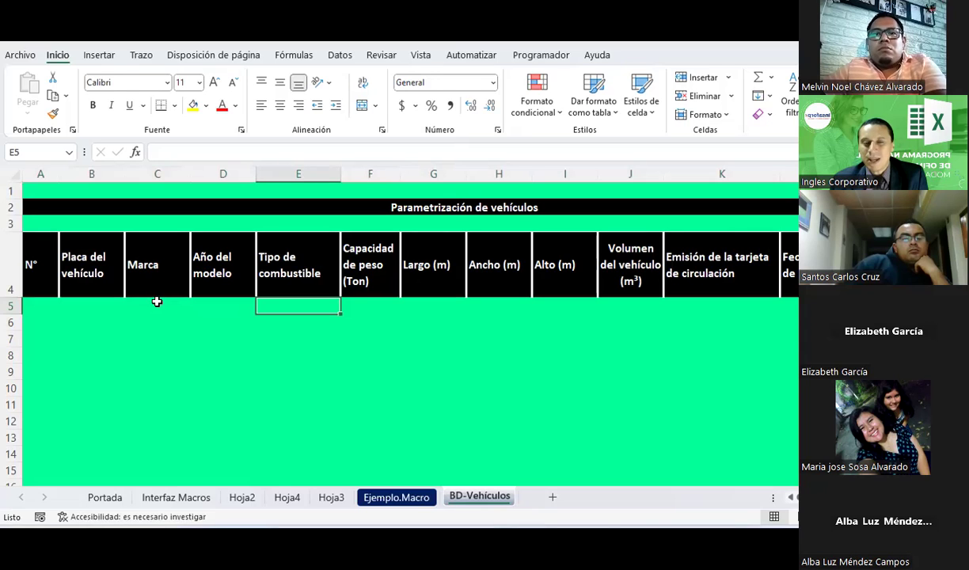
pyautogui.click(157, 301)
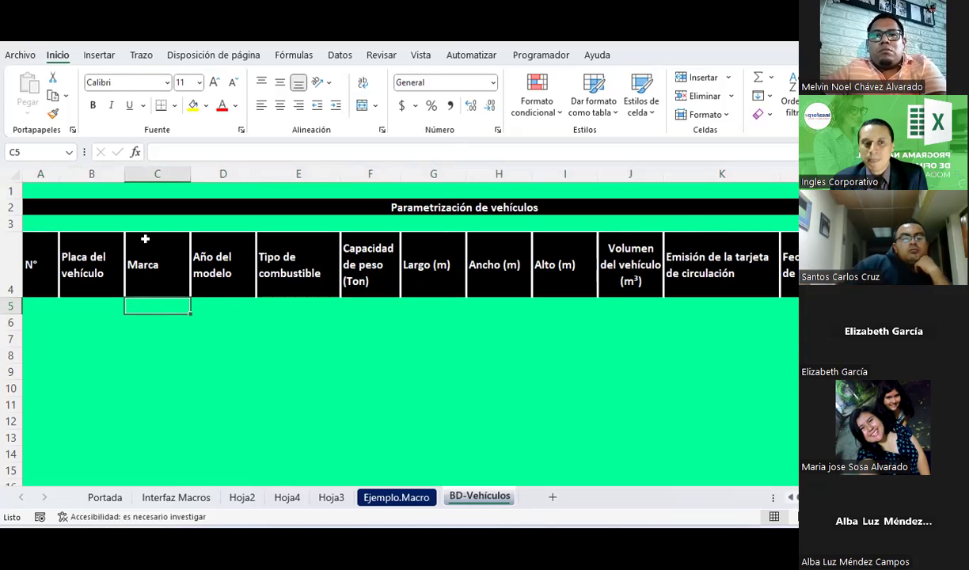
pyautogui.click(88, 304)
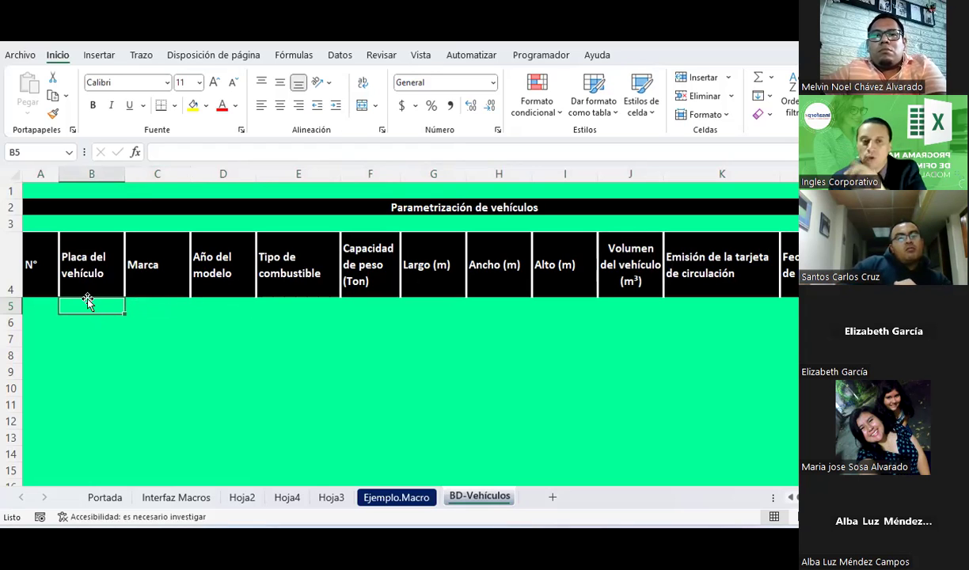
pyautogui.click(274, 307)
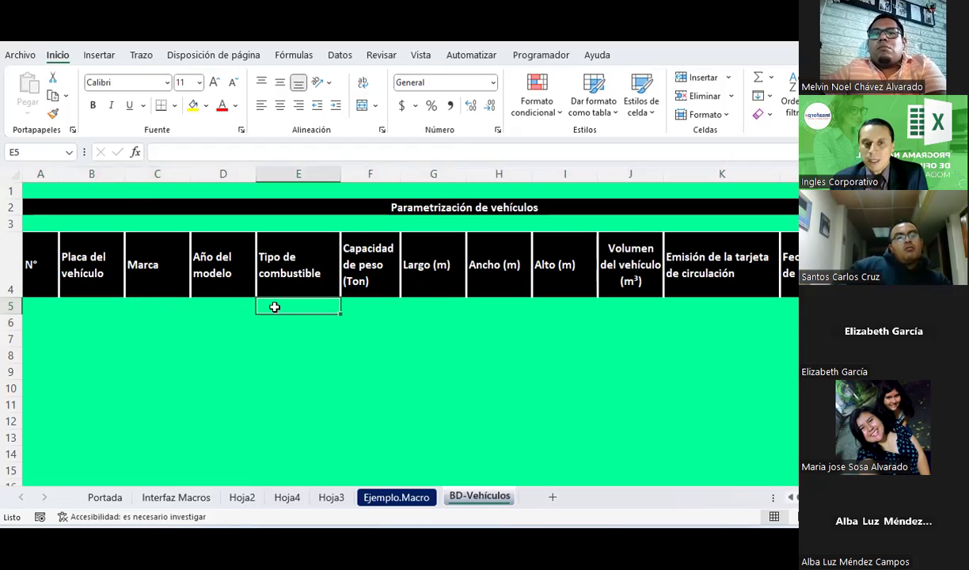
pyautogui.click(370, 303)
pyautogui.click(435, 320)
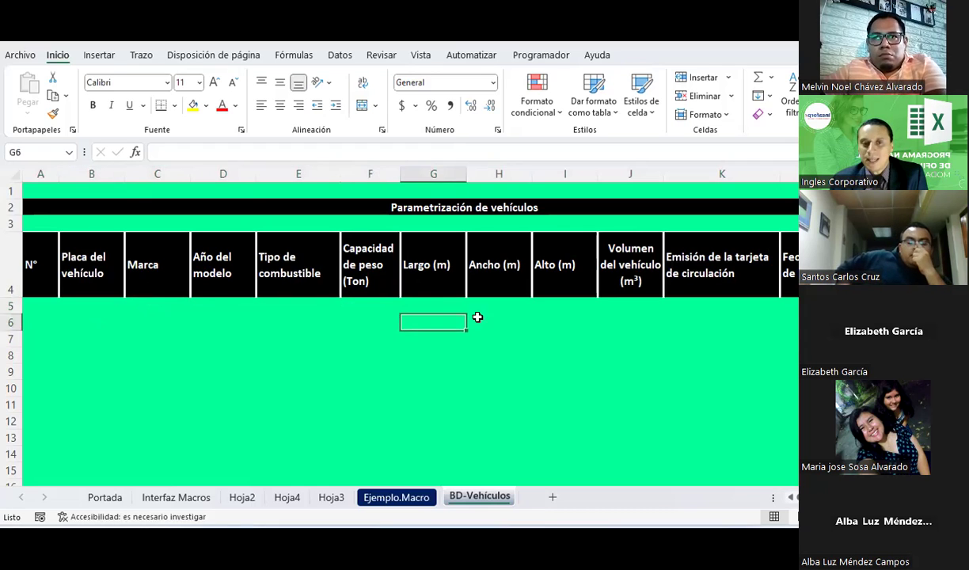
pyautogui.click(643, 302)
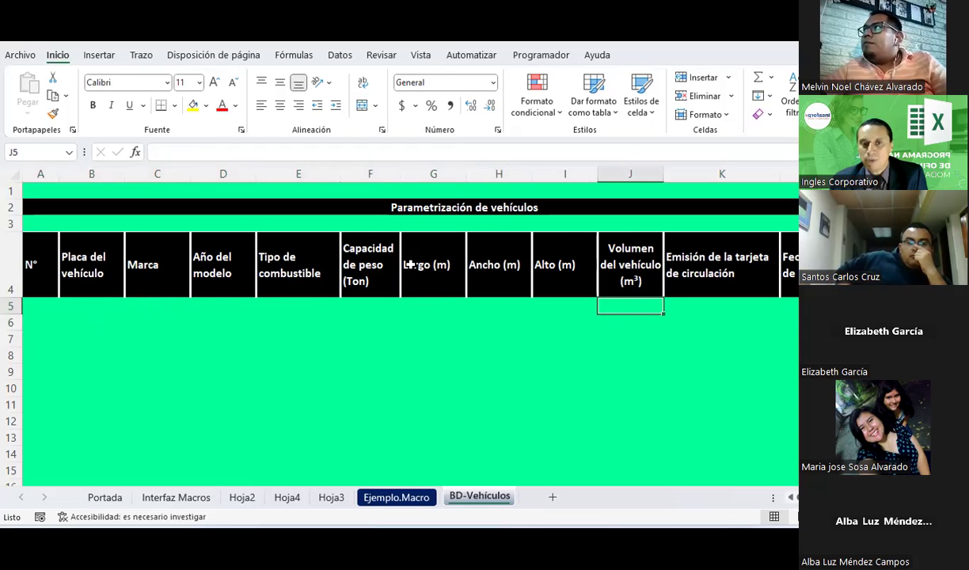
pyautogui.moveTo(410, 265); pyautogui.dragTo(546, 264)
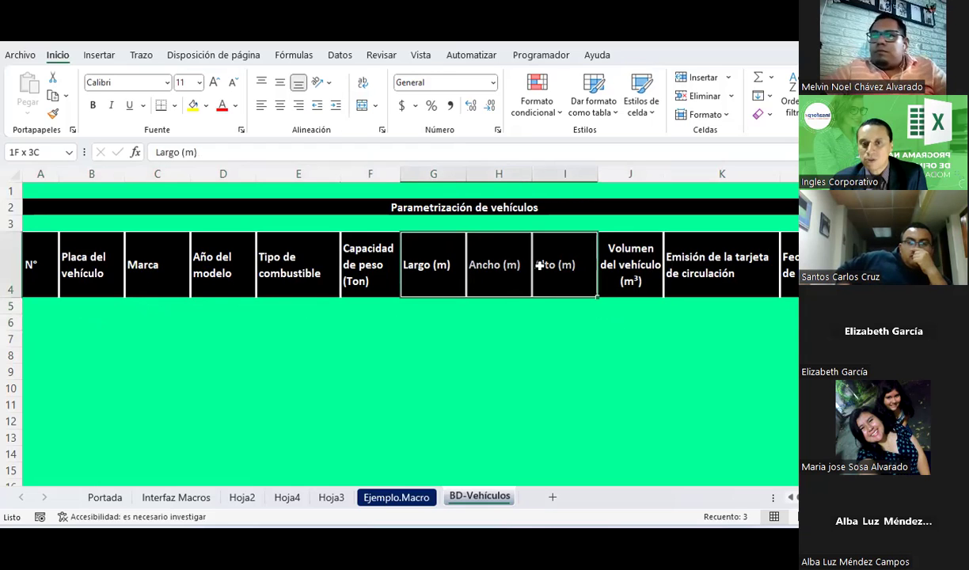
pyautogui.click(700, 305)
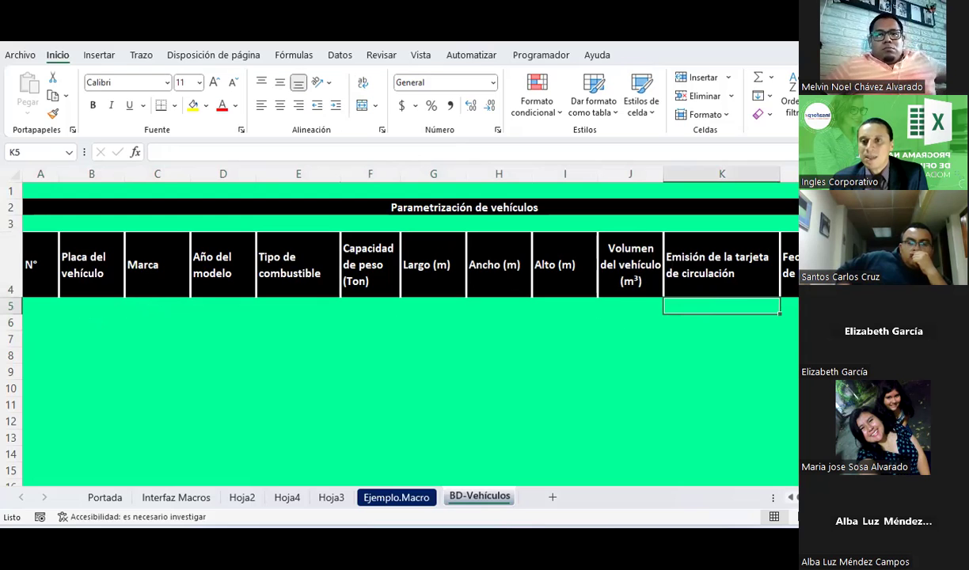
# Return to the Ejemplo.Macro form, select plate cell G32, and show the Programador ribbon tab.
pyautogui.click(413, 499)
pyautogui.scroll(-2, 490, 322)
pyautogui.scroll(-2, 490, 322)
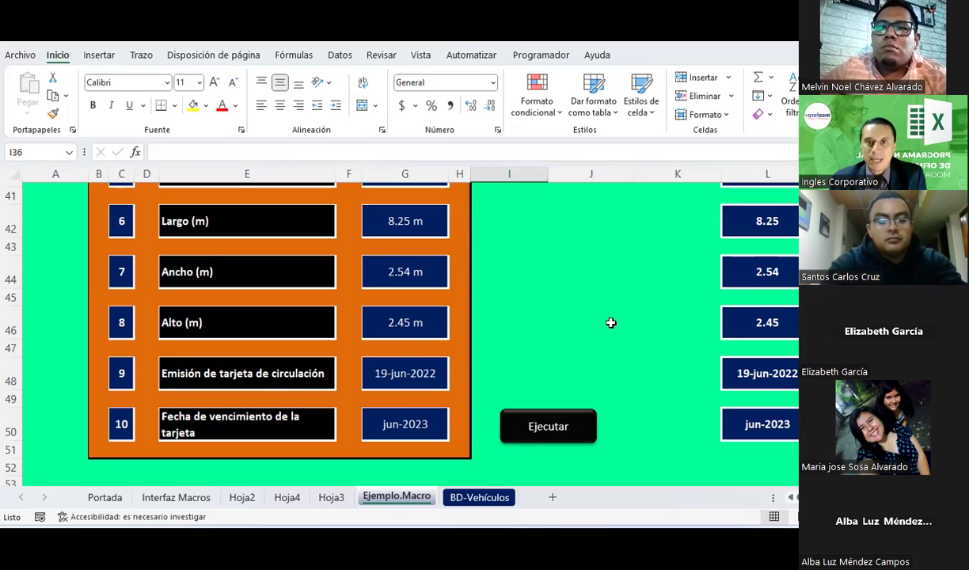
pyautogui.scroll(3, 408, 332)
pyautogui.scroll(1, 412, 301)
pyautogui.click(405, 265)
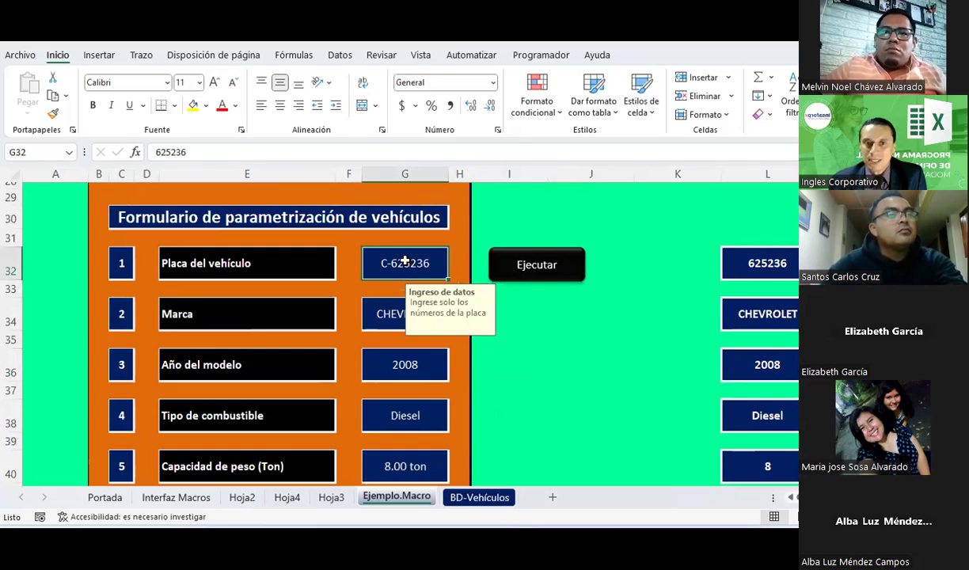
pyautogui.click(542, 56)
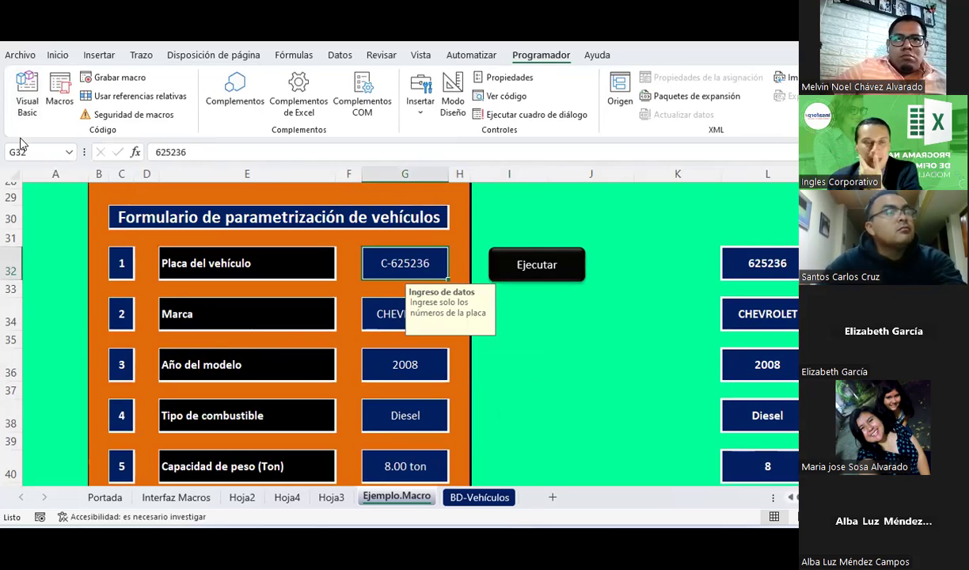
# Name the new macro IngresoForms in this workbook, described 'Ingreso de datos de parametrización de vehículos'.
pyautogui.click(117, 77)
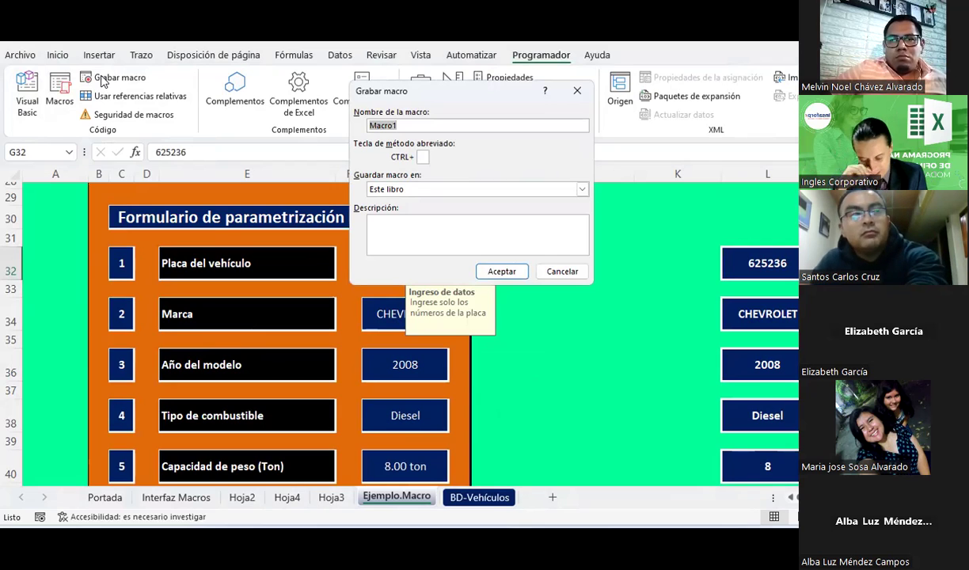
pyautogui.write('IngresoForms')
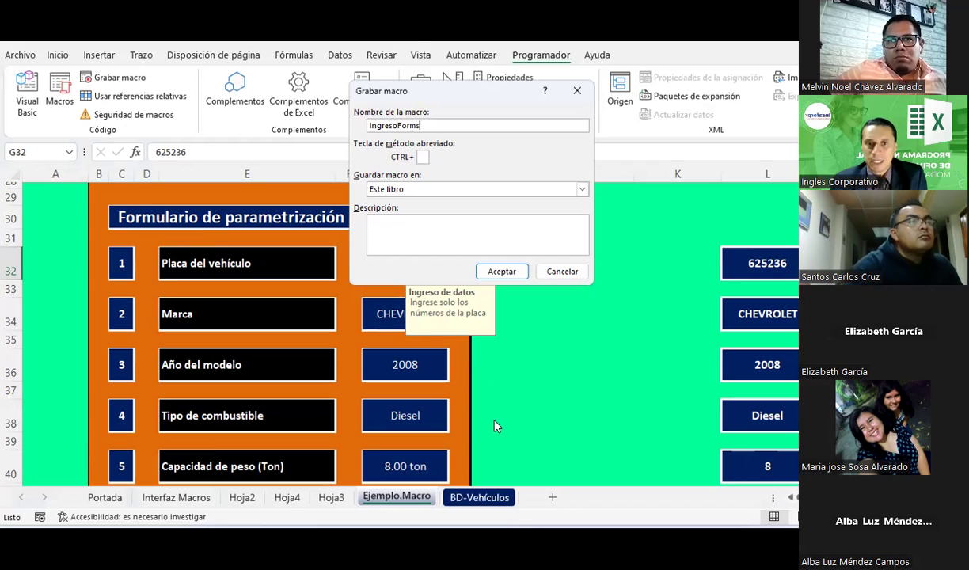
pyautogui.write('Ingreso d')
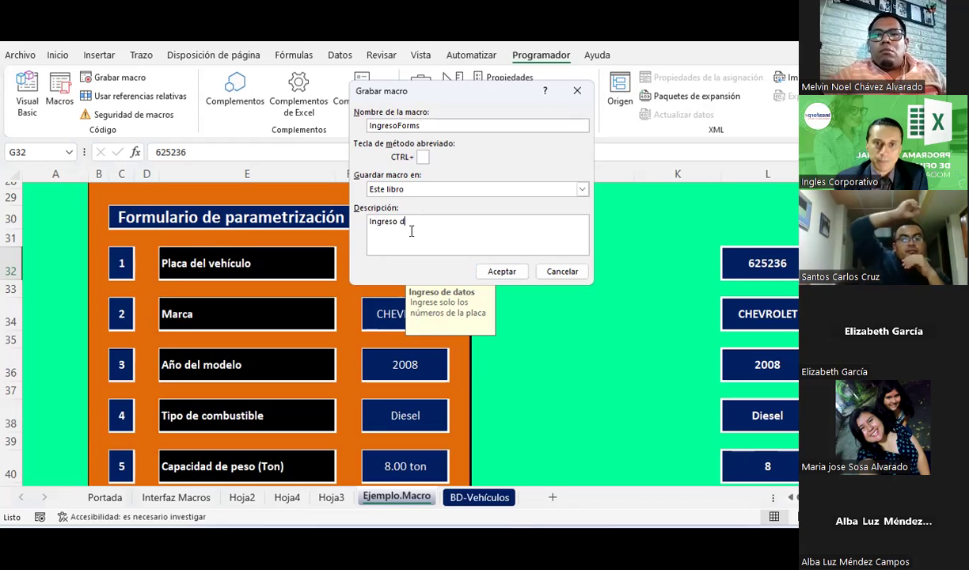
pyautogui.write('e datos ')
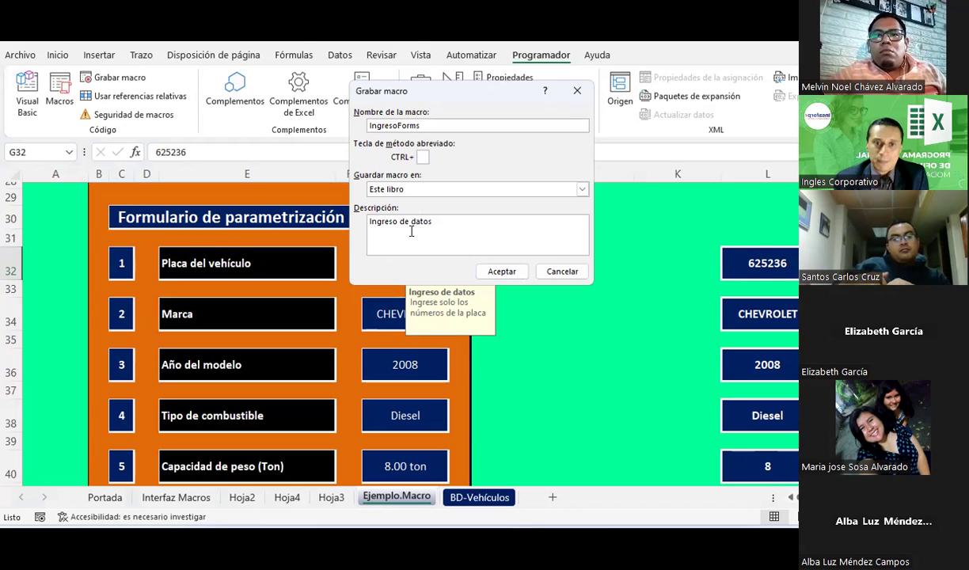
pyautogui.write('de')
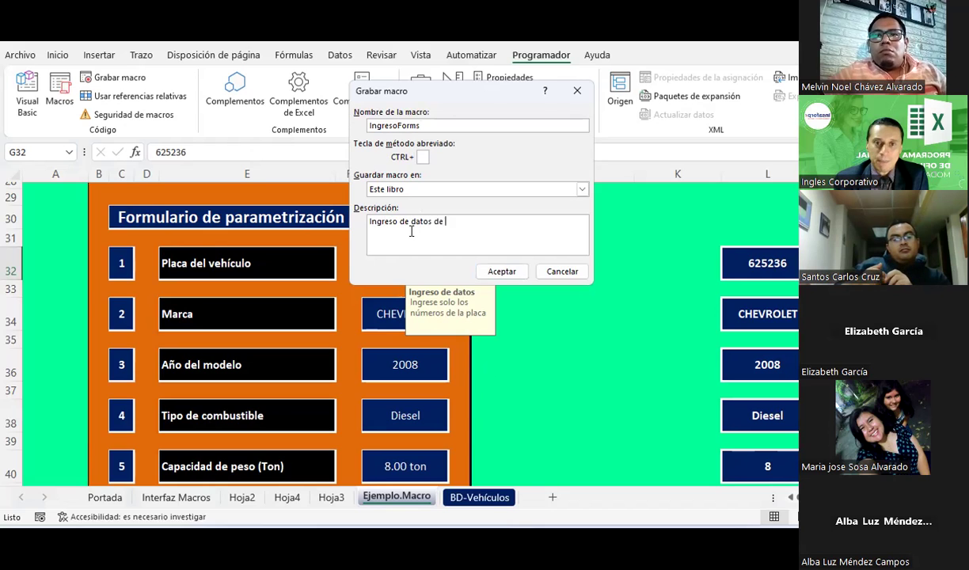
pyautogui.write(' parame')
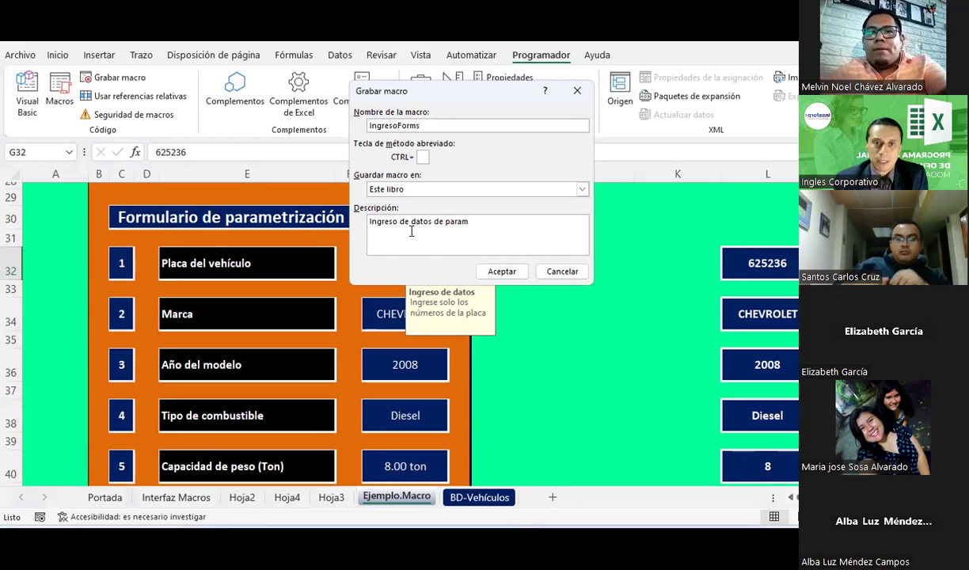
pyautogui.write('trizaci')
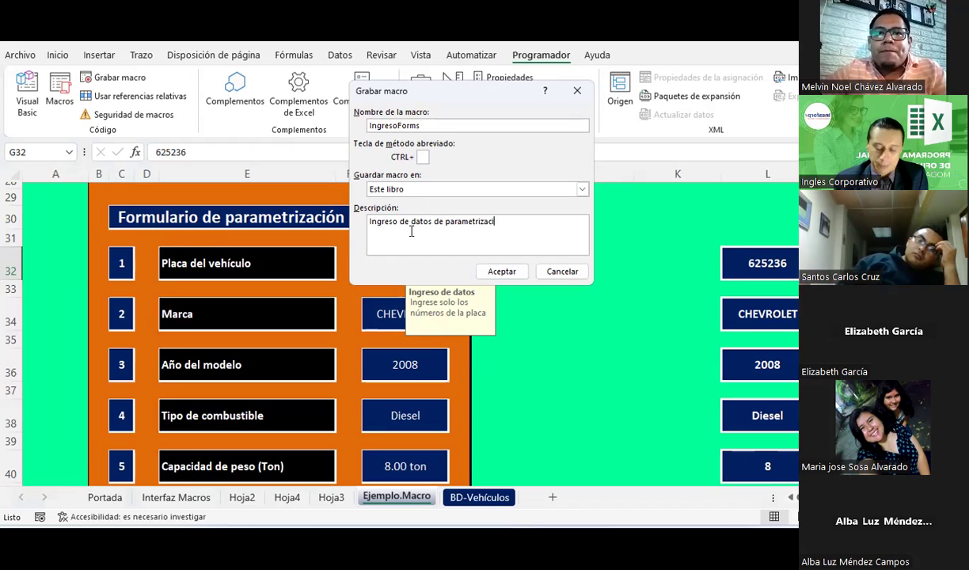
pyautogui.write('ón de ve')
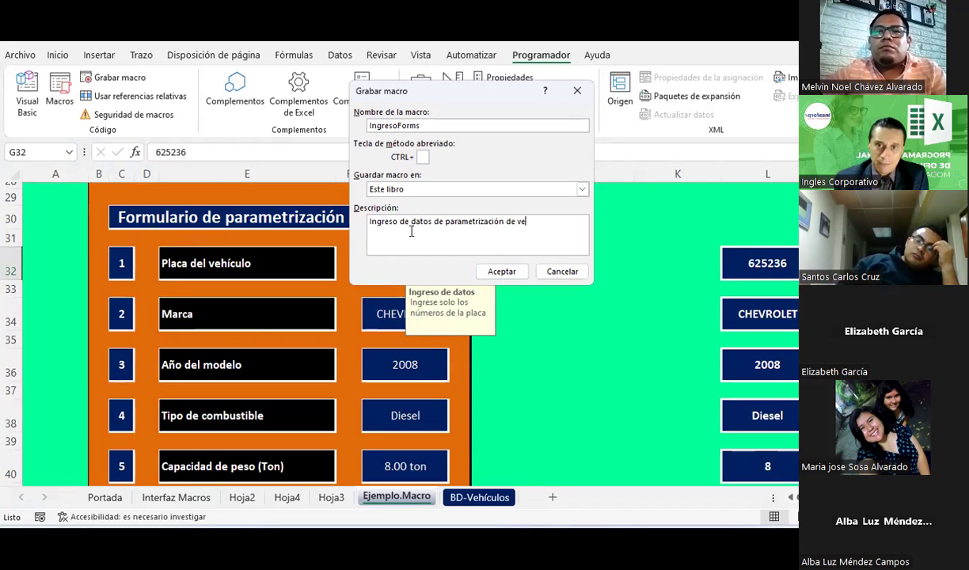
pyautogui.write('hículos.')
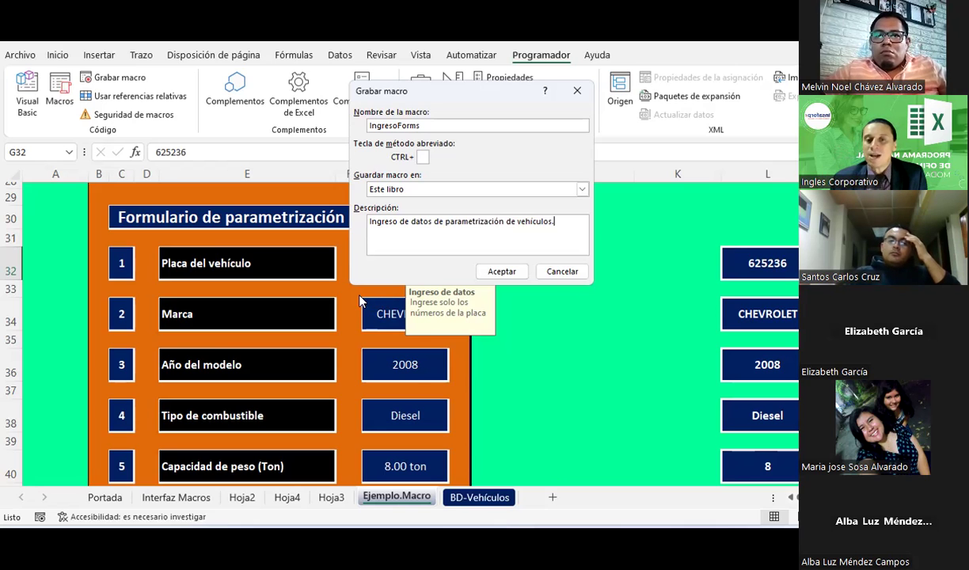
# Start recording, then insert a new empty row 5 in the BD-Vehículos table.
pyautogui.click(511, 273)
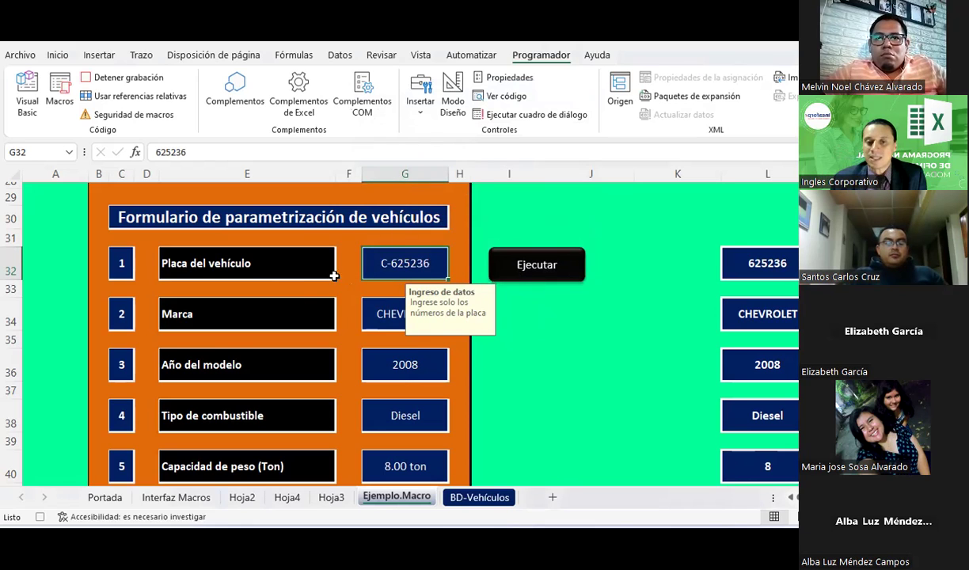
pyautogui.click(484, 498)
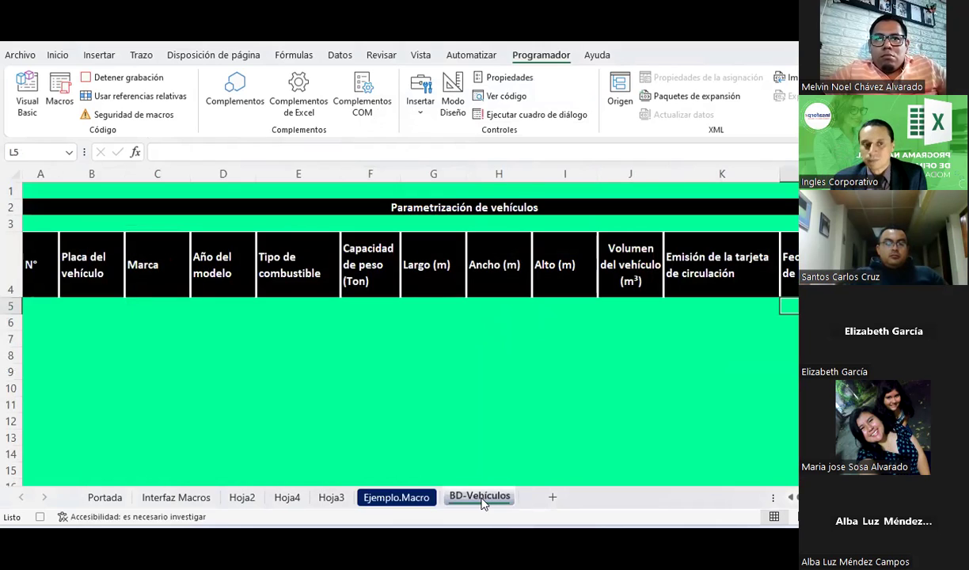
pyautogui.click(5, 303)
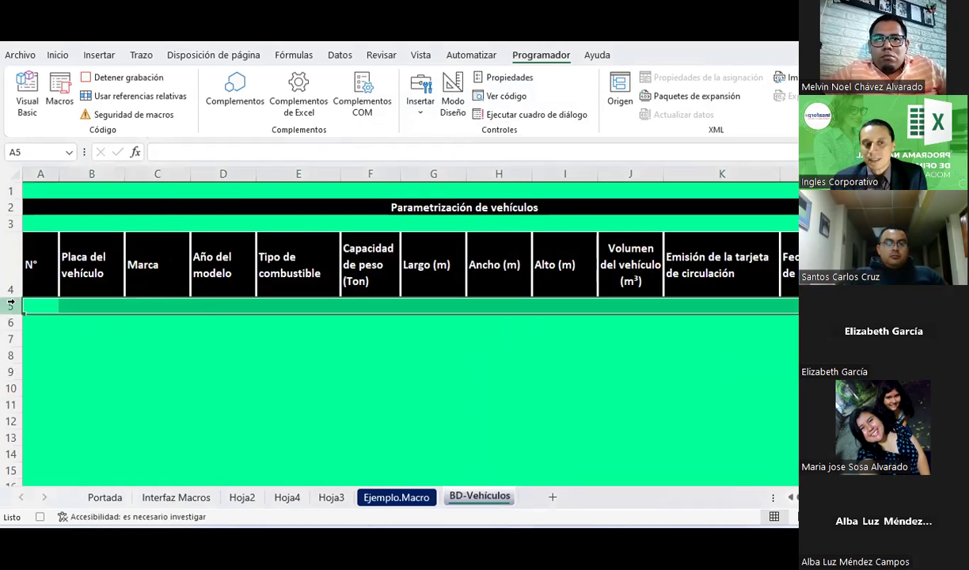
pyautogui.rightClick(6, 303)
pyautogui.click(61, 173)
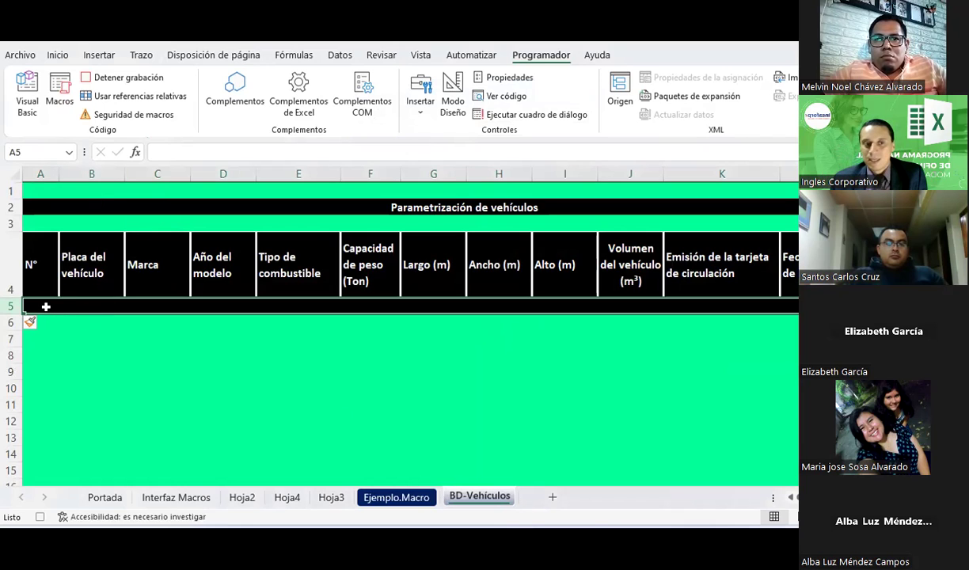
# Give cells A5:K5 a dark blue fill and white font colour.
pyautogui.moveTo(38, 305); pyautogui.dragTo(779, 307)
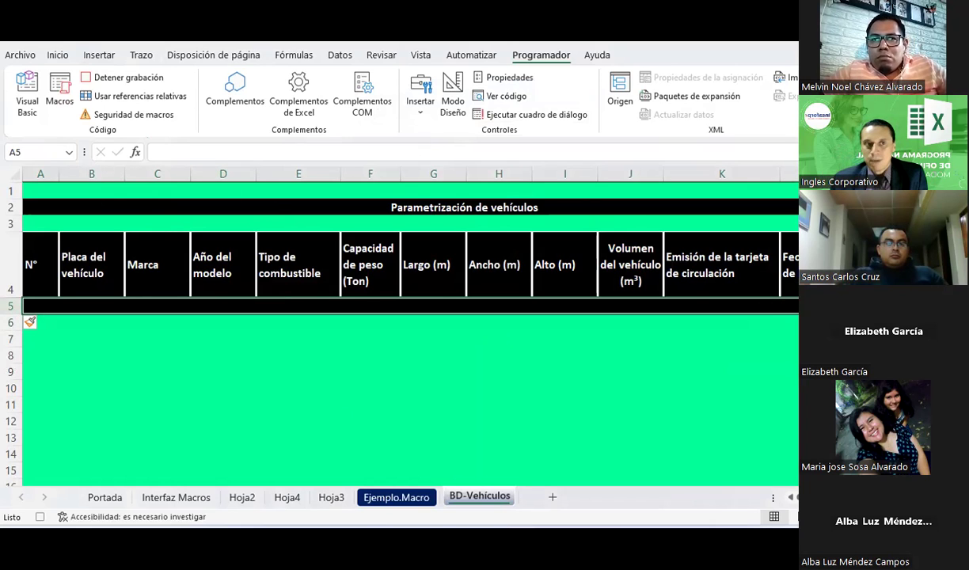
pyautogui.click(60, 55)
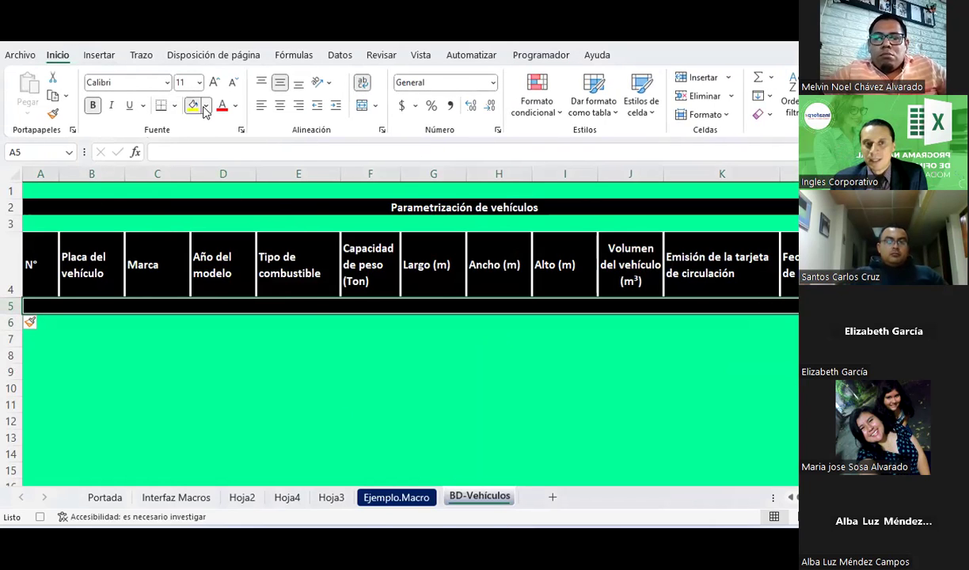
pyautogui.click(205, 105)
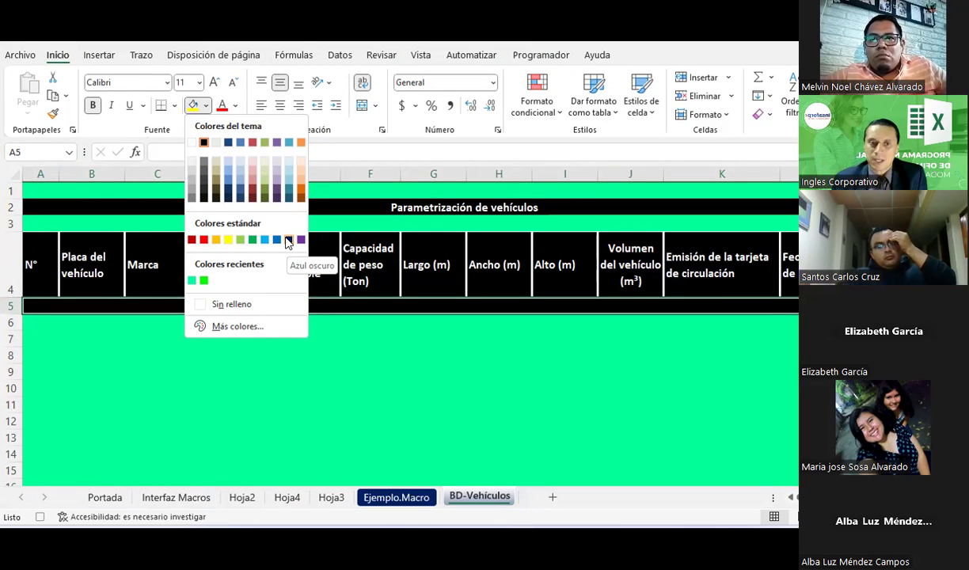
pyautogui.click(288, 240)
pyautogui.click(236, 105)
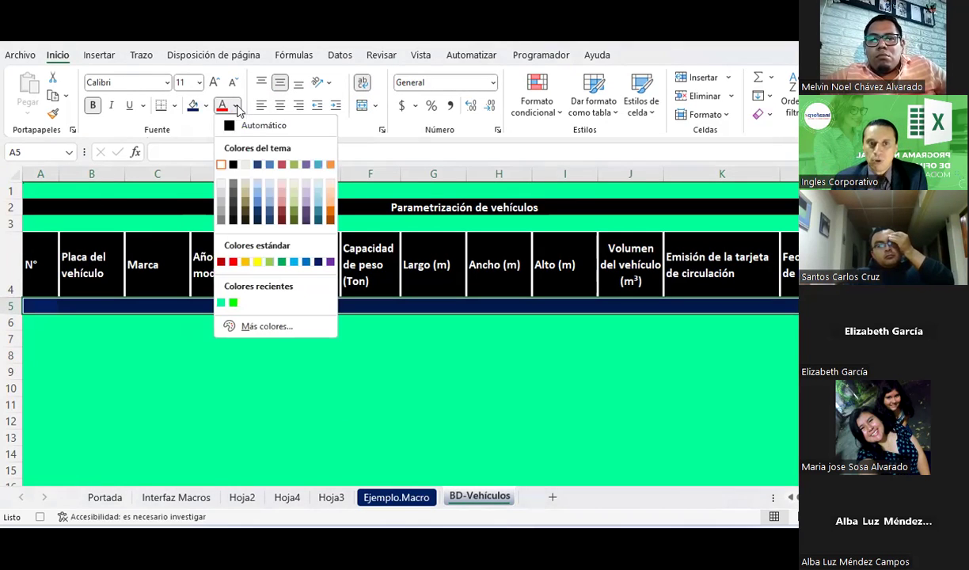
pyautogui.click(221, 165)
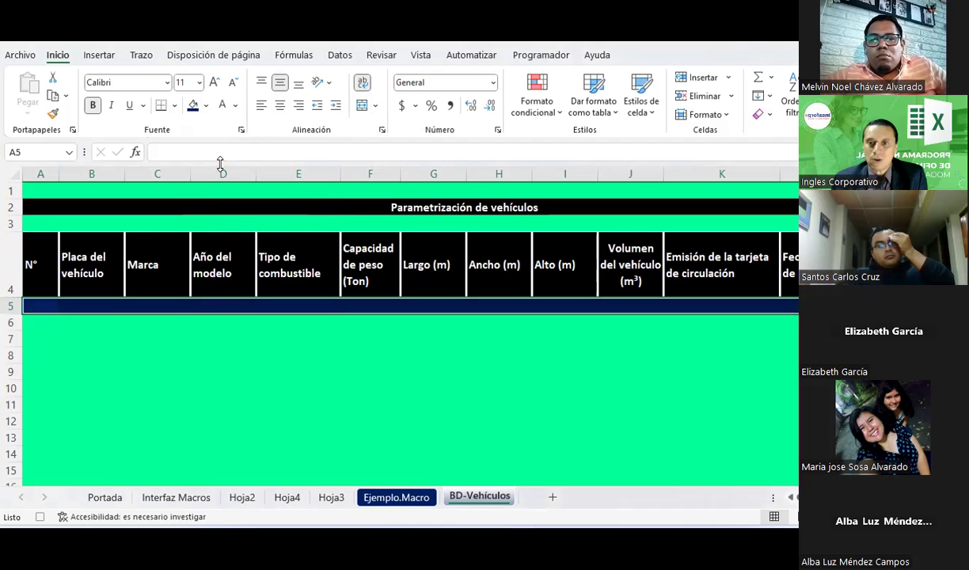
# In Format Cells, set thick white outline and inside borders for row 5's cells.
pyautogui.rightClick(145, 305)
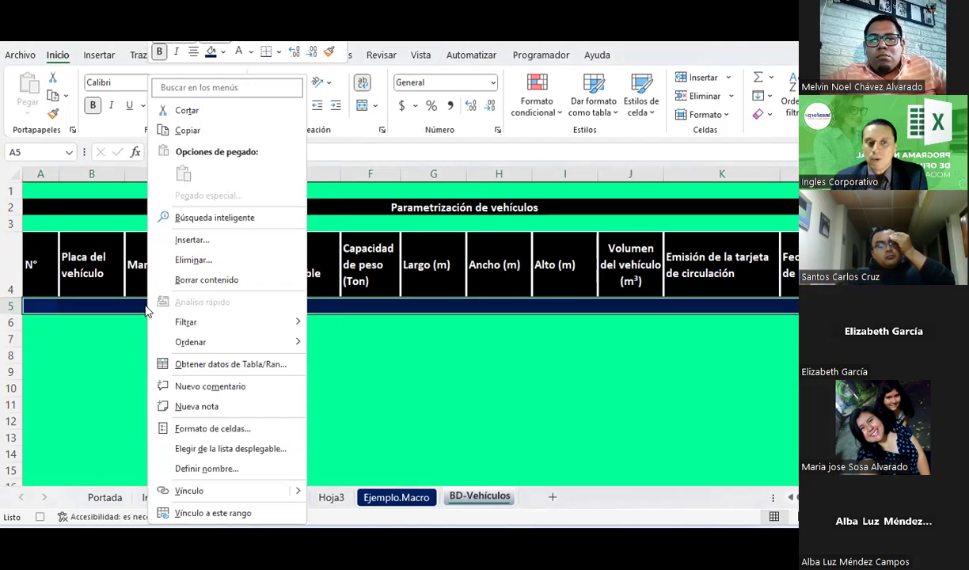
pyautogui.click(198, 430)
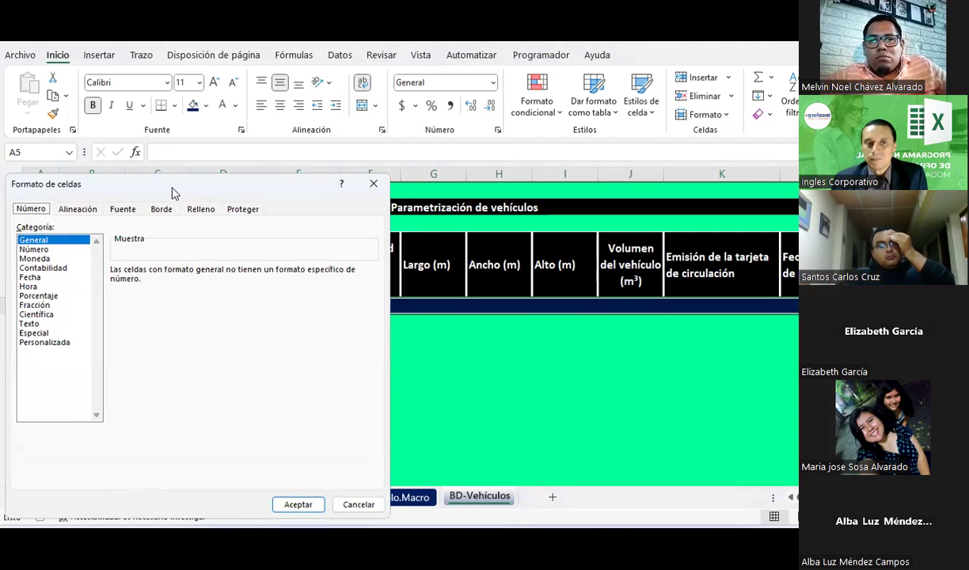
pyautogui.moveTo(173, 194); pyautogui.dragTo(510, 72)
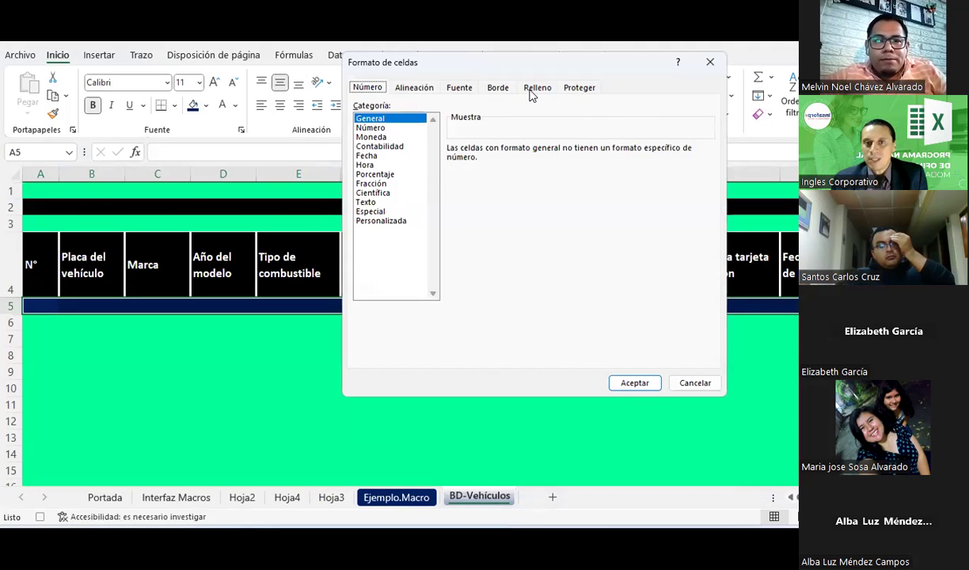
pyautogui.click(536, 88)
pyautogui.click(498, 89)
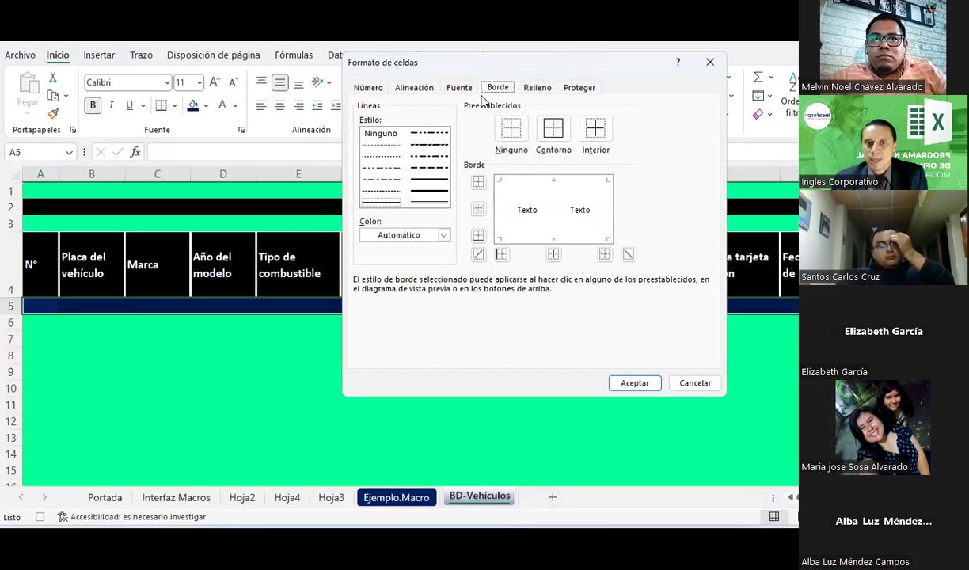
pyautogui.click(434, 196)
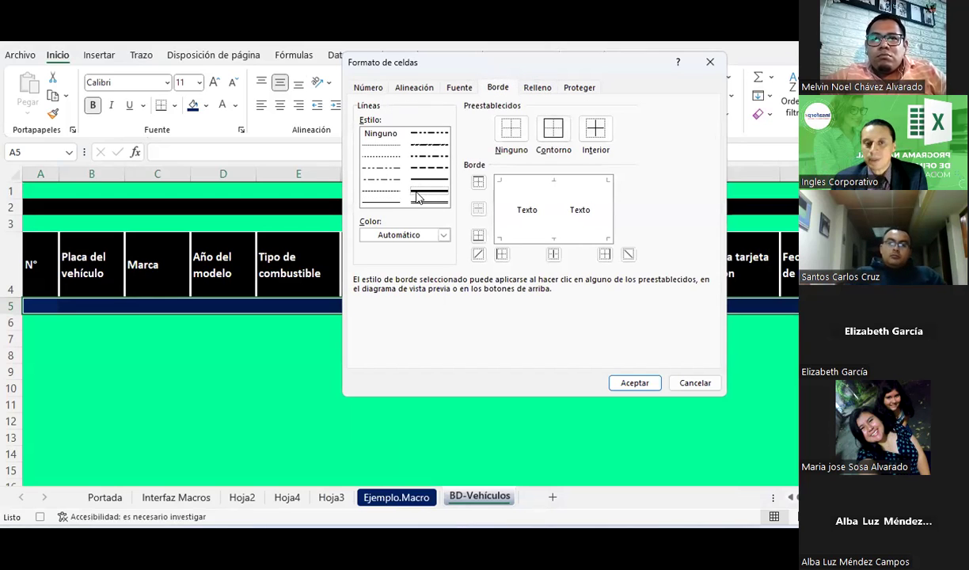
pyautogui.click(444, 236)
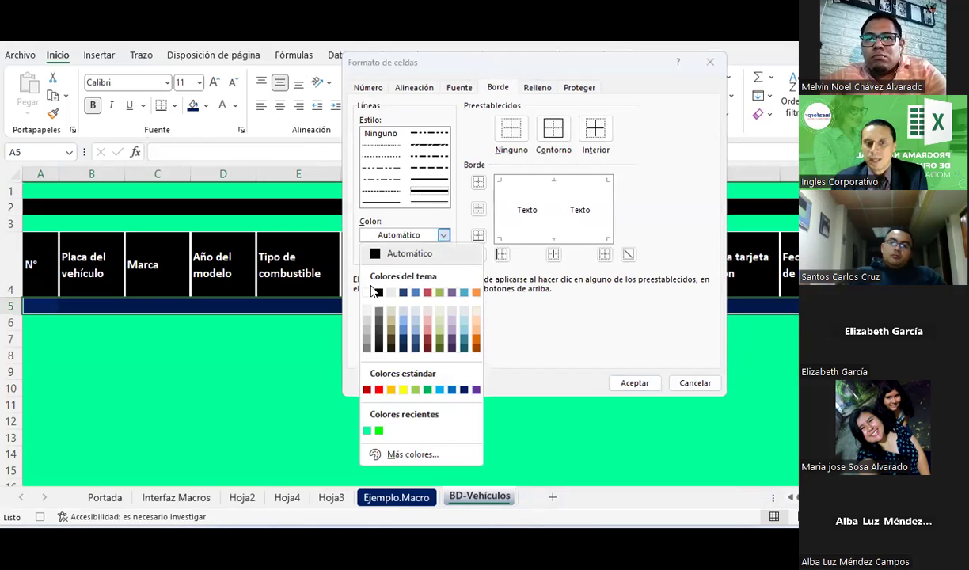
pyautogui.click(368, 293)
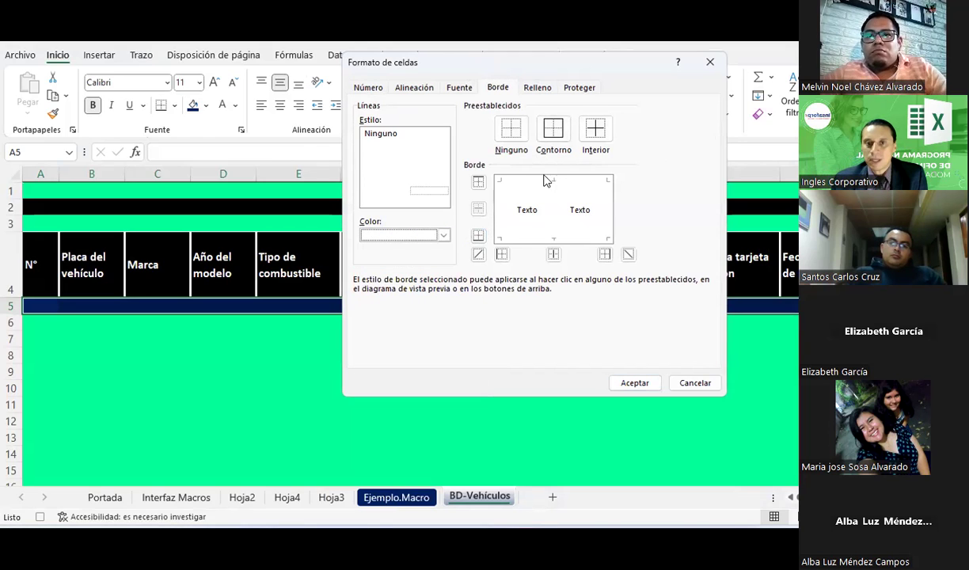
pyautogui.click(549, 131)
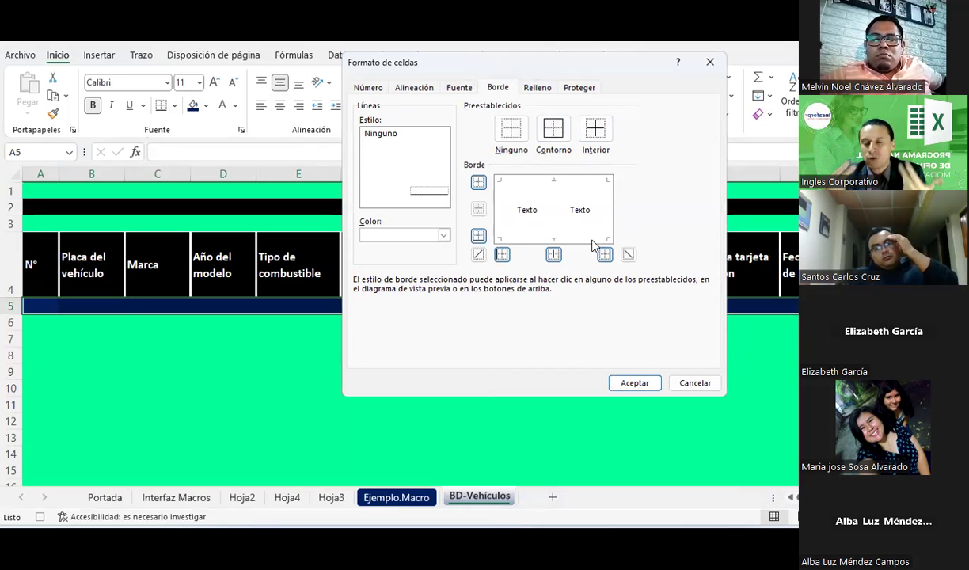
pyautogui.click(630, 383)
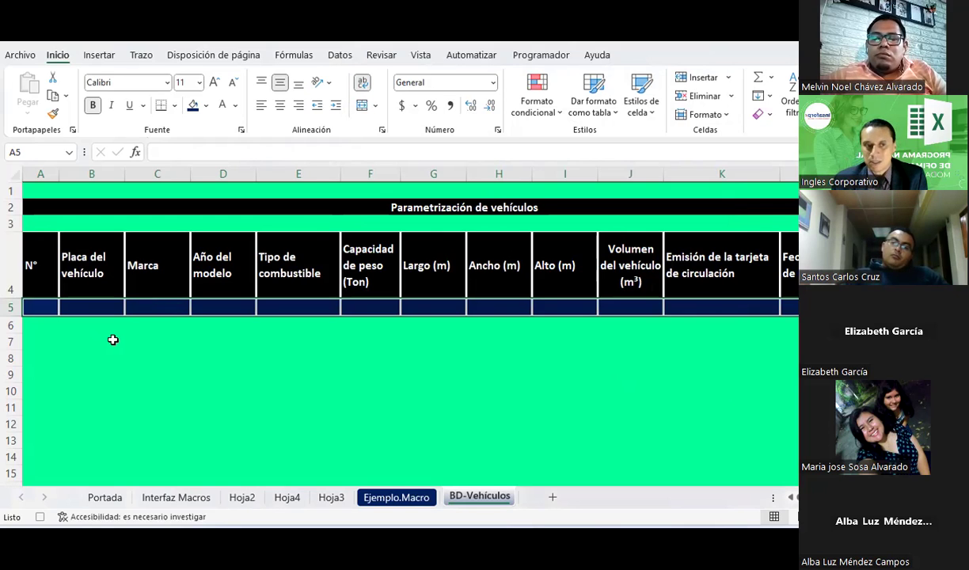
# Enter the numbering formula =1+A6 in A5, then select B5:L5.
pyautogui.click(39, 307)
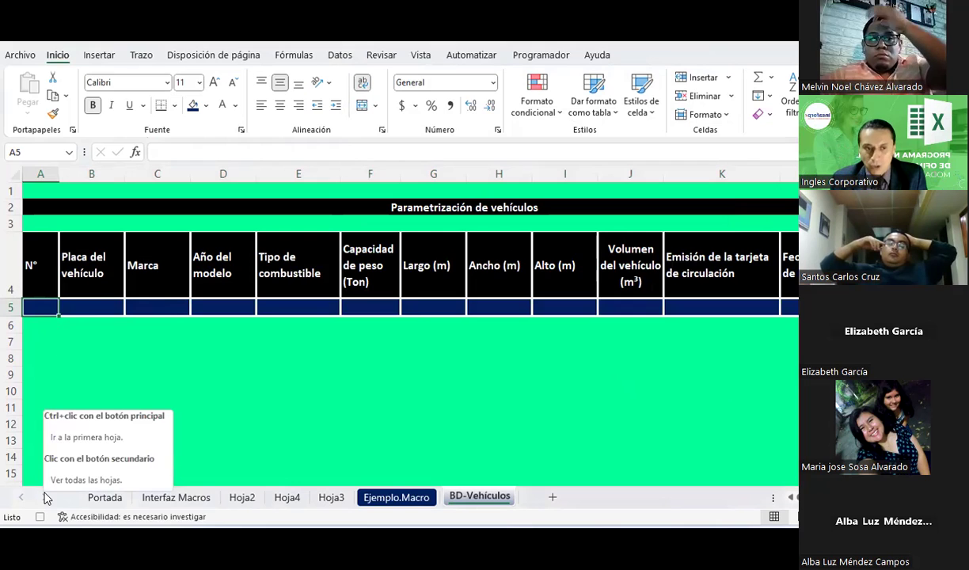
pyautogui.write('=1+')
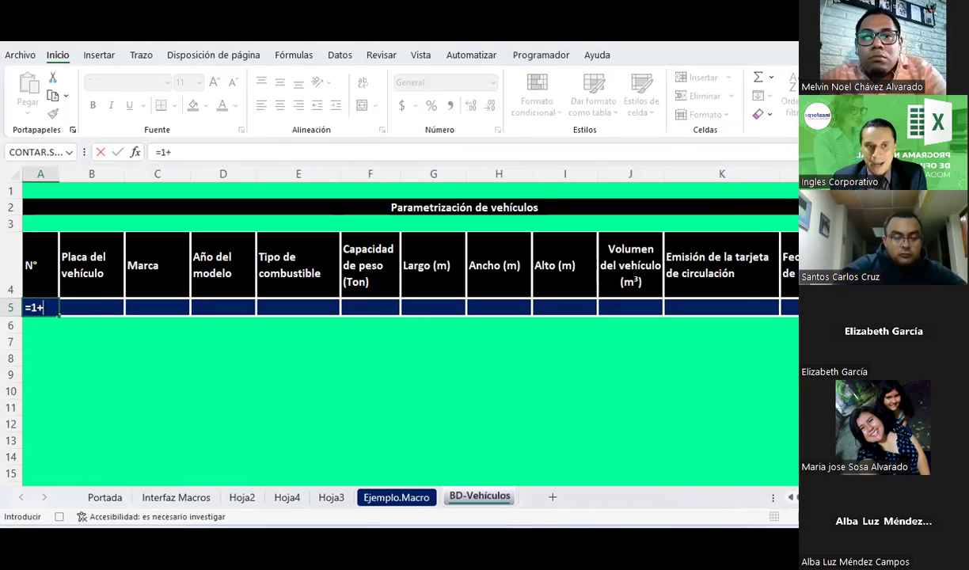
pyautogui.click(46, 327)
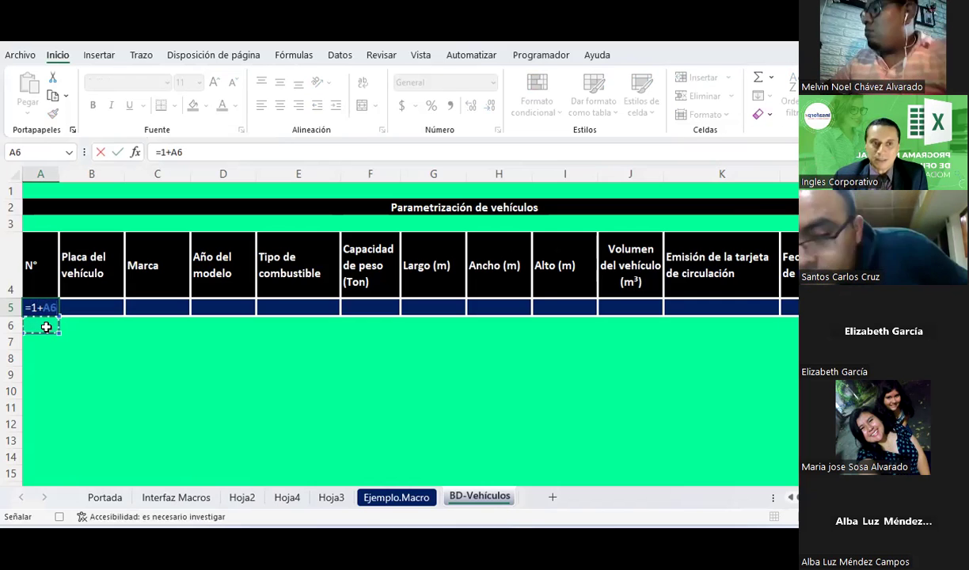
pyautogui.press('Return')
pyautogui.click(37, 305)
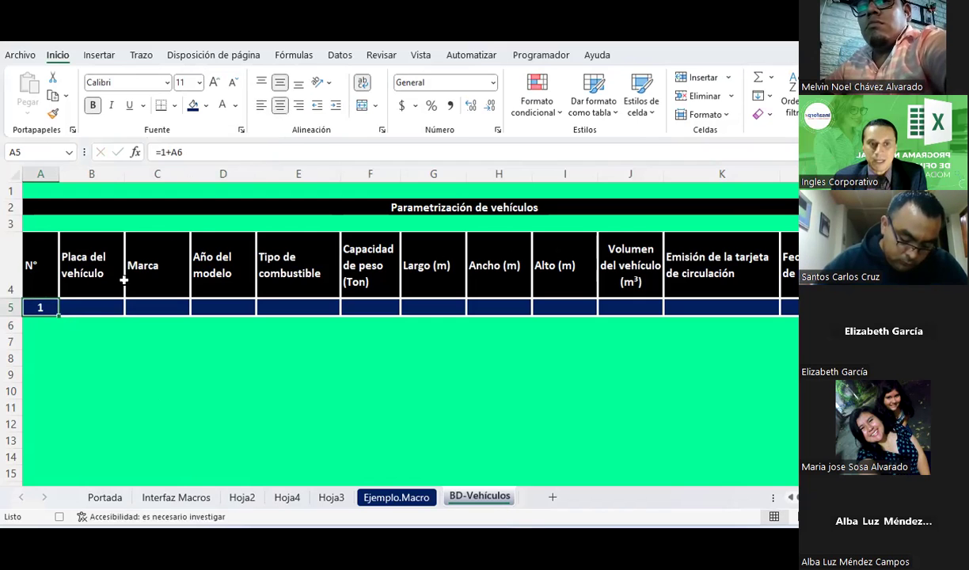
pyautogui.moveTo(98, 308); pyautogui.dragTo(788, 308)
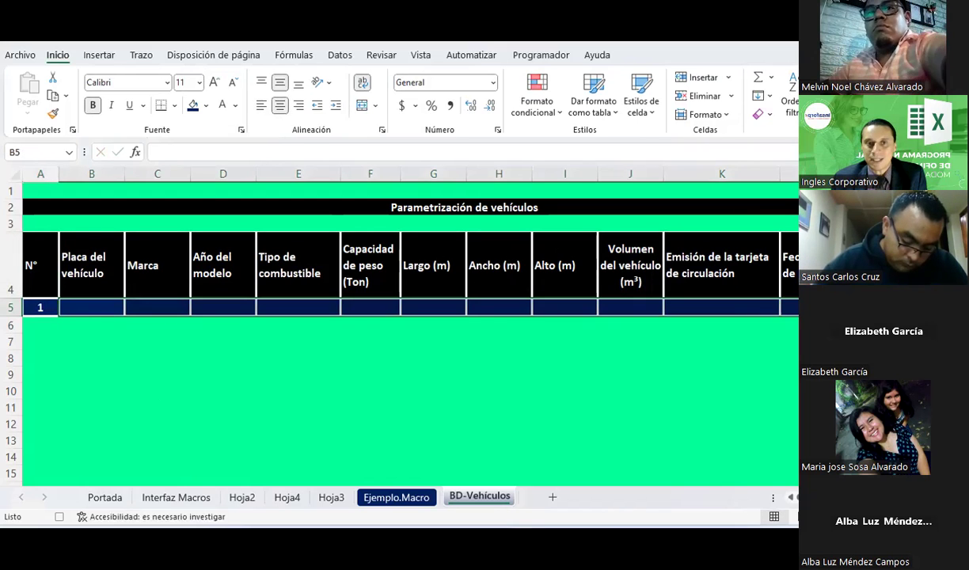
# Turn on Ajustar texto for row 5 cells B5:L5 so long entries wrap.
pyautogui.click(363, 88)
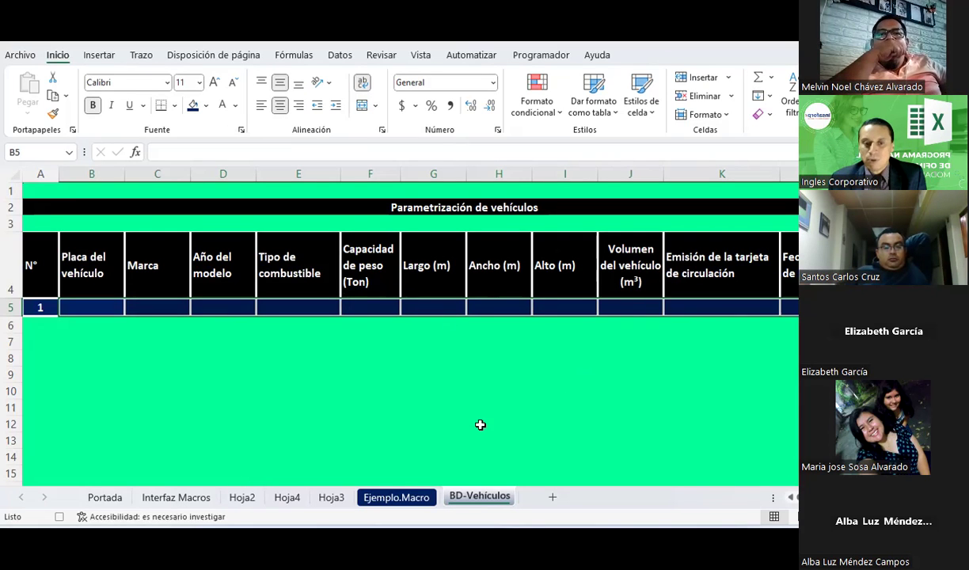
pyautogui.click(415, 500)
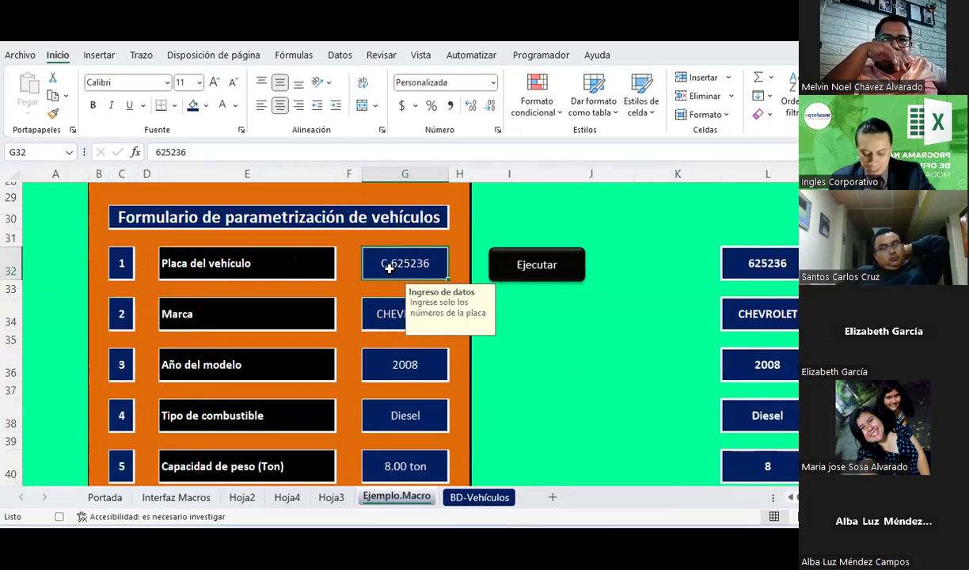
pyautogui.click(479, 497)
pyautogui.rightClick(91, 307)
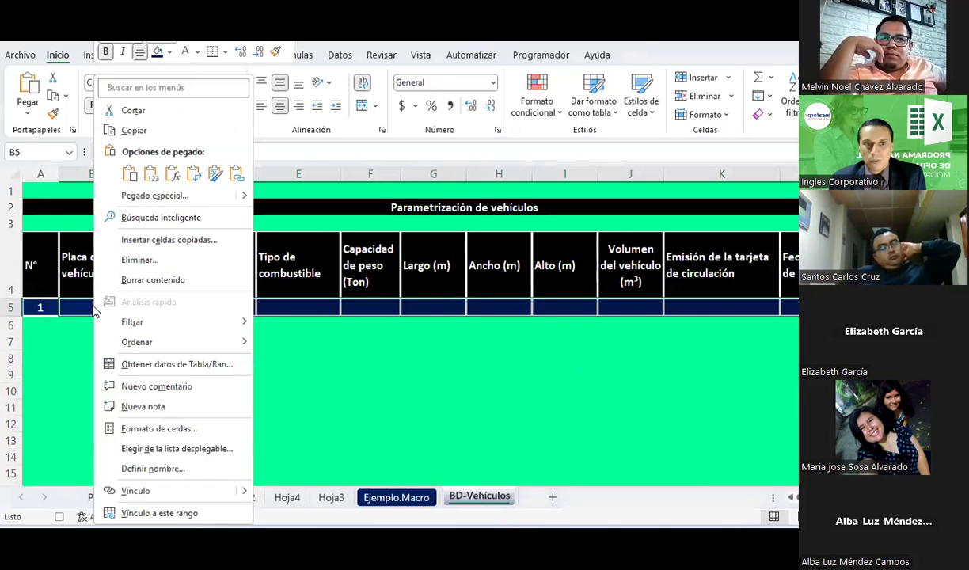
pyautogui.click(142, 168)
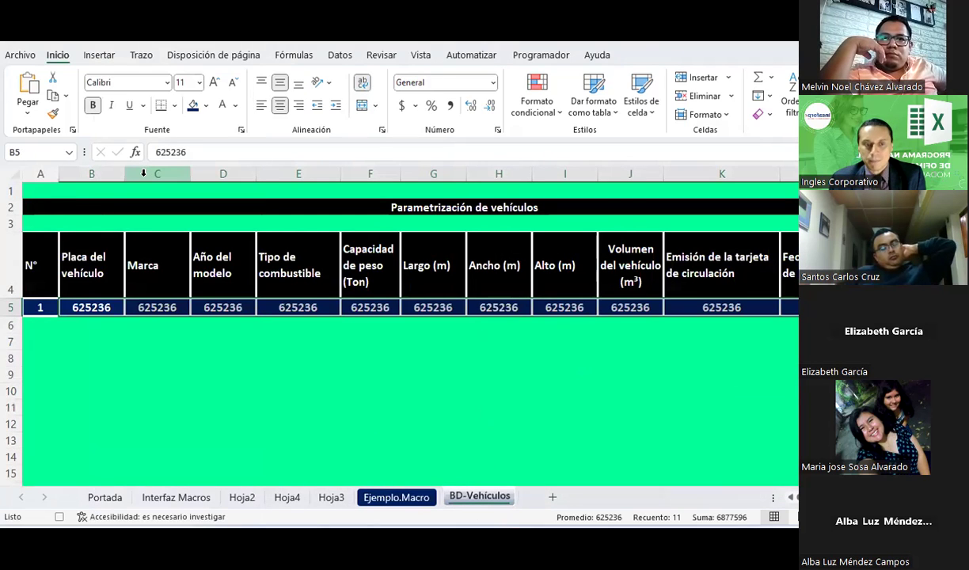
pyautogui.hotkey('ctrl', 'z')
pyautogui.rightClick(111, 307)
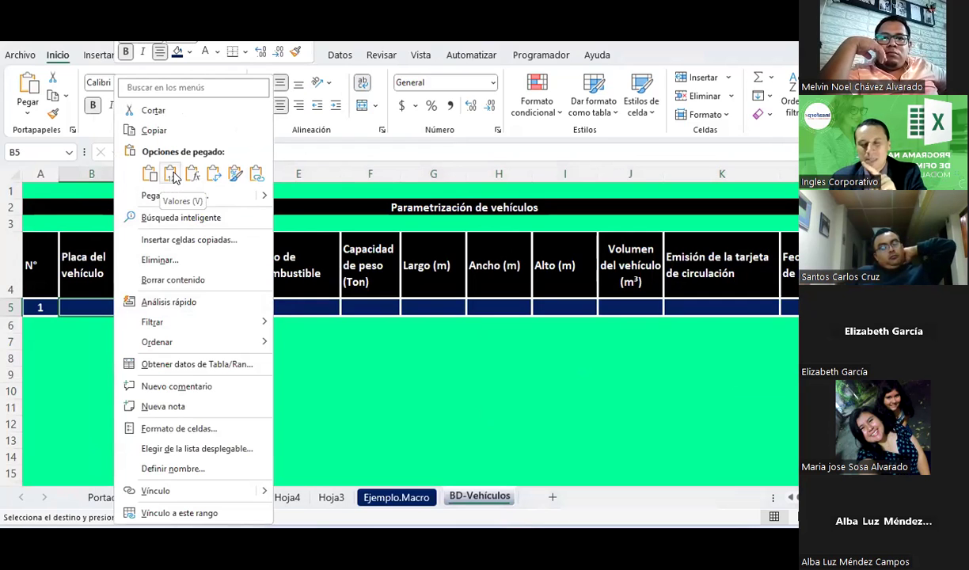
pyautogui.click(174, 178)
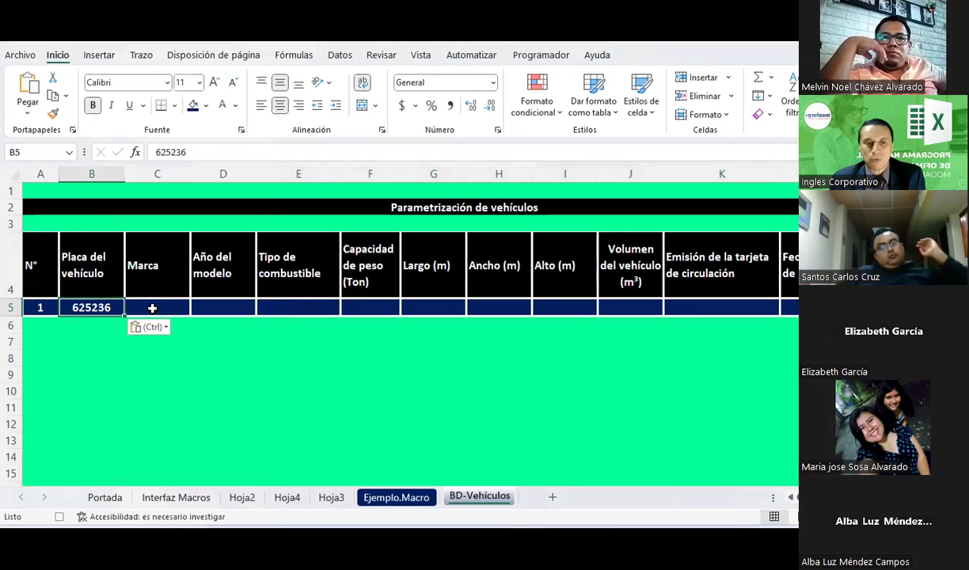
# Copy the brand CHEVROLET from the form into C5 as a value.
pyautogui.click(153, 309)
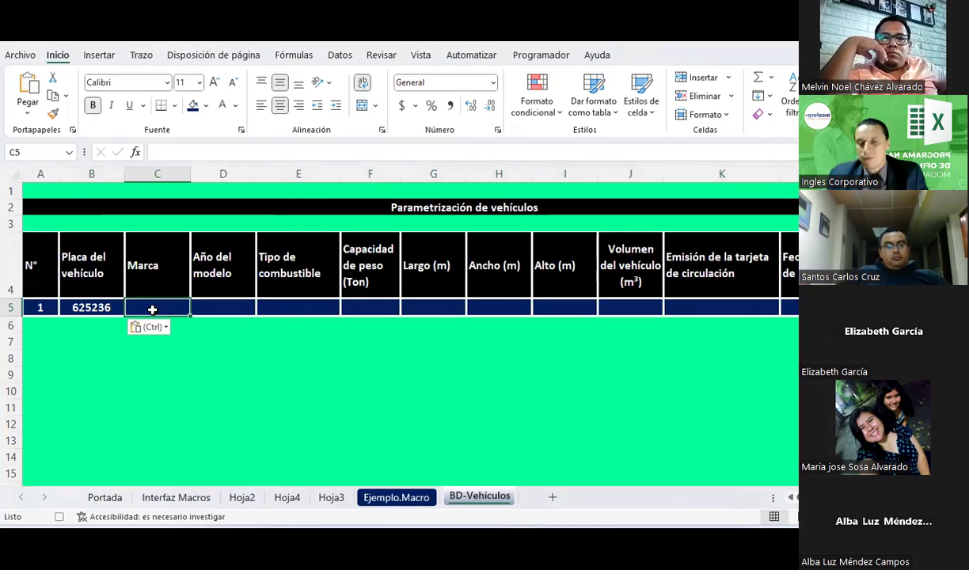
pyautogui.click(380, 498)
pyautogui.click(378, 304)
pyautogui.hotkey('ctrl', 'c')
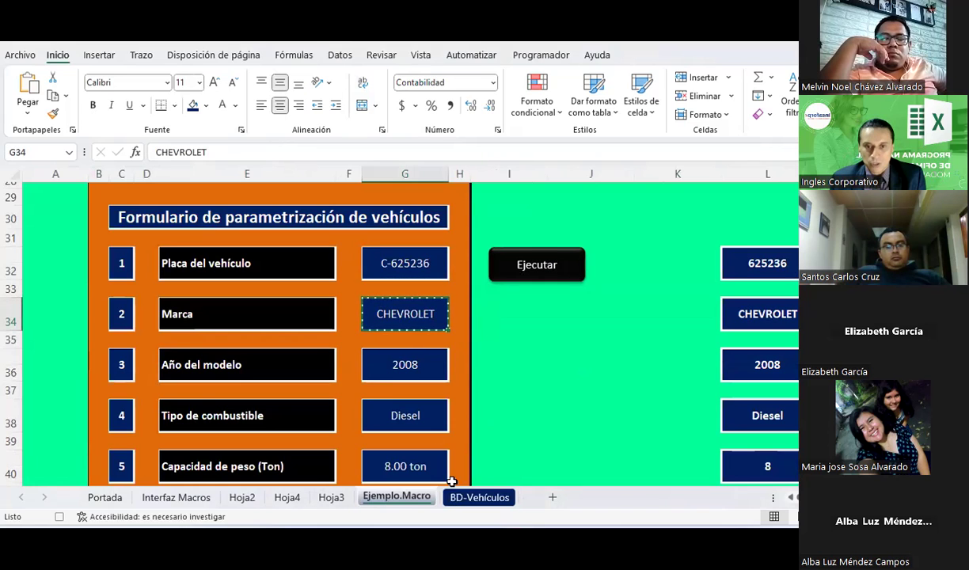
pyautogui.click(479, 497)
pyautogui.rightClick(167, 308)
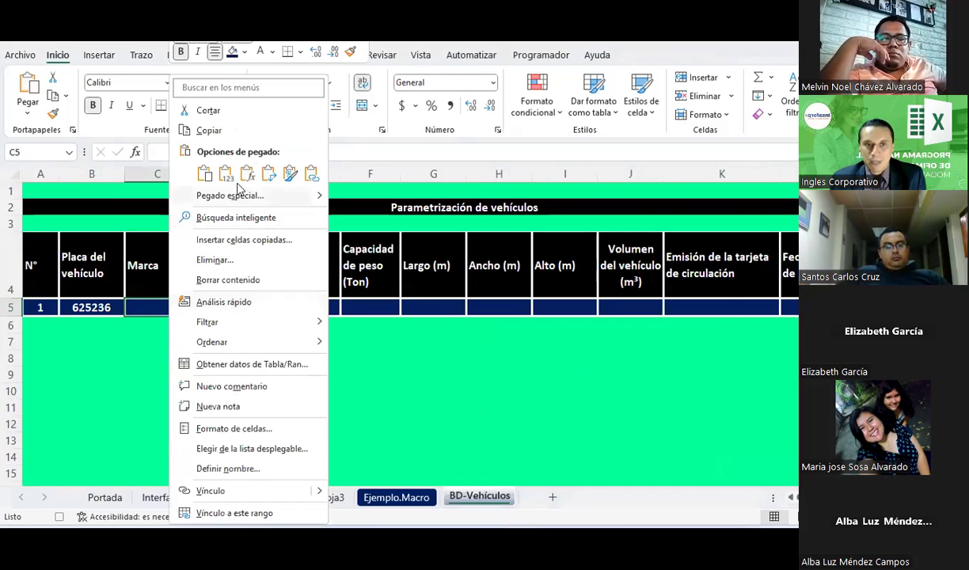
pyautogui.click(214, 171)
# Copy the model year 2008 from the form into D5 as a value.
pyautogui.click(381, 497)
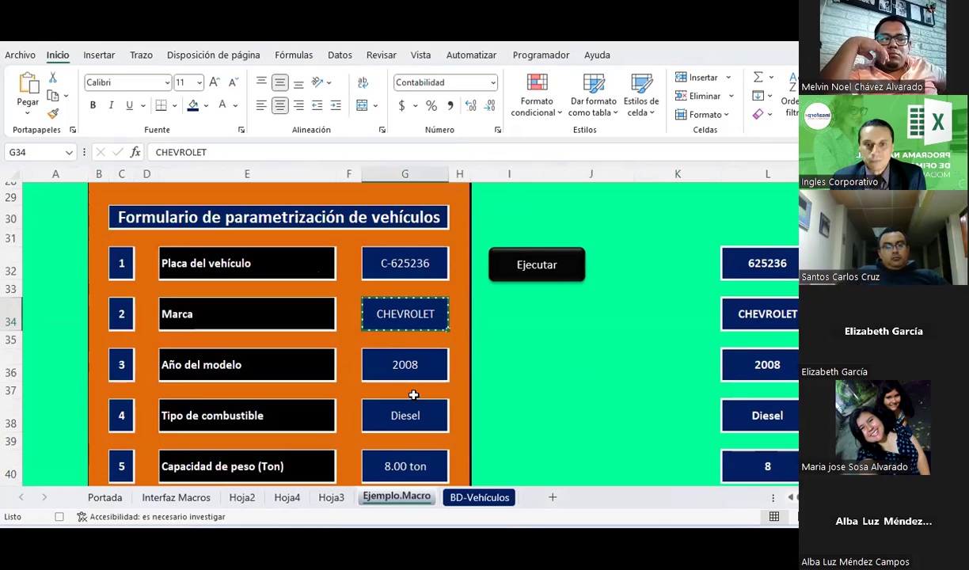
pyautogui.scroll(-1, 396, 380)
pyautogui.click(395, 311)
pyautogui.hotkey('ctrl', 'c')
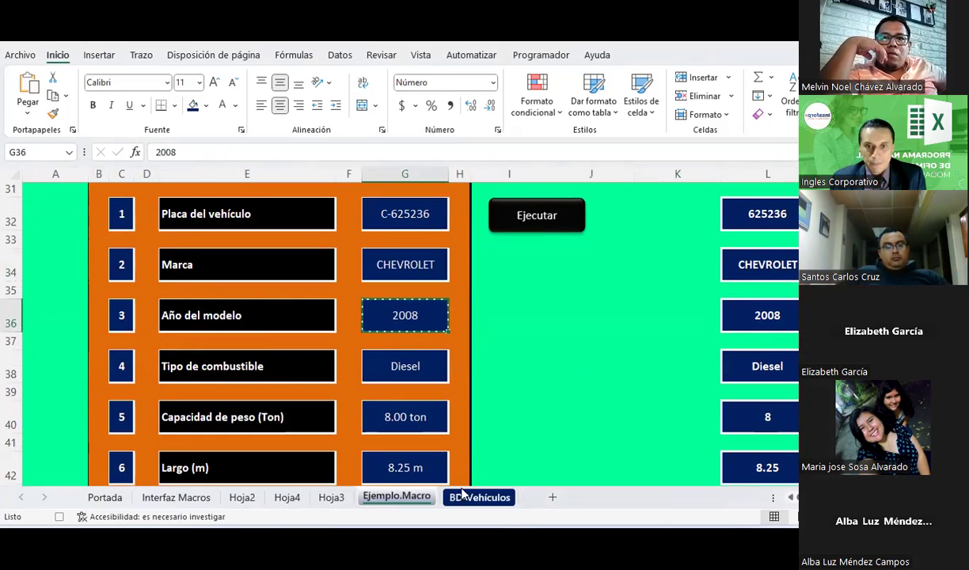
pyautogui.click(479, 498)
pyautogui.click(241, 303)
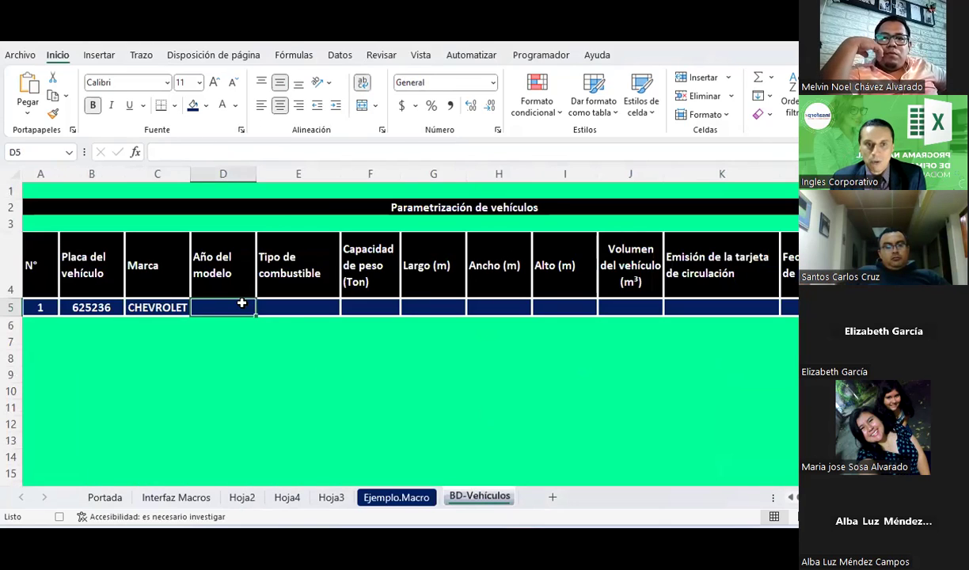
pyautogui.rightClick(242, 303)
pyautogui.click(282, 171)
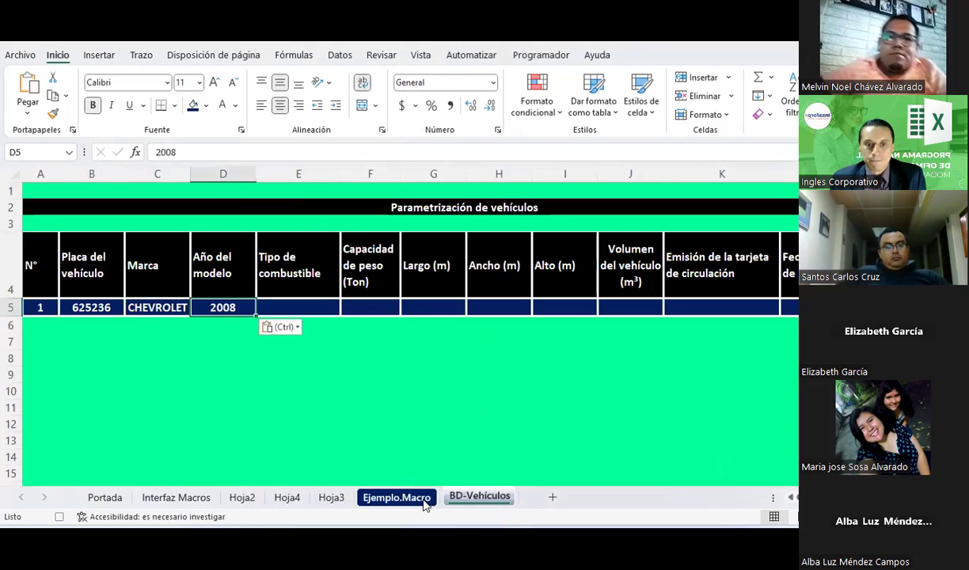
# Copy the fuel type Diesel from the form into E5 as a value.
pyautogui.click(425, 497)
pyautogui.click(396, 363)
pyautogui.hotkey('ctrl', 'c')
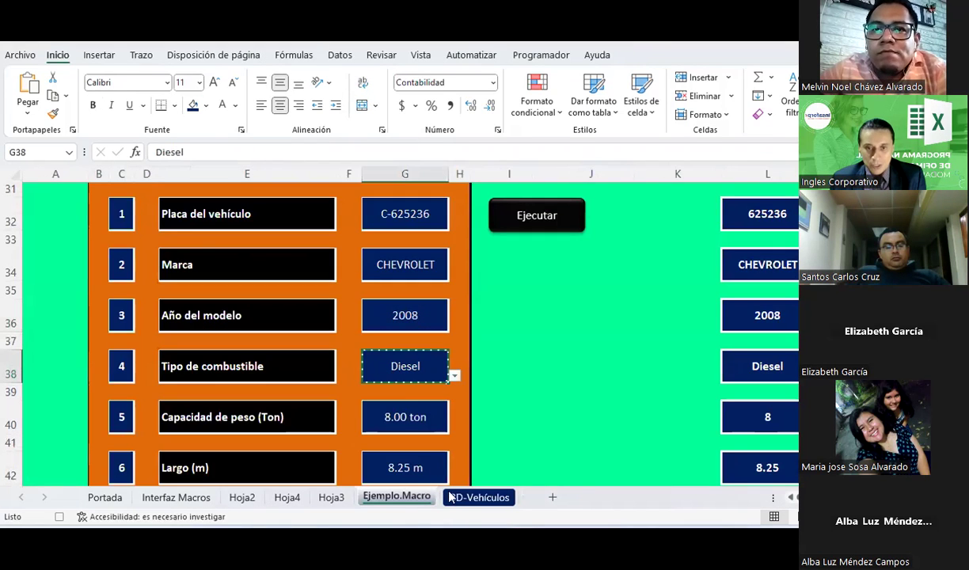
pyautogui.click(472, 498)
pyautogui.click(299, 309)
pyautogui.rightClick(298, 310)
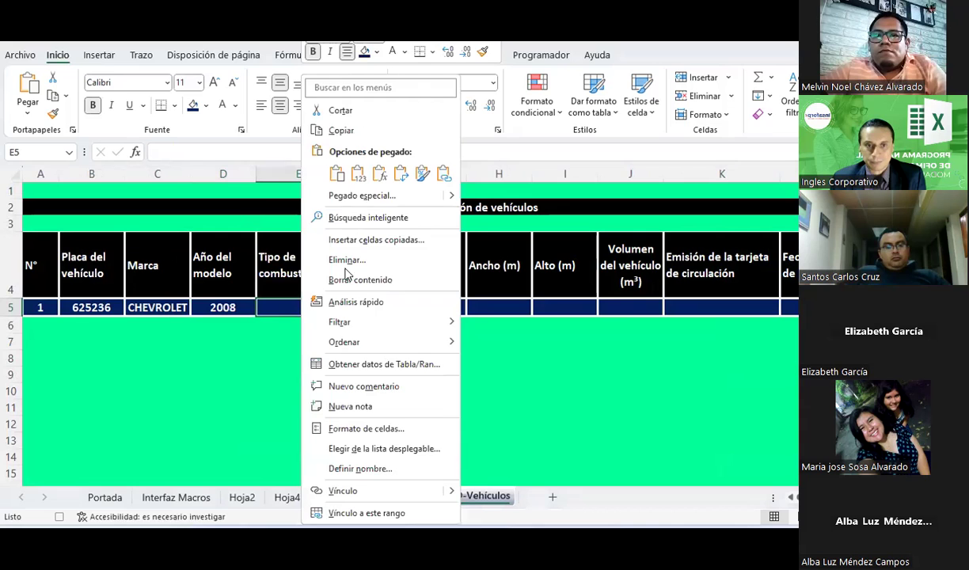
pyautogui.click(342, 171)
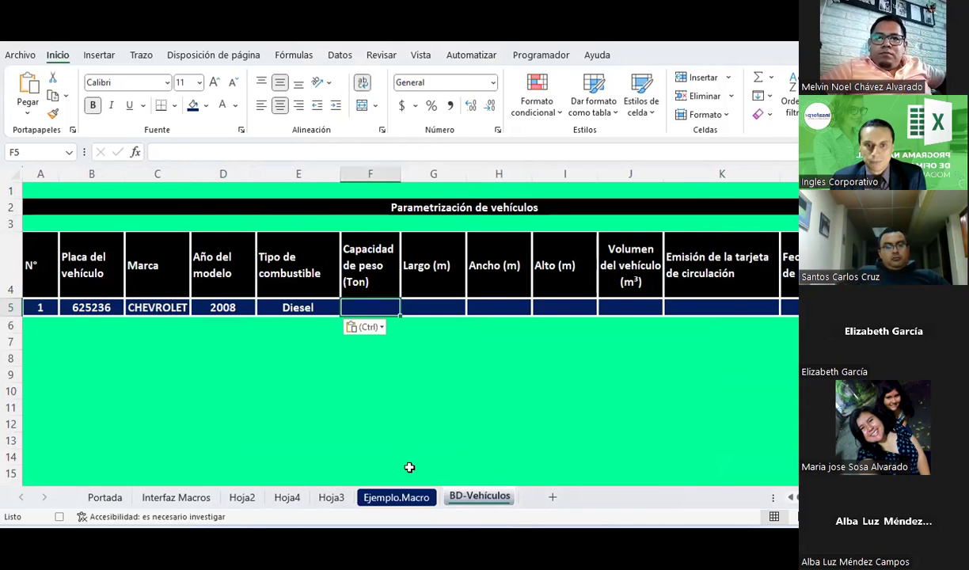
# Copy the weight capacity 8 from the form into F5 as a value.
pyautogui.click(398, 497)
pyautogui.scroll(-1, 424, 402)
pyautogui.click(415, 320)
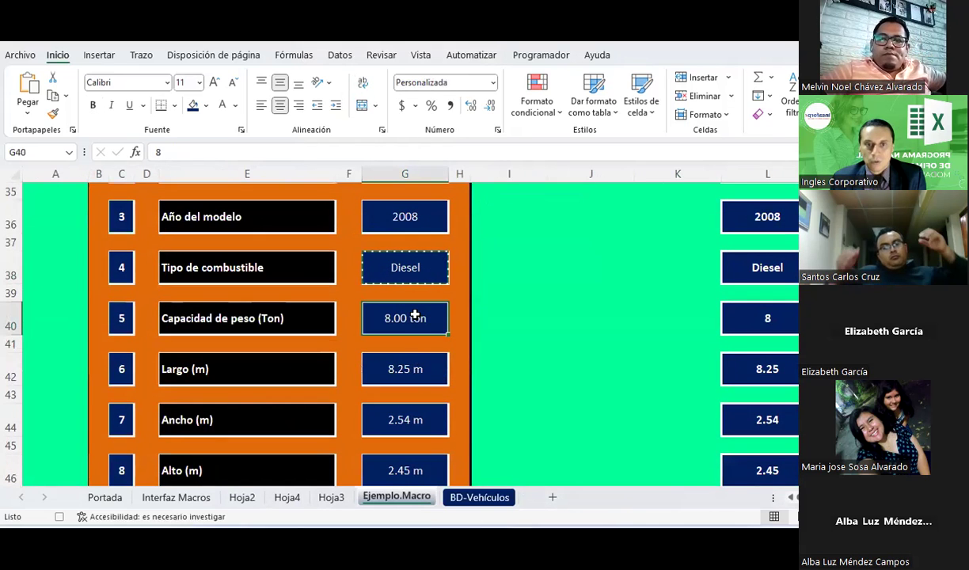
pyautogui.hotkey('ctrl', 'c')
pyautogui.click(478, 497)
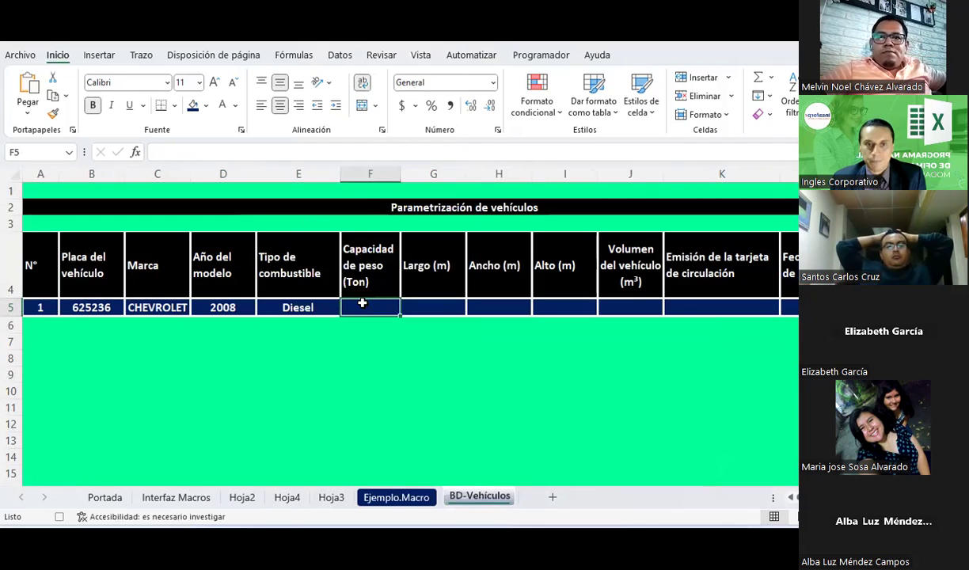
pyautogui.rightClick(370, 308)
pyautogui.click(398, 174)
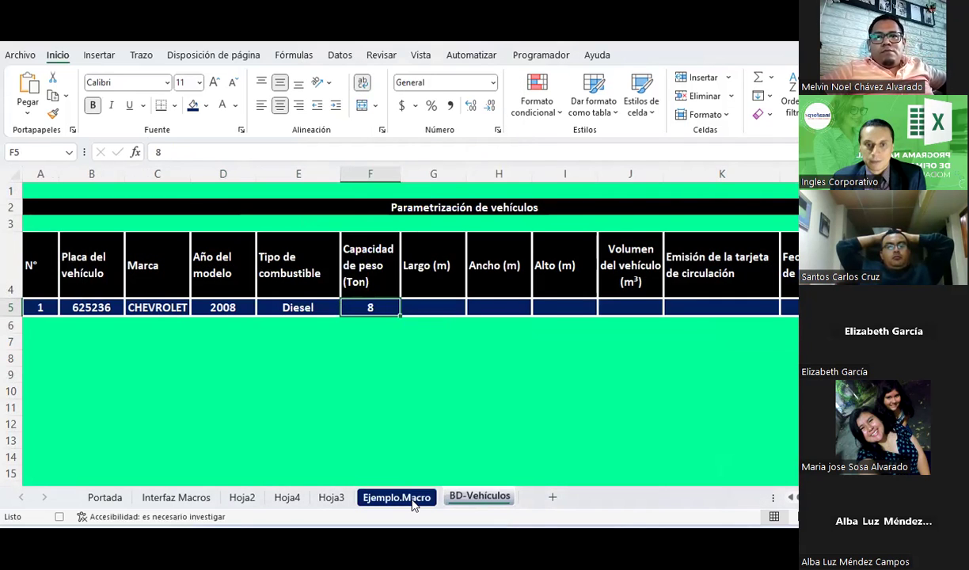
# Copy the length 8.25 from the form into G5 as a value.
pyautogui.click(400, 498)
pyautogui.click(411, 367)
pyautogui.hotkey('ctrl', 'c')
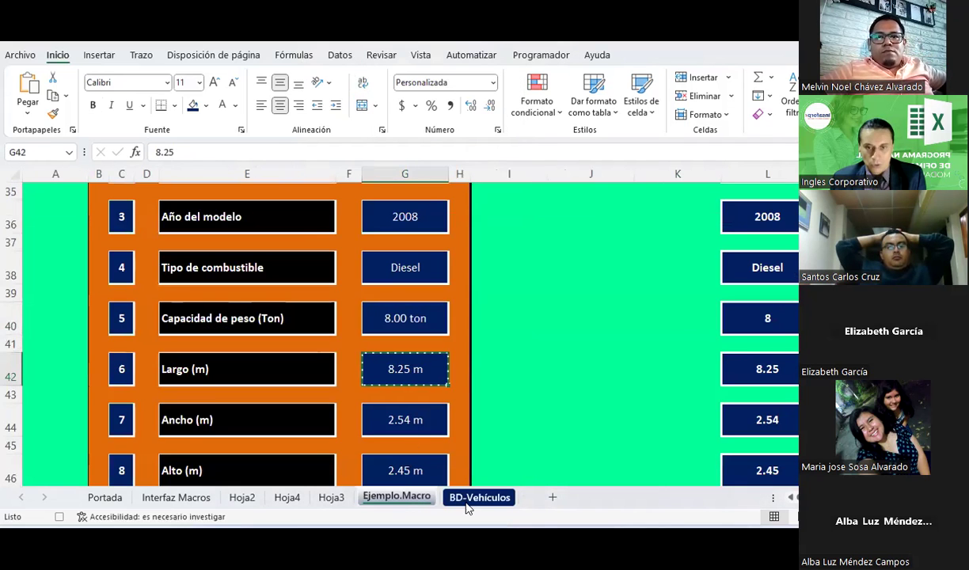
pyautogui.hotkey('ctrl', 'pagedown')
pyautogui.rightClick(433, 307)
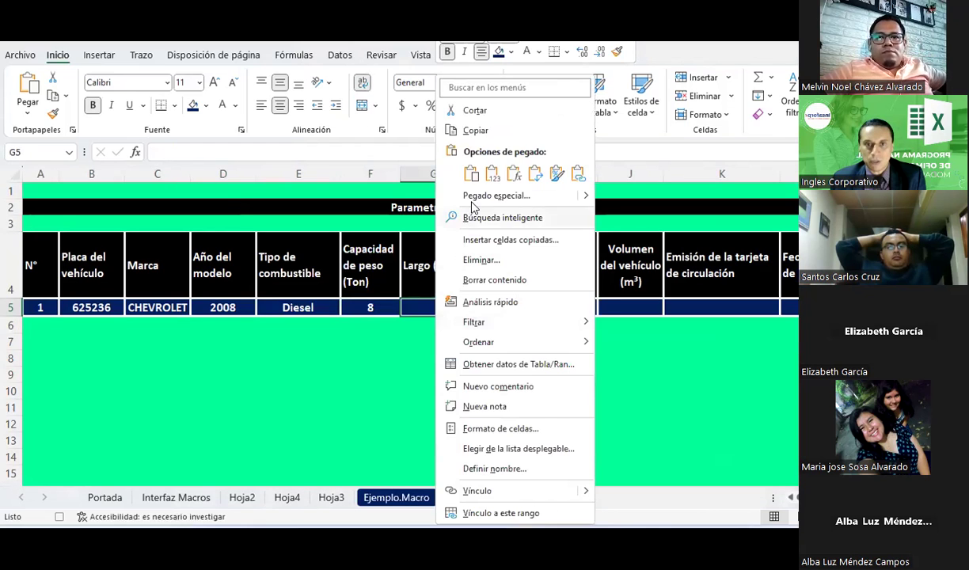
pyautogui.click(470, 167)
# Copy the width 2.54 from the form into H5 as a value.
pyautogui.click(427, 496)
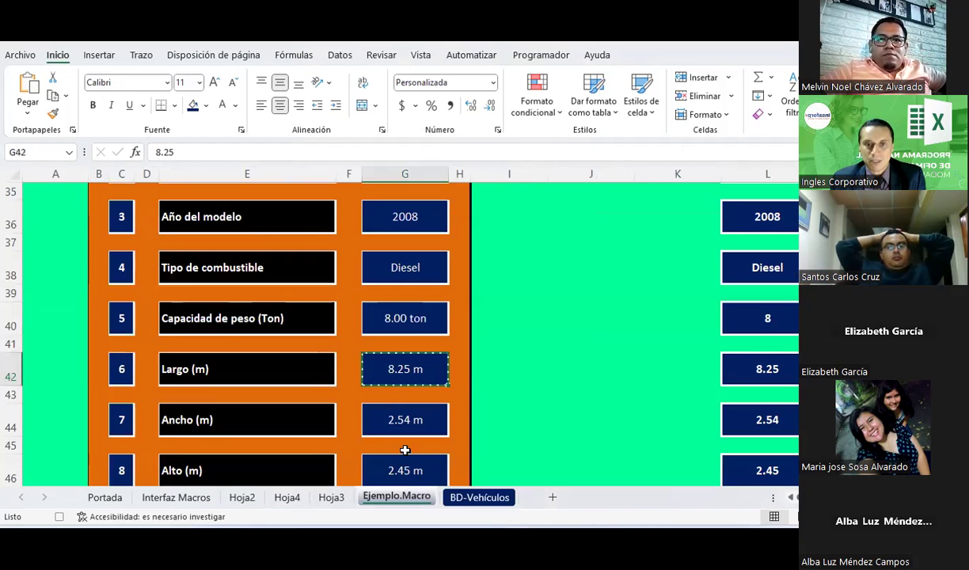
pyautogui.click(398, 426)
pyautogui.hotkey('ctrl', 'c')
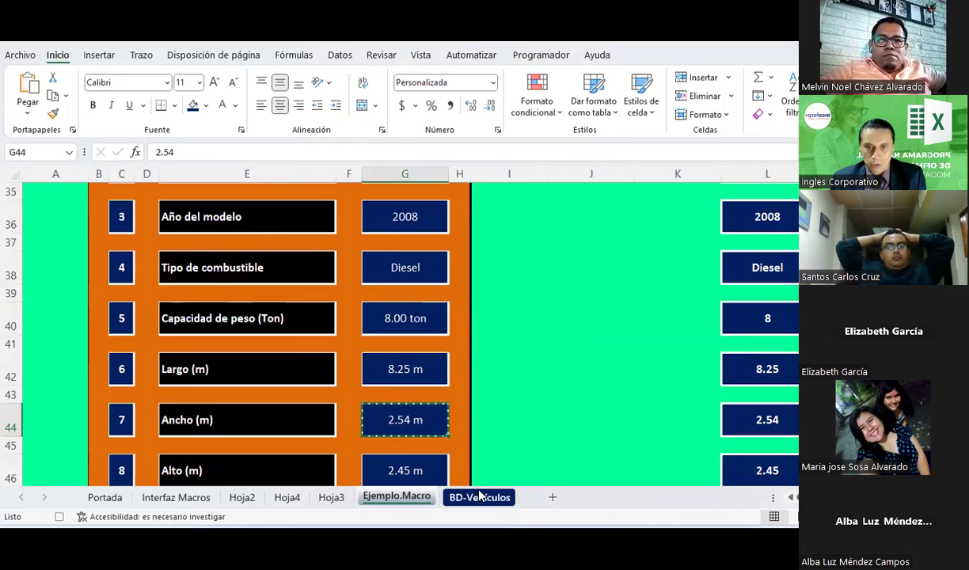
pyautogui.click(479, 498)
pyautogui.click(497, 309)
pyautogui.rightClick(497, 309)
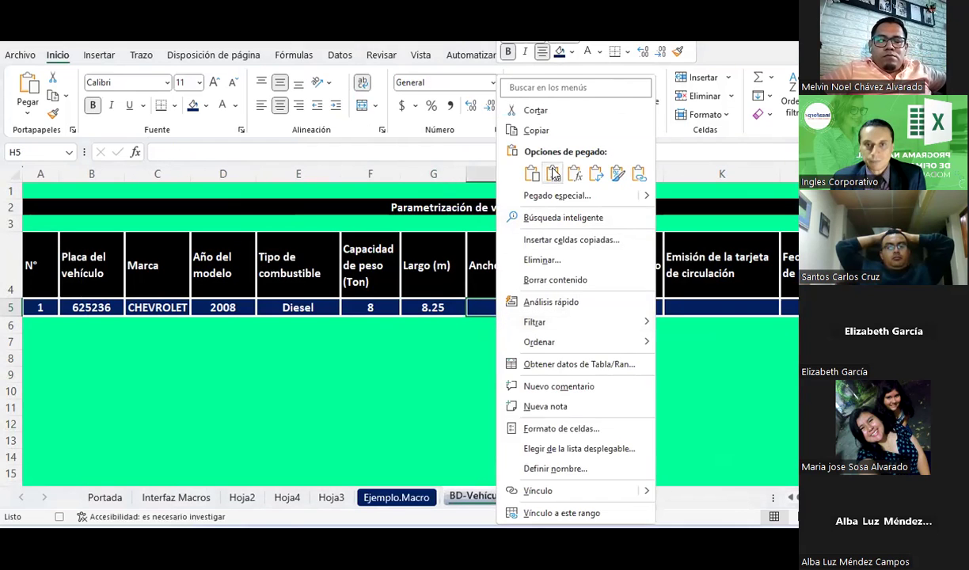
pyautogui.click(532, 173)
# Copy the height (Alto) 2.45 from the form into I5 as a value.
pyautogui.click(396, 497)
pyautogui.click(418, 371)
pyautogui.hotkey('ctrl', 'c')
pyautogui.click(479, 497)
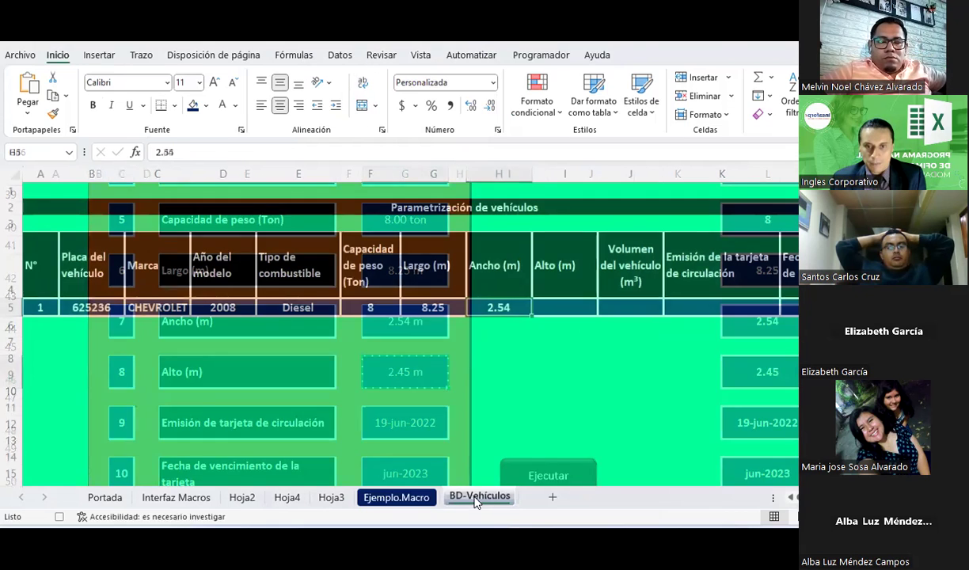
pyautogui.rightClick(551, 310)
pyautogui.click(588, 174)
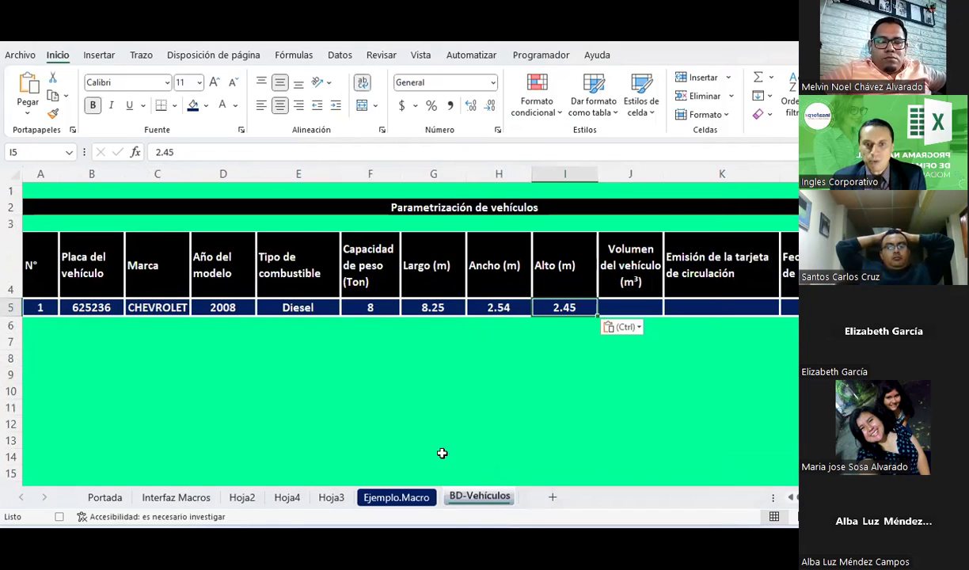
# Paste the card issue date 44731 into K5 as a value, then pick the expiry date 45078 from the form.
pyautogui.click(396, 497)
pyautogui.scroll(-1, 435, 347)
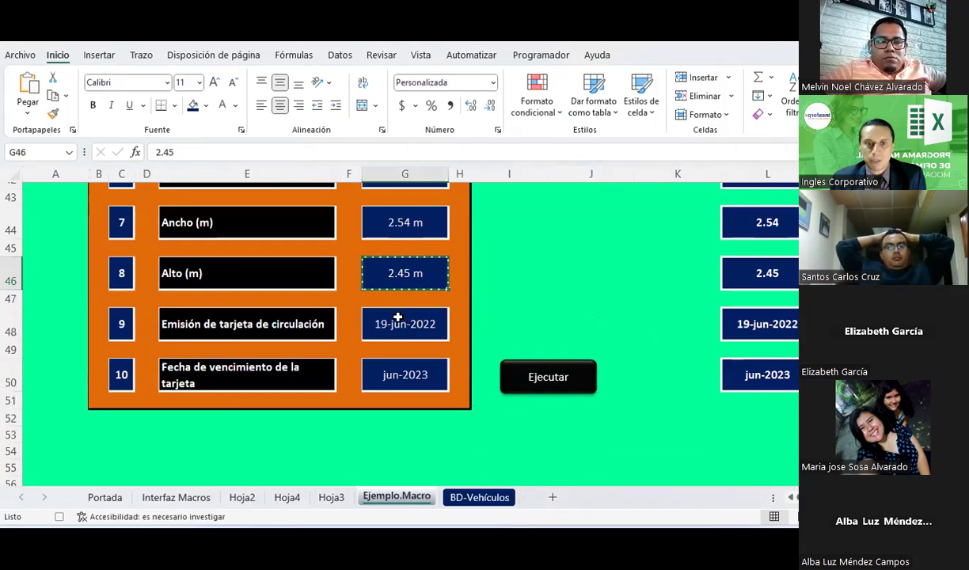
pyautogui.click(403, 322)
pyautogui.click(479, 497)
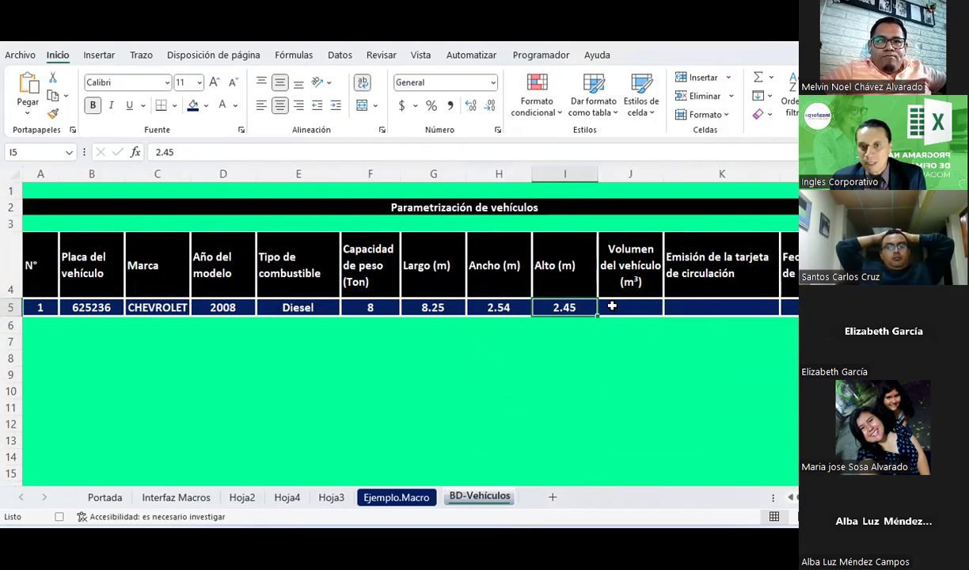
pyautogui.rightClick(679, 305)
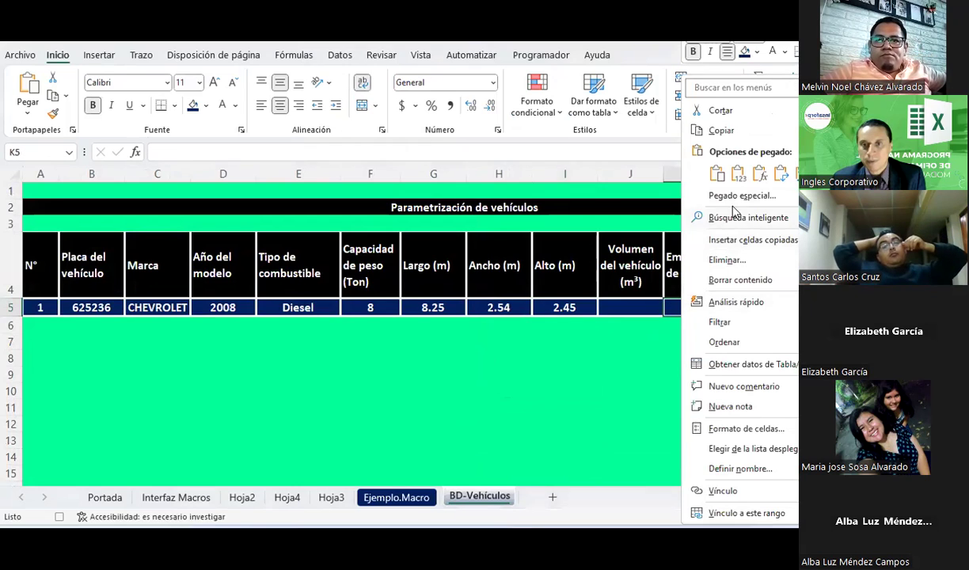
pyautogui.click(749, 174)
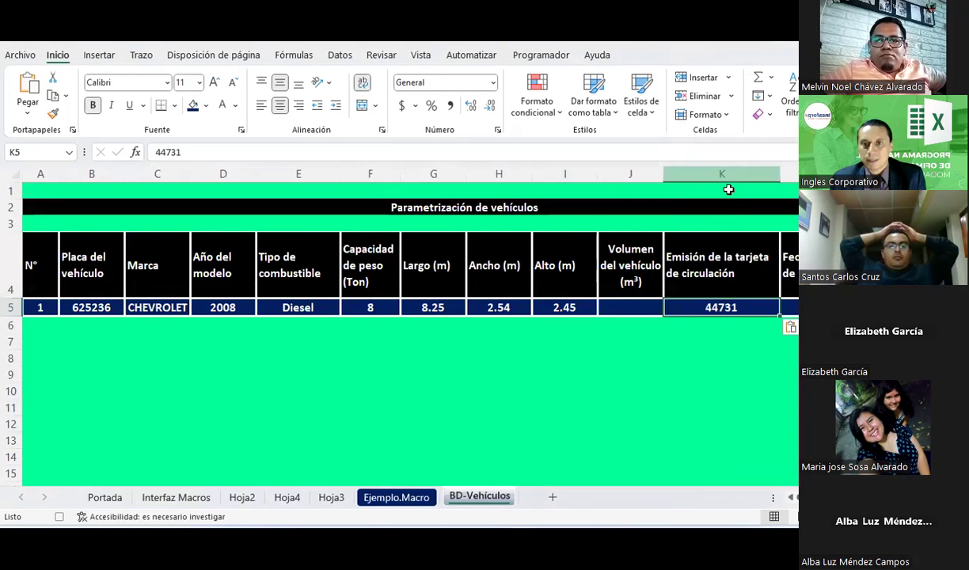
pyautogui.click(422, 498)
pyautogui.click(377, 377)
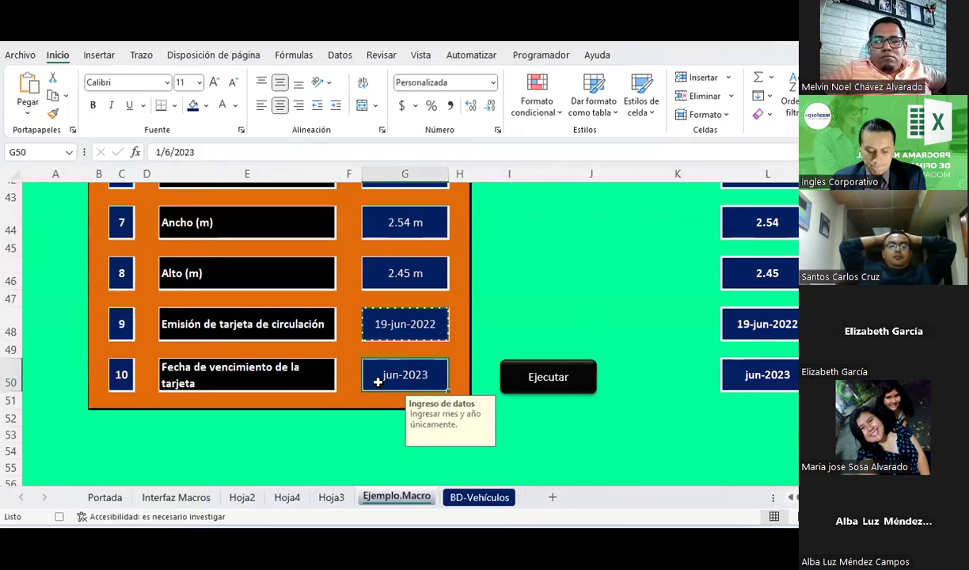
pyautogui.click(495, 497)
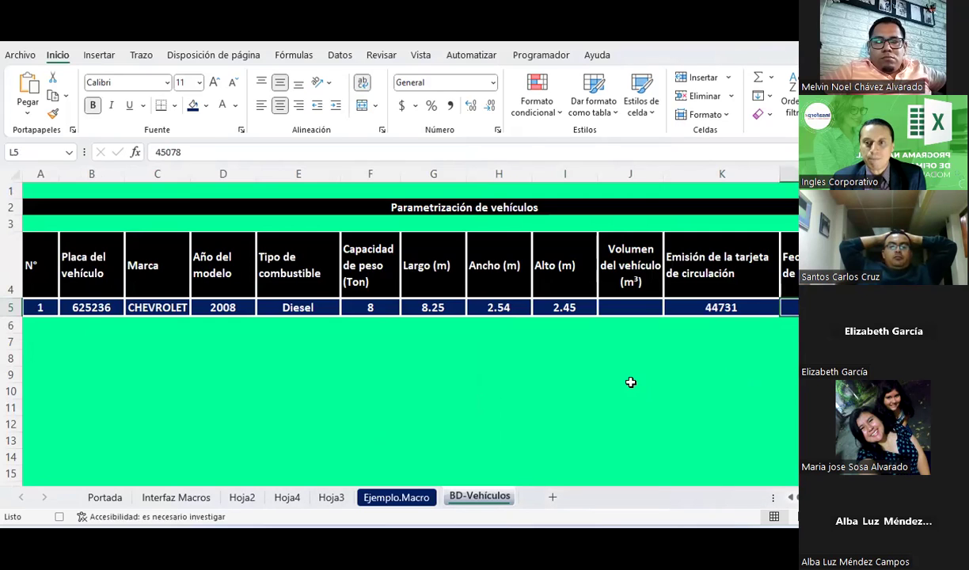
pyautogui.click(85, 307)
pyautogui.rightClick(83, 308)
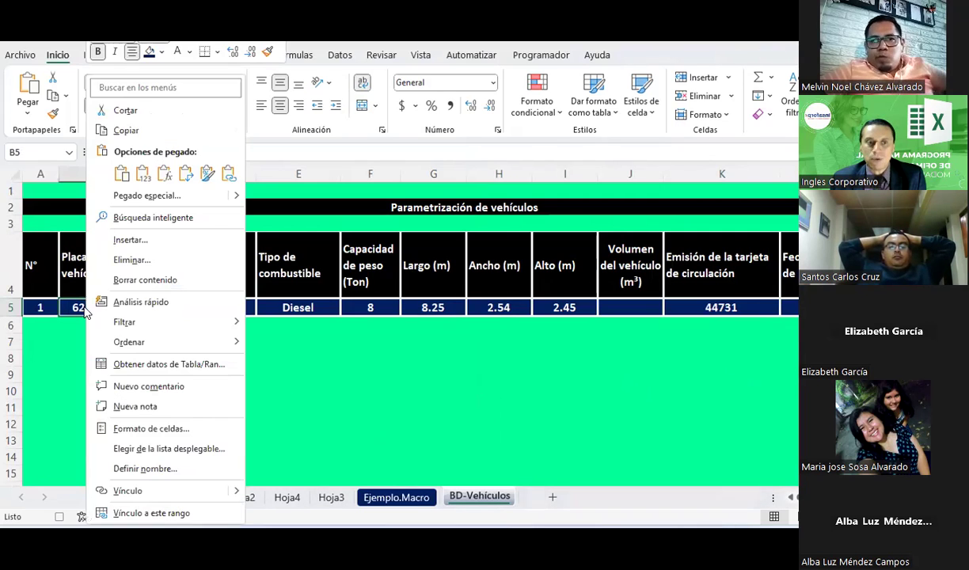
pyautogui.click(155, 431)
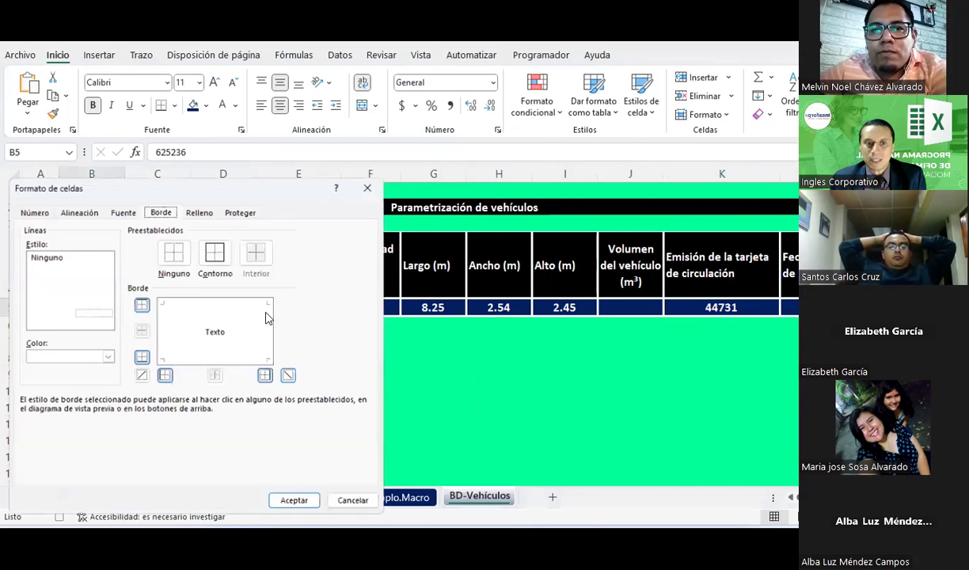
pyautogui.click(29, 209)
pyautogui.click(65, 341)
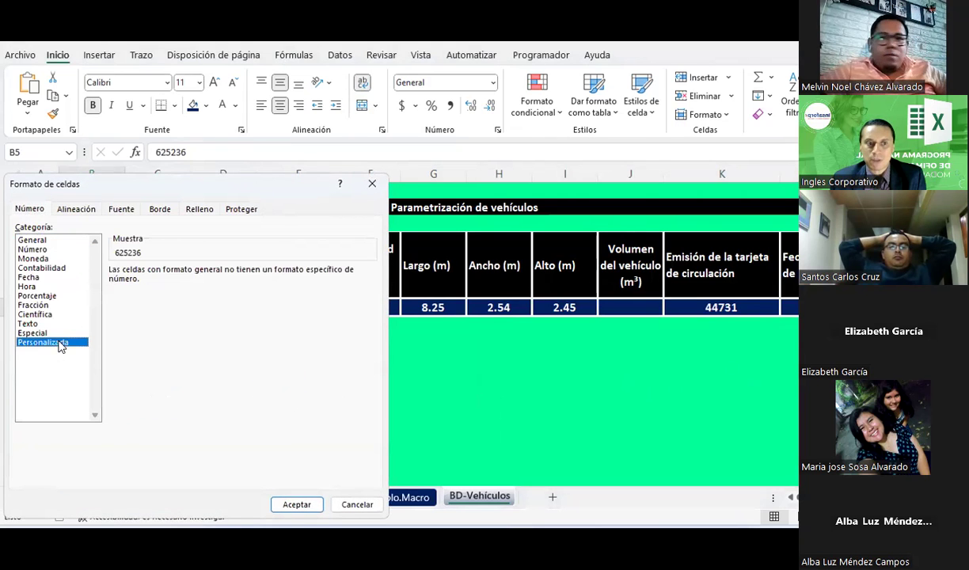
pyautogui.moveTo(265, 186); pyautogui.dragTo(587, 106)
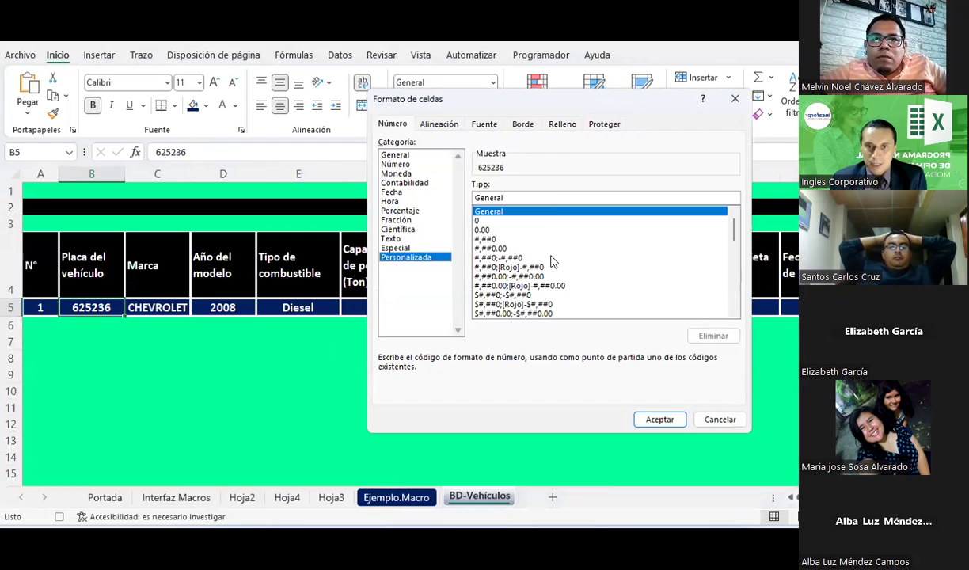
pyautogui.click(483, 230)
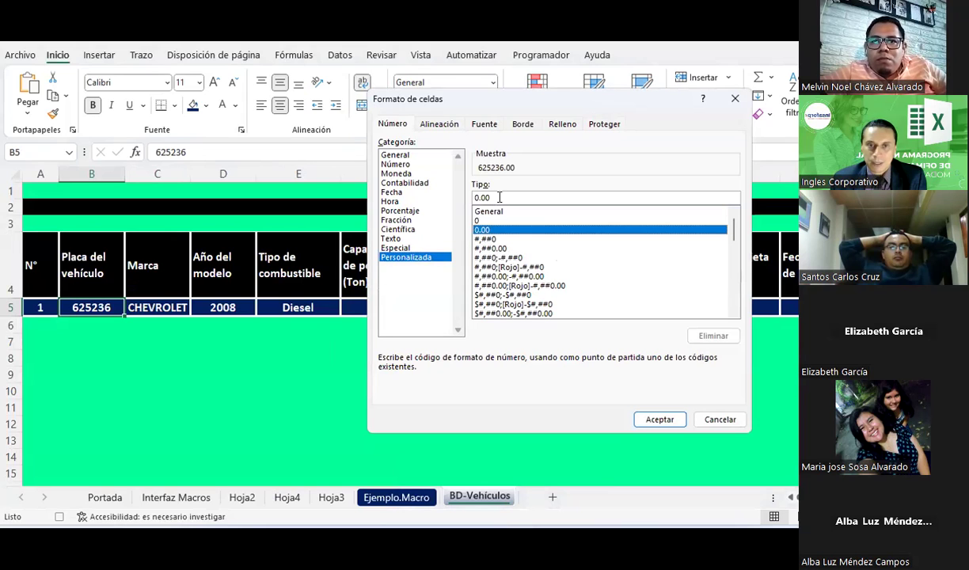
pyautogui.click(500, 197)
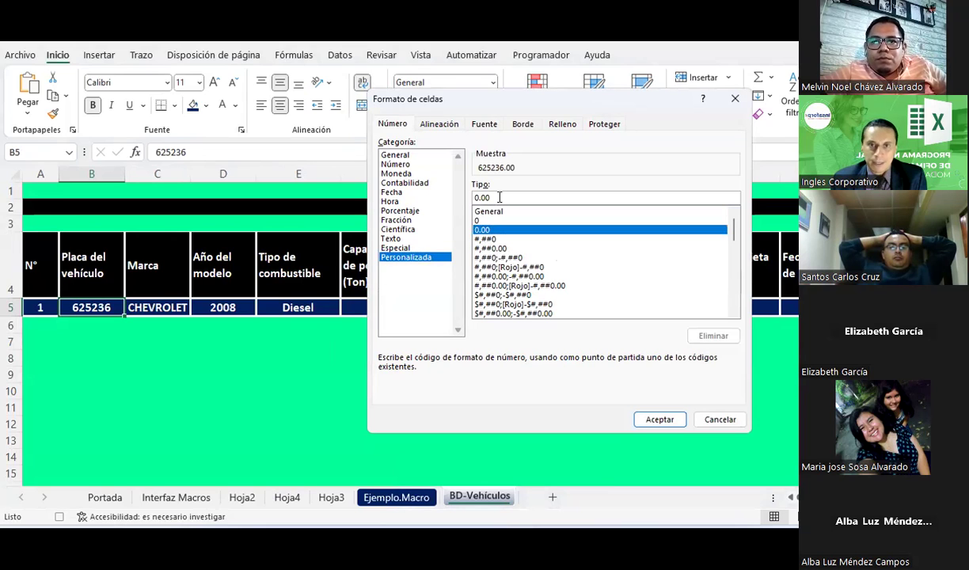
pyautogui.press('BackSpace')
pyautogui.press('BackSpace')
pyautogui.write('"C-"0')
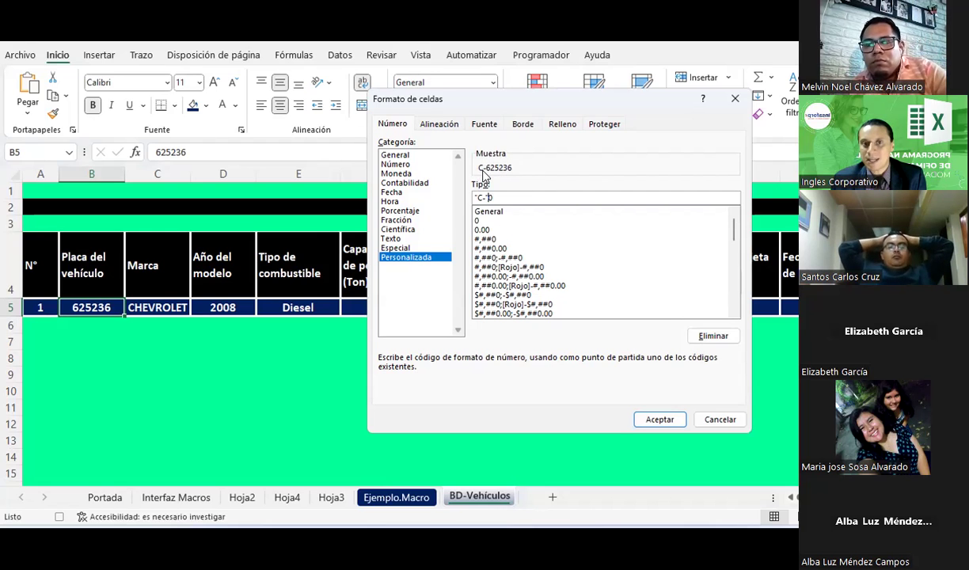
pyautogui.click(658, 419)
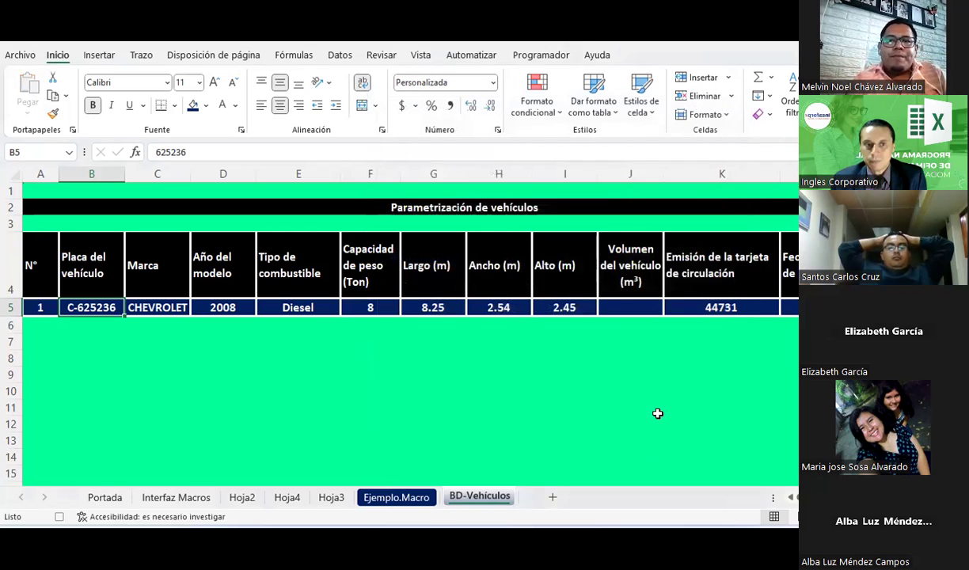
# Enter =MAYUSC(CHEVROLET) in C5, which returns a #NOMBRE? error.
pyautogui.click(178, 308)
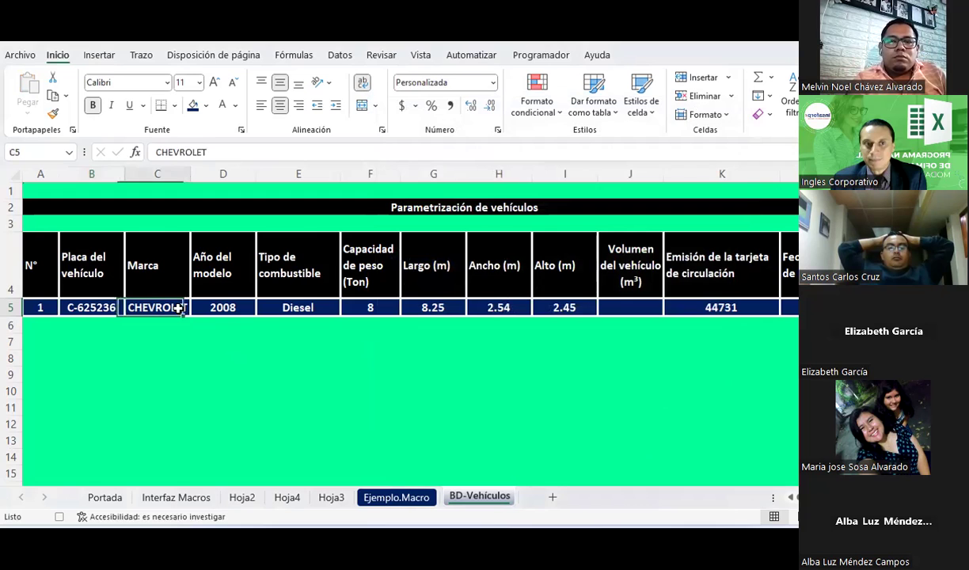
pyautogui.click(156, 153)
pyautogui.write('=')
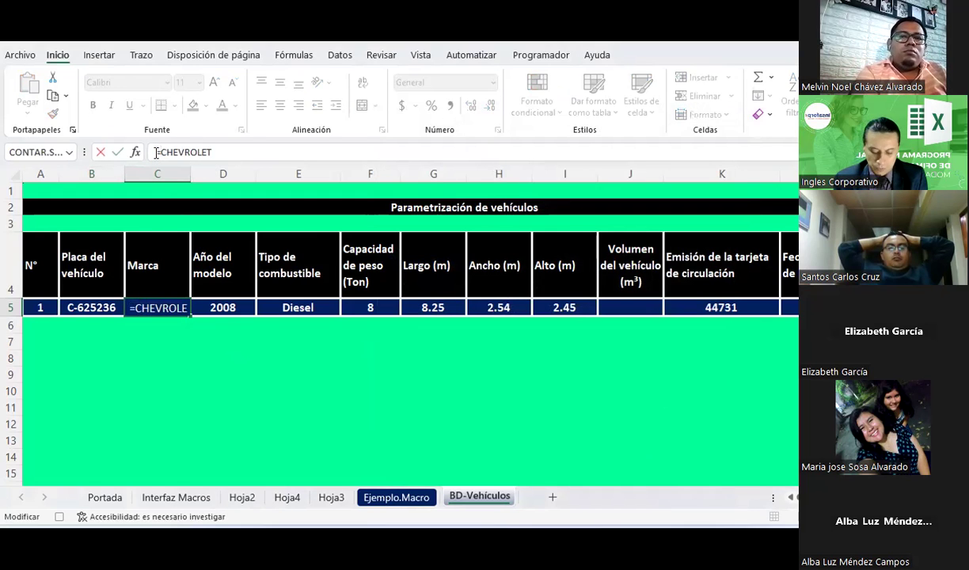
pyautogui.write('MAYUSC')
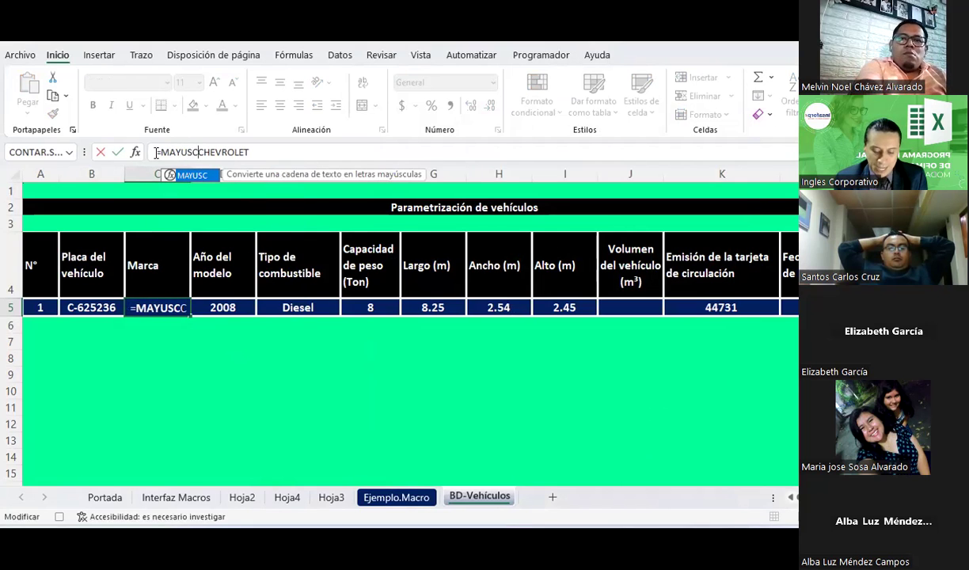
pyautogui.write('(')
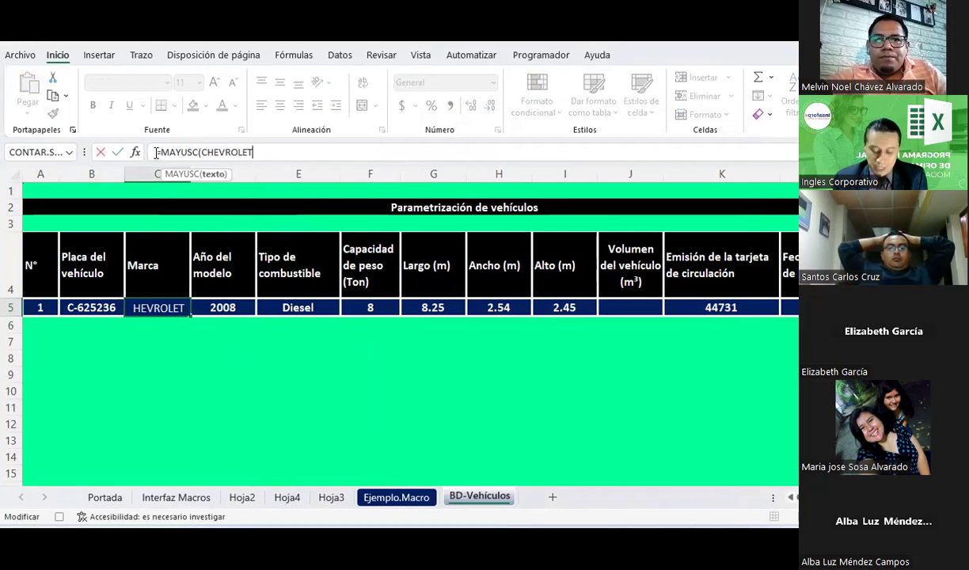
pyautogui.press('End')
pyautogui.write(')')
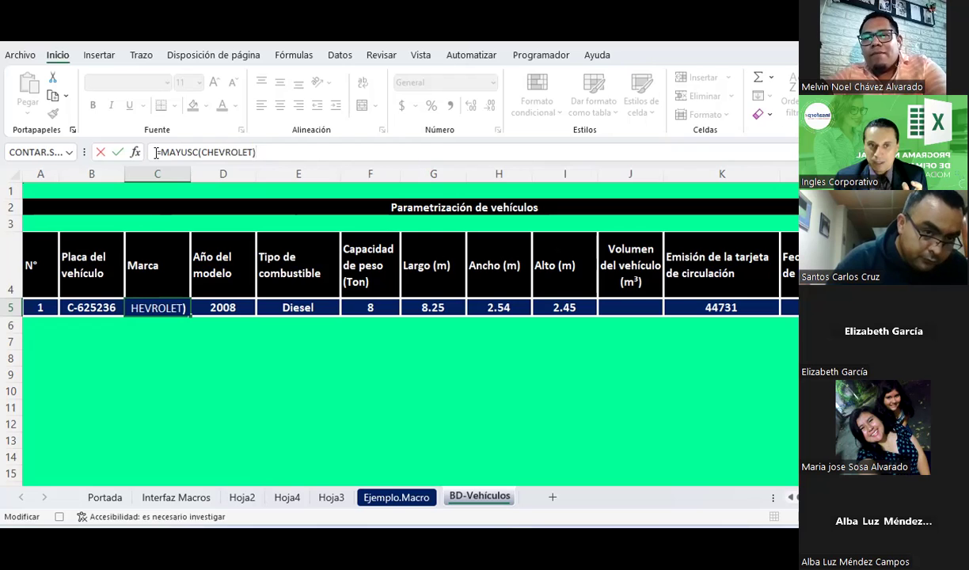
pyautogui.press('Return')
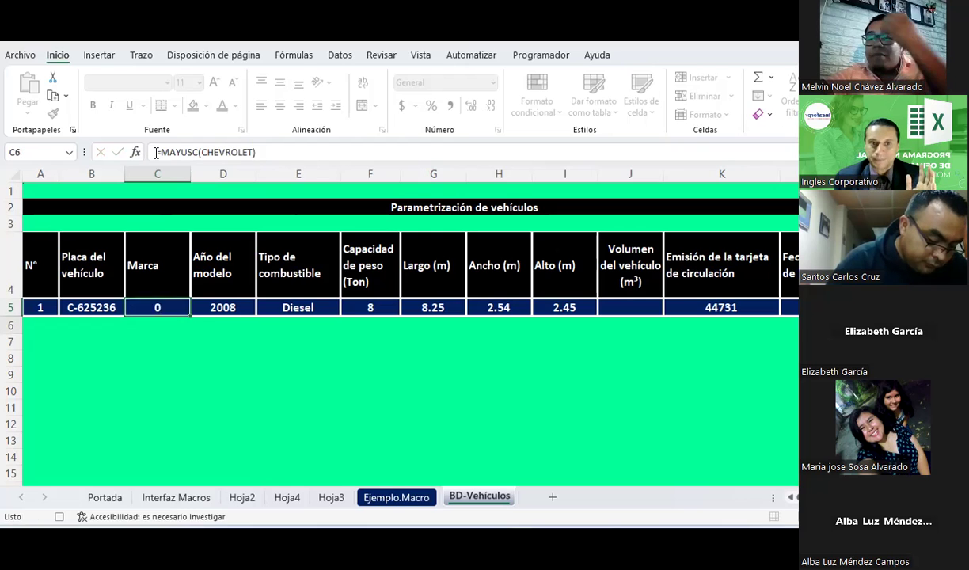
# Change the C5 formula to =MAYUSC(C5) and accept the circular-reference warning, leaving 0.
pyautogui.click(162, 307)
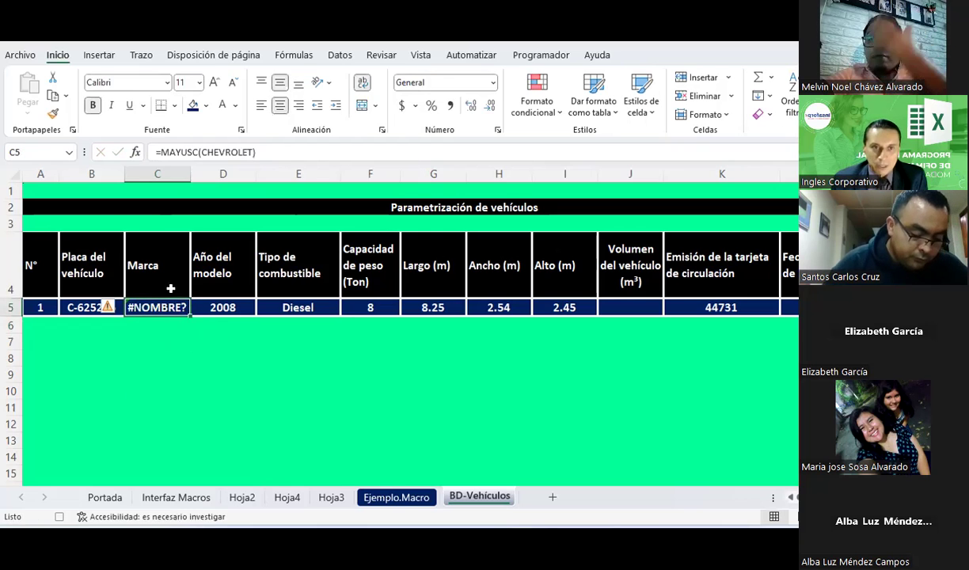
pyautogui.click(187, 156)
pyautogui.click(191, 153)
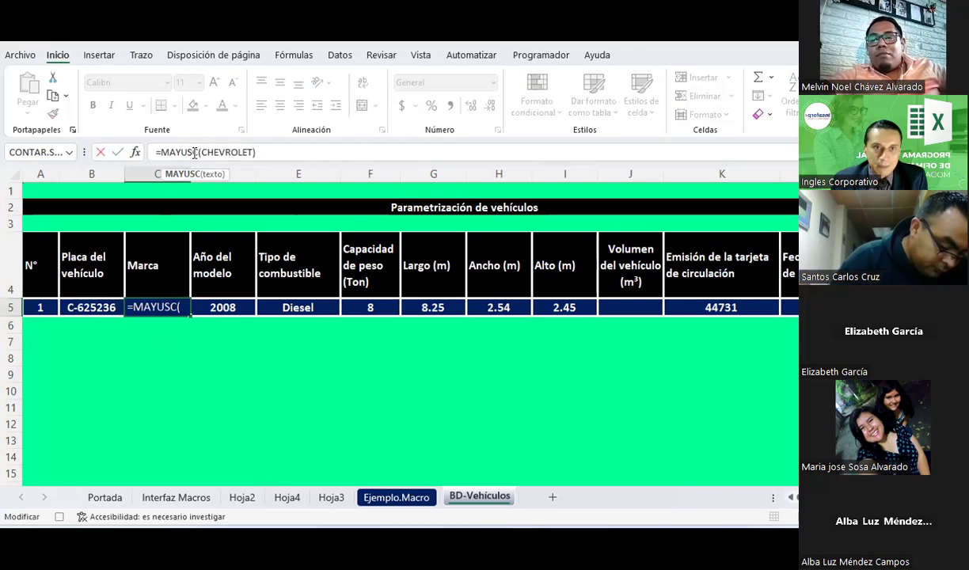
pyautogui.click(187, 173)
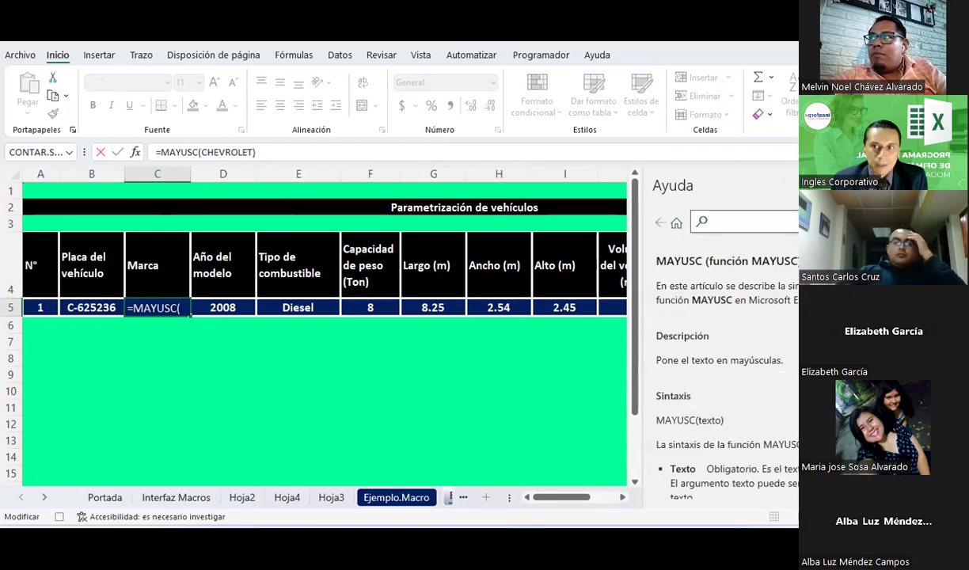
pyautogui.moveTo(202, 151); pyautogui.dragTo(256, 151)
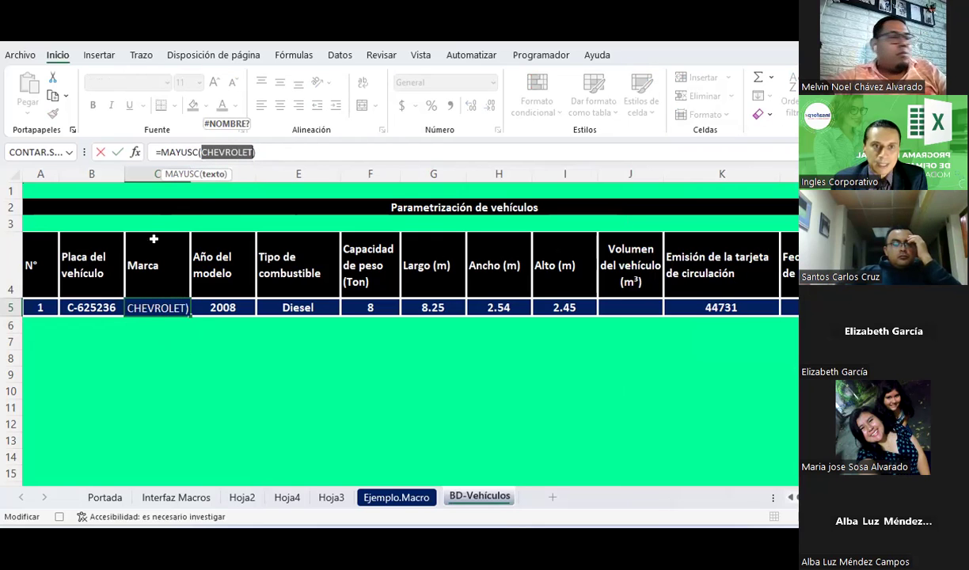
pyautogui.write('C5')
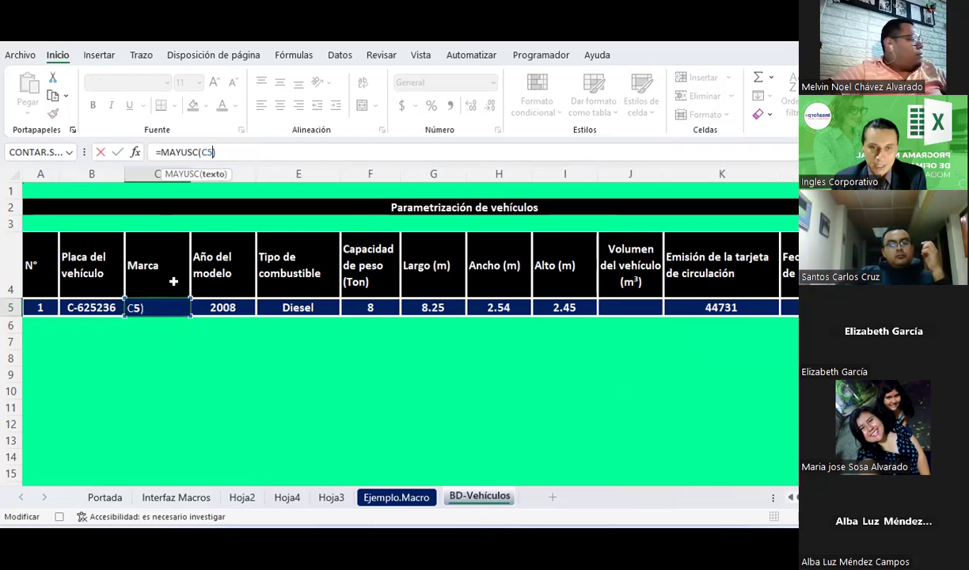
pyautogui.press('Return')
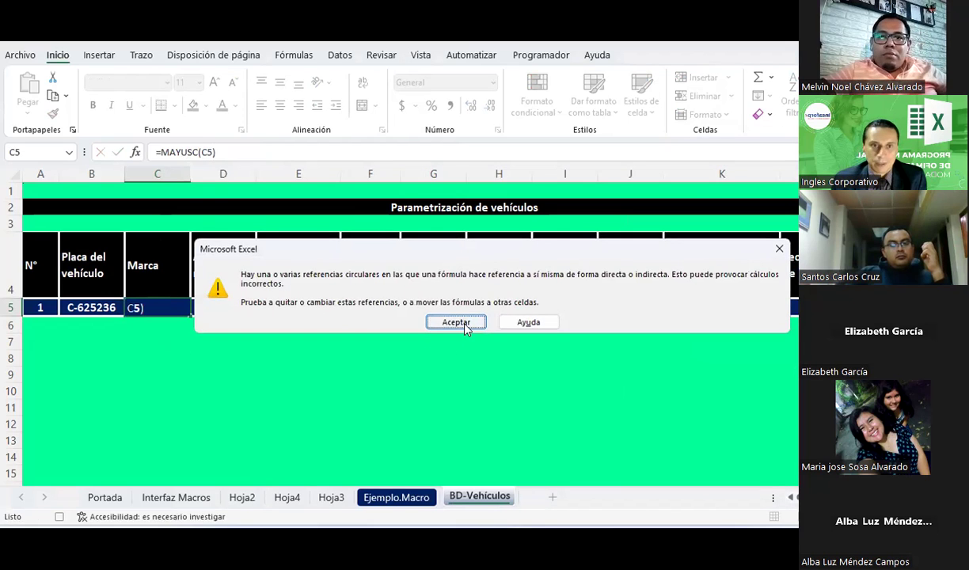
pyautogui.click(462, 324)
pyautogui.click(174, 307)
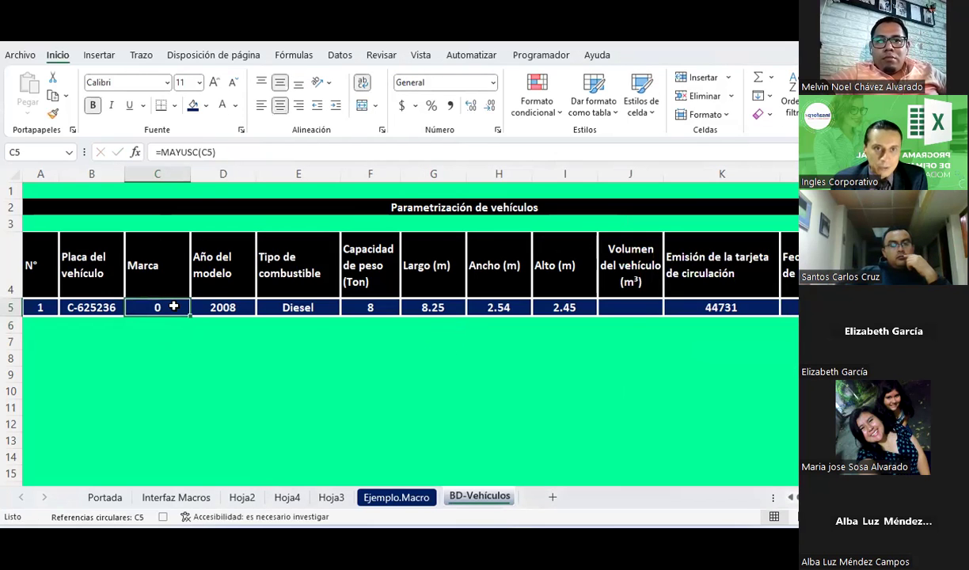
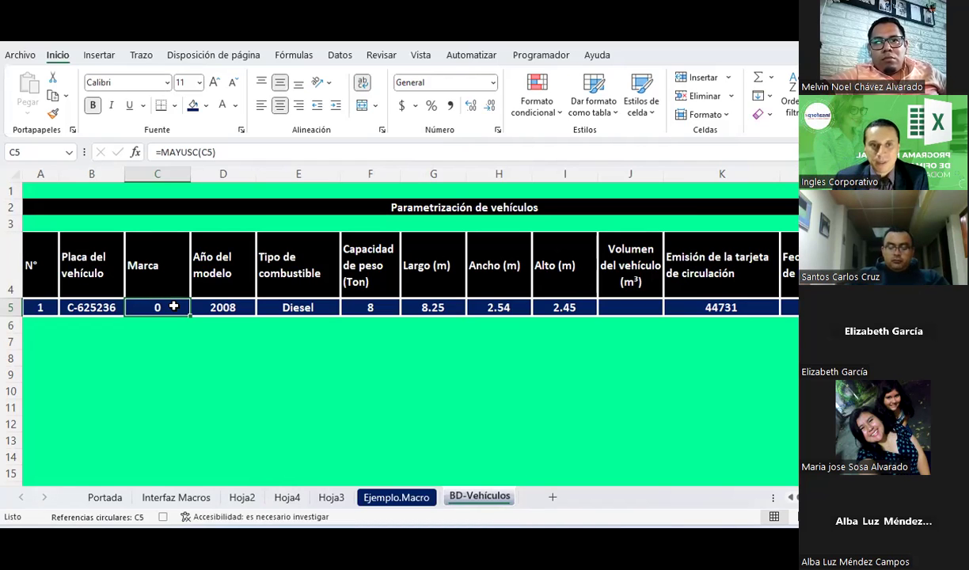
# Discard the circular =MAYUSC(C5) edit so C5 shows CHEVROLET again.
pyautogui.click(209, 153)
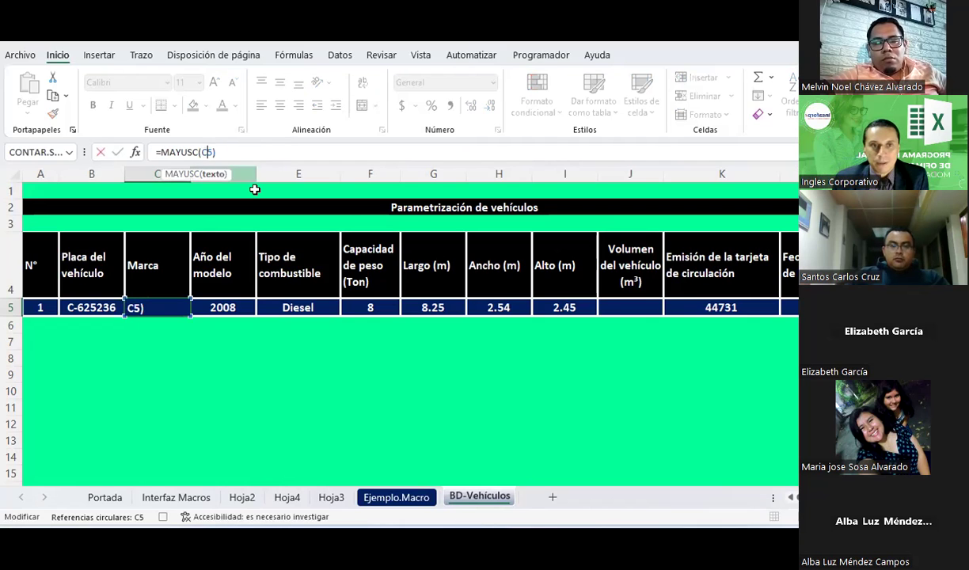
pyautogui.press('BackSpace')
pyautogui.press('BackSpace')
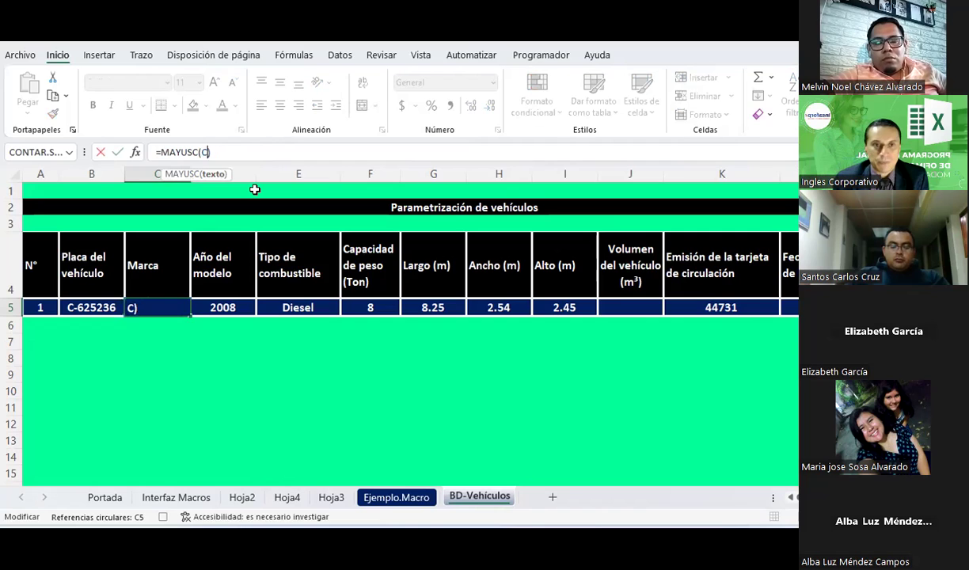
pyautogui.press('BackSpace')
pyautogui.press('Escape')
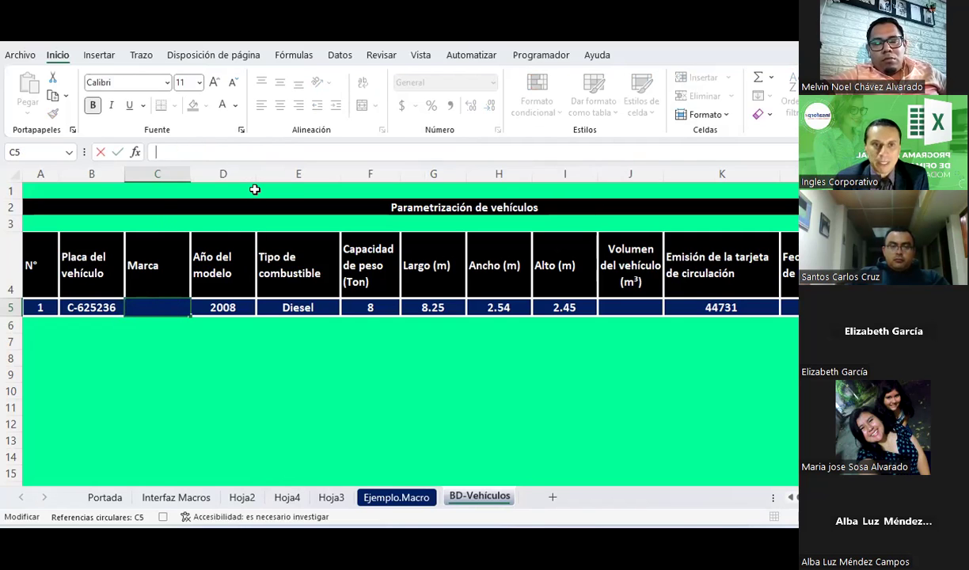
pyautogui.press('Escape')
pyautogui.hotkey('ctrl', 'z')
pyautogui.hotkey('ctrl', 'z')
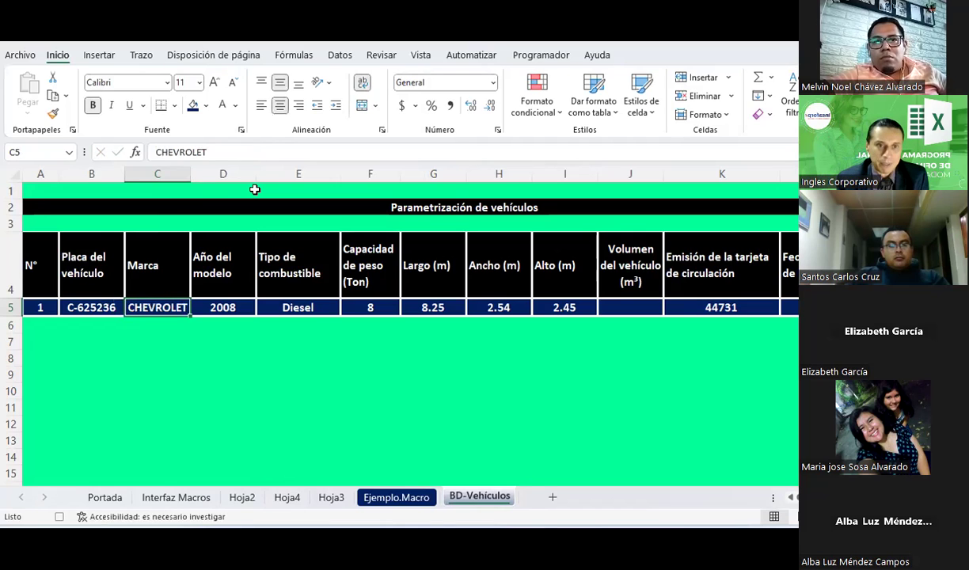
# Review the model year and fuel type in D5 and E5, then select F5.
pyautogui.click(225, 304)
pyautogui.click(306, 308)
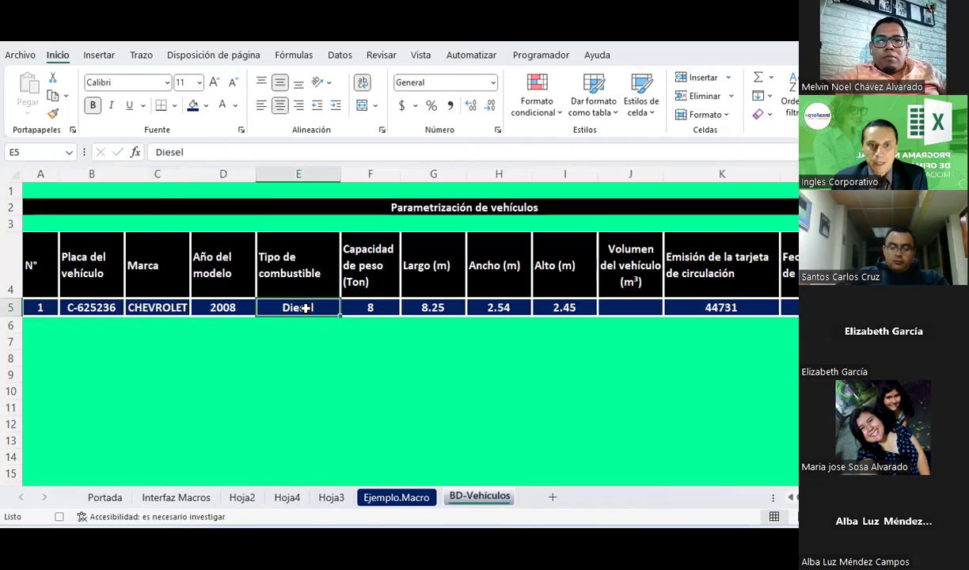
pyautogui.click(378, 302)
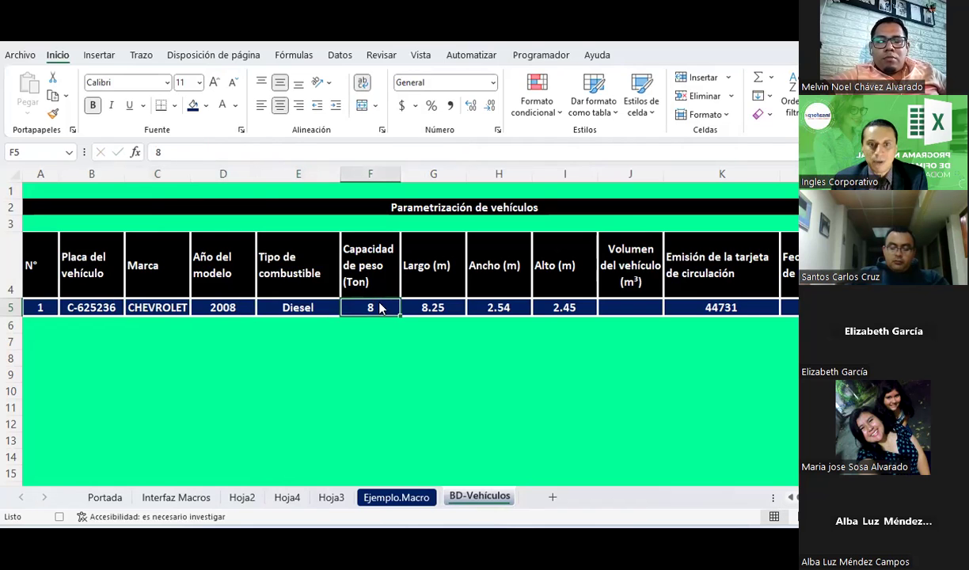
# Give F5 the custom format #,##0.00 "Ton" so it reads 8.00 Ton.
pyautogui.rightClick(379, 309)
pyautogui.click(445, 434)
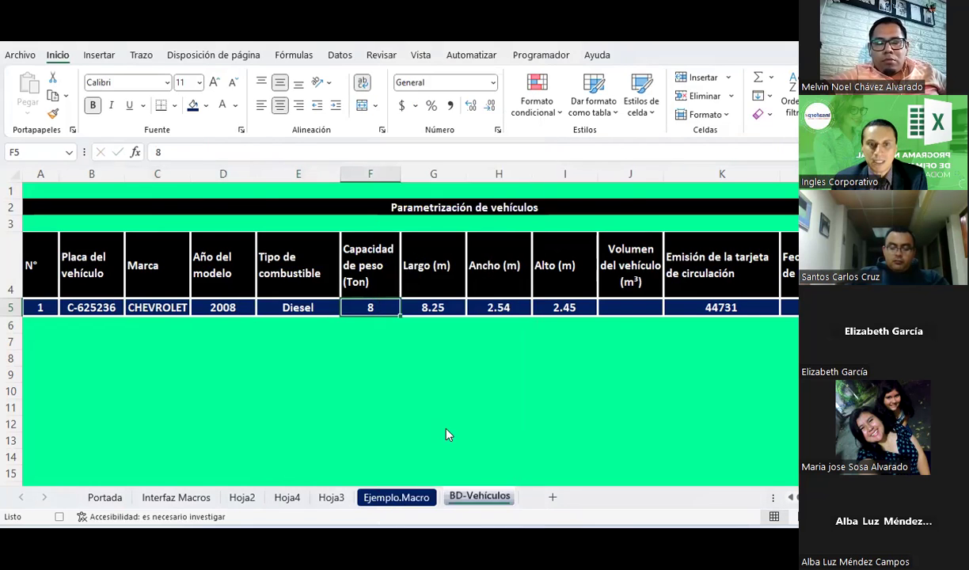
pyautogui.click(303, 343)
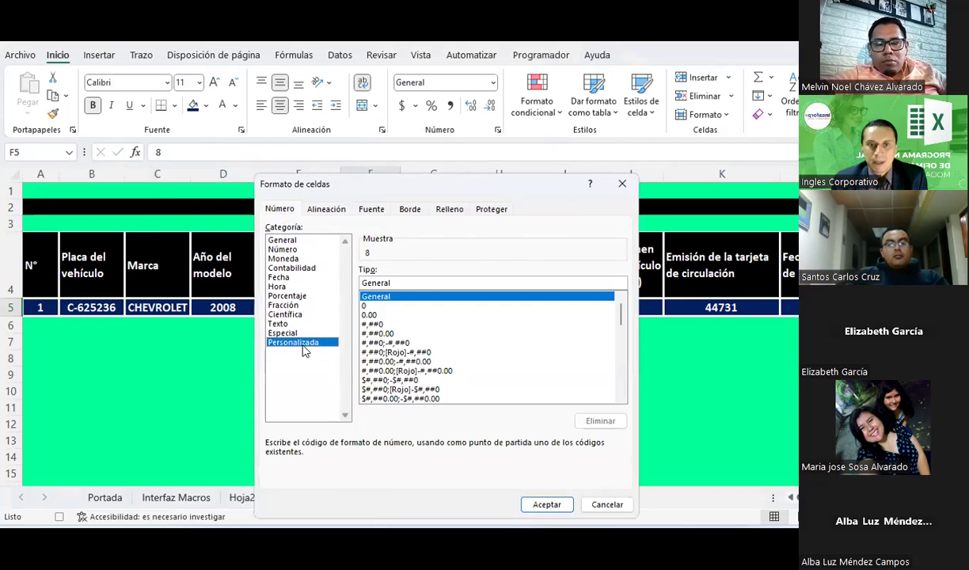
pyautogui.click(370, 315)
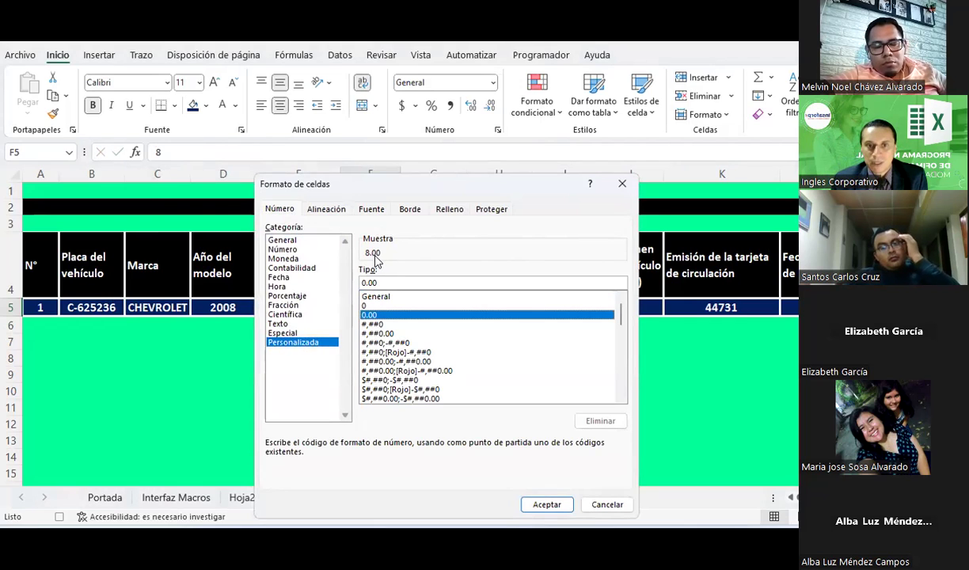
pyautogui.click(431, 283)
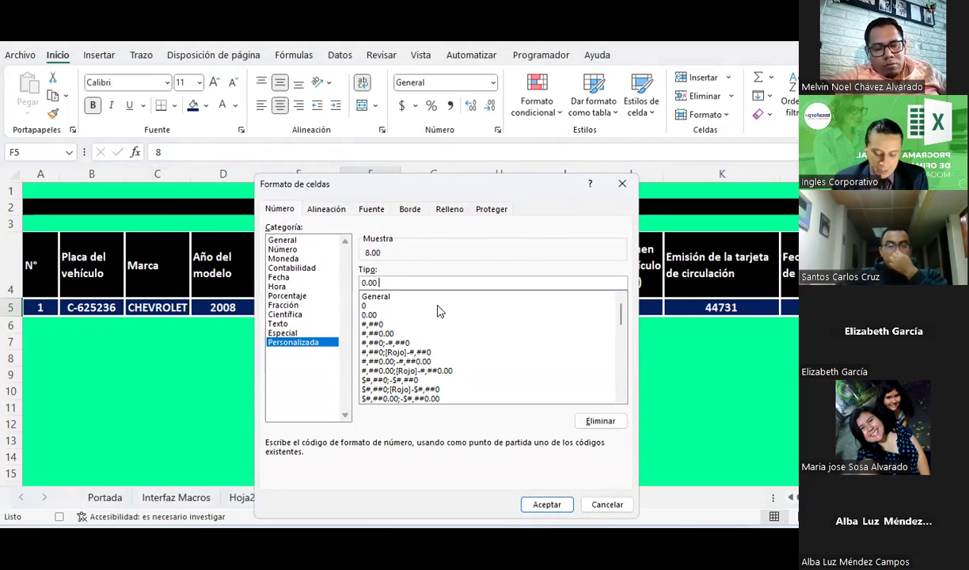
pyautogui.write('"t')
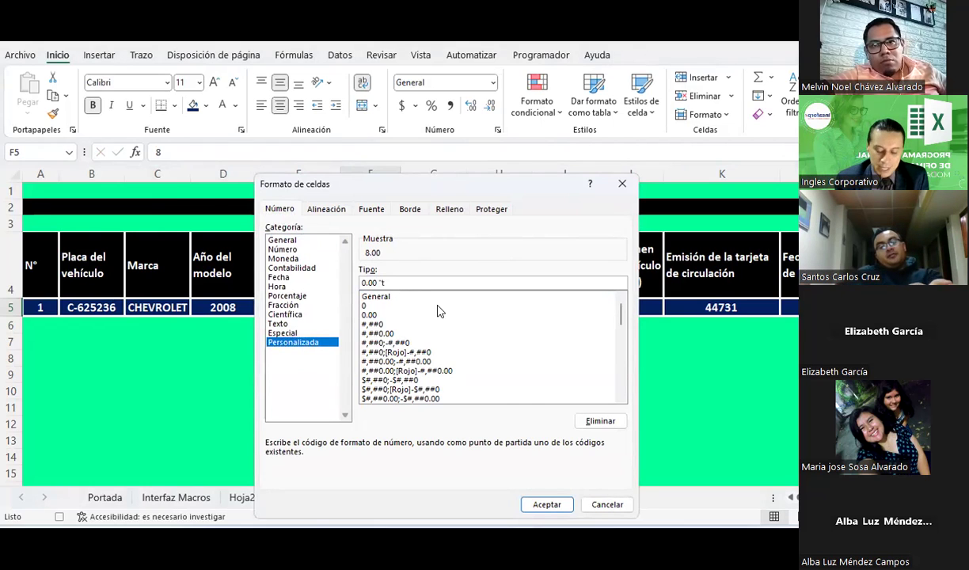
pyautogui.write('on"')
pyautogui.click(377, 334)
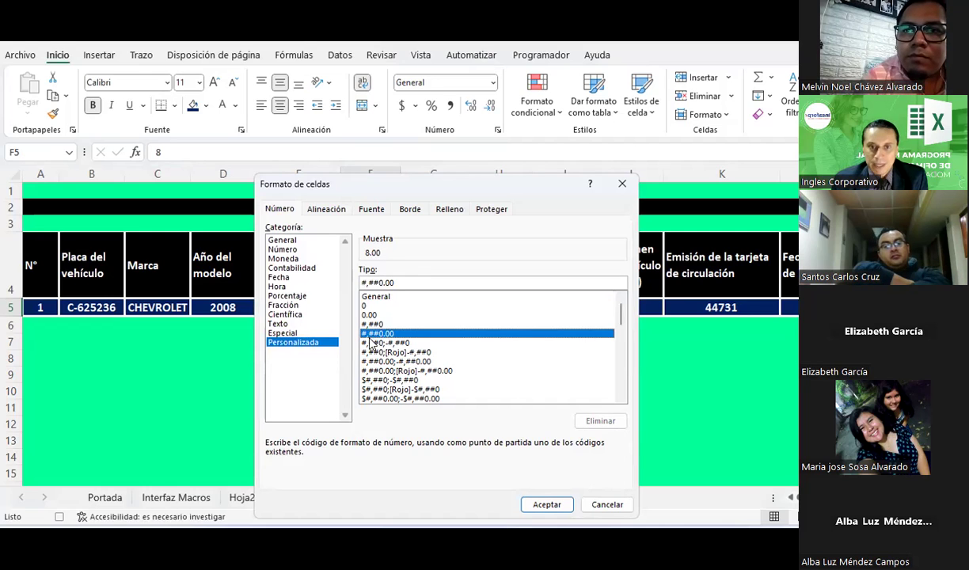
pyautogui.click(404, 282)
pyautogui.write('"T')
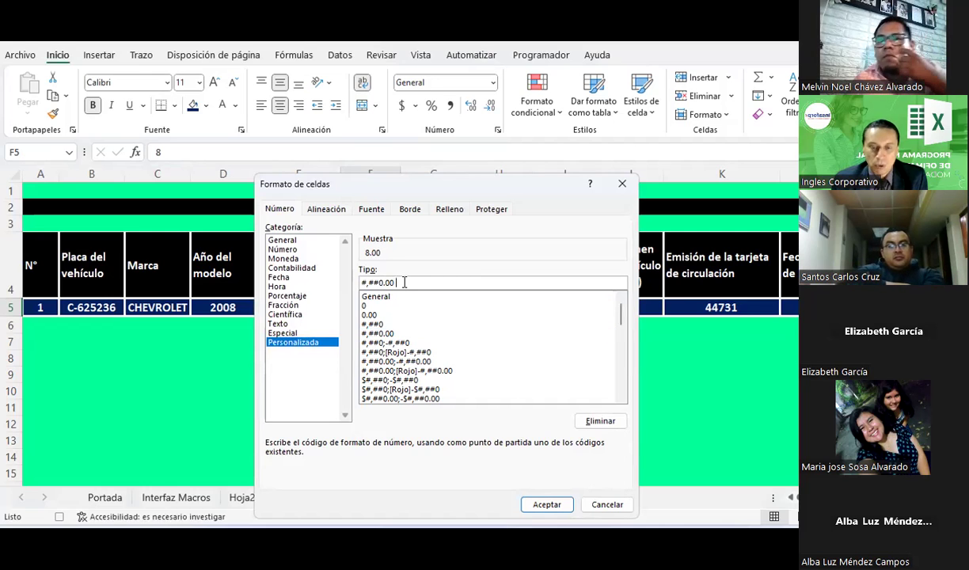
pyautogui.write('on"')
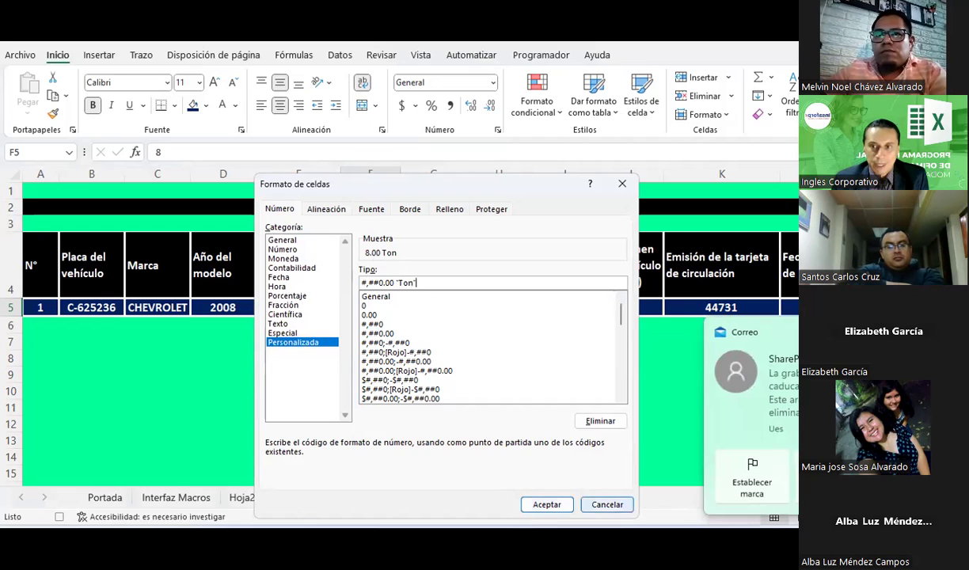
pyautogui.click(545, 507)
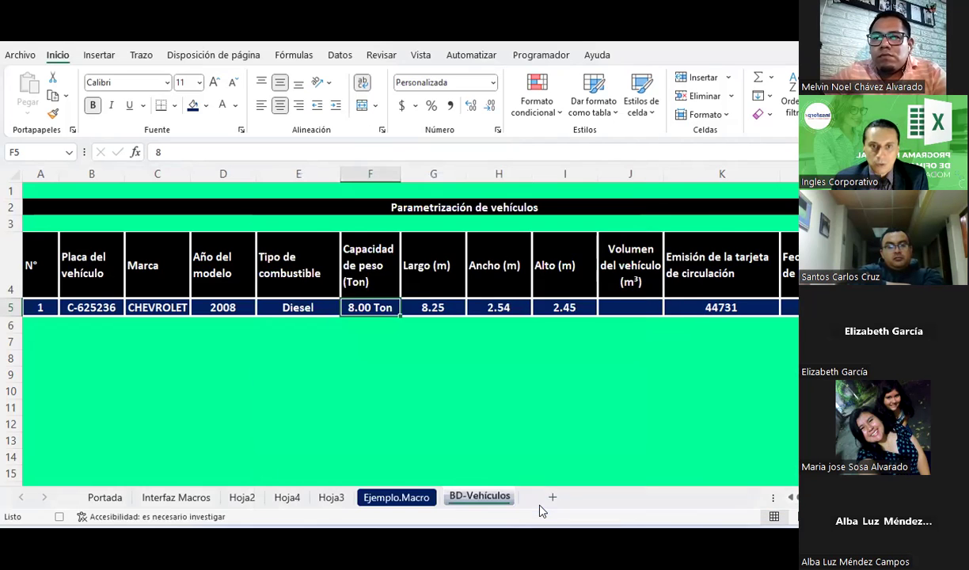
# Format G5:I5 as #,##0.00 "m" to show 8.25 m, 2.54 m and 2.45 m.
pyautogui.click(465, 370)
pyautogui.moveTo(438, 310); pyautogui.dragTo(566, 309)
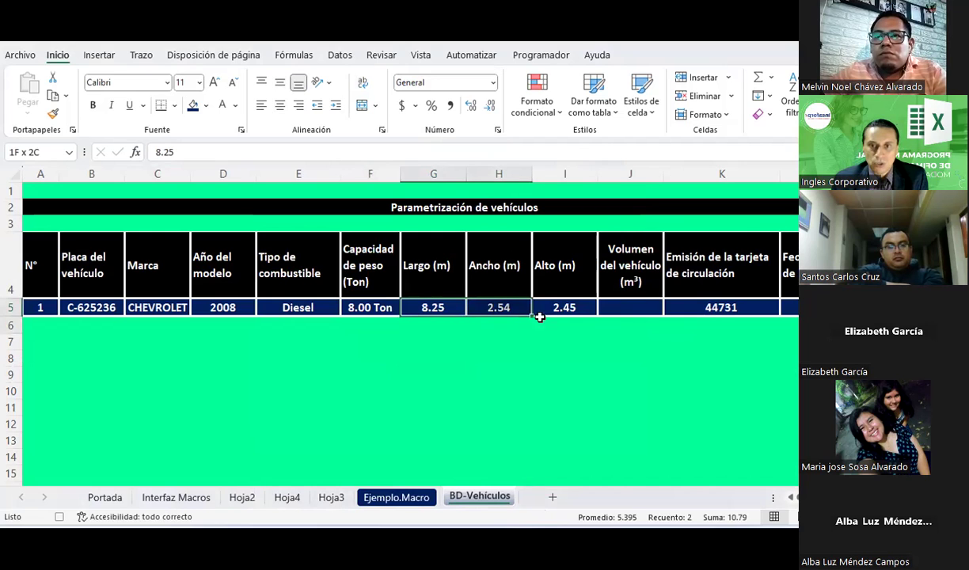
pyautogui.rightClick(566, 309)
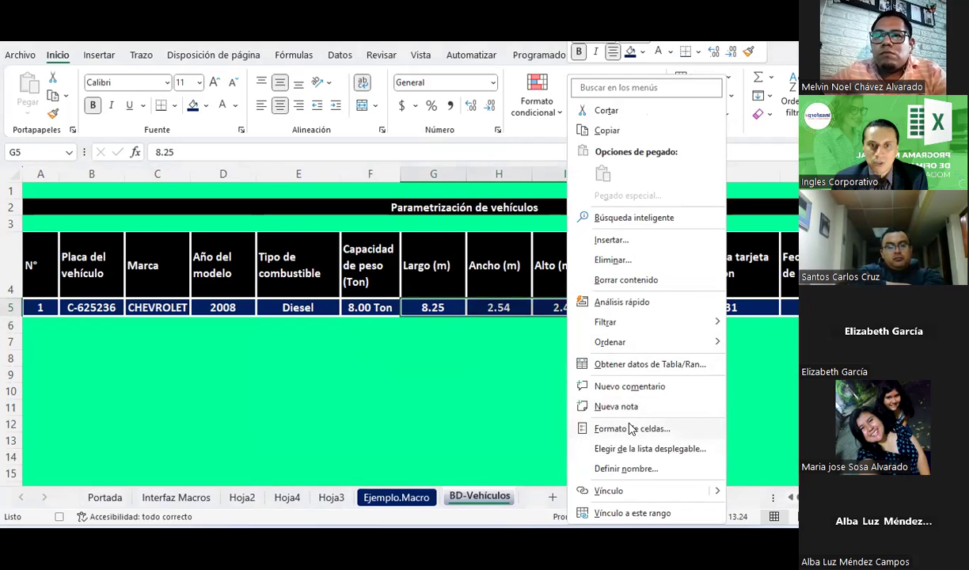
pyautogui.click(661, 427)
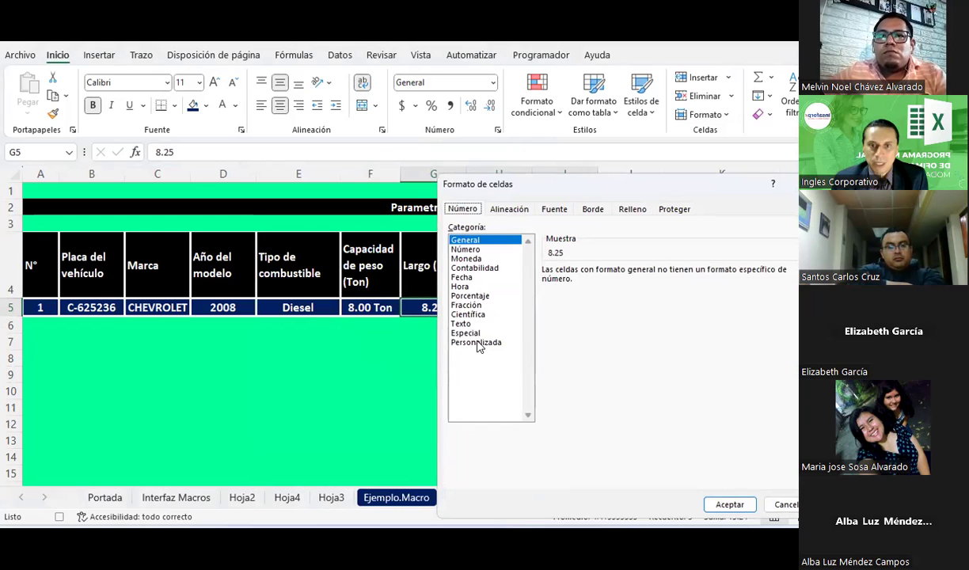
pyautogui.click(477, 343)
pyautogui.click(562, 333)
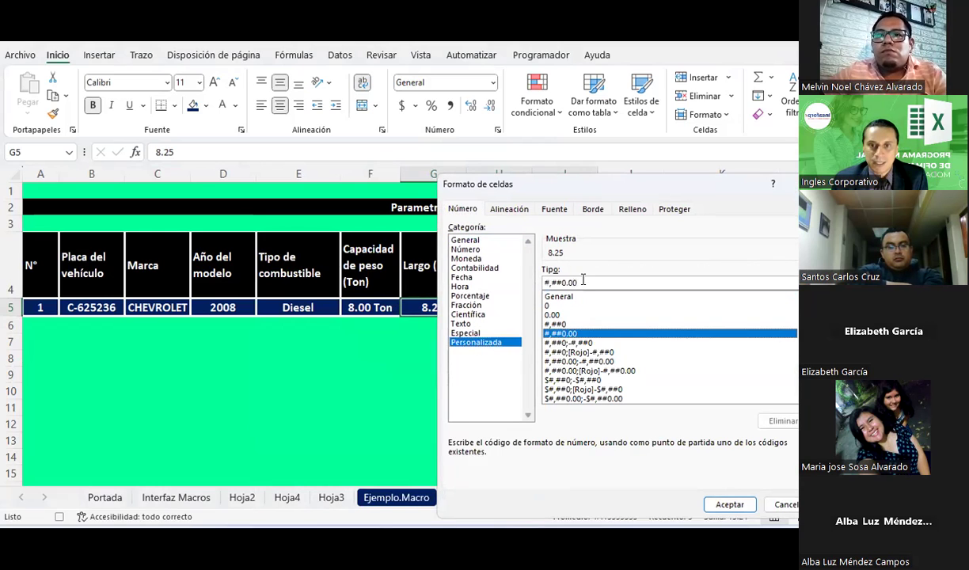
pyautogui.click(582, 281)
pyautogui.write('"m"')
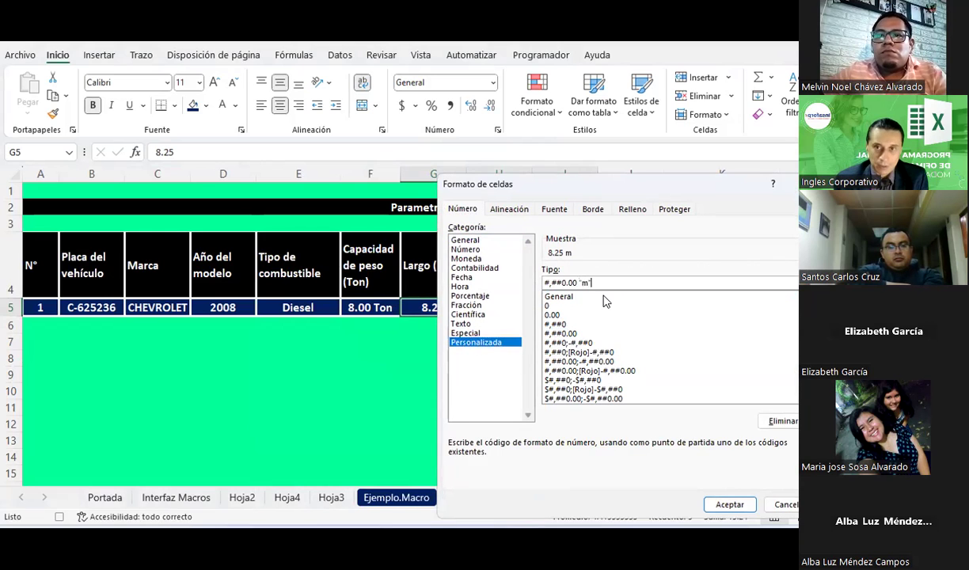
pyautogui.click(729, 504)
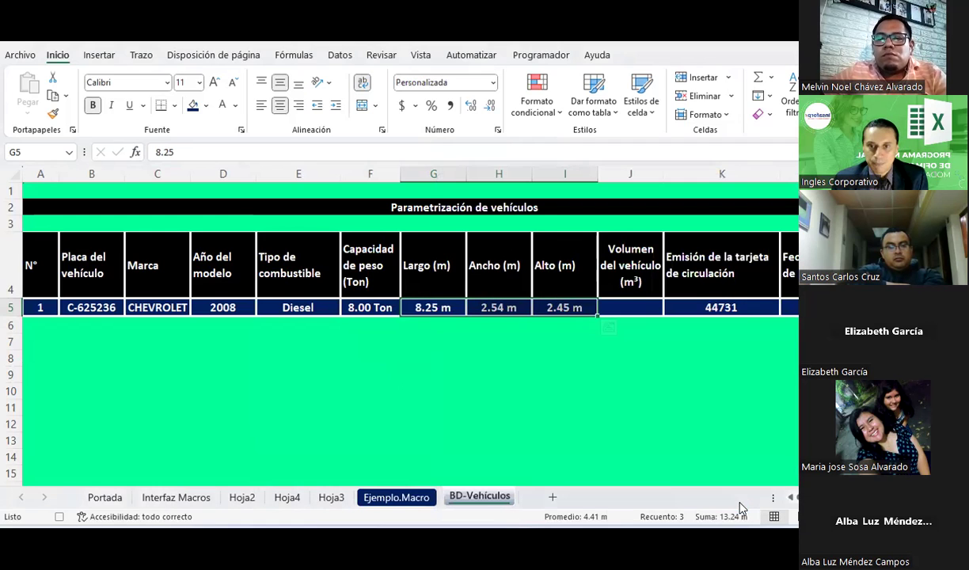
# Enter the volume formula =G5*H5*I5 in J5.
pyautogui.click(627, 307)
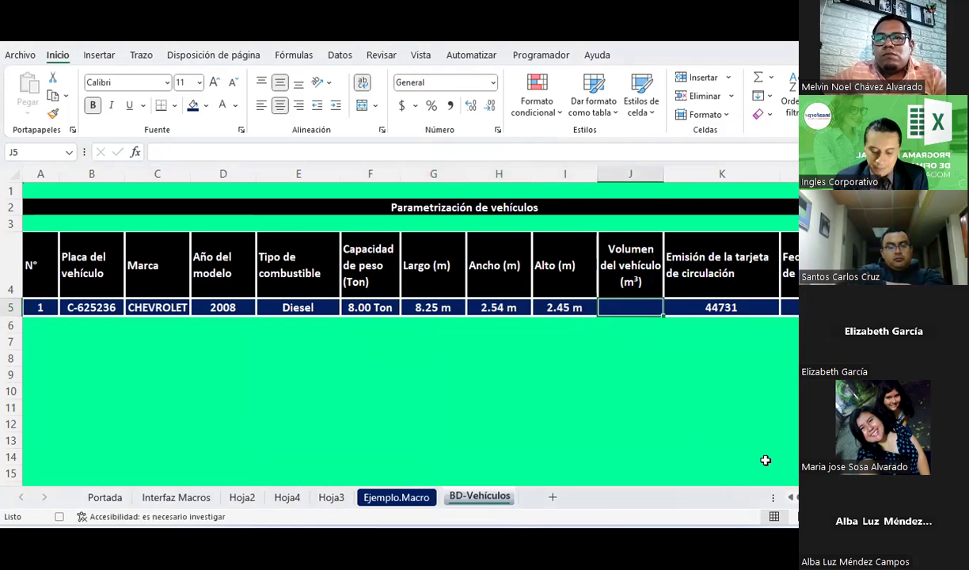
pyautogui.write('=')
pyautogui.press('Left')
pyautogui.press('Left')
pyautogui.press('Left')
pyautogui.write('*')
pyautogui.click(499, 307)
pyautogui.write('*')
pyautogui.press('Left')
pyautogui.press('Return')
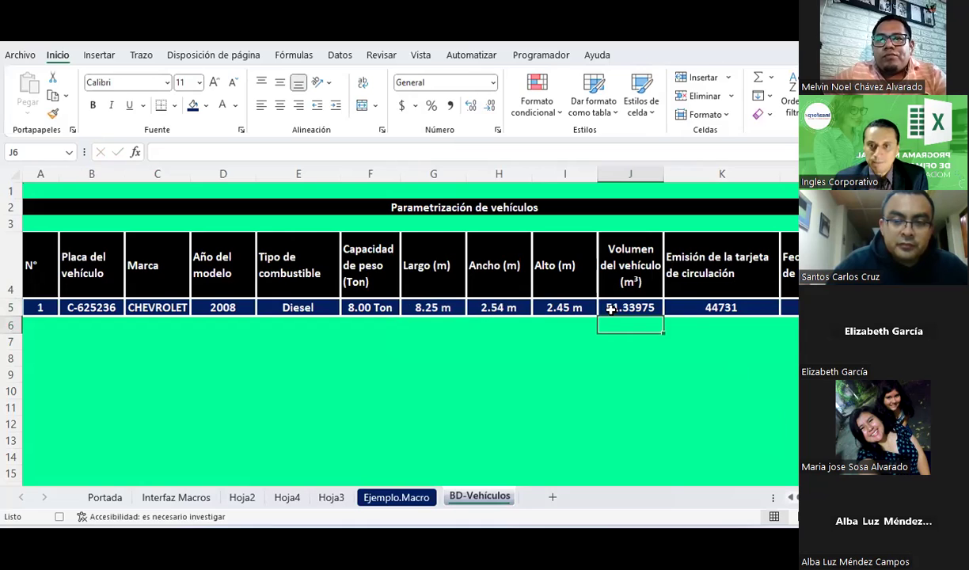
# Review the volume heading's m³ unit and J5's formula and number formats, leaving them unchanged.
pyautogui.doubleClick(633, 274)
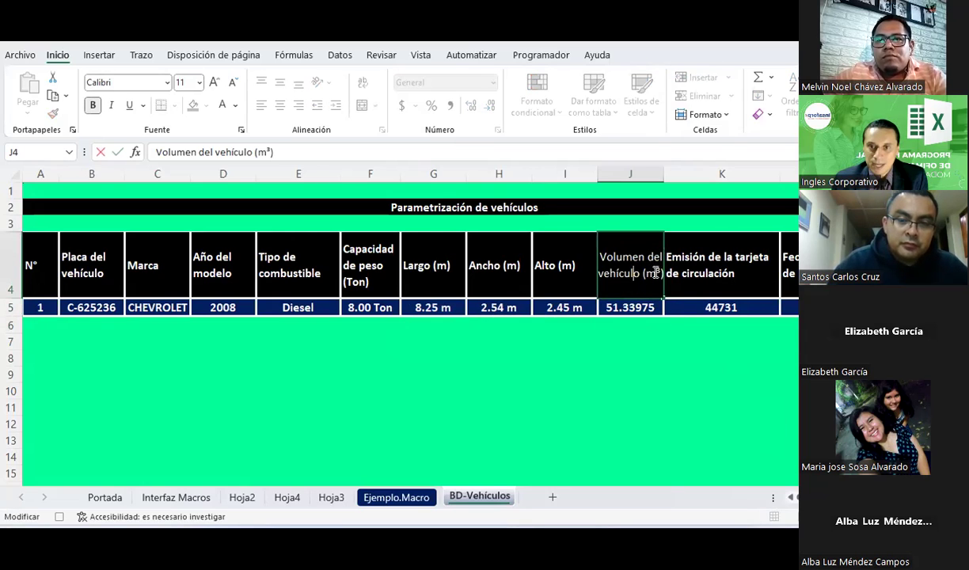
pyautogui.doubleClick(649, 272)
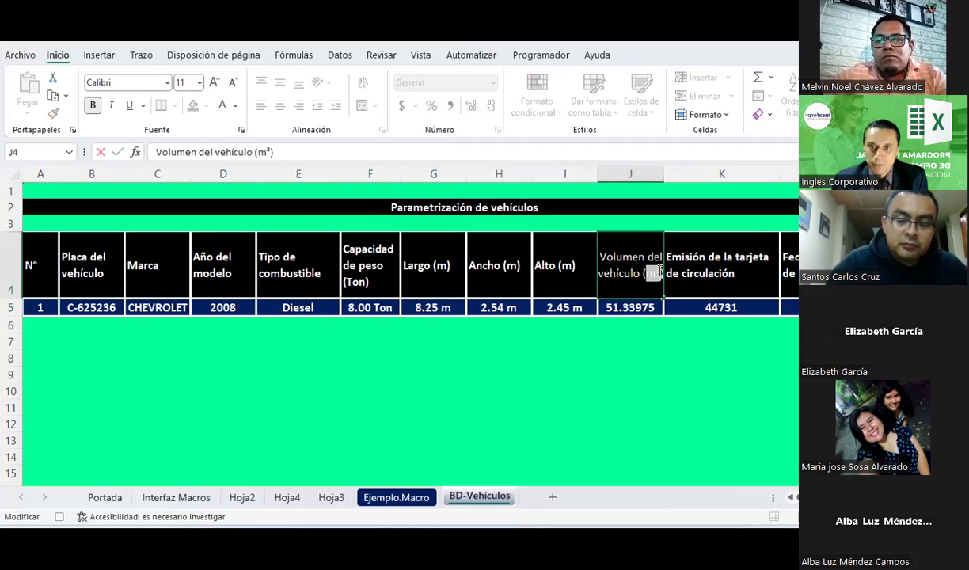
pyautogui.click(640, 315)
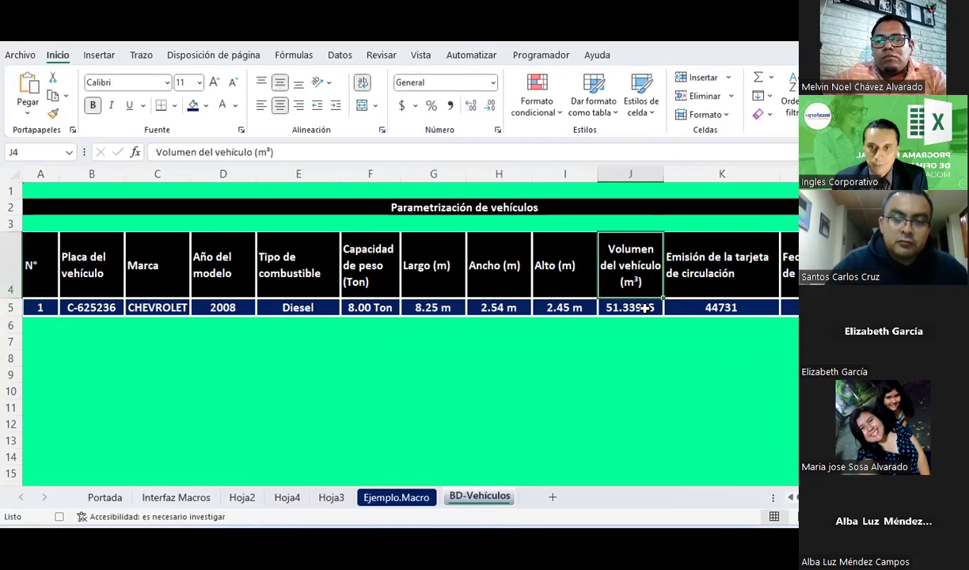
pyautogui.doubleClick(640, 315)
pyautogui.press('Escape')
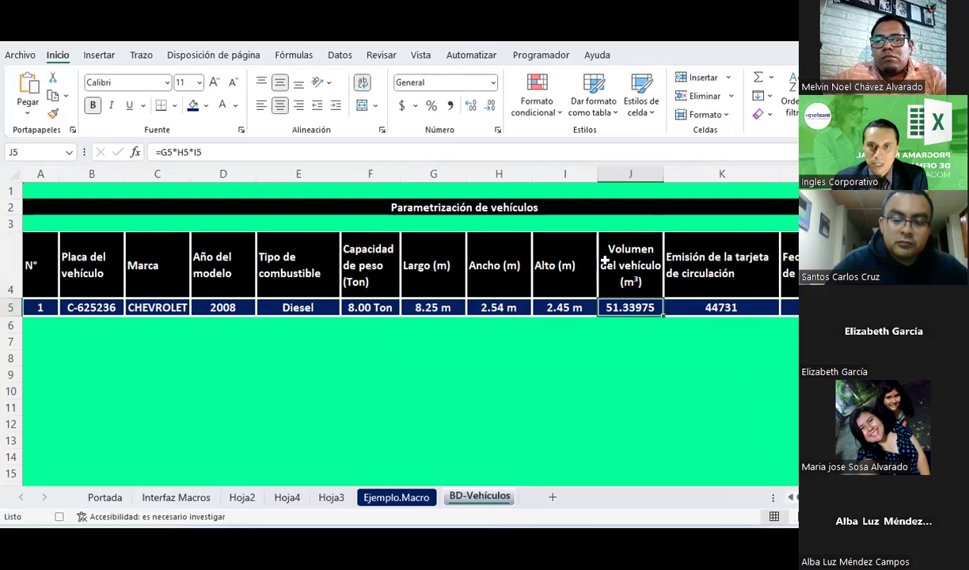
pyautogui.click(493, 82)
pyautogui.click(544, 341)
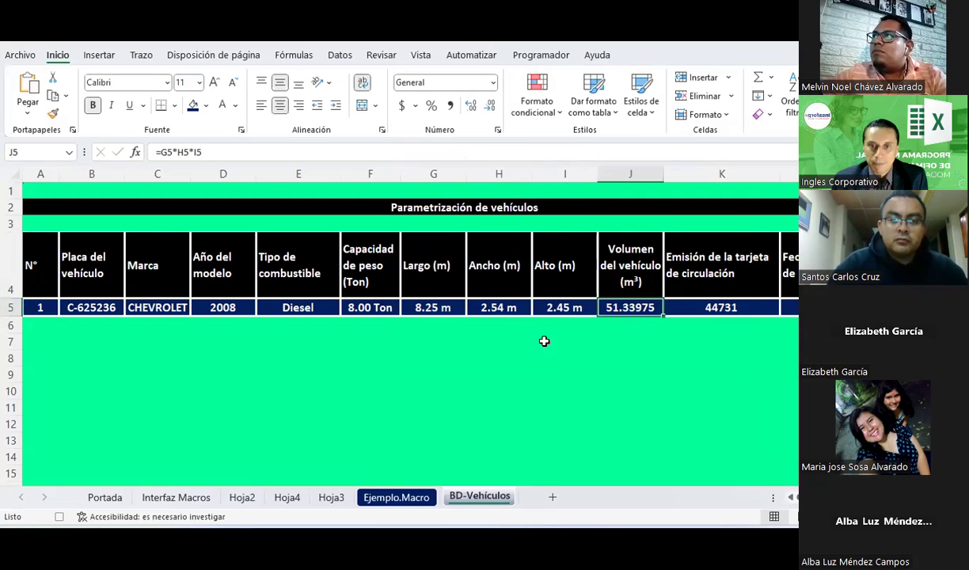
# Format J5 with a custom #,##0.00 "m³" code so it shows 51.34 m³.
pyautogui.rightClick(615, 307)
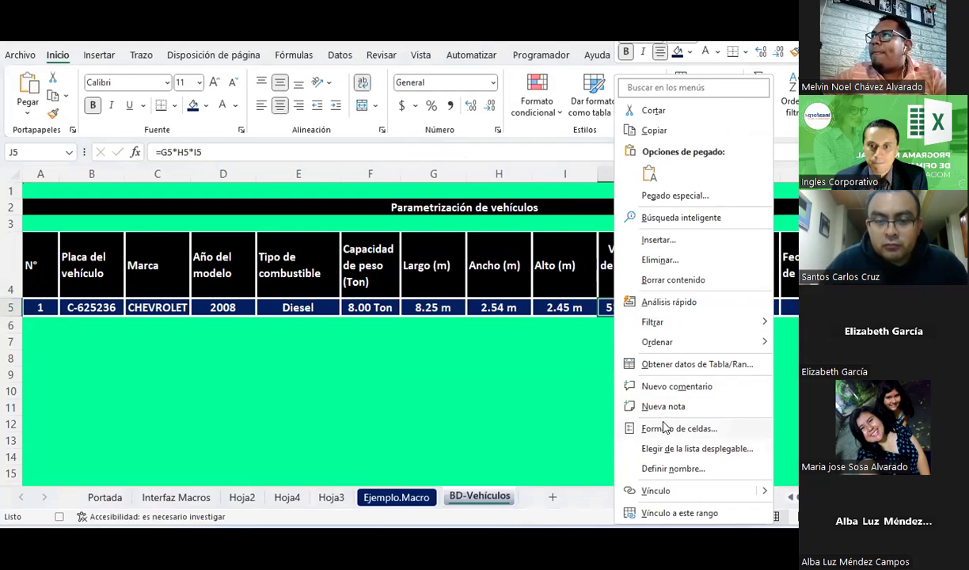
pyautogui.click(666, 428)
pyautogui.click(515, 342)
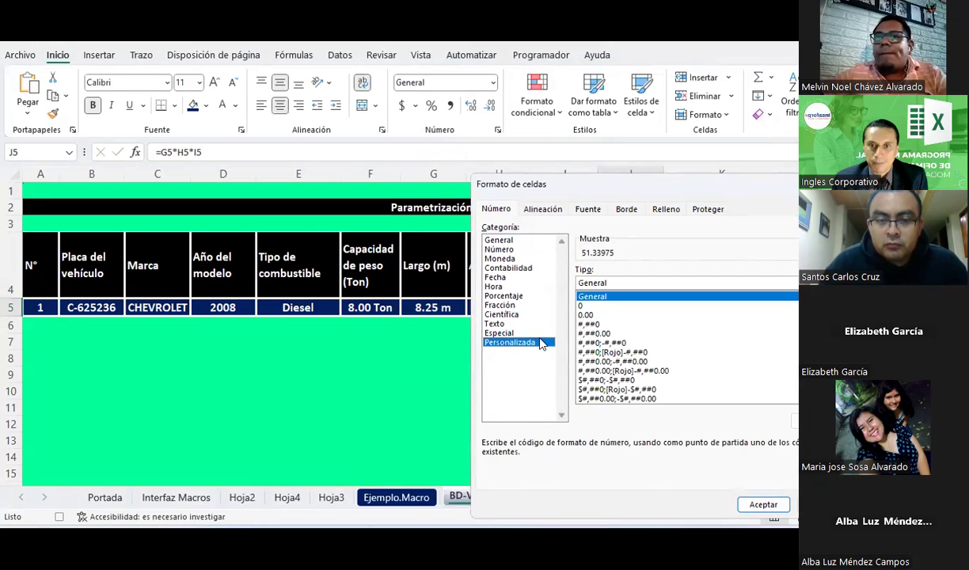
pyautogui.click(591, 333)
pyautogui.click(620, 279)
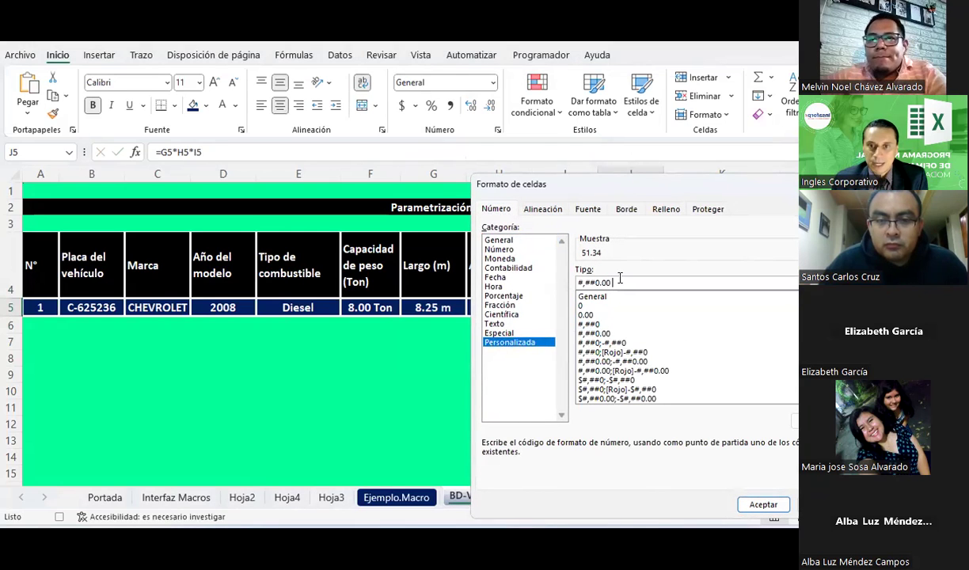
pyautogui.write('"m³')
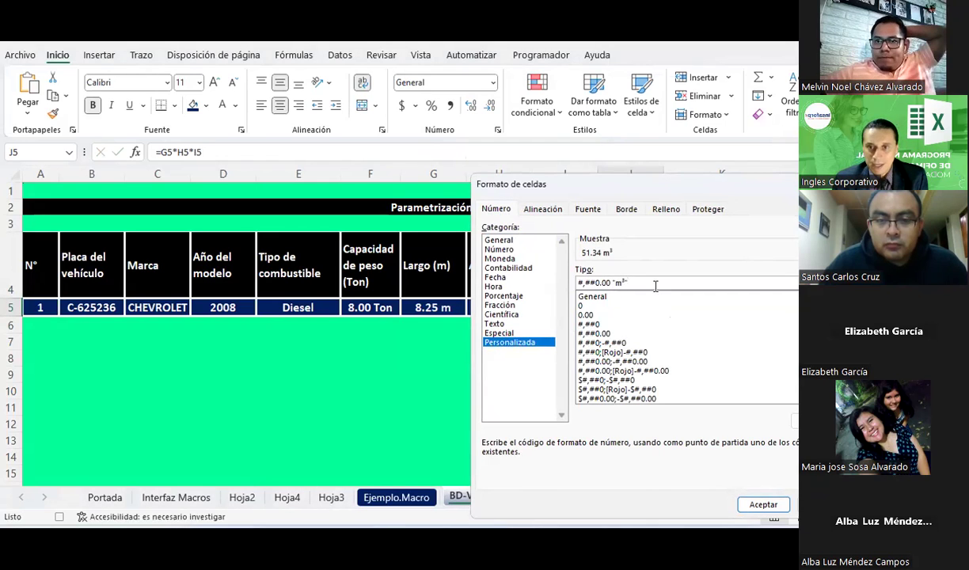
pyautogui.click(764, 505)
pyautogui.click(739, 310)
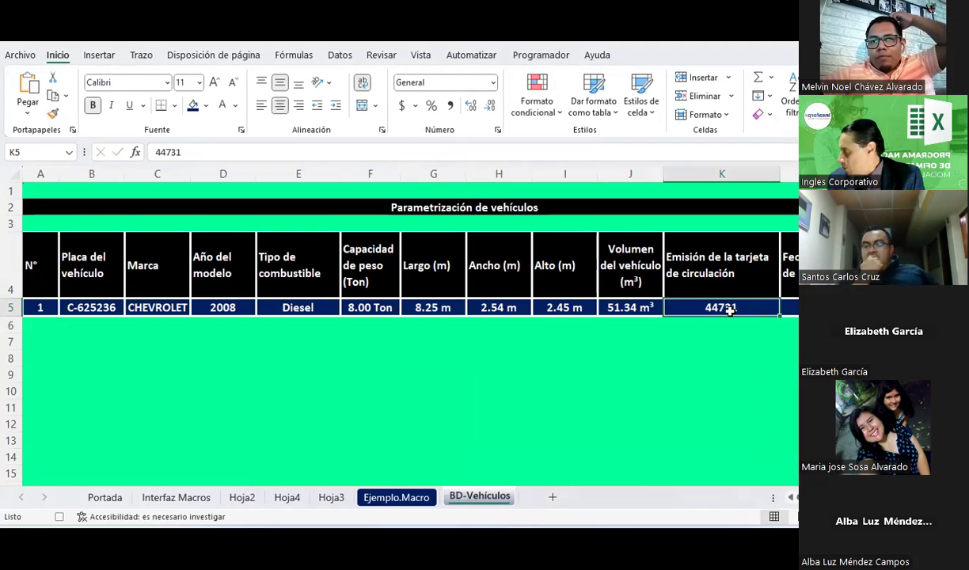
# Apply the custom d-mmm-yy format to K5 so the issue date reads 19-jun-22.
pyautogui.rightClick(732, 317)
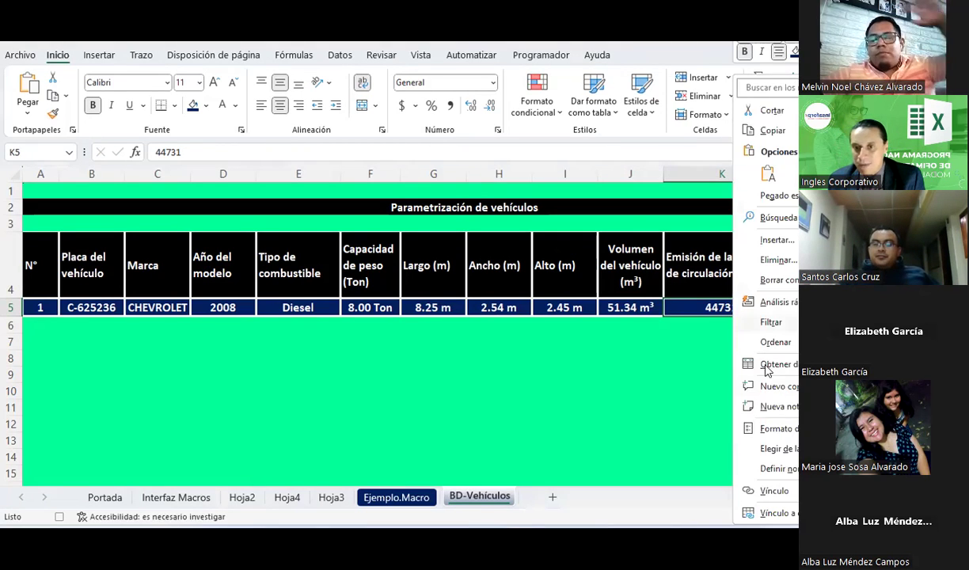
pyautogui.click(748, 418)
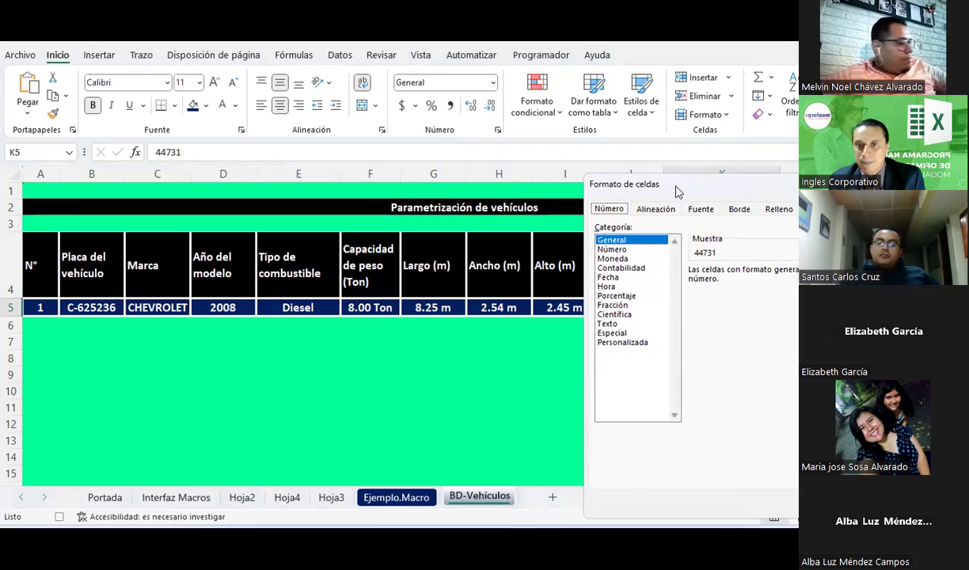
pyautogui.click(358, 298)
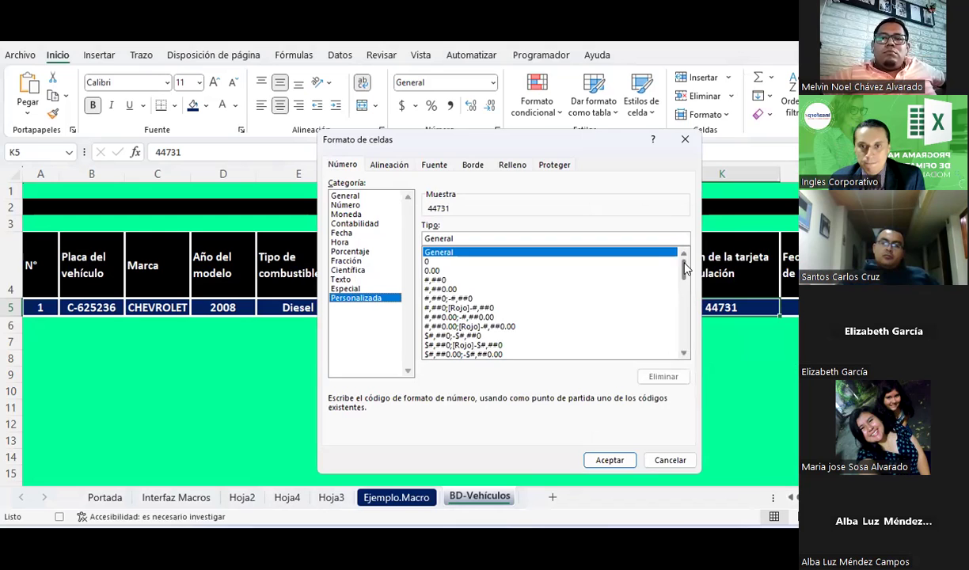
pyautogui.moveTo(685, 269); pyautogui.dragTo(685, 298)
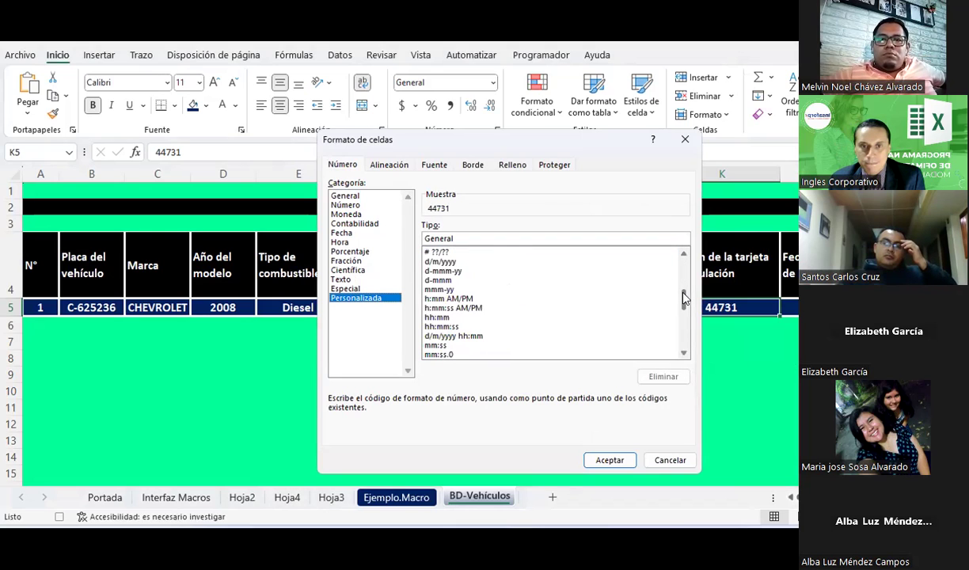
pyautogui.click(440, 272)
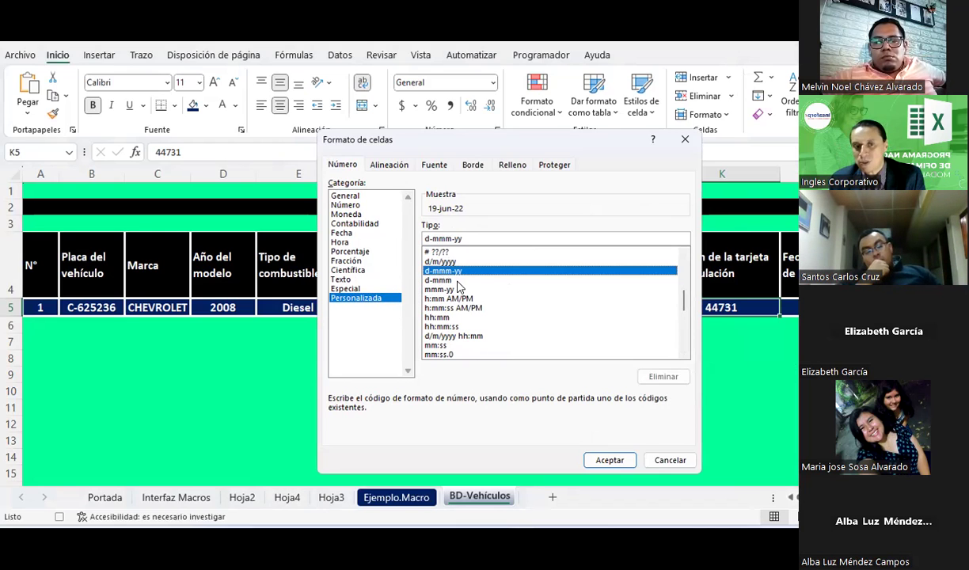
pyautogui.click(602, 457)
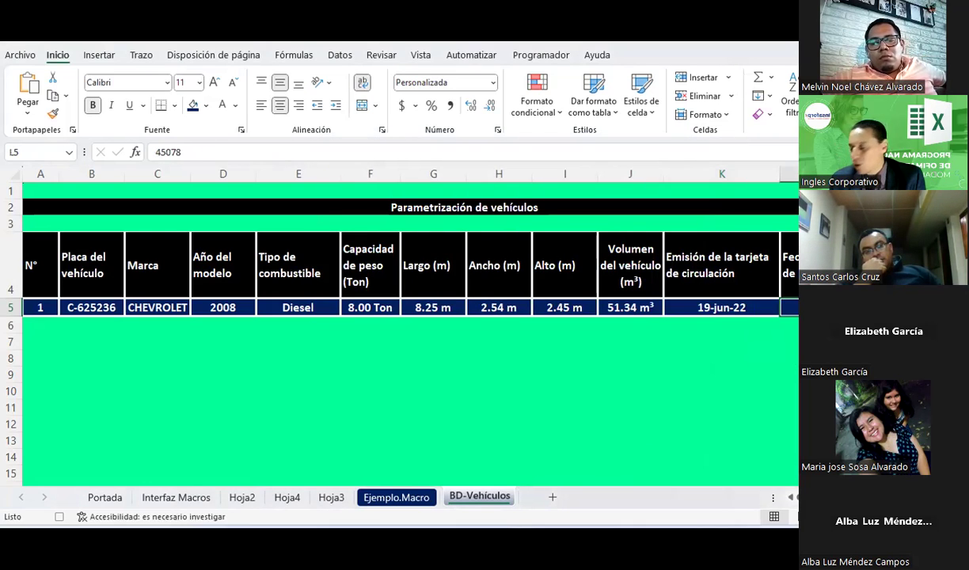
# Apply the mmm-yy month-year format to the expiry date in L5.
pyautogui.hotkey('ctrl', 'shift', '~')
pyautogui.rightClick(788, 308)
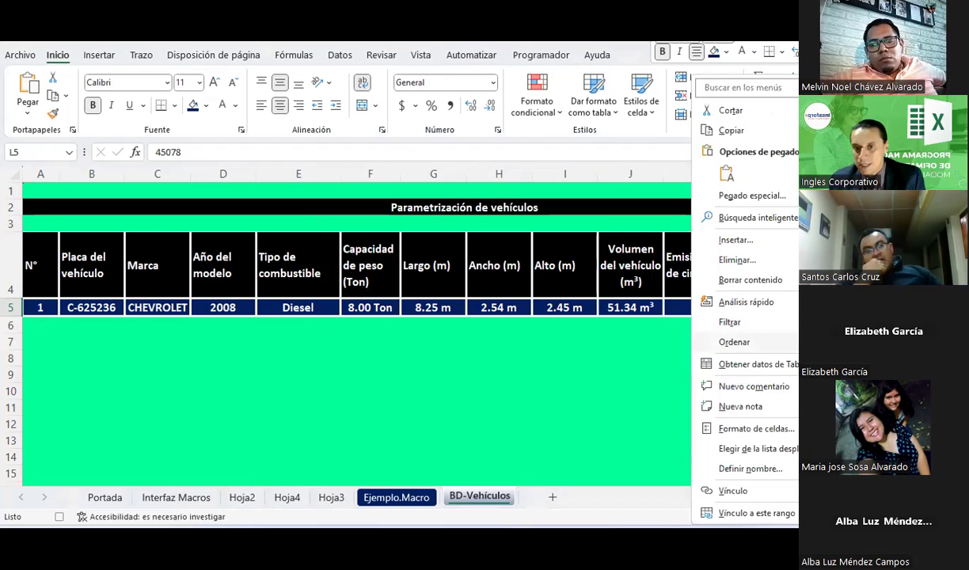
pyautogui.click(771, 428)
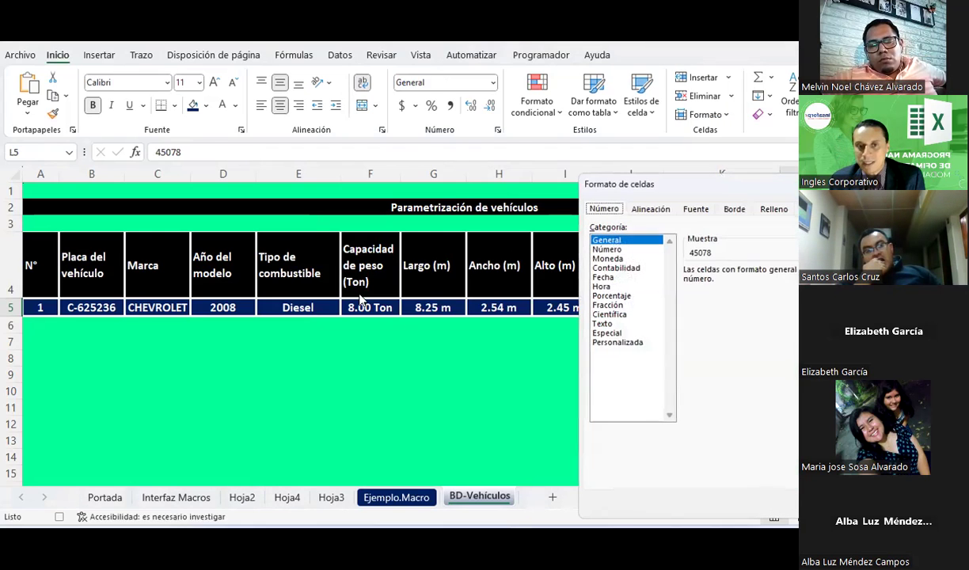
pyautogui.click(625, 342)
pyautogui.moveTo(668, 186); pyautogui.dragTo(254, 113)
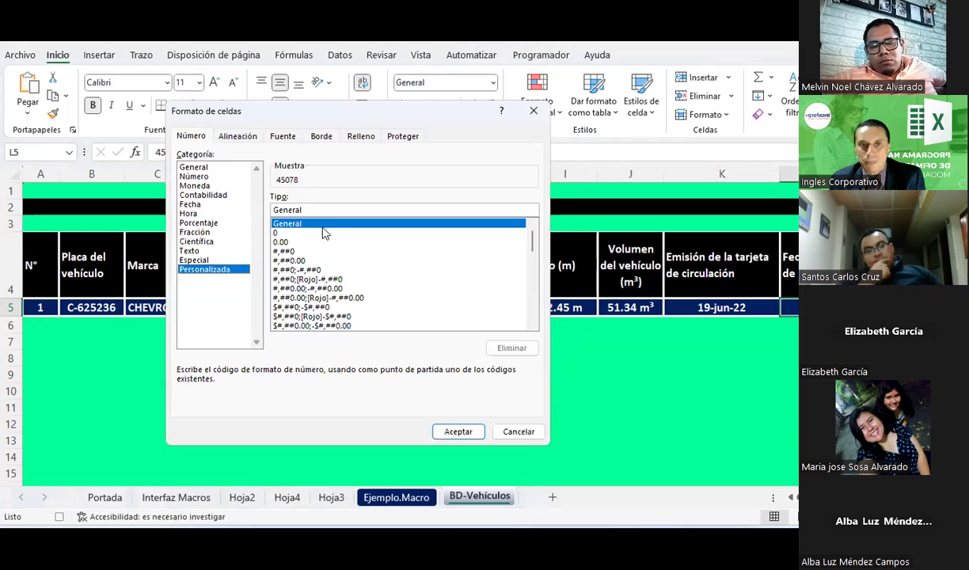
pyautogui.moveTo(529, 242); pyautogui.dragTo(536, 269)
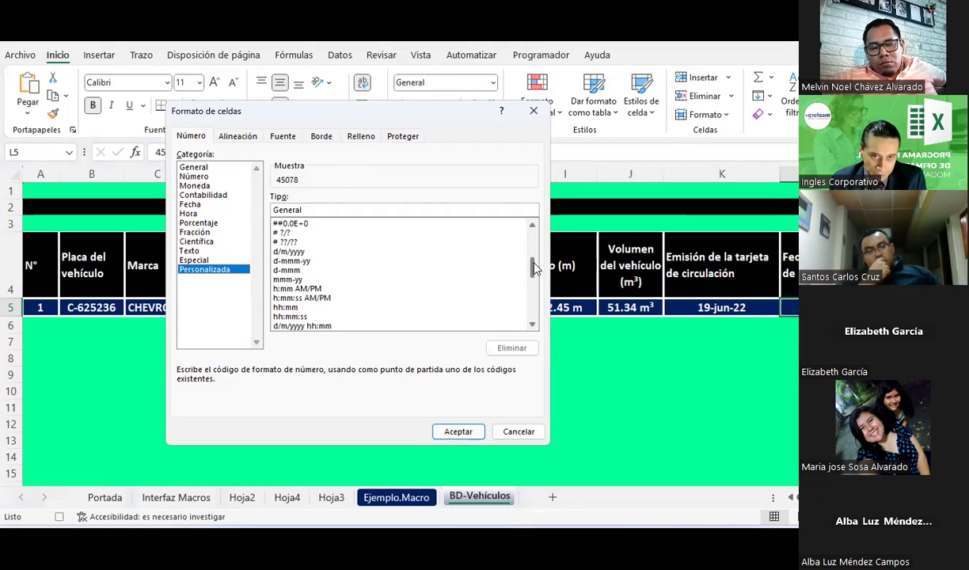
pyautogui.click(290, 280)
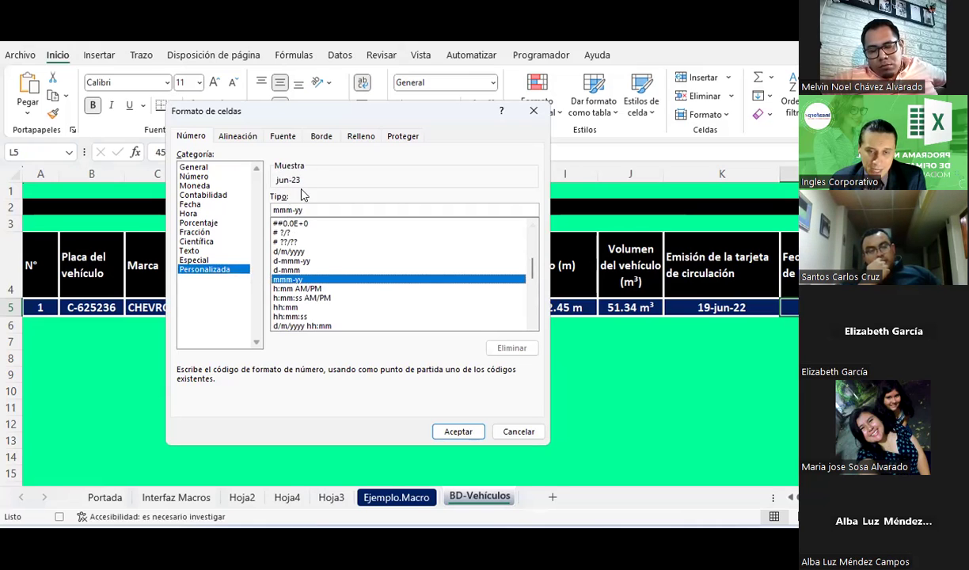
pyautogui.click(461, 432)
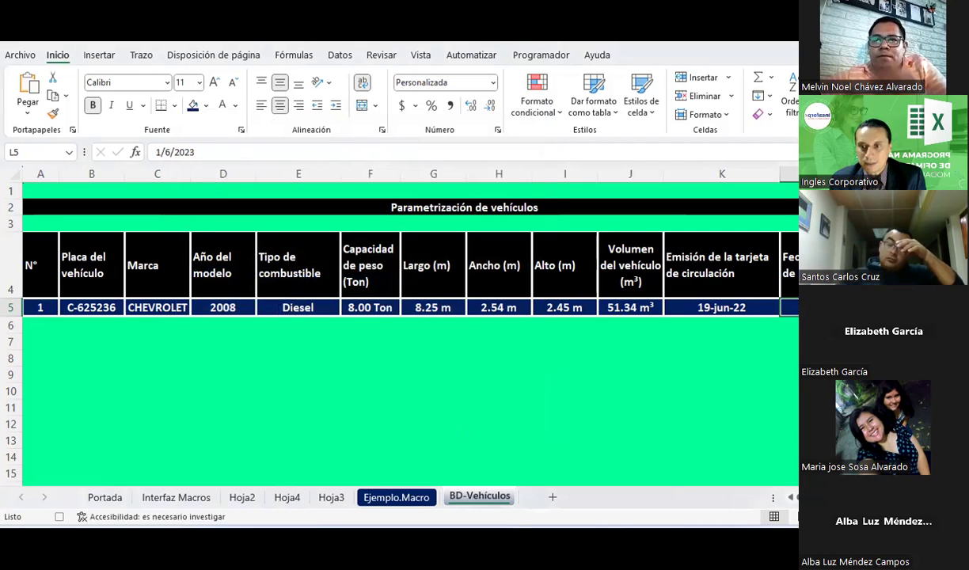
pyautogui.click(794, 341)
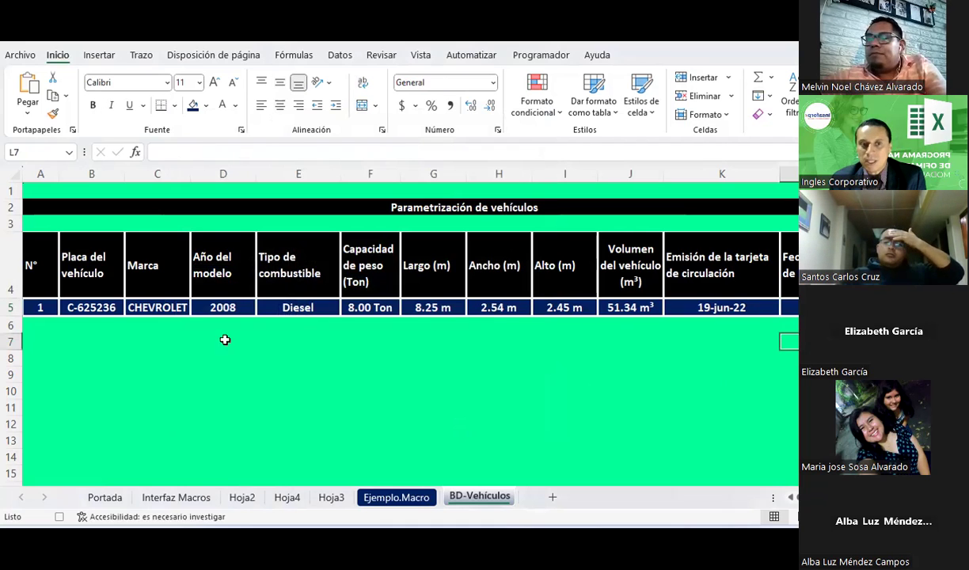
# Review each value in row 5 from the plate in B5 to the expiry date.
pyautogui.click(78, 308)
pyautogui.click(162, 307)
pyautogui.click(231, 306)
pyautogui.click(293, 307)
pyautogui.click(366, 302)
pyautogui.click(433, 304)
pyautogui.click(498, 304)
pyautogui.click(564, 304)
pyautogui.click(630, 306)
pyautogui.click(684, 305)
pyautogui.click(764, 307)
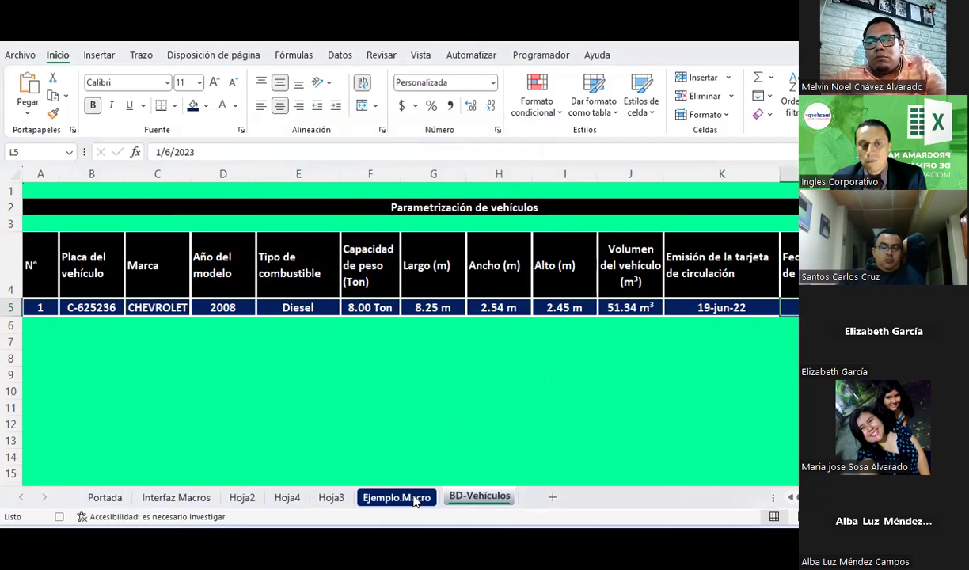
# On Ejemplo.Macro, clear the plate, brand, model year and fuel type fields.
pyautogui.click(415, 499)
pyautogui.scroll(1, 415, 324)
pyautogui.scroll(2, 411, 320)
pyautogui.scroll(1, 407, 309)
pyautogui.scroll(1, 404, 285)
pyautogui.click(403, 259)
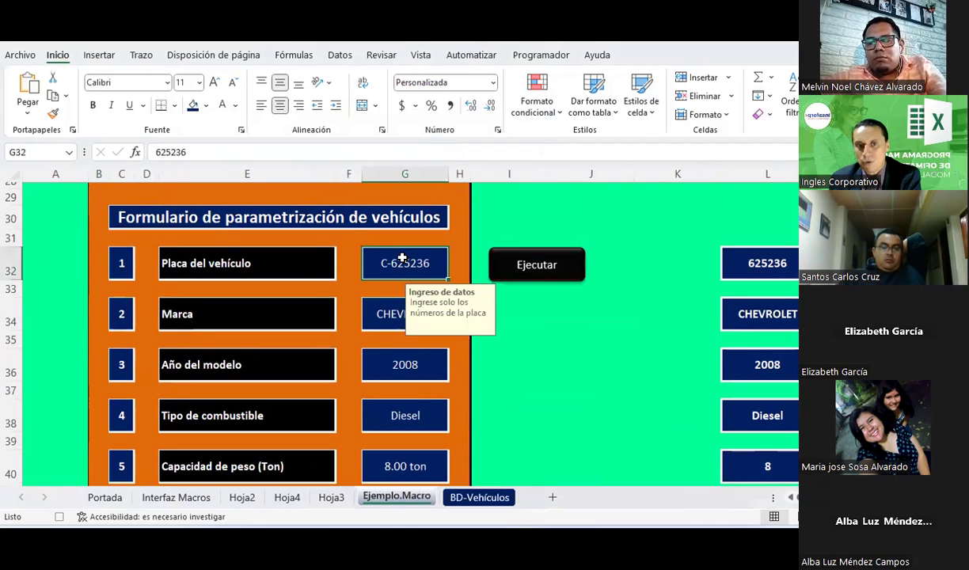
pyautogui.press('Delete')
pyautogui.click(385, 314)
pyautogui.press('Delete')
pyautogui.click(390, 364)
pyautogui.press('Delete')
pyautogui.click(403, 412)
pyautogui.press('Delete')
# Clear the weight capacity, length, width, height, issue and expiry date fields, then return to the plate field.
pyautogui.scroll(-1, 400, 396)
pyautogui.click(396, 367)
pyautogui.press('Delete')
pyautogui.click(397, 415)
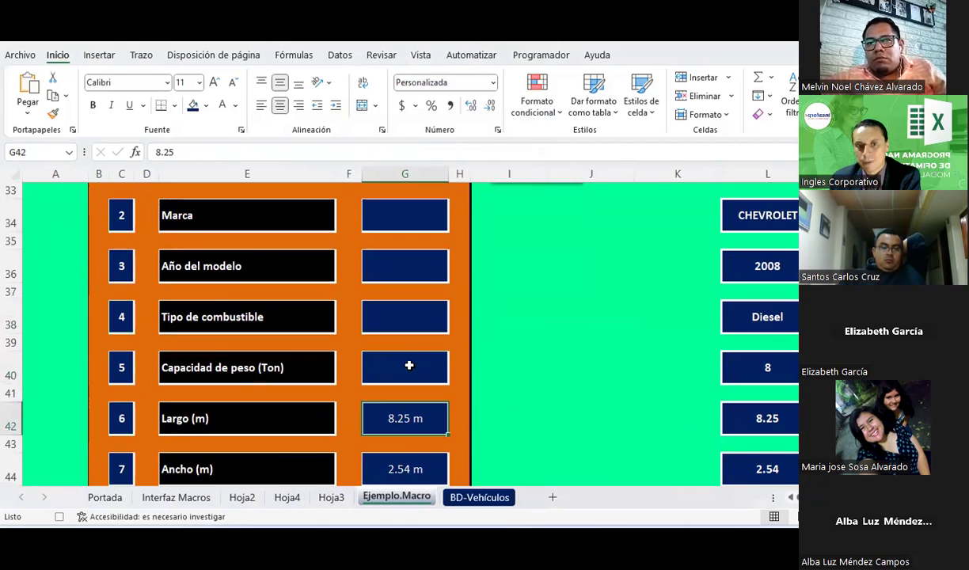
pyautogui.press('Delete')
pyautogui.click(403, 369)
pyautogui.press('Delete')
pyautogui.click(404, 420)
pyautogui.press('Delete')
pyautogui.scroll(-1, 396, 348)
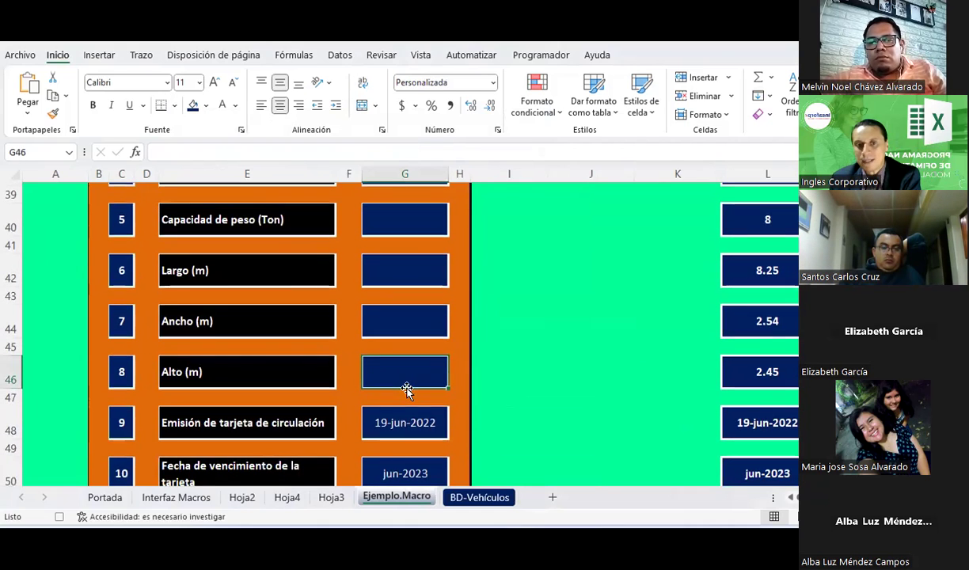
pyautogui.click(402, 420)
pyautogui.press('Delete')
pyautogui.scroll(-1, 406, 386)
pyautogui.click(377, 374)
pyautogui.press('Delete')
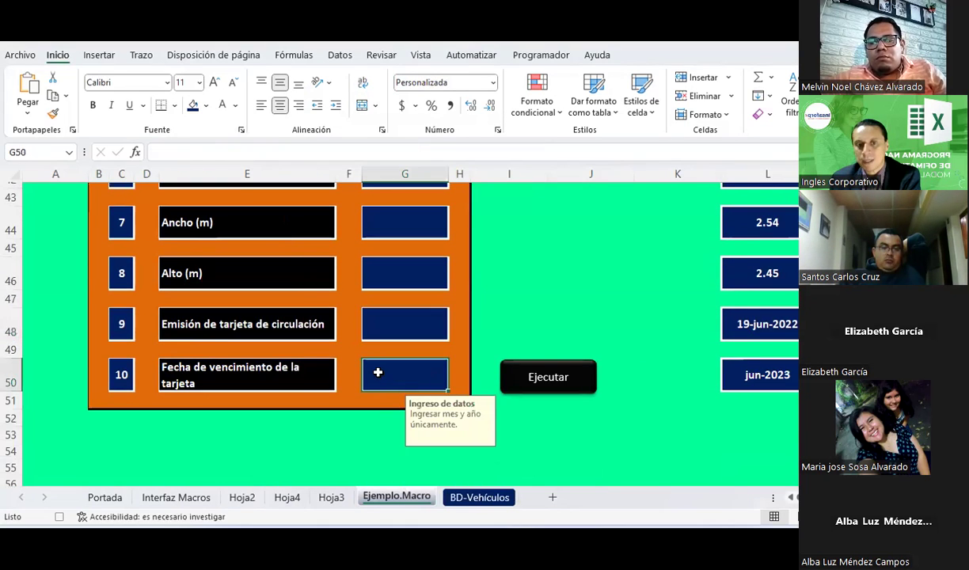
pyautogui.scroll(1, 378, 370)
pyautogui.scroll(1, 378, 369)
pyautogui.scroll(1, 379, 369)
pyautogui.scroll(1, 379, 368)
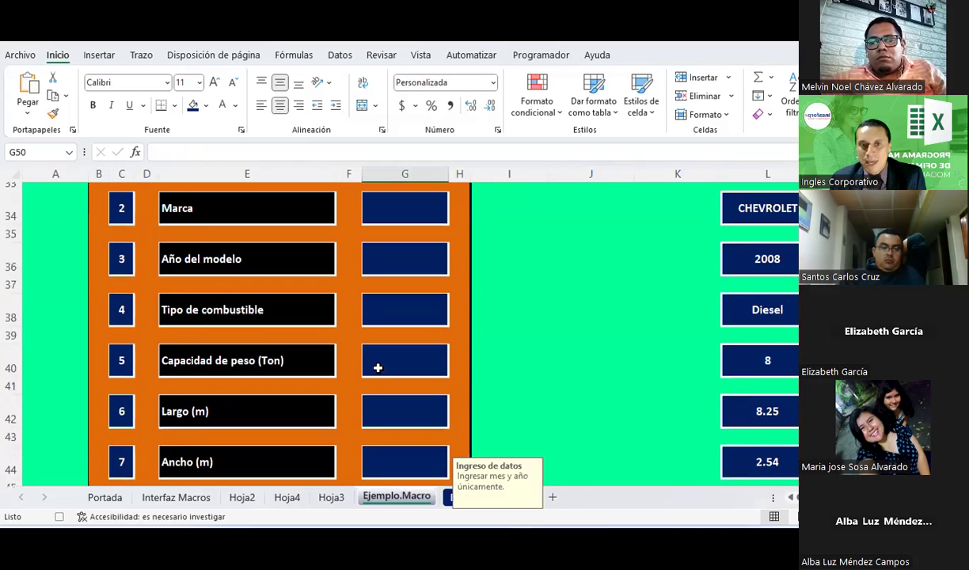
pyautogui.scroll(1, 403, 238)
pyautogui.scroll(1, 388, 208)
pyautogui.scroll(1, 385, 208)
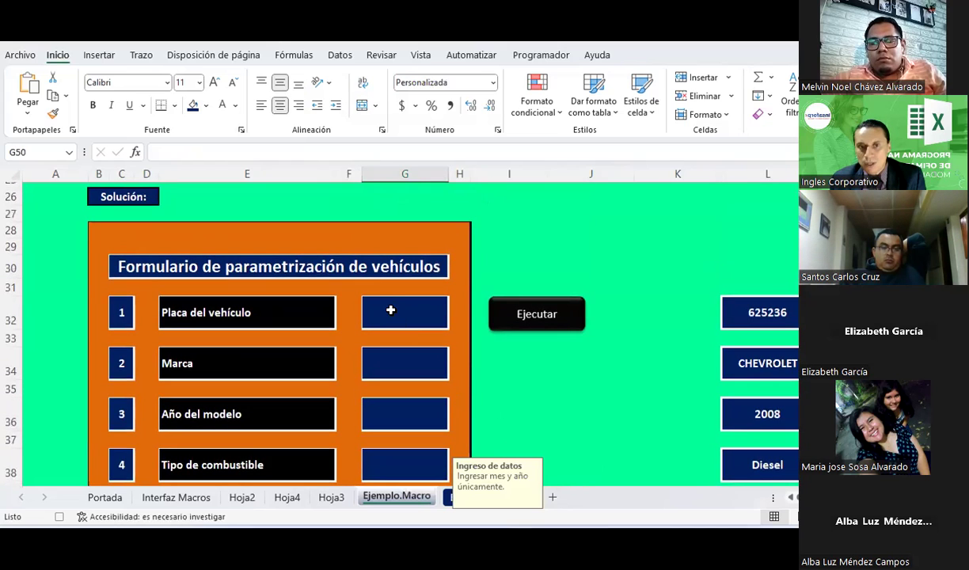
pyautogui.click(400, 315)
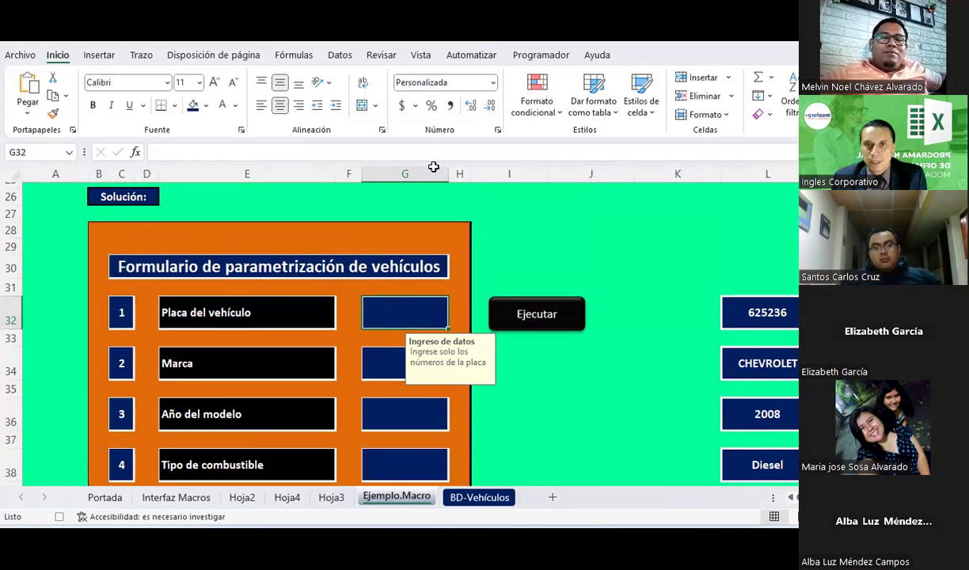
# Stop the macro recording from Programador and run Ejecutar to record the vehicle.
pyautogui.click(538, 55)
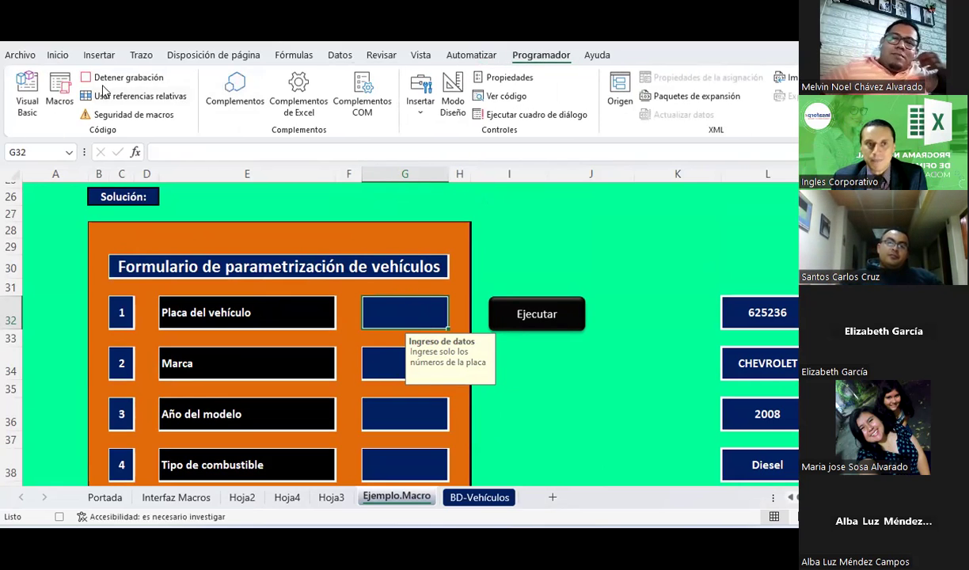
pyautogui.click(107, 82)
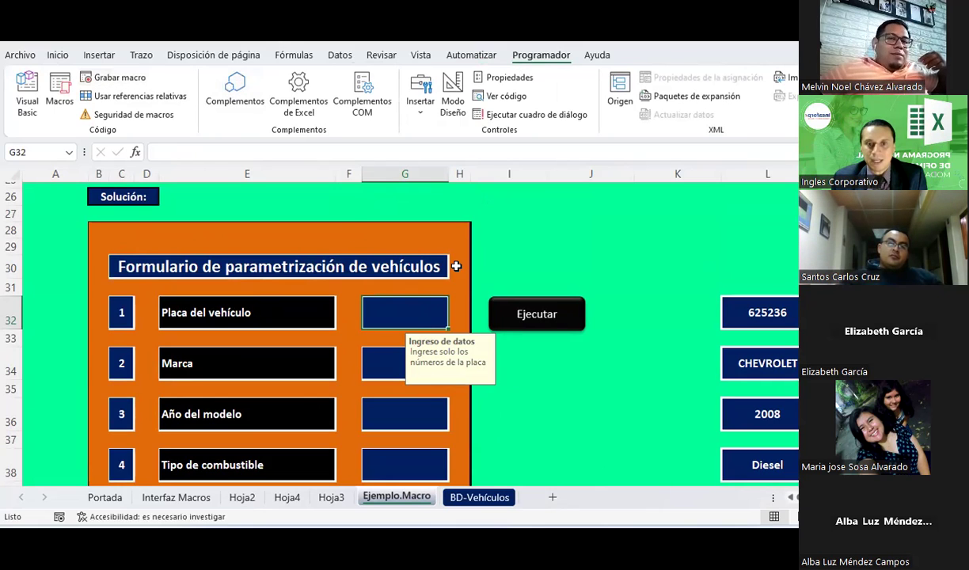
pyautogui.click(527, 245)
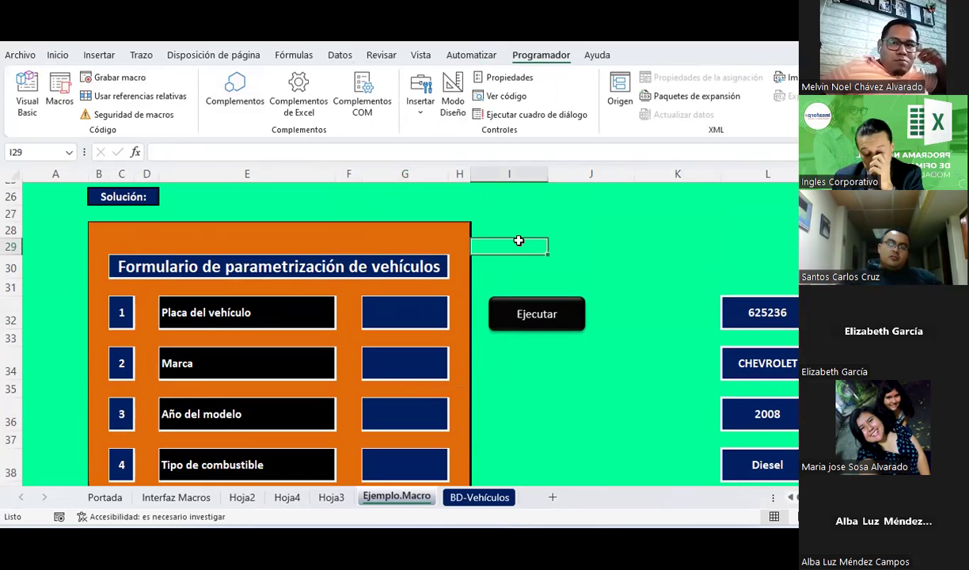
pyautogui.click(523, 314)
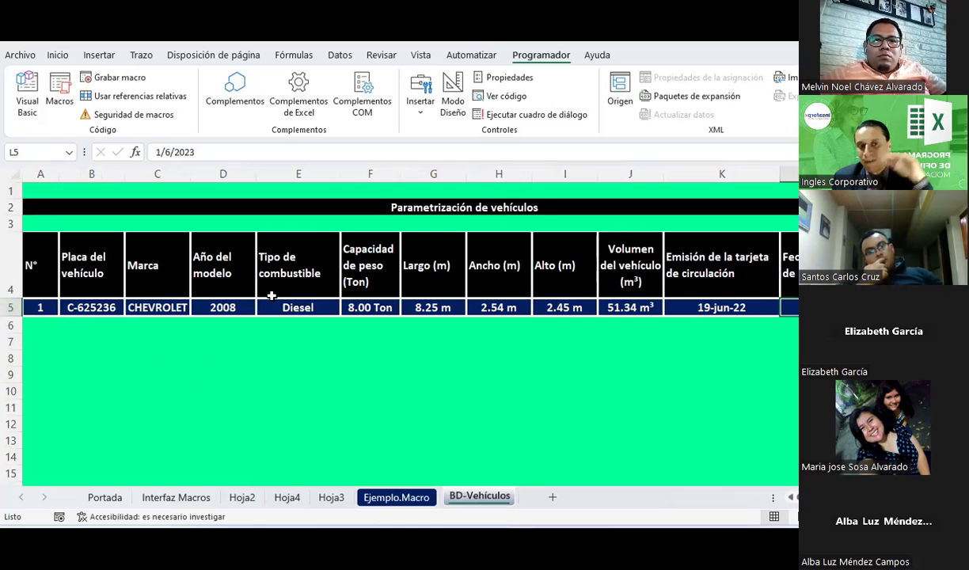
# On Ejemplo.Macro, assign the IngresoForms macro to the upper Ejecutar button.
pyautogui.click(390, 499)
pyautogui.click(611, 383)
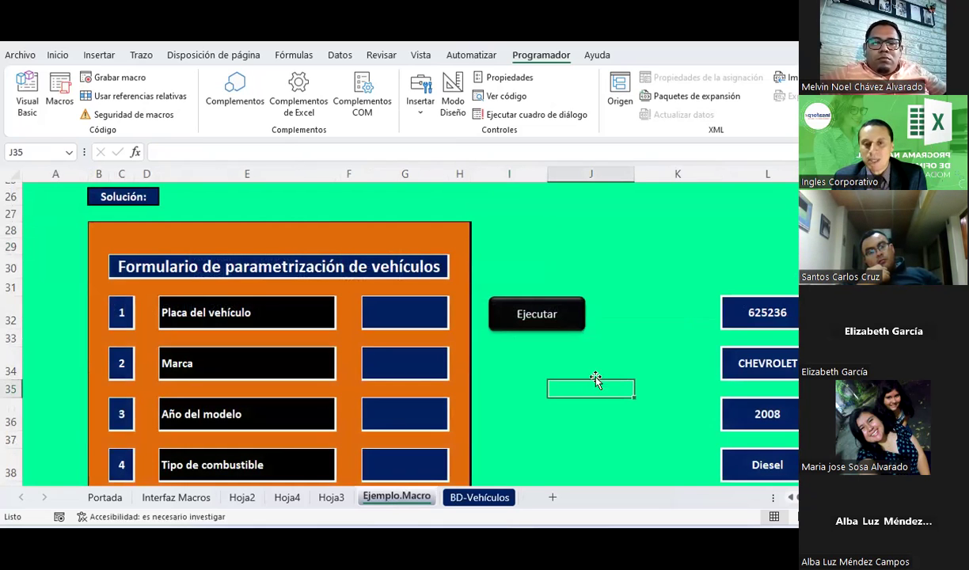
pyautogui.rightClick(569, 328)
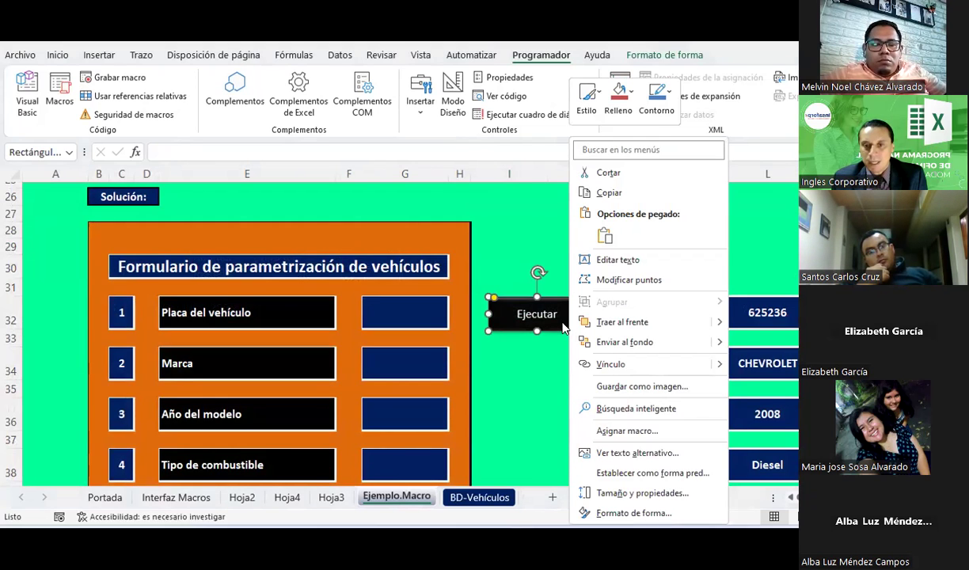
pyautogui.click(622, 431)
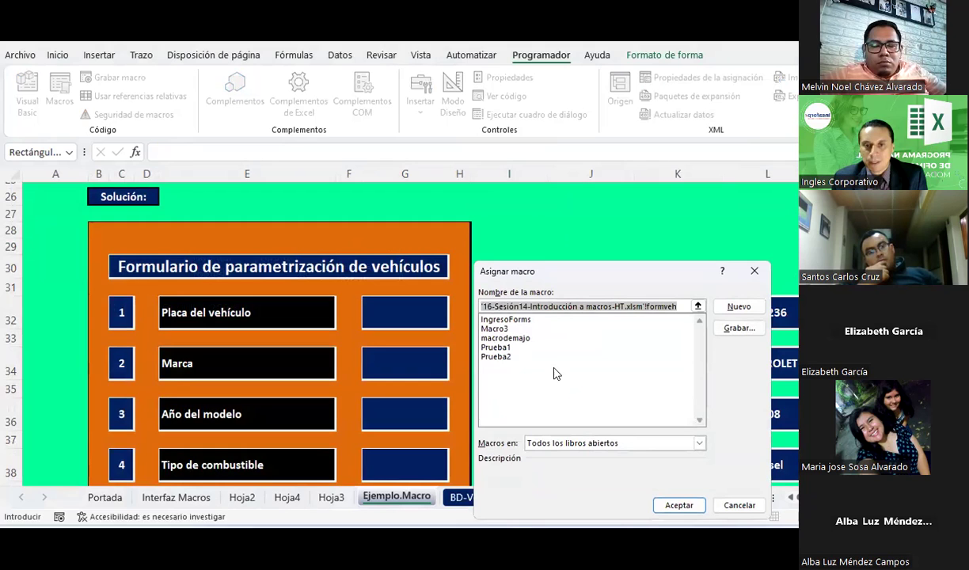
pyautogui.click(505, 319)
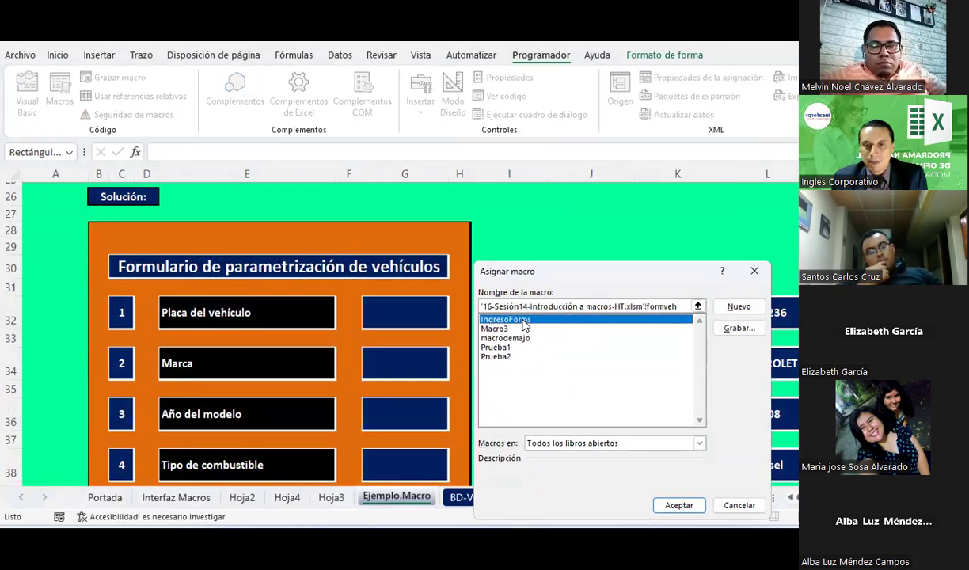
pyautogui.click(669, 505)
# Assign IngresoForms to the lower Ejecutar button as well, then select the plate field.
pyautogui.scroll(-3, 627, 352)
pyautogui.scroll(-2, 627, 353)
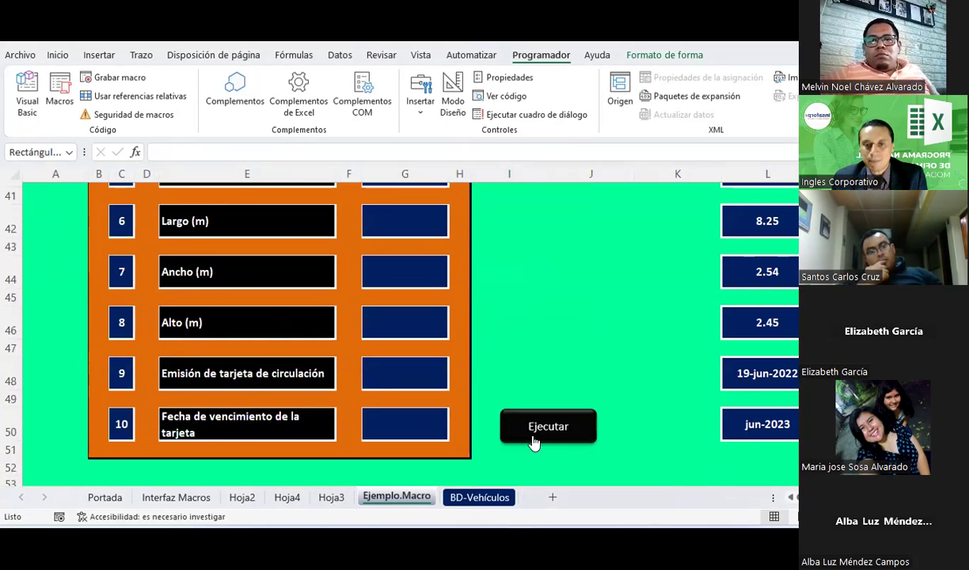
pyautogui.rightClick(535, 431)
pyautogui.click(551, 372)
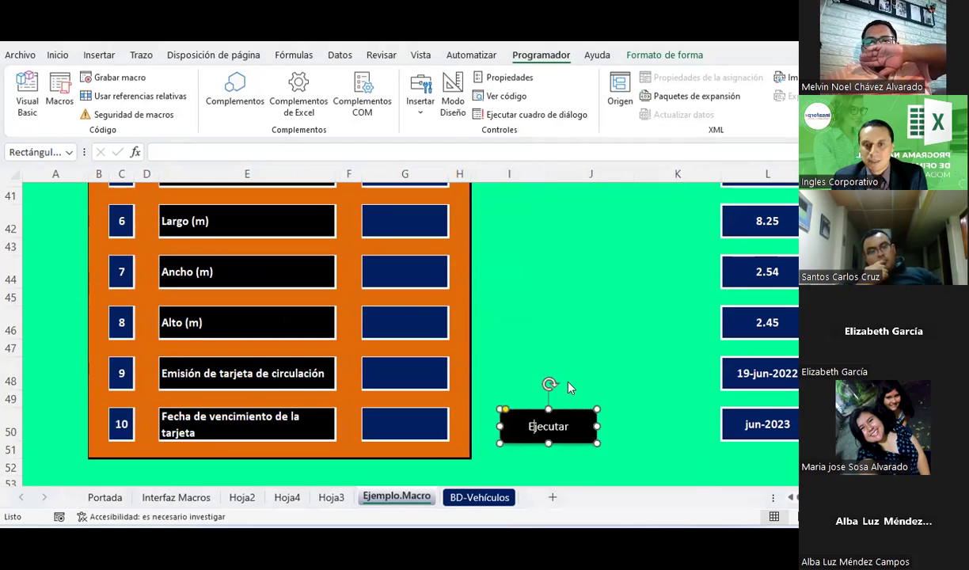
pyautogui.click(464, 302)
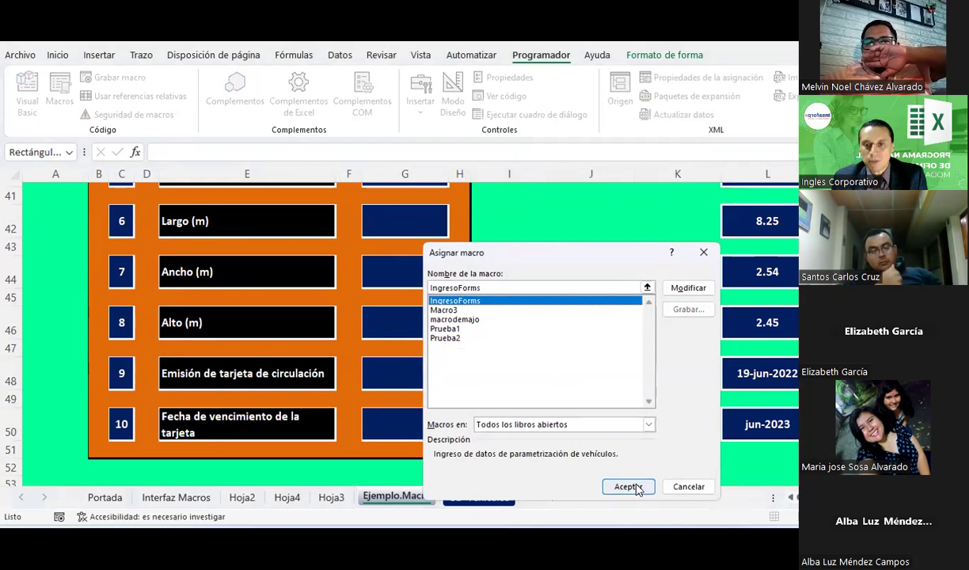
pyautogui.click(640, 486)
pyautogui.scroll(2, 775, 373)
pyautogui.scroll(2, 771, 371)
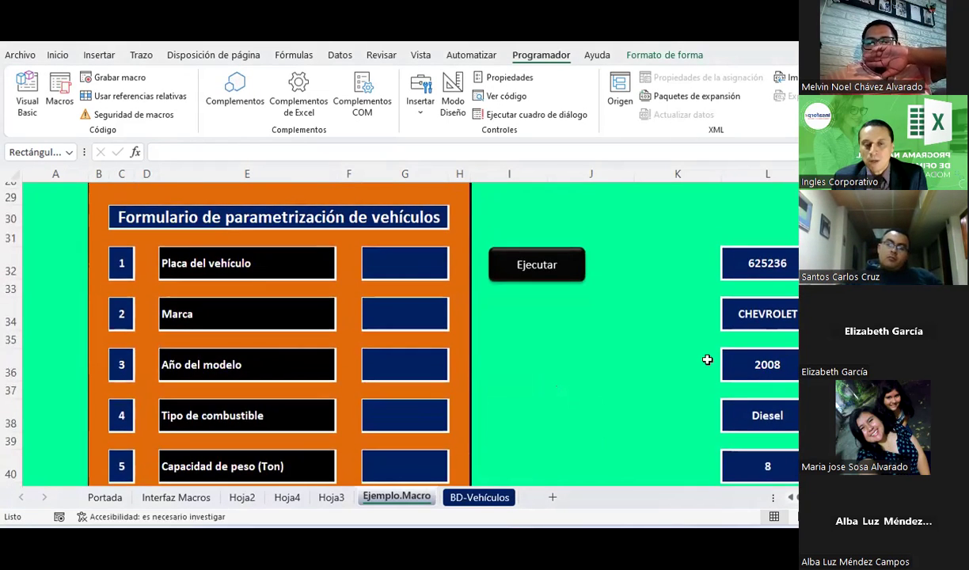
pyautogui.click(409, 262)
# Check the input hints on the form fields, including expiry date G50 and plate G32.
pyautogui.click(389, 366)
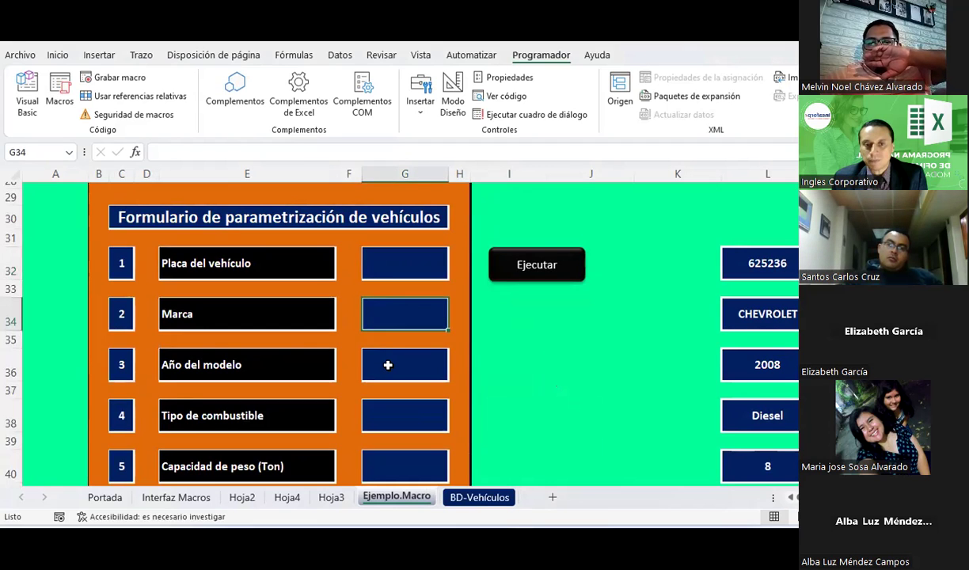
pyautogui.scroll(-1, 390, 366)
pyautogui.scroll(-2, 405, 375)
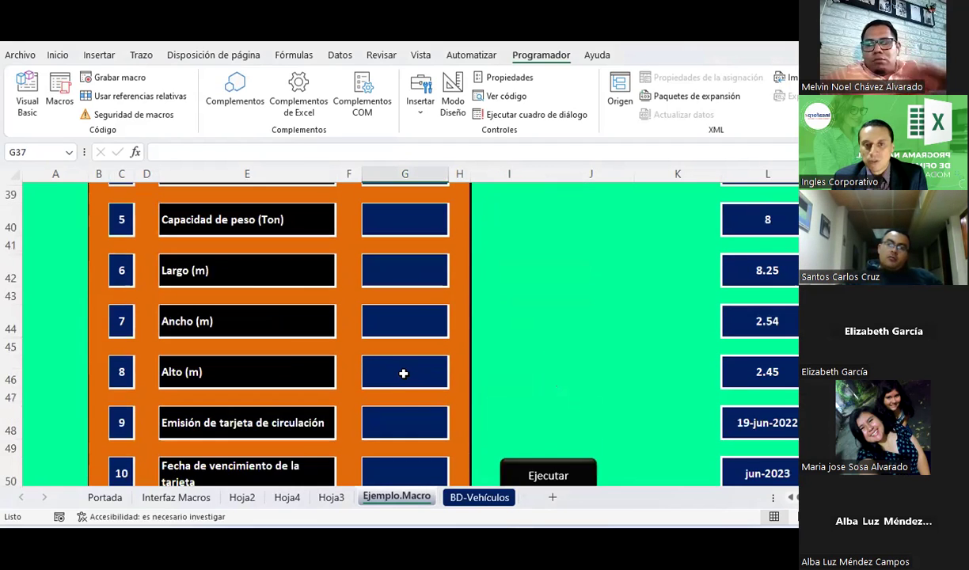
pyautogui.scroll(-1, 404, 375)
pyautogui.click(398, 370)
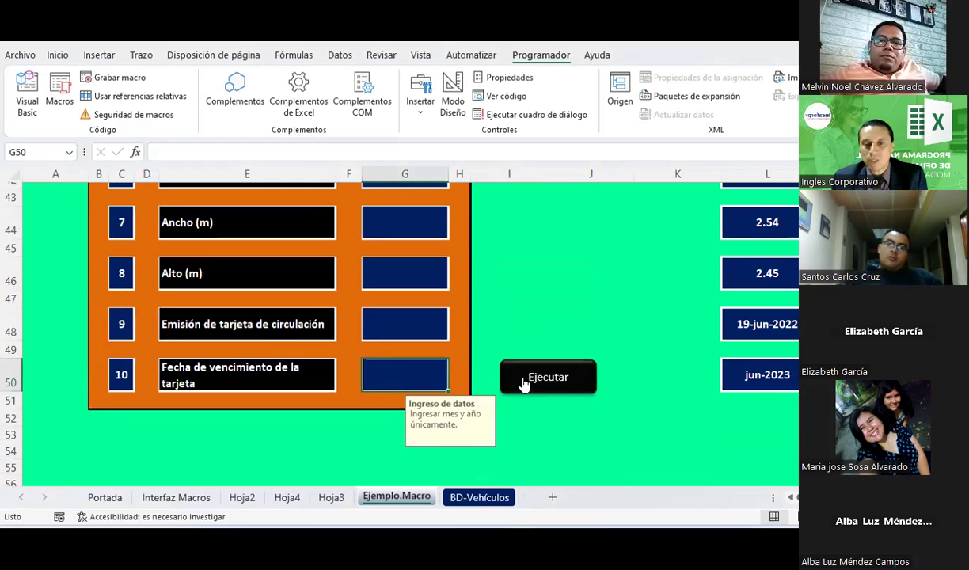
pyautogui.scroll(2, 519, 372)
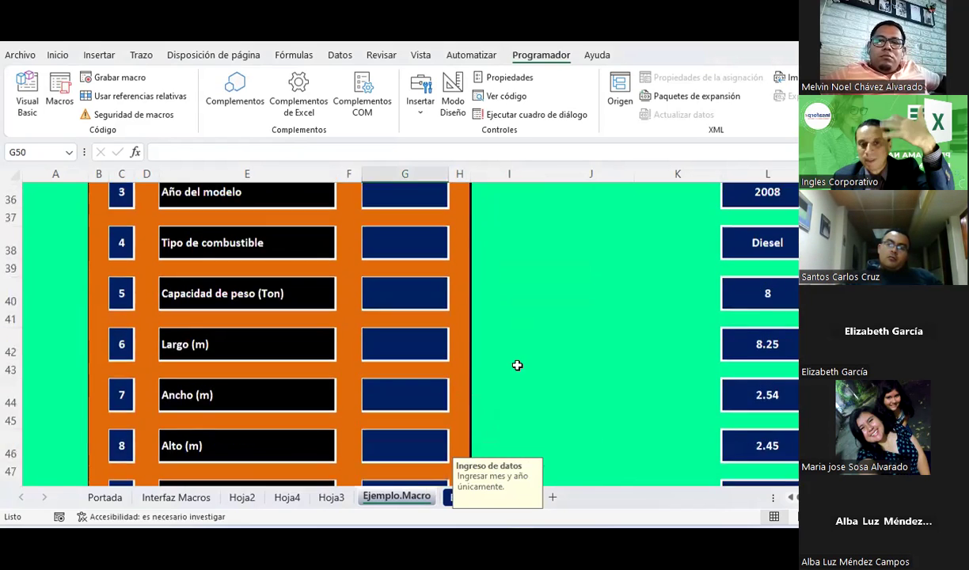
pyautogui.scroll(2, 475, 317)
pyautogui.click(411, 213)
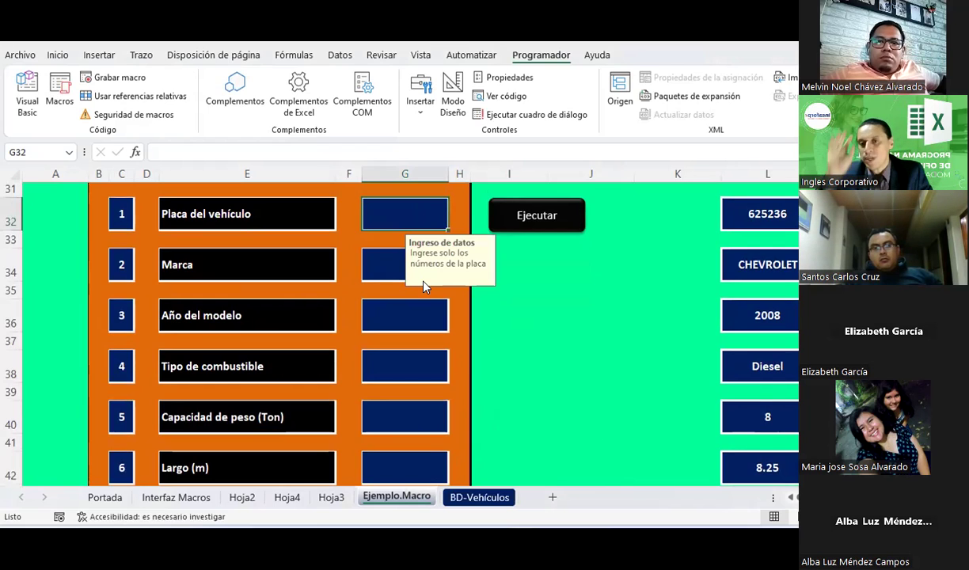
pyautogui.click(615, 259)
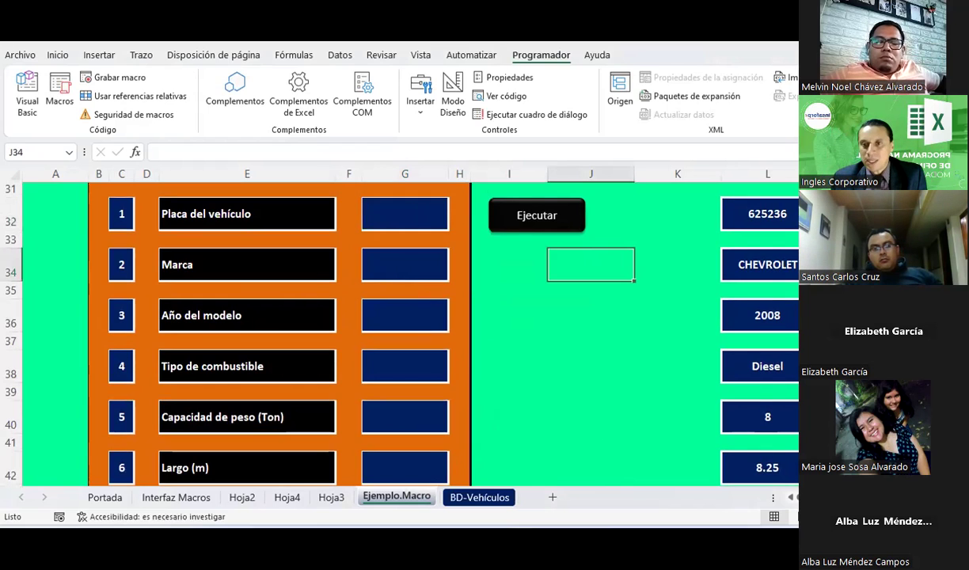
# Paste the RENAULT sample values (C-129227, 2021, Diesel) into G32 as values and run Ejecutar.
pyautogui.moveTo(591, 191); pyautogui.dragTo(591, 485)
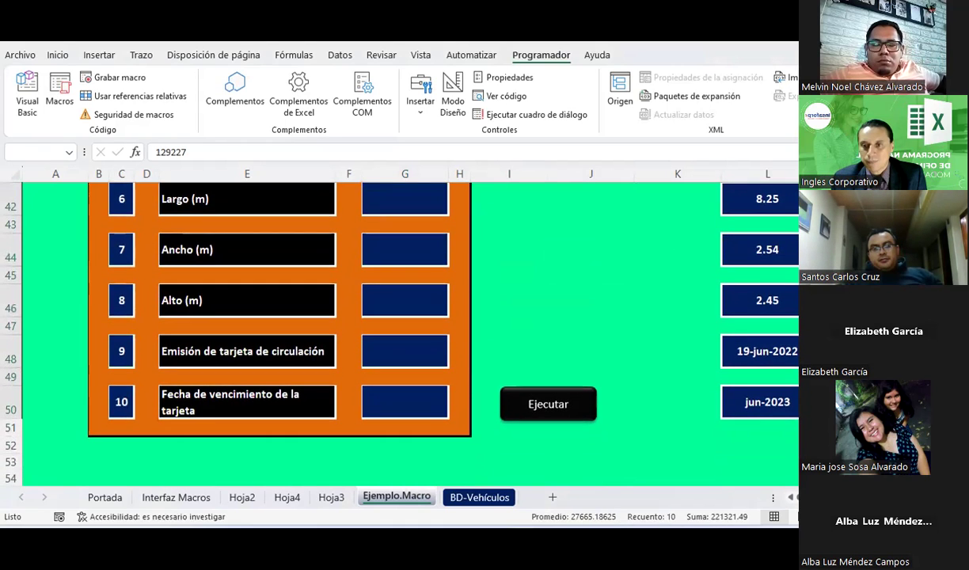
pyautogui.scroll(3, 396, 333)
pyautogui.scroll(2, 396, 333)
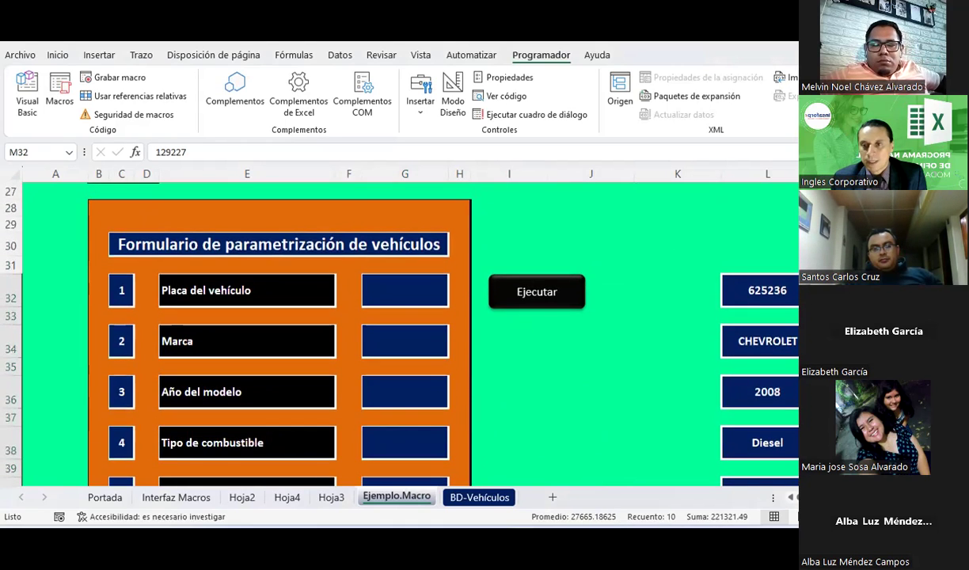
pyautogui.rightClick(761, 291)
pyautogui.click(713, 65)
pyautogui.click(416, 289)
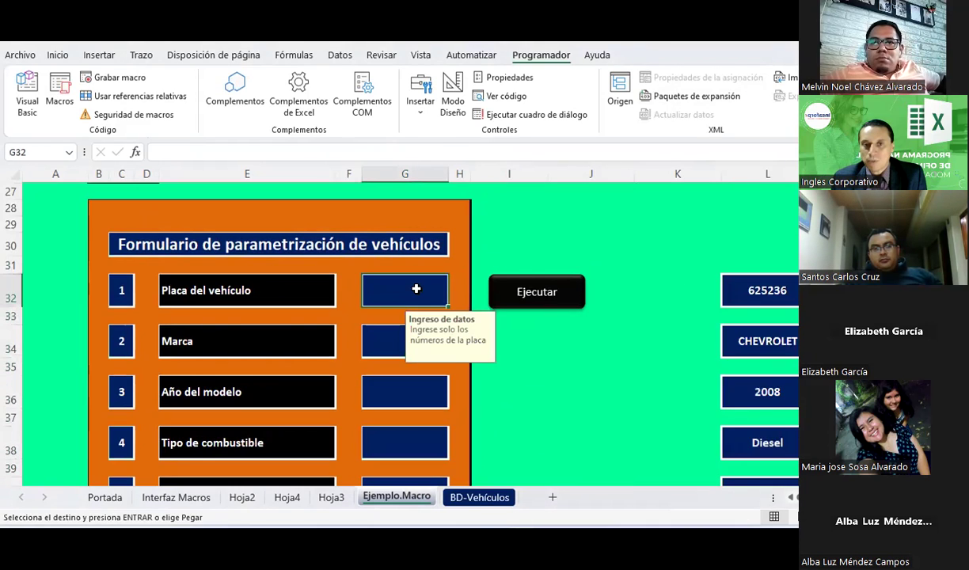
pyautogui.rightClick(416, 290)
pyautogui.click(476, 181)
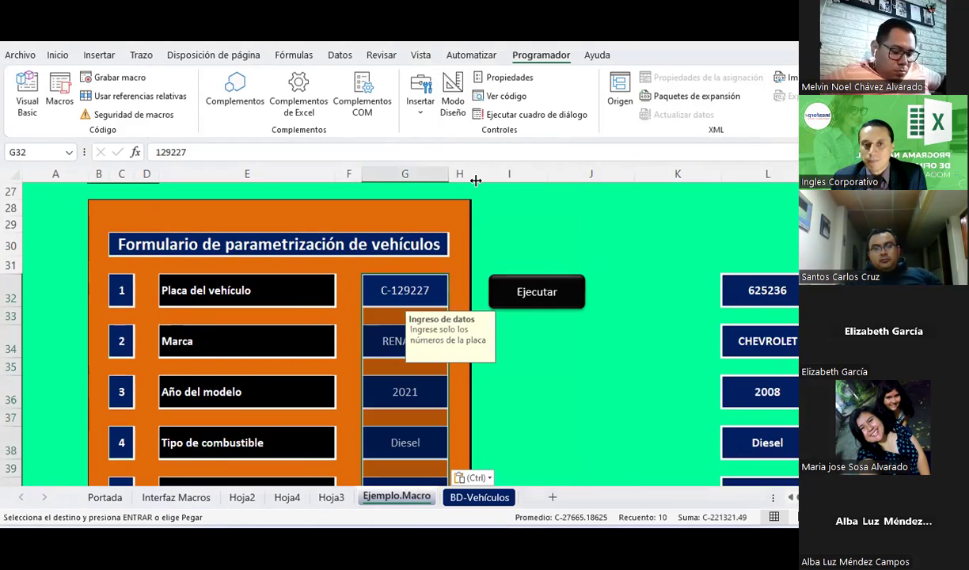
pyautogui.click(545, 245)
pyautogui.click(548, 291)
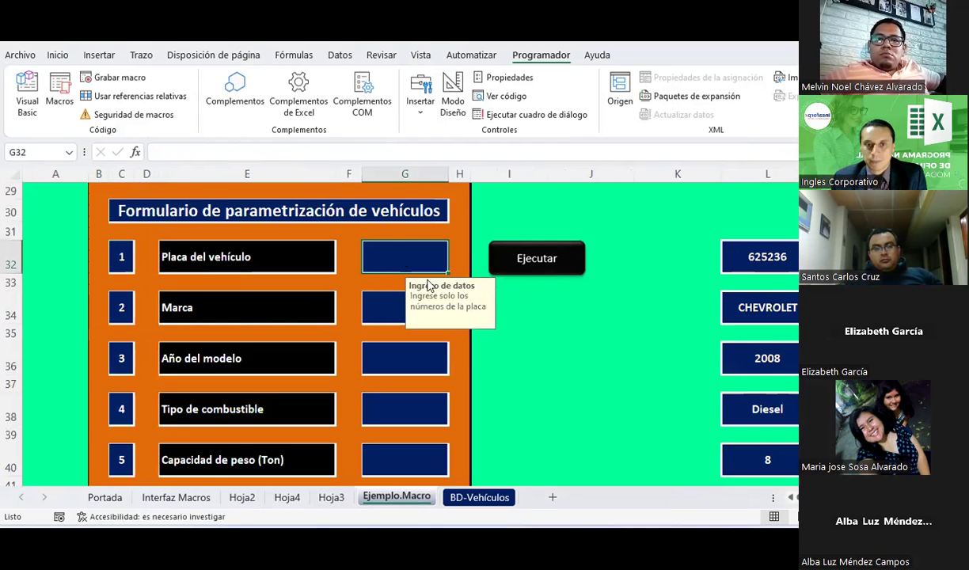
# Confirm the new RENAULT record row in BD-Vehículos, then return to Ejemplo.Macro.
pyautogui.click(479, 498)
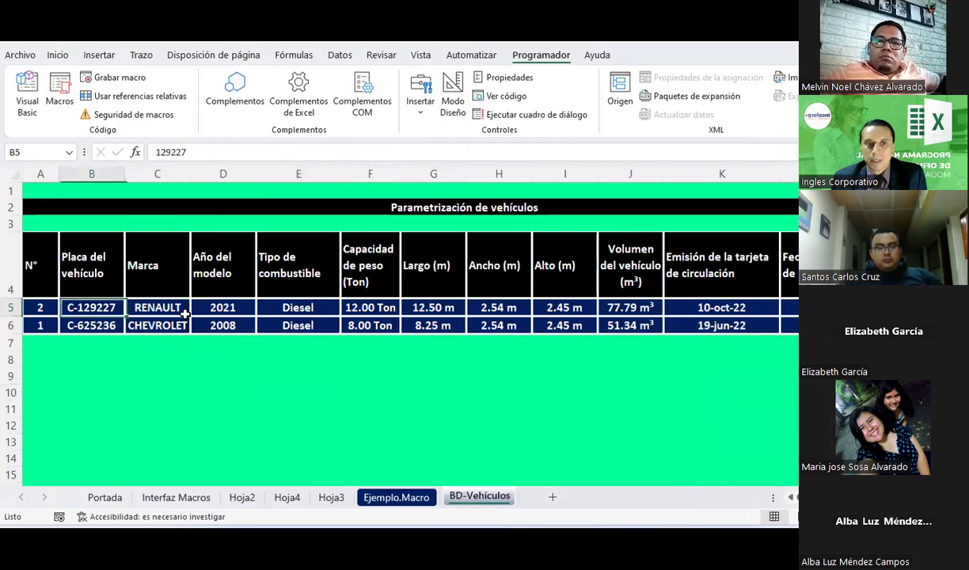
pyautogui.moveTo(184, 314); pyautogui.dragTo(772, 314)
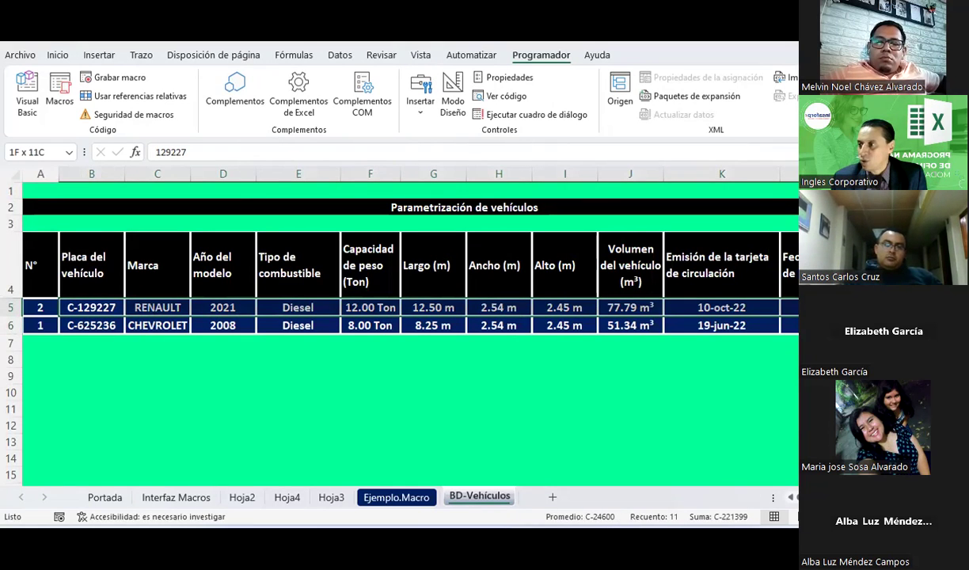
pyautogui.click(563, 413)
pyautogui.click(396, 498)
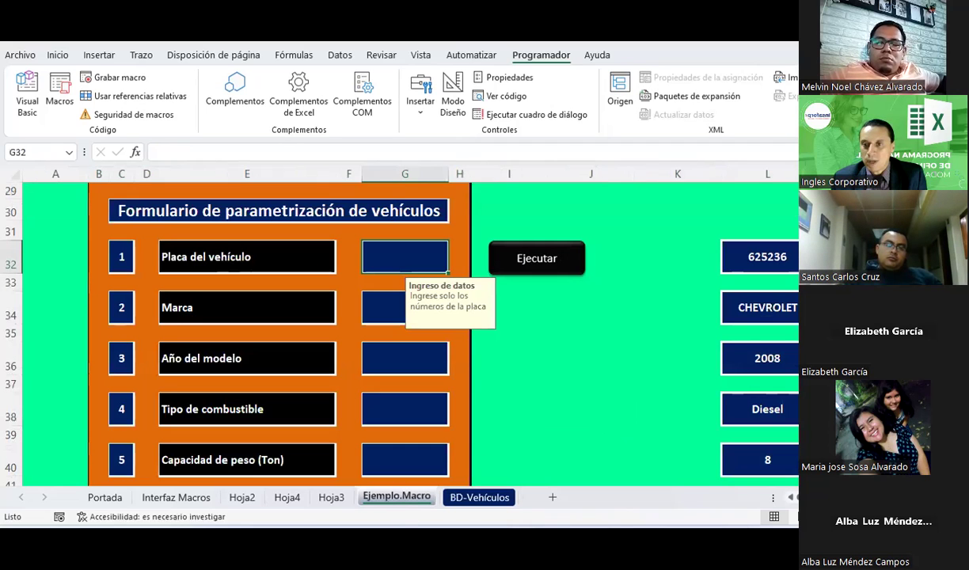
# Copy the next vehicle's sample values (C-632292, 2008, Diesel, 8.00 ton) for pasting at G32.
pyautogui.scroll(-2, 396, 317)
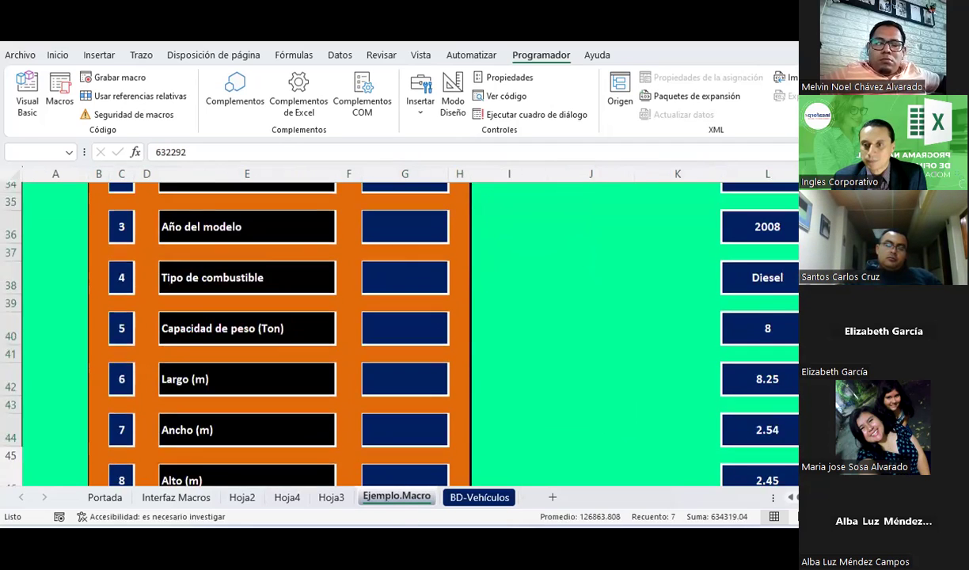
pyautogui.scroll(-2, 396, 316)
pyautogui.scroll(4, 396, 316)
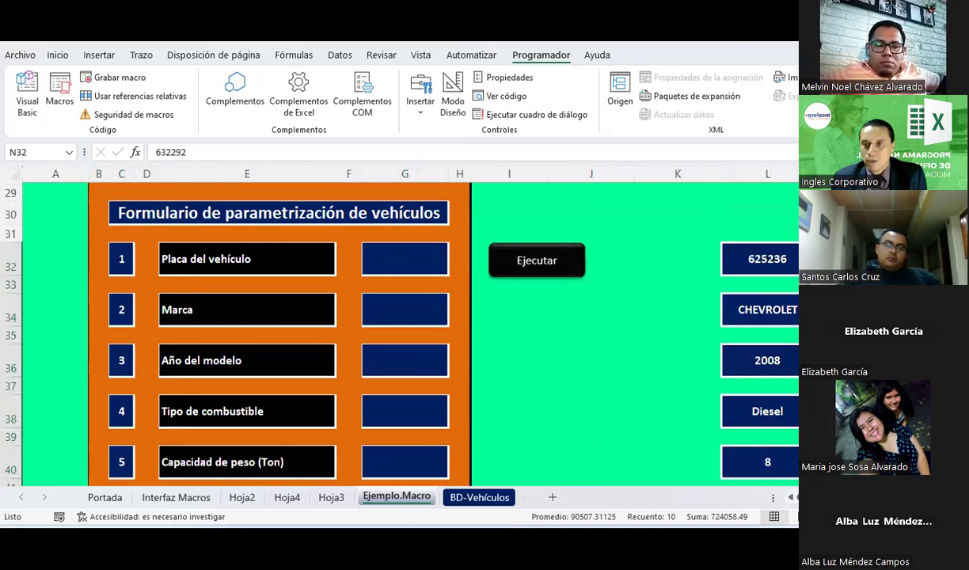
pyautogui.rightClick(750, 261)
pyautogui.click(788, 125)
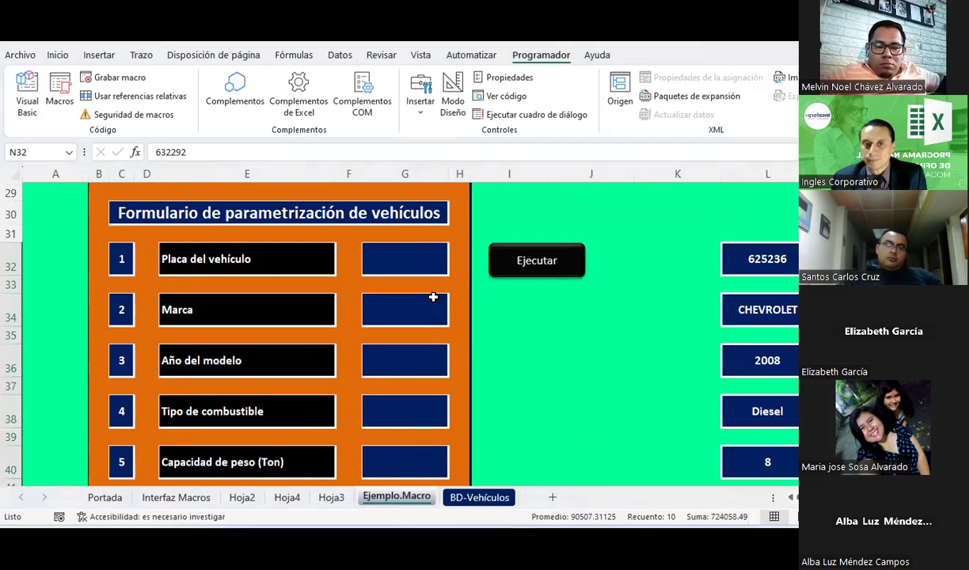
pyautogui.click(403, 252)
pyautogui.rightClick(403, 253)
pyautogui.click(463, 174)
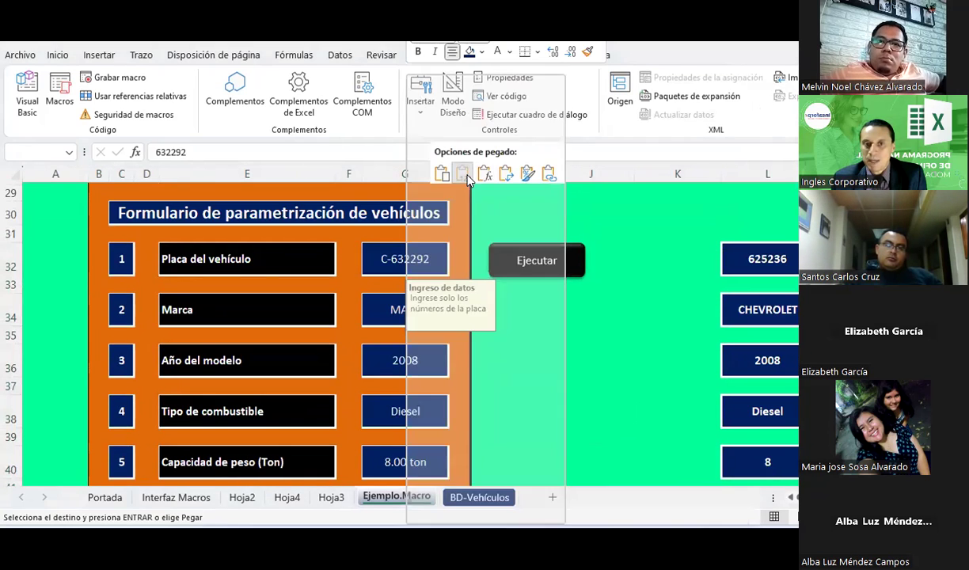
pyautogui.click(531, 266)
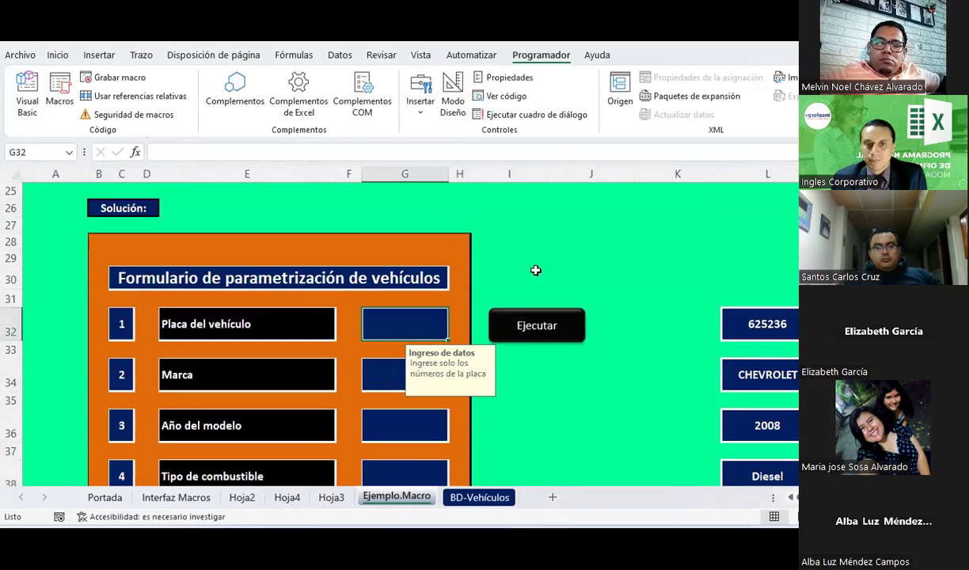
pyautogui.click(476, 498)
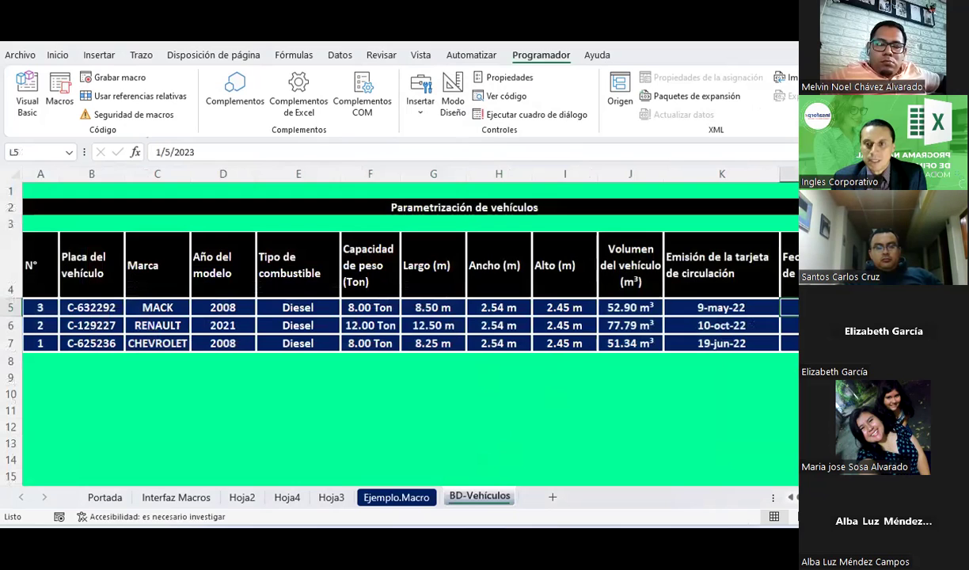
pyautogui.click(404, 499)
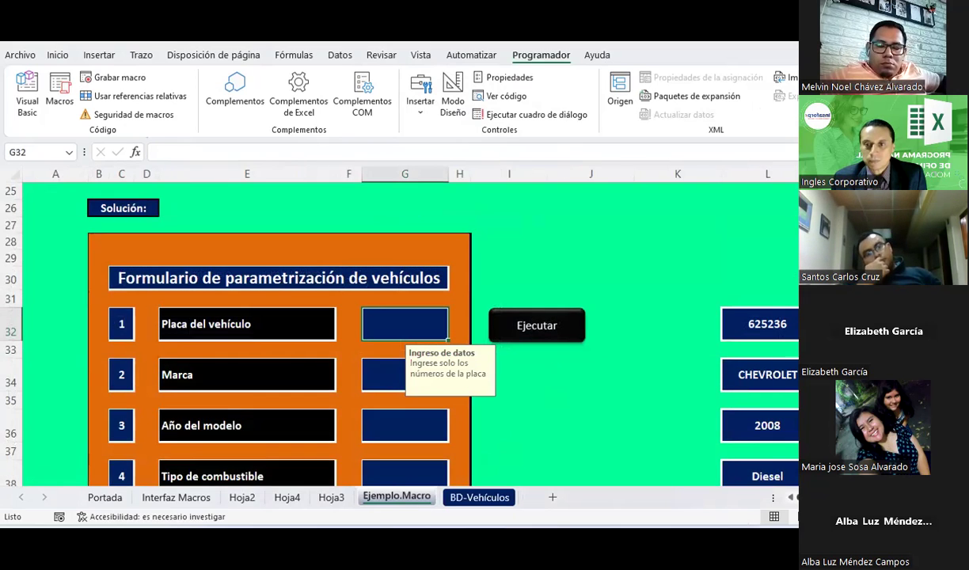
pyautogui.hscroll(2, 410, 332)
pyautogui.moveTo(786, 316)
pyautogui.mouseDown()
pyautogui.moveTo(790, 490)
pyautogui.moveTo(780, 405)
pyautogui.mouseUp()
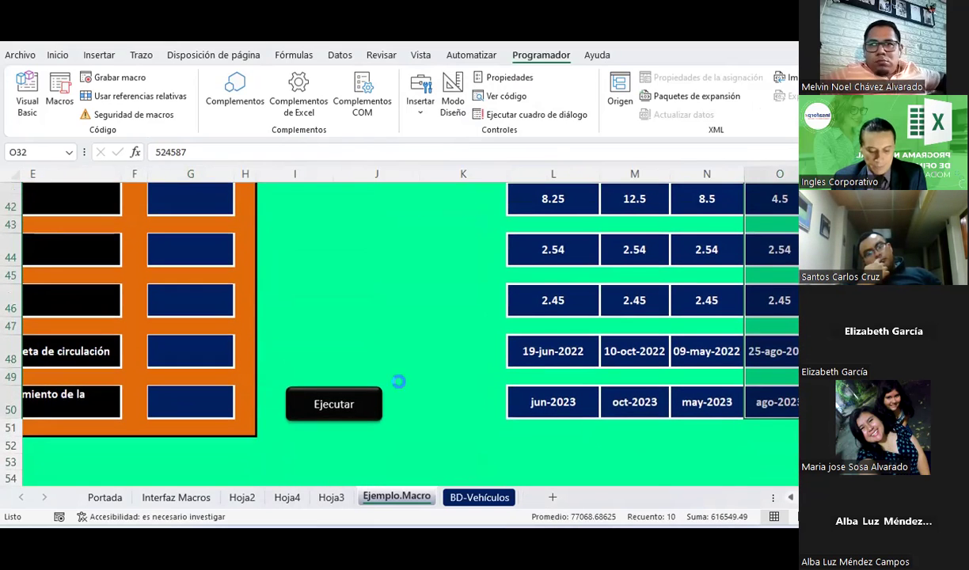
pyautogui.hotkey('ctrl', 'c')
pyautogui.scroll(3, 320, 353)
pyautogui.scroll(2, 244, 303)
pyautogui.click(186, 285)
pyautogui.rightClick(188, 286)
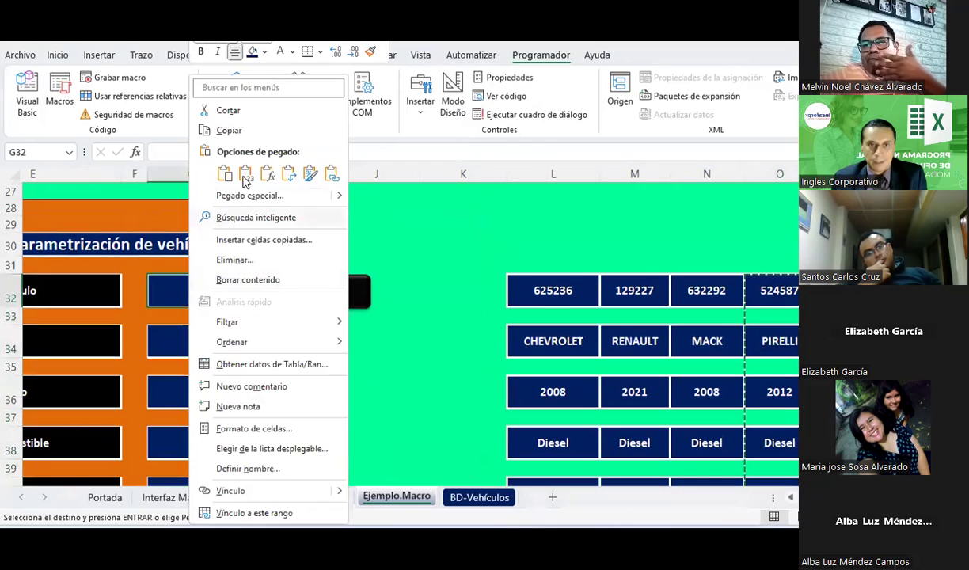
pyautogui.click(245, 181)
pyautogui.click(328, 285)
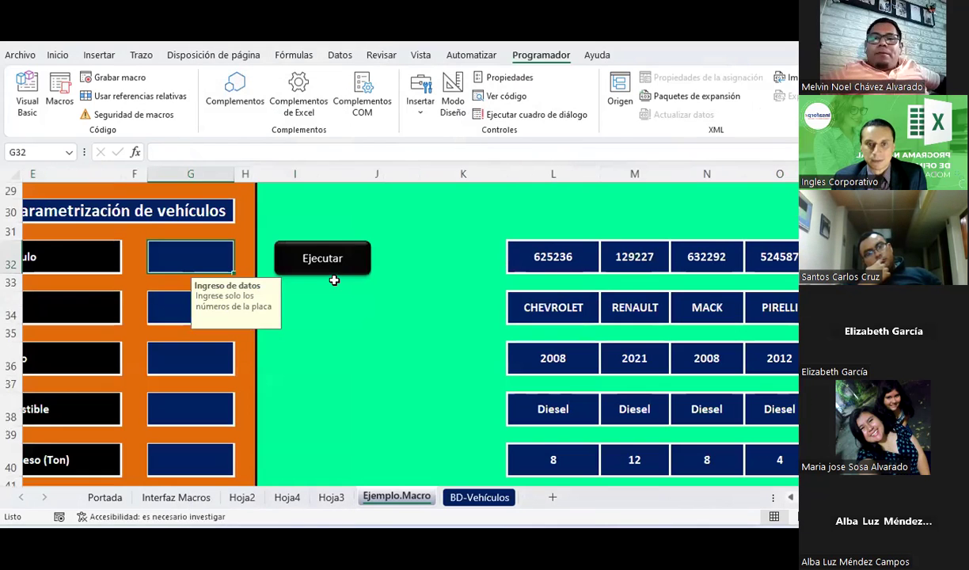
pyautogui.click(476, 498)
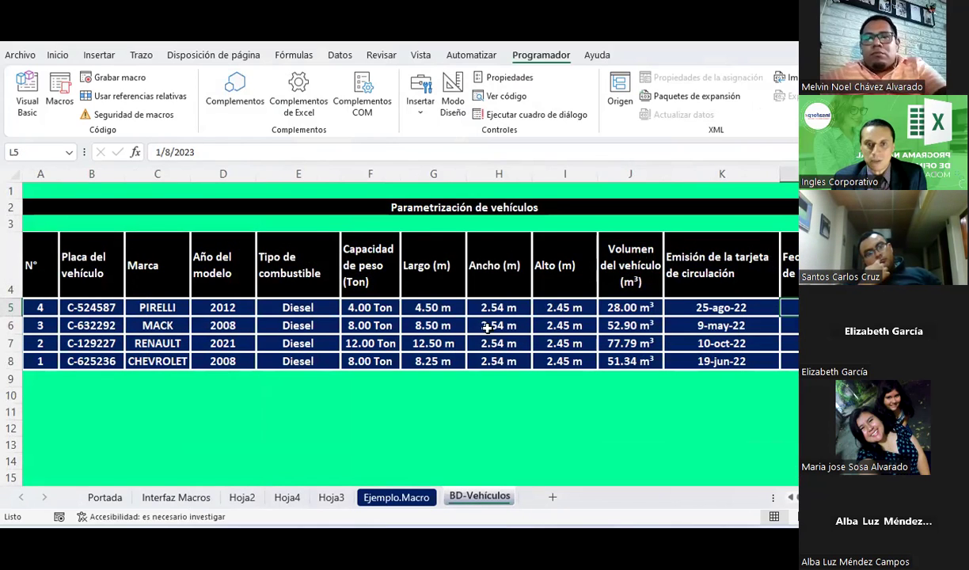
pyautogui.click(396, 497)
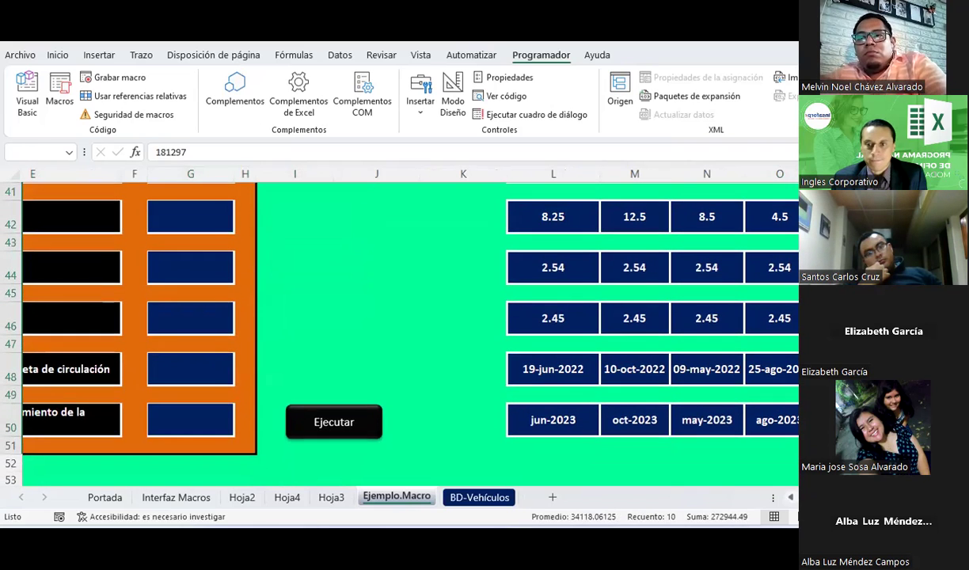
# Paste vehicle 181297's copied data into the form as values and run the macro to store it.
pyautogui.scroll(3, 346, 360)
pyautogui.scroll(2, 301, 335)
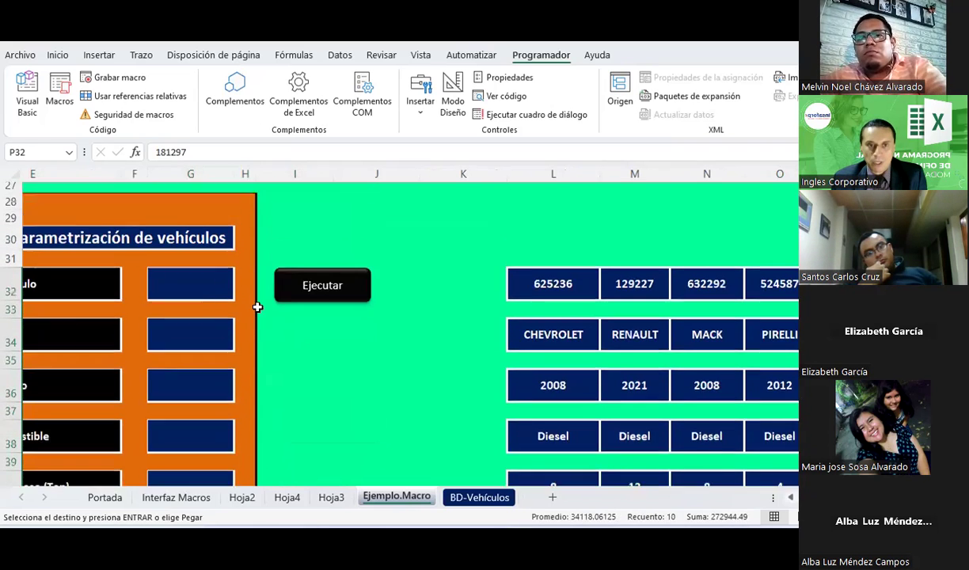
pyautogui.scroll(-1, 257, 308)
pyautogui.rightClick(184, 261)
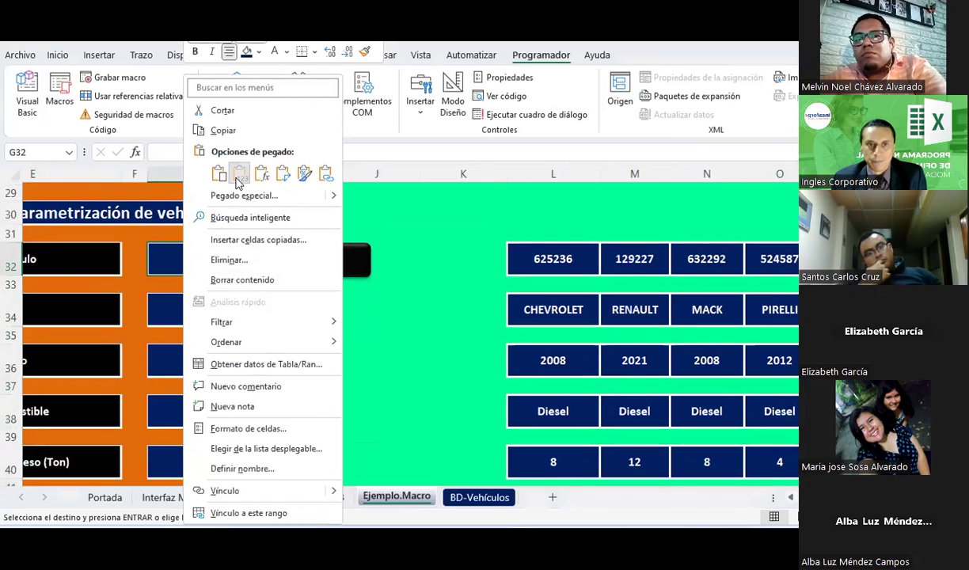
pyautogui.click(239, 175)
pyautogui.click(338, 259)
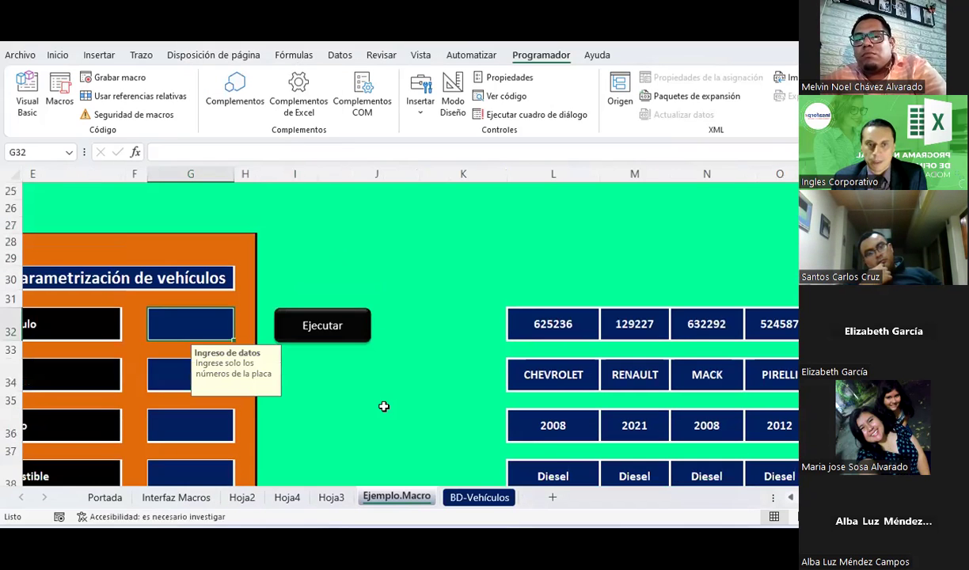
pyautogui.click(383, 406)
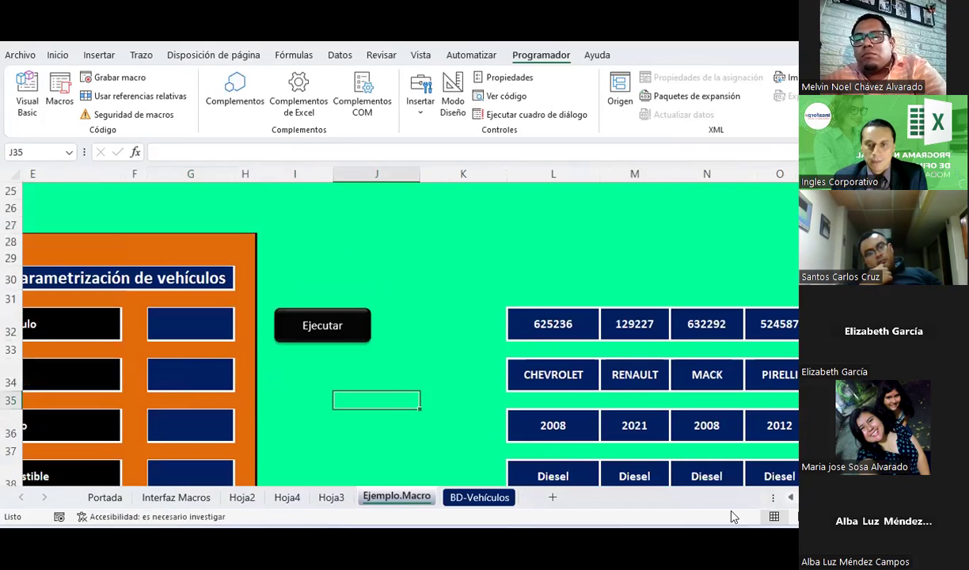
pyautogui.hscroll(-3, 396, 333)
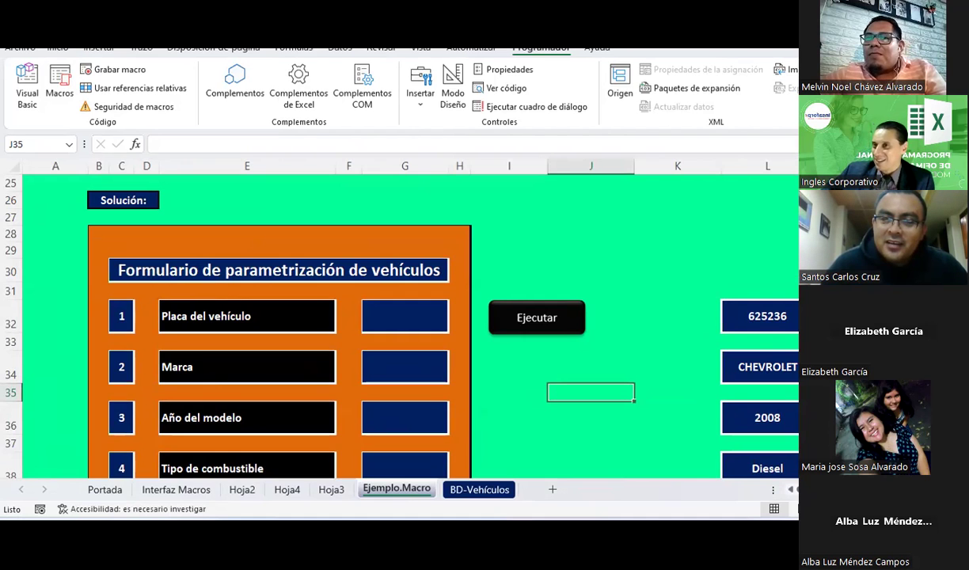
# On BD-Vehículos, inspect the =1+A… N° formulas in A6 to A9 behind the new CHEVROLET record.
pyautogui.click(479, 489)
pyautogui.click(37, 316)
pyautogui.click(36, 335)
pyautogui.click(36, 354)
pyautogui.click(36, 371)
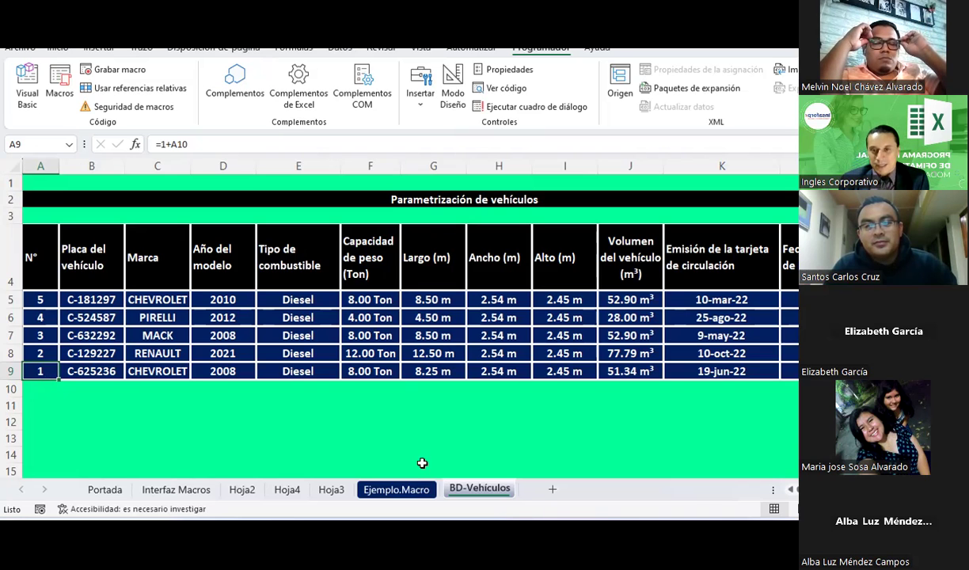
pyautogui.click(431, 433)
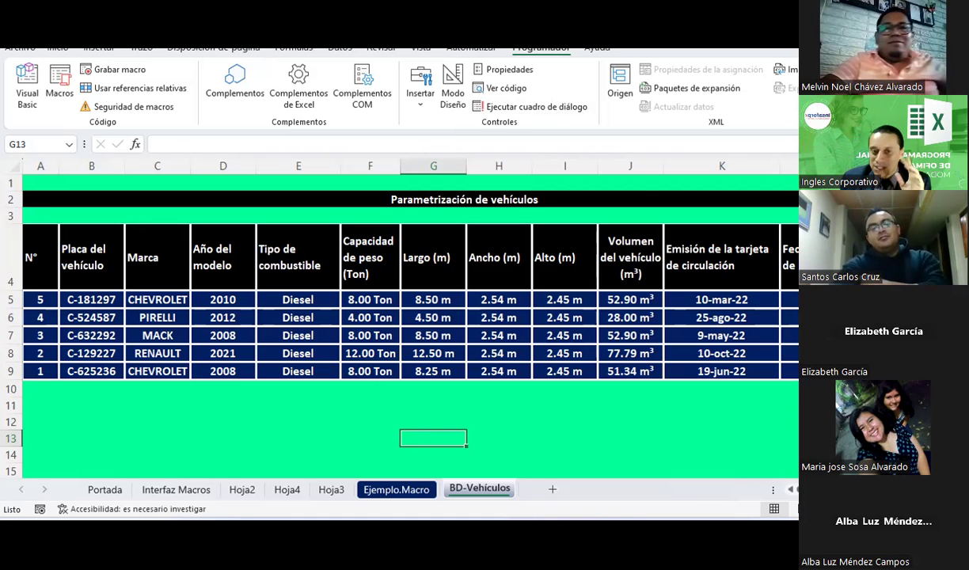
pyautogui.click(429, 407)
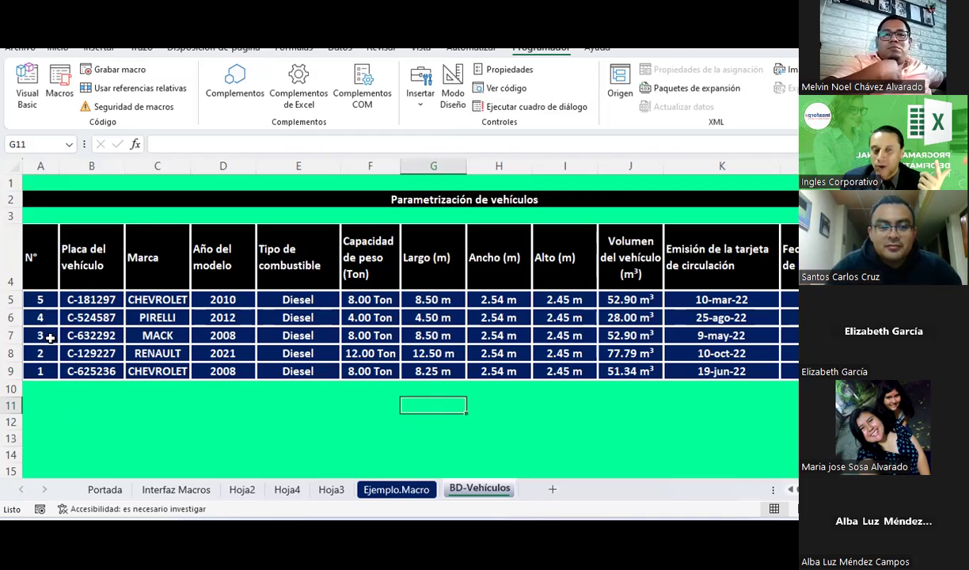
pyautogui.click(40, 299)
# Convert the N° formulas in A5:A9 to fixed values with copy and paste values.
pyautogui.moveTo(40, 300); pyautogui.dragTo(35, 371)
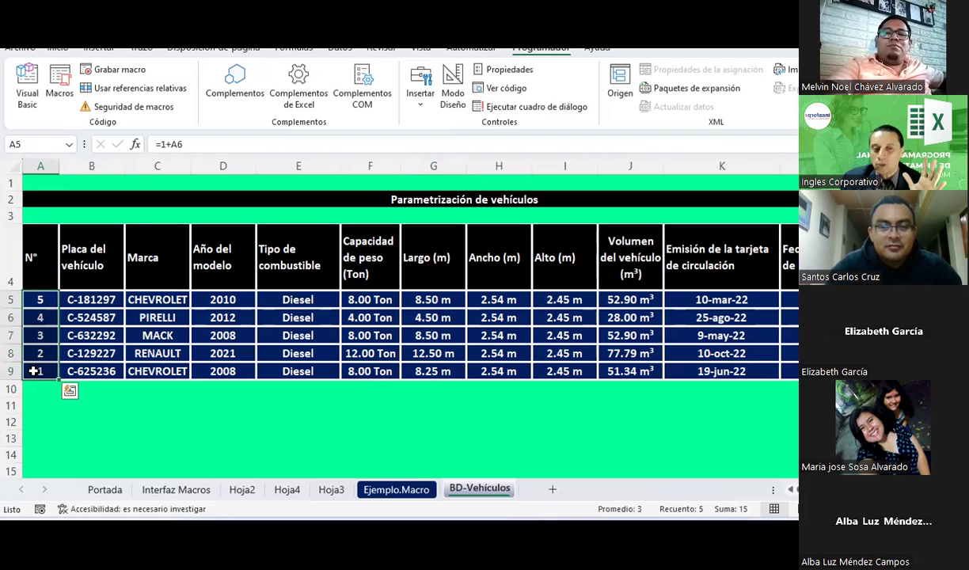
pyautogui.rightClick(47, 297)
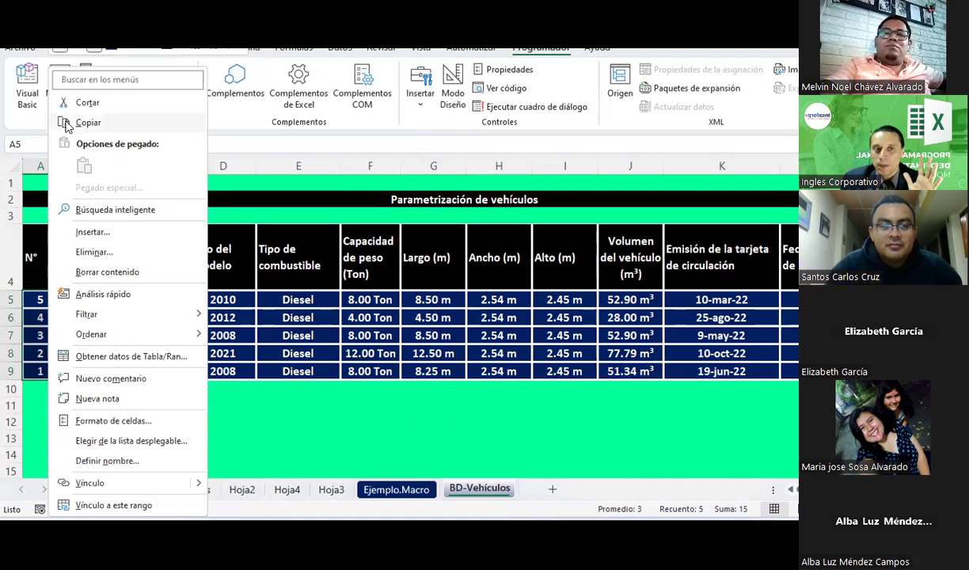
pyautogui.click(88, 123)
pyautogui.rightClick(43, 295)
pyautogui.click(90, 164)
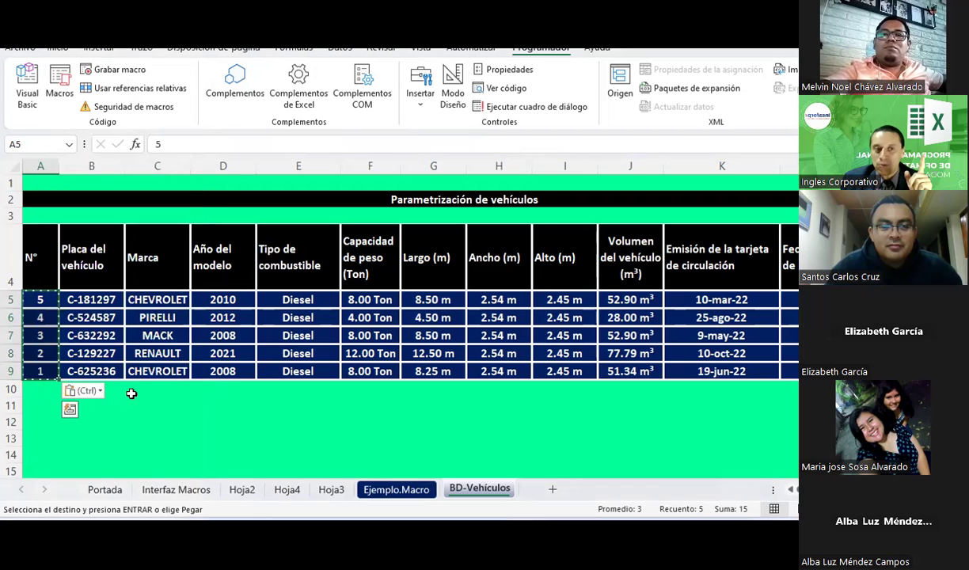
pyautogui.click(128, 403)
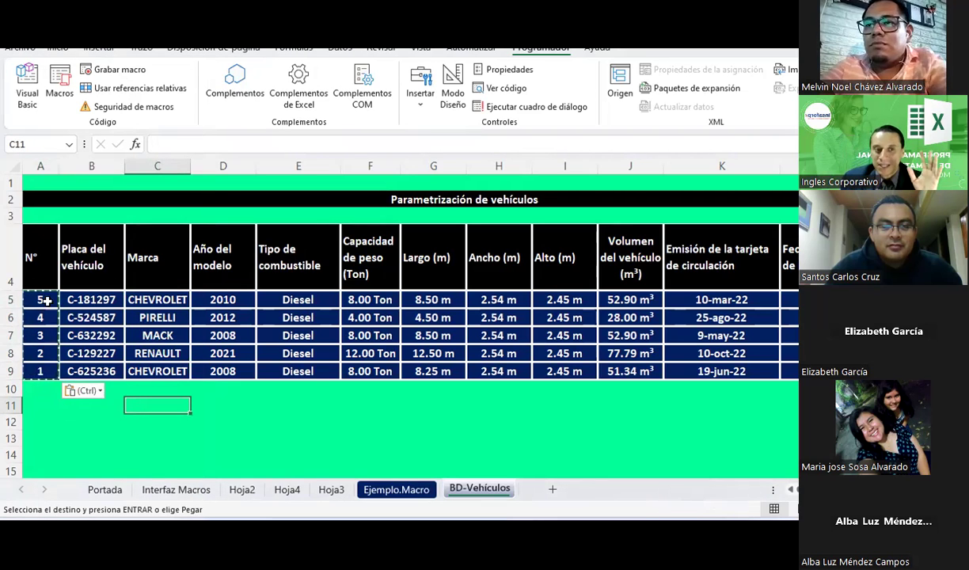
# Custom-sort A5:L9 by Columna A ascending, without headers, so vehicles run 1 to 5.
pyautogui.moveTo(47, 301); pyautogui.dragTo(784, 371)
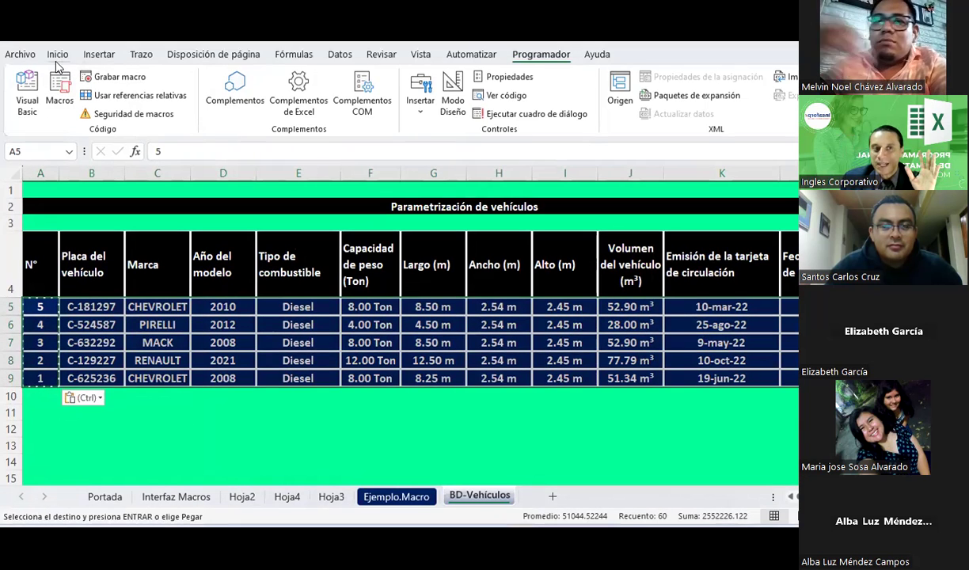
pyautogui.click(57, 54)
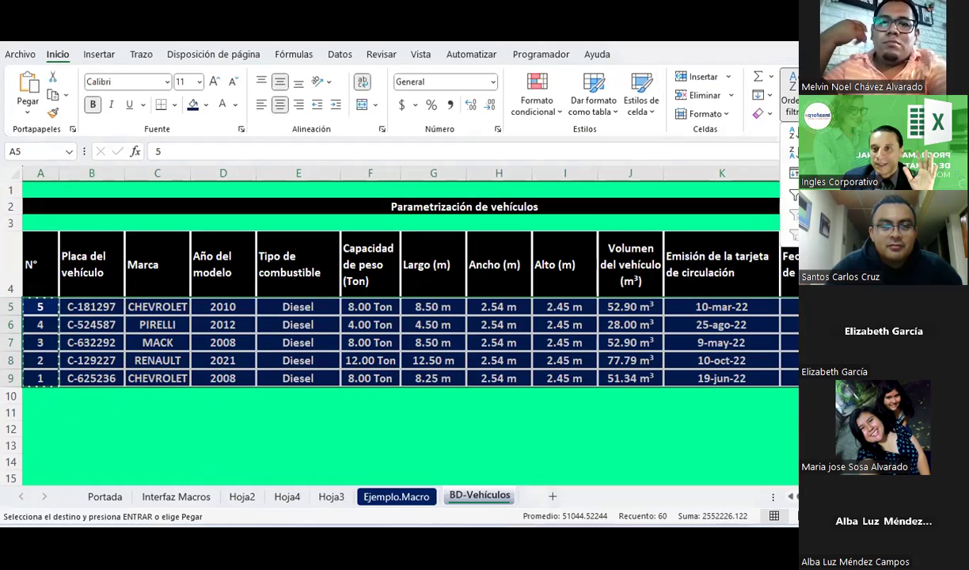
pyautogui.click(795, 173)
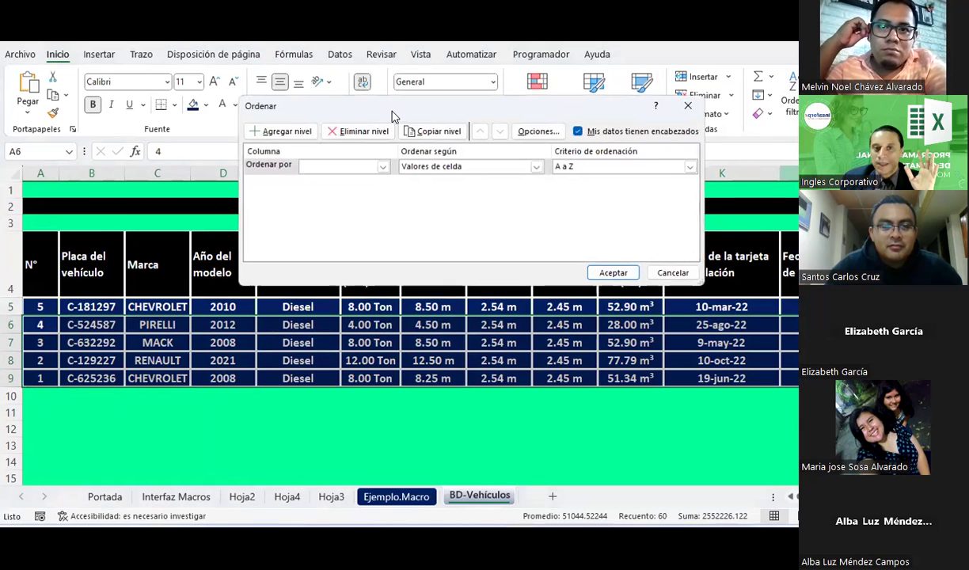
pyautogui.moveTo(380, 108); pyautogui.dragTo(515, 252)
pyautogui.hotkey('alt', 'm')
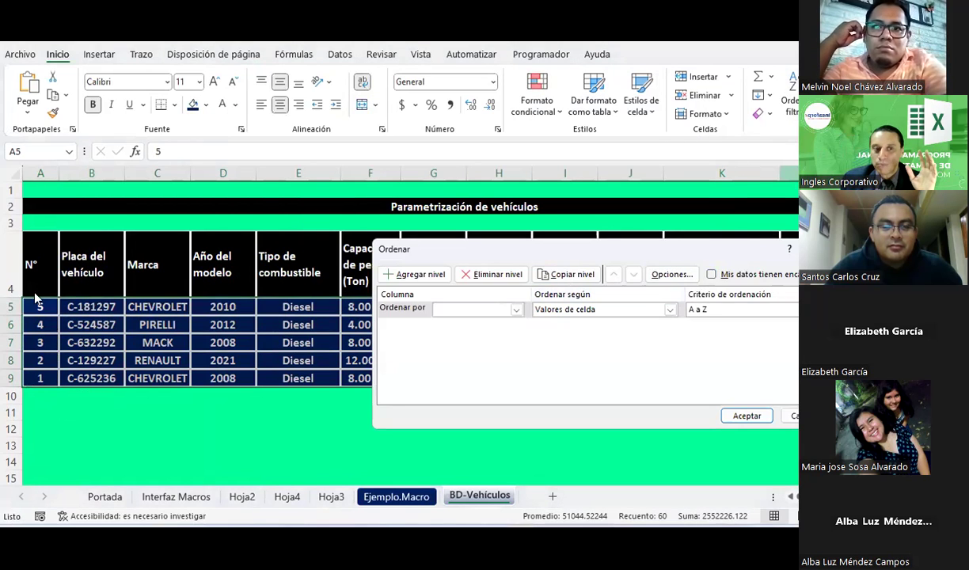
pyautogui.click(516, 310)
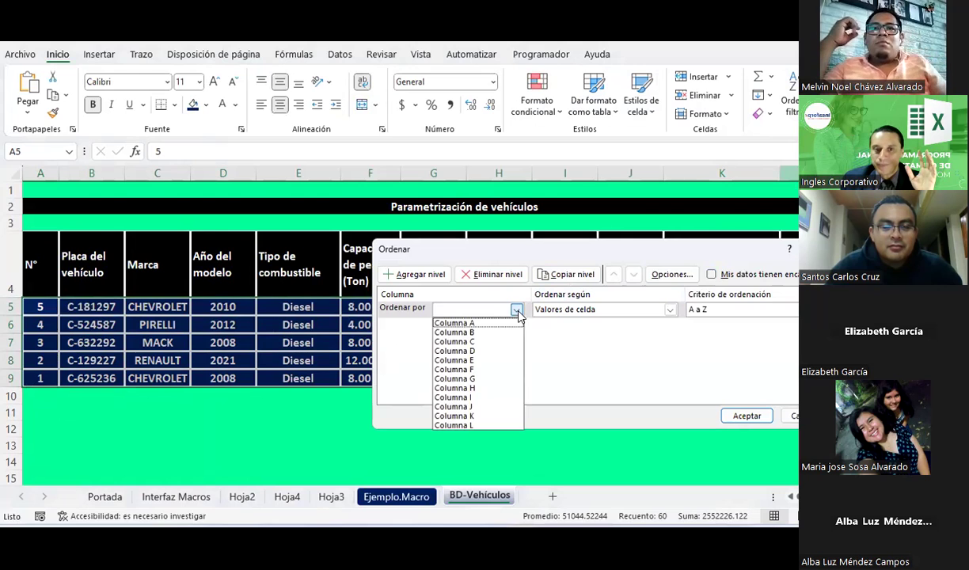
pyautogui.click(471, 324)
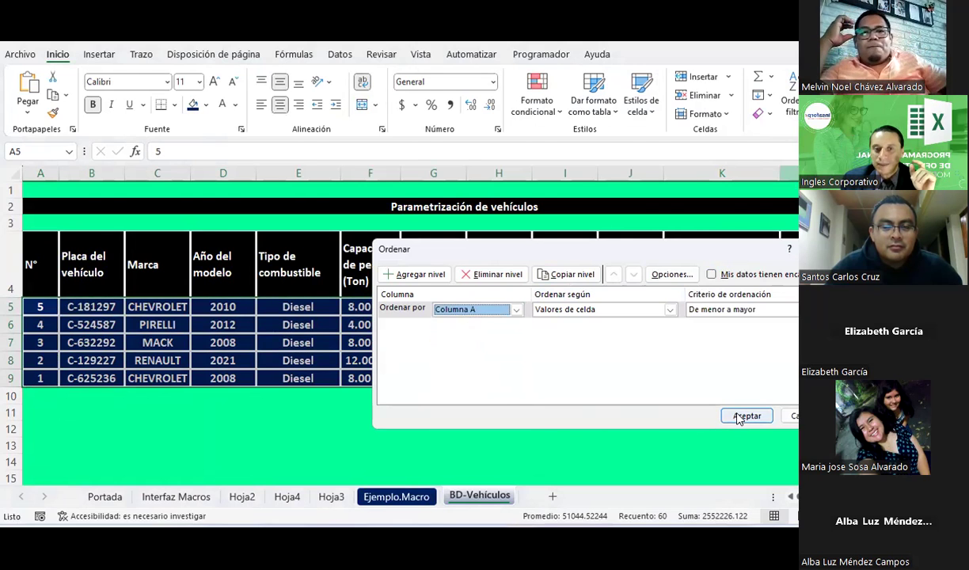
pyautogui.click(737, 413)
pyautogui.click(600, 395)
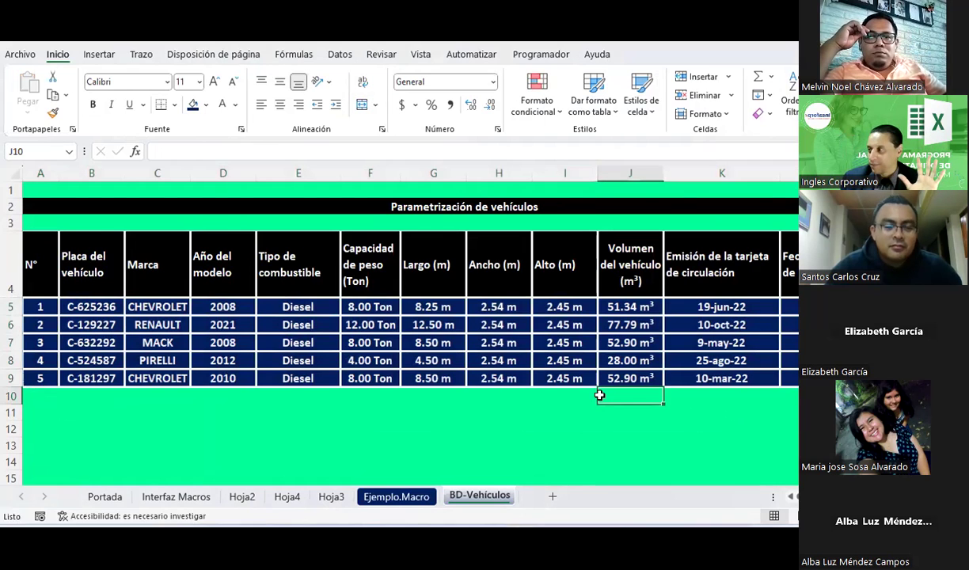
# Undo the sort and value paste, restoring the 5-to-1 order and N° formulas, and cancel the copy.
pyautogui.click(497, 225)
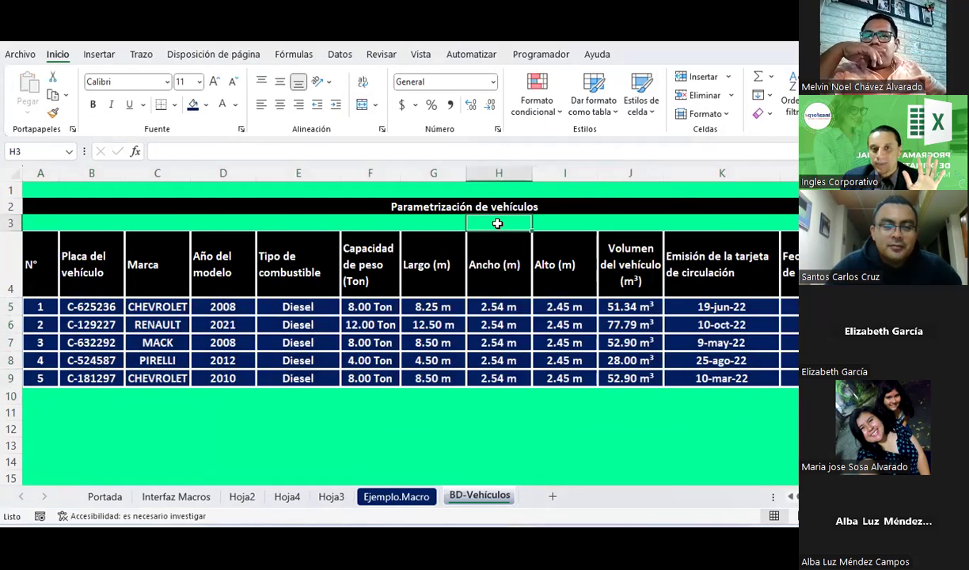
pyautogui.click(616, 225)
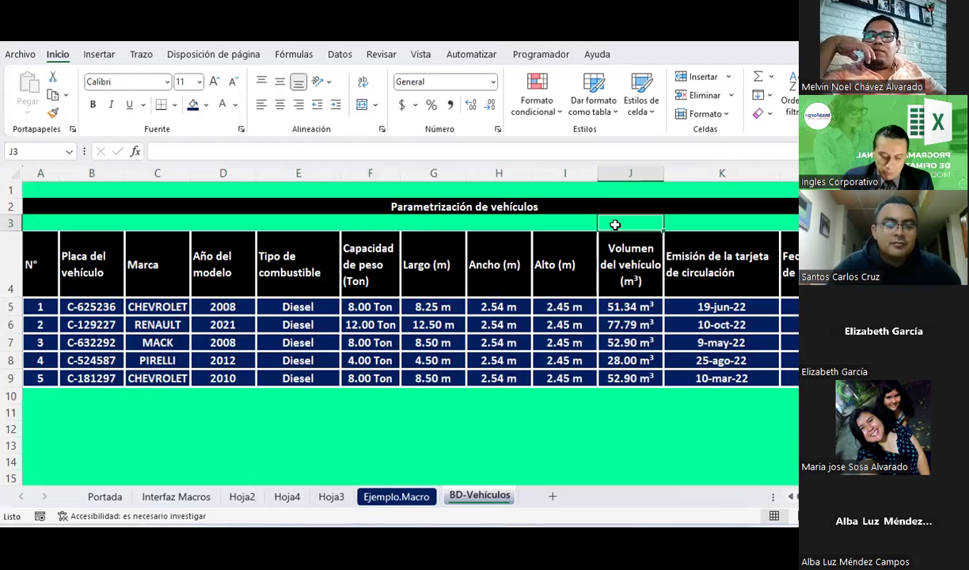
pyautogui.hotkey('ctrl', 'shift', 'm')
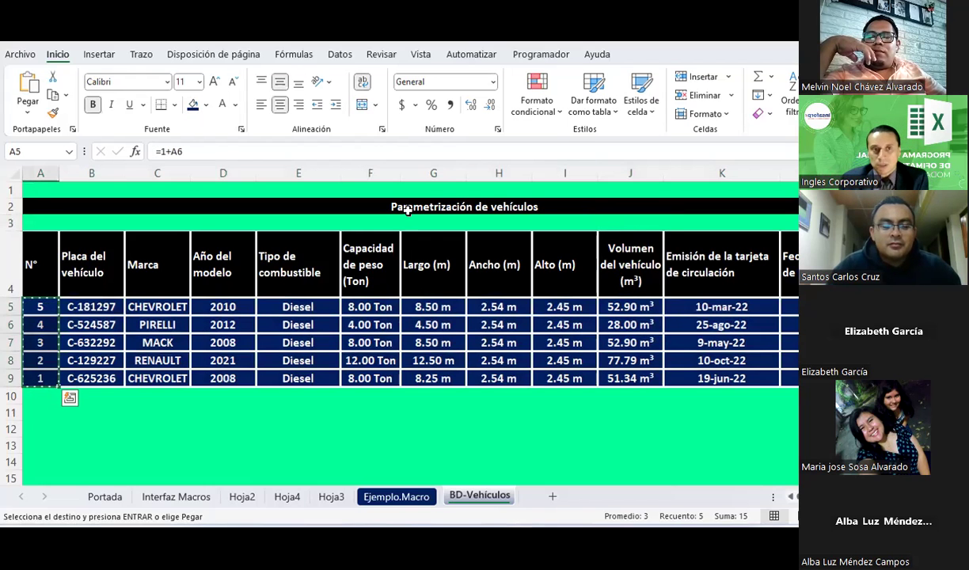
pyautogui.press('Escape')
pyautogui.click(213, 430)
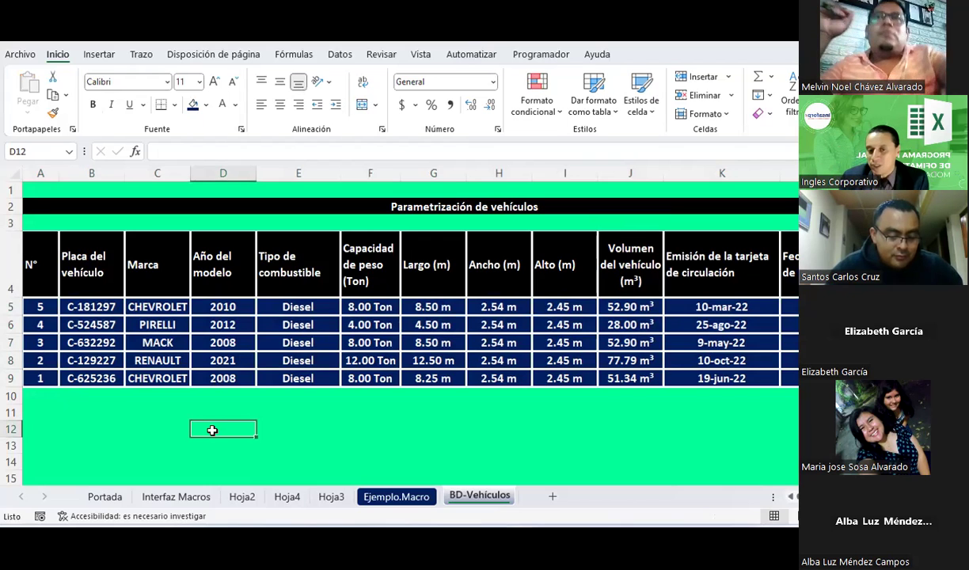
pyautogui.click(539, 54)
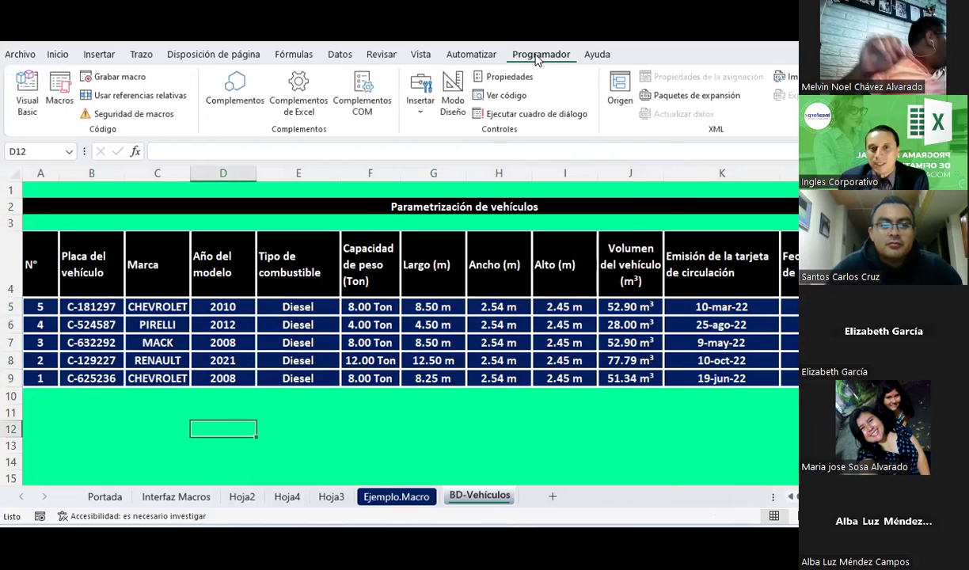
# Open the Visual Basic editor and scroll through Module1's macro code.
pyautogui.click(29, 91)
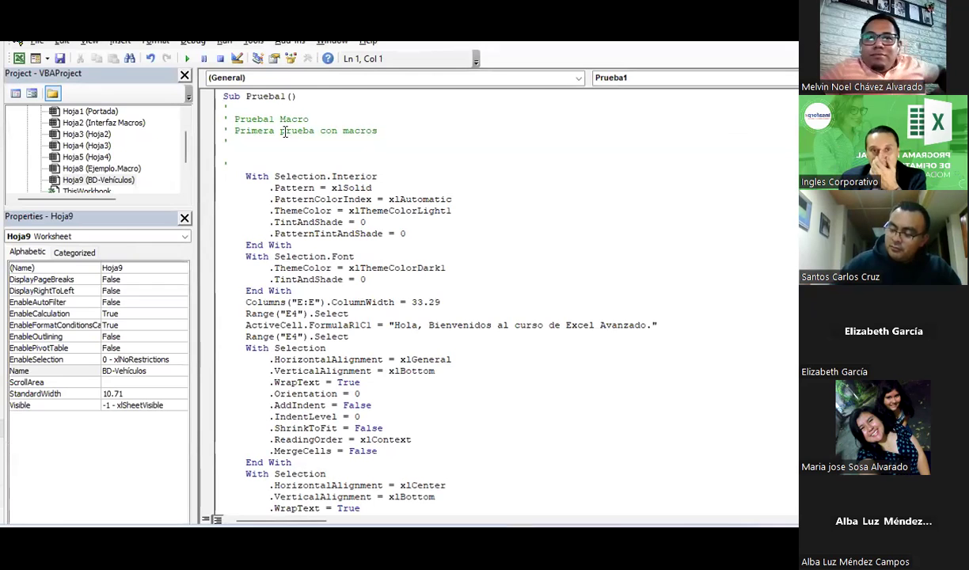
pyautogui.scroll(-1, 313, 187)
pyautogui.scroll(-9, 314, 186)
pyautogui.scroll(-2, 314, 185)
pyautogui.scroll(-7, 313, 185)
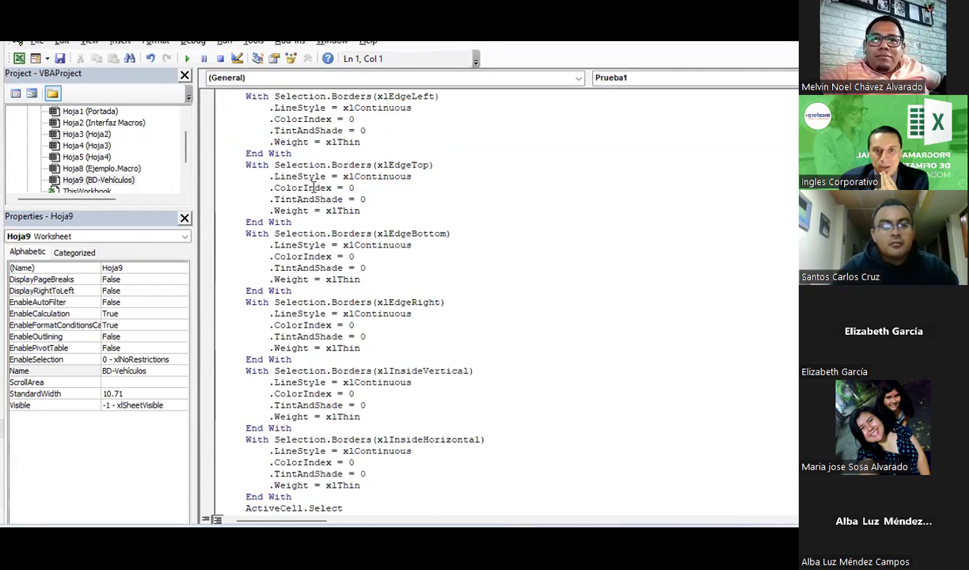
pyautogui.scroll(-8, 313, 186)
pyautogui.scroll(-8, 313, 187)
pyautogui.scroll(-2, 313, 188)
pyautogui.scroll(-12, 314, 187)
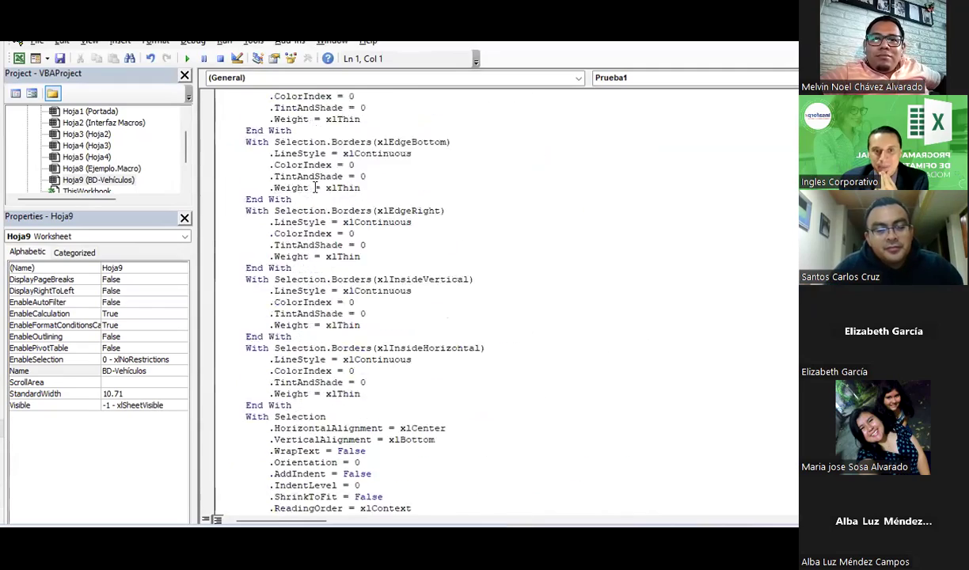
pyautogui.scroll(-12, 315, 186)
pyautogui.scroll(-12, 317, 185)
pyautogui.scroll(-4, 319, 183)
pyautogui.scroll(1, 319, 184)
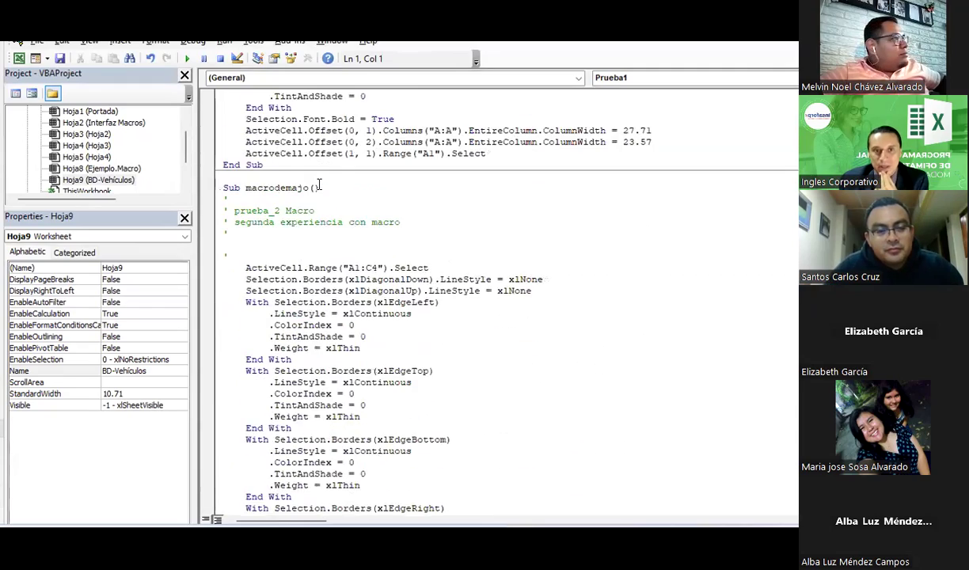
pyautogui.scroll(-5, 319, 184)
pyautogui.scroll(-12, 319, 184)
pyautogui.scroll(-3, 324, 183)
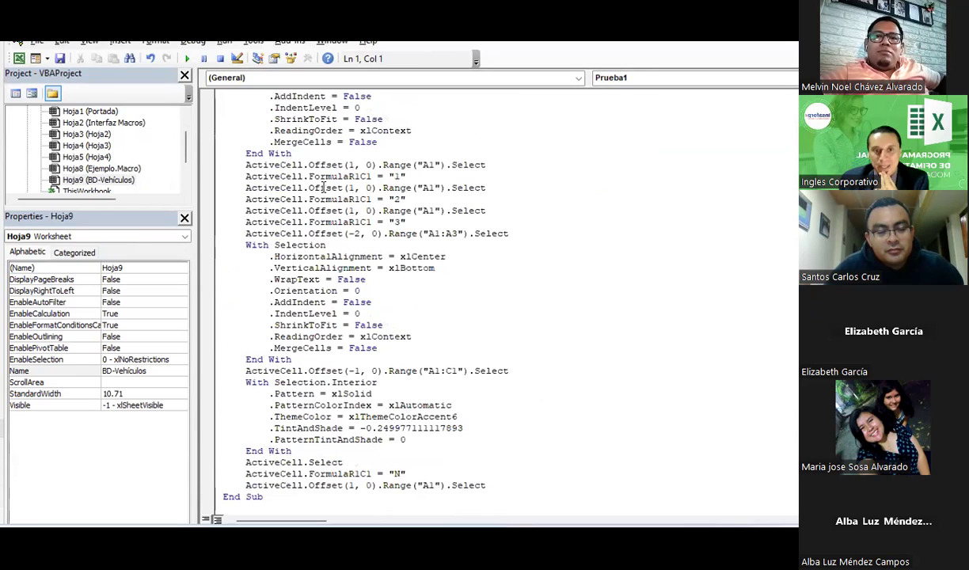
pyautogui.scroll(3, 351, 309)
pyautogui.scroll(4, 352, 308)
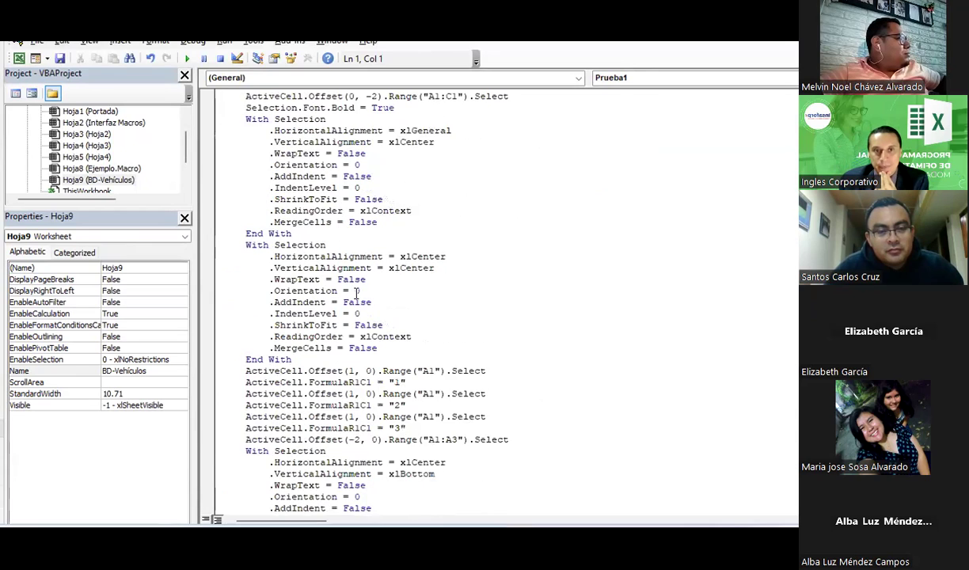
pyautogui.scroll(7, 353, 301)
pyautogui.scroll(10, 355, 293)
pyautogui.scroll(6, 356, 293)
pyautogui.scroll(1, 356, 294)
pyautogui.scroll(2, 356, 294)
pyautogui.scroll(4, 356, 294)
pyautogui.scroll(5, 355, 293)
pyautogui.scroll(5, 355, 293)
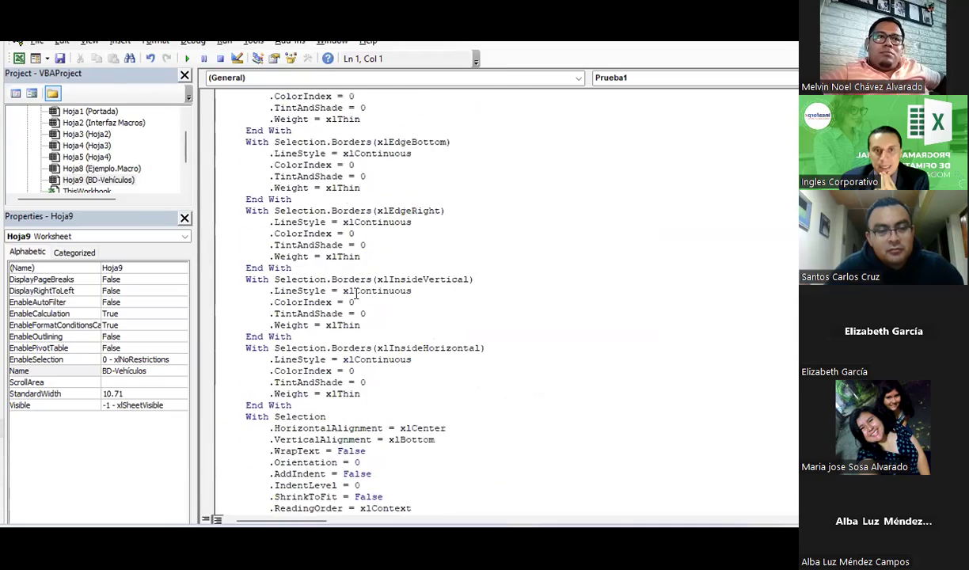
pyautogui.scroll(5, 356, 294)
pyautogui.scroll(5, 355, 294)
pyautogui.scroll(5, 356, 294)
pyautogui.scroll(5, 355, 293)
pyautogui.scroll(5, 357, 294)
pyautogui.scroll(6, 356, 294)
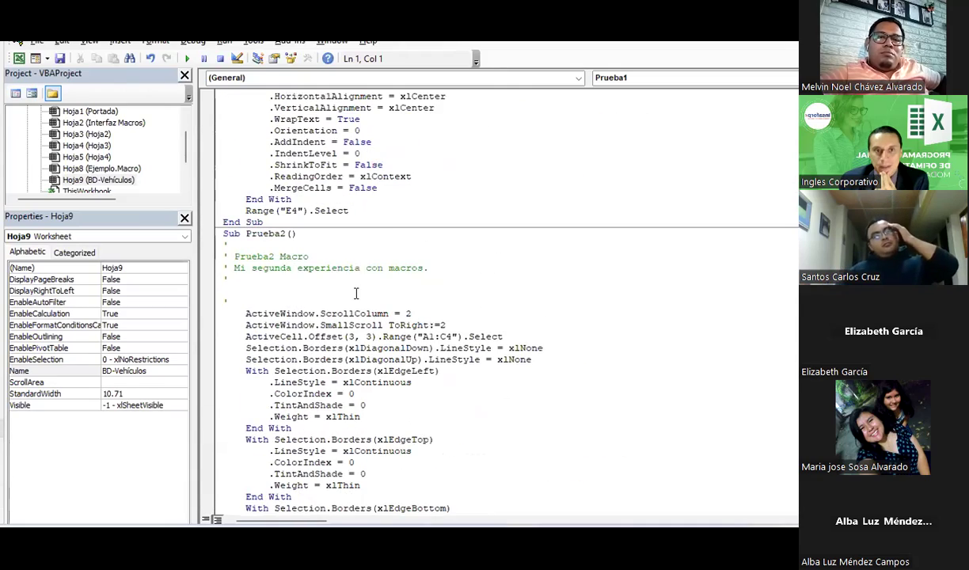
pyautogui.scroll(4, 356, 294)
pyautogui.scroll(4, 356, 294)
pyautogui.scroll(4, 355, 294)
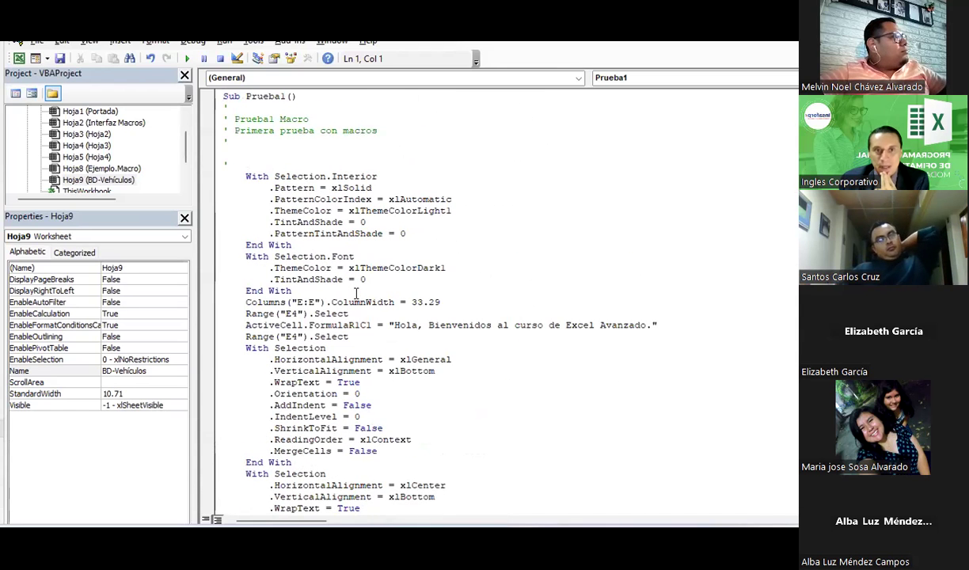
# Close the Properties window and review Module2's IngresoForms code, starting from its descriptive comment.
pyautogui.click(185, 218)
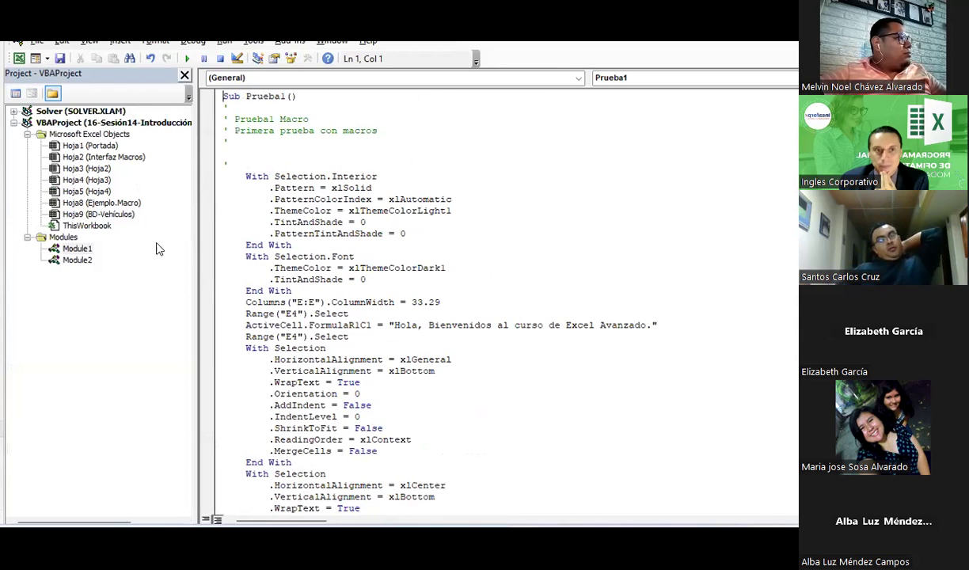
pyautogui.doubleClick(77, 261)
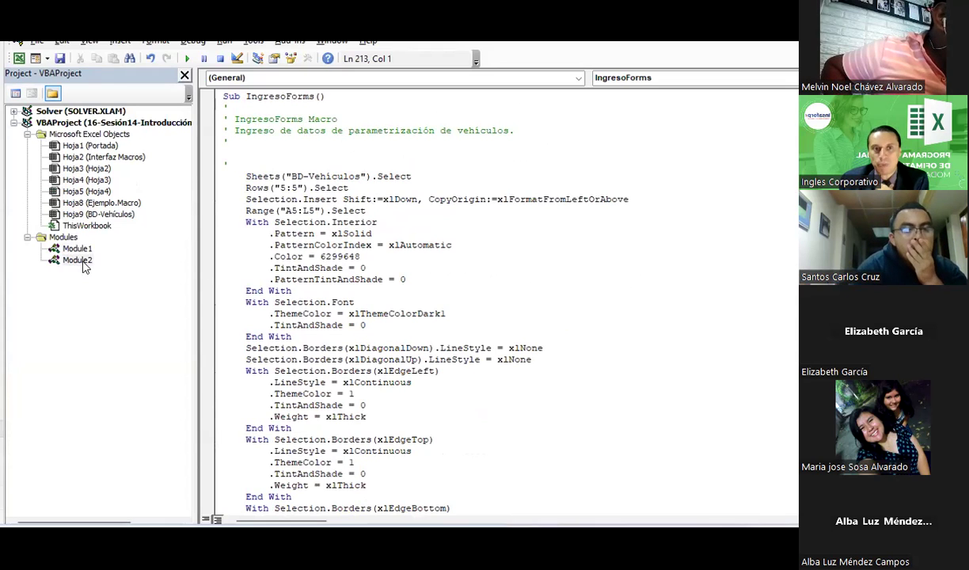
pyautogui.moveTo(274, 119); pyautogui.dragTo(521, 140)
pyautogui.click(521, 140)
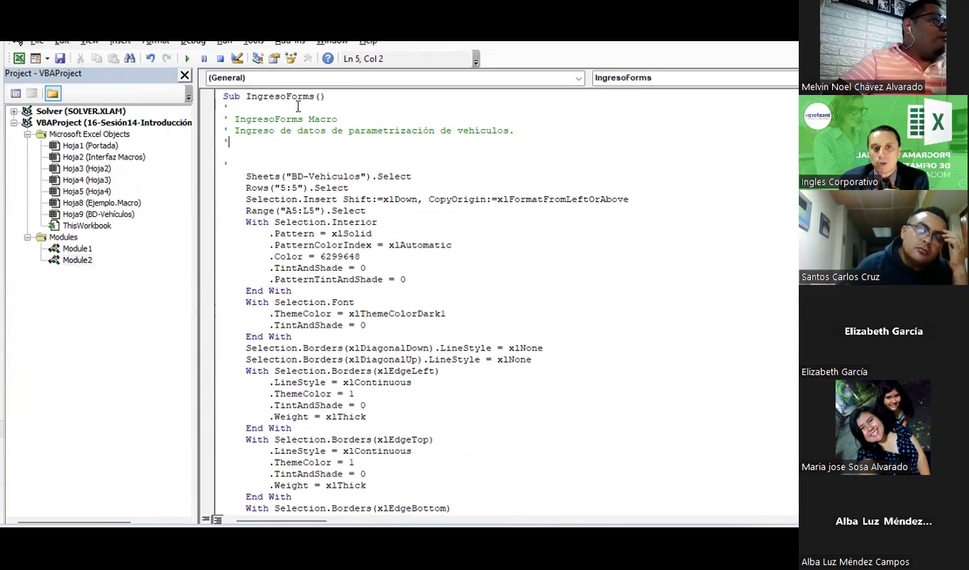
pyautogui.scroll(-1, 246, 190)
pyautogui.scroll(-1, 249, 190)
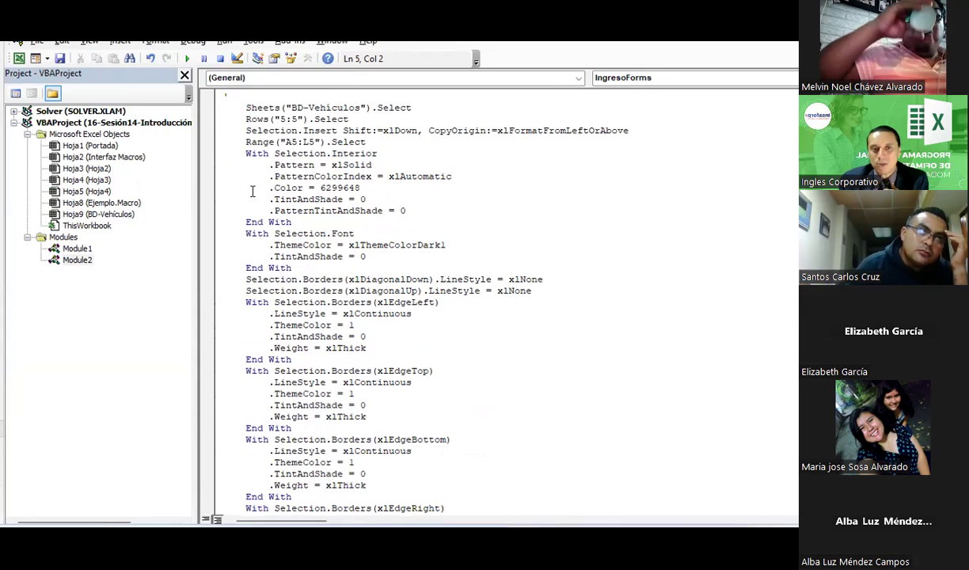
pyautogui.scroll(-5, 252, 191)
pyautogui.scroll(-2, 251, 191)
pyautogui.scroll(-6, 252, 191)
pyautogui.scroll(-1, 252, 191)
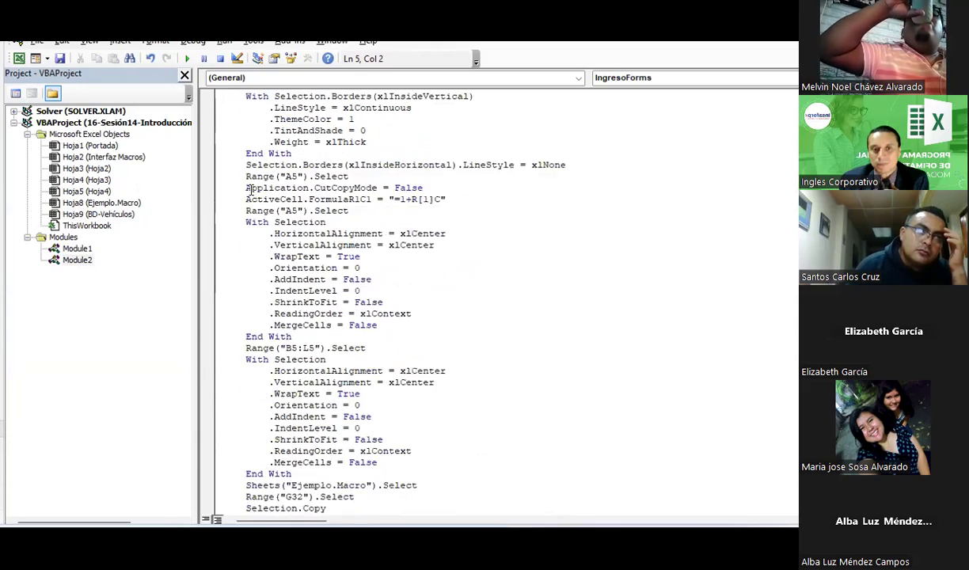
pyautogui.scroll(-6, 251, 190)
pyautogui.scroll(-4, 249, 190)
pyautogui.scroll(-3, 249, 190)
pyautogui.scroll(-2, 249, 190)
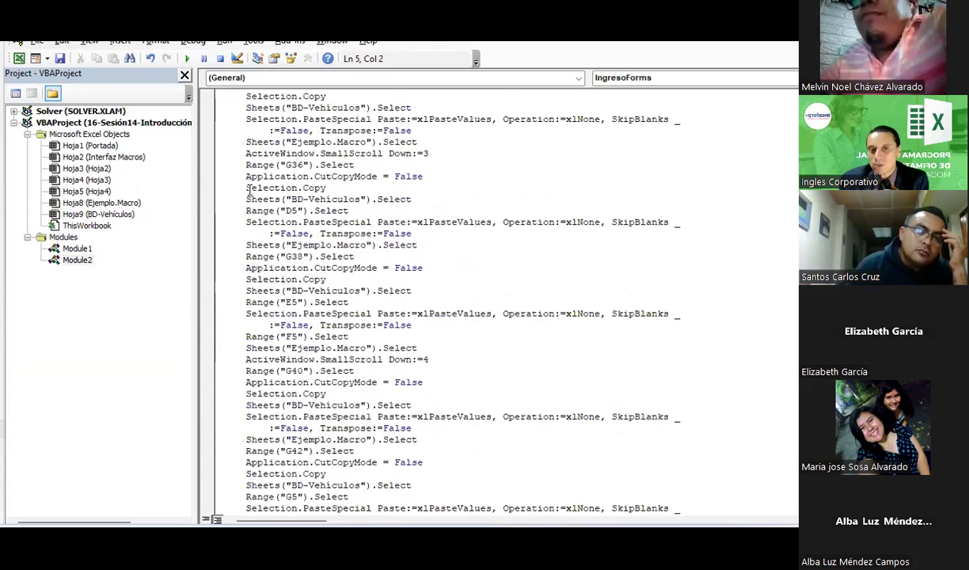
pyautogui.scroll(-4, 250, 190)
pyautogui.scroll(-3, 250, 190)
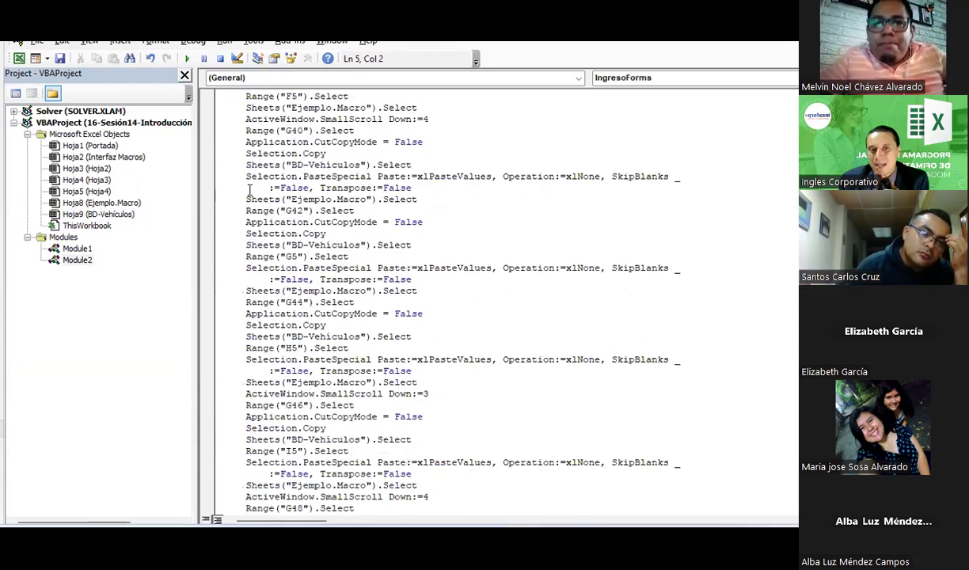
pyautogui.scroll(-3, 250, 190)
pyautogui.scroll(-3, 249, 190)
pyautogui.scroll(-2, 249, 190)
pyautogui.scroll(-2, 248, 190)
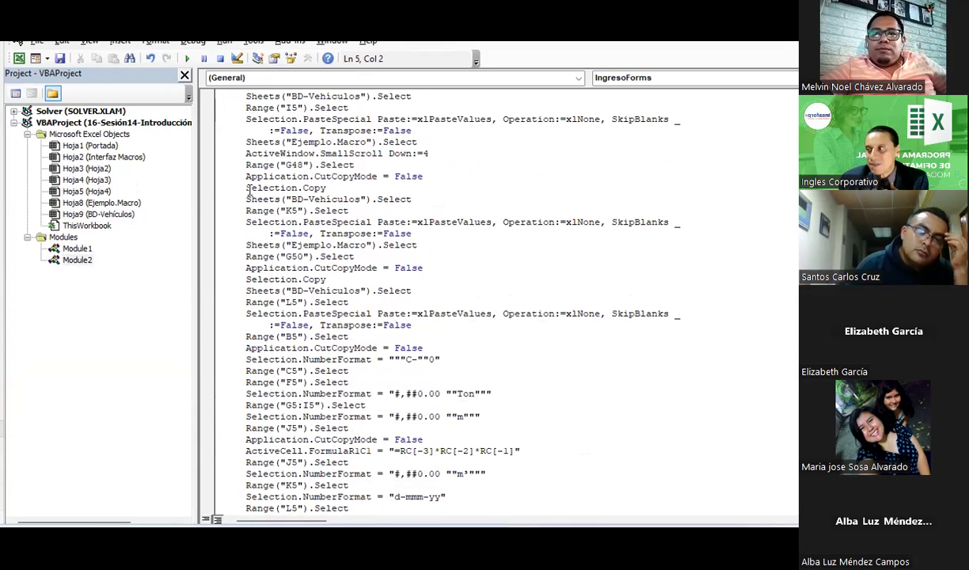
pyautogui.scroll(-3, 248, 190)
pyautogui.scroll(-2, 248, 190)
pyautogui.scroll(-3, 249, 190)
pyautogui.scroll(-2, 249, 191)
pyautogui.scroll(10, 248, 190)
pyautogui.scroll(10, 251, 193)
pyautogui.scroll(10, 252, 195)
pyautogui.scroll(10, 253, 197)
pyautogui.scroll(10, 253, 198)
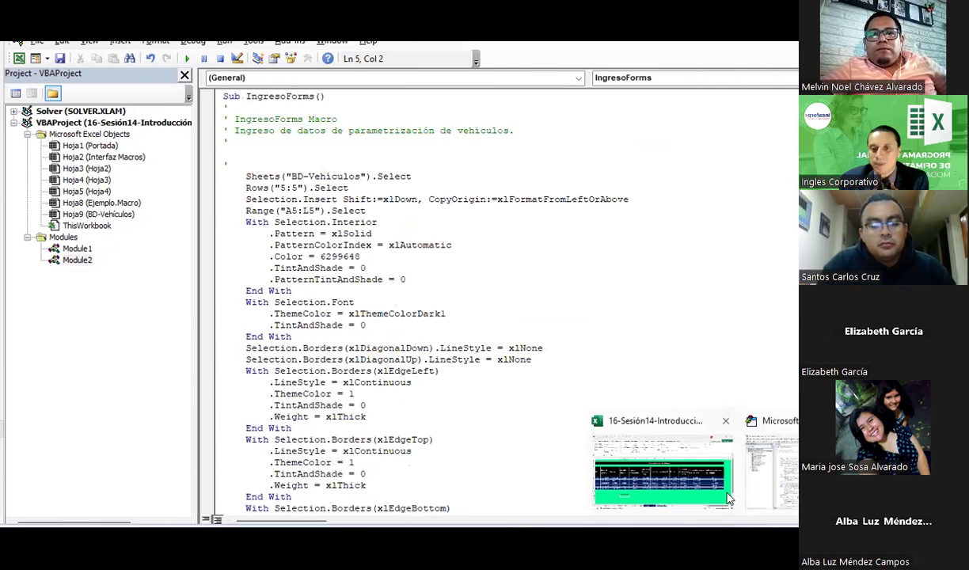
pyautogui.click(663, 471)
pyautogui.click(709, 309)
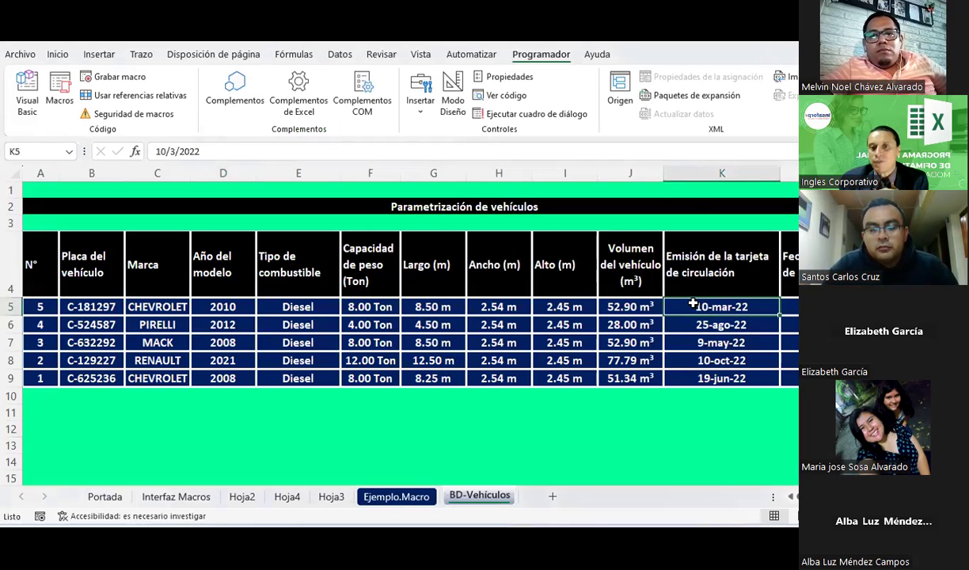
pyautogui.rightClick(697, 307)
pyautogui.click(743, 420)
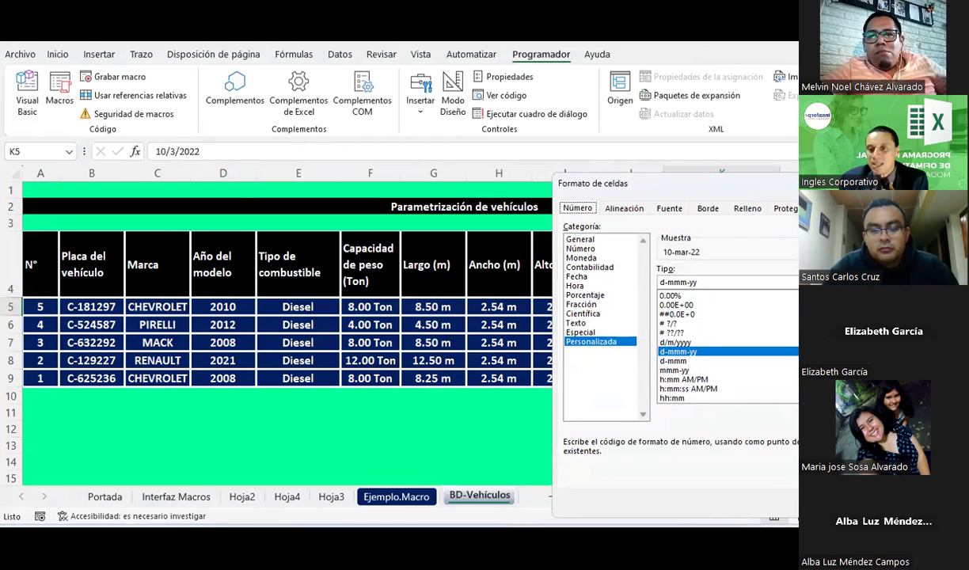
pyautogui.press('Return')
pyautogui.moveTo(743, 520)
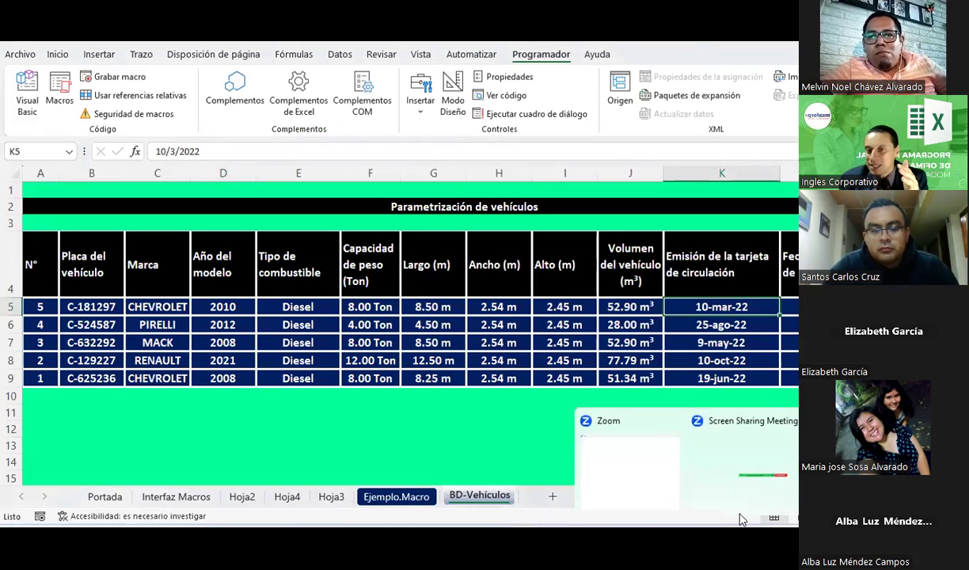
pyautogui.click(698, 460)
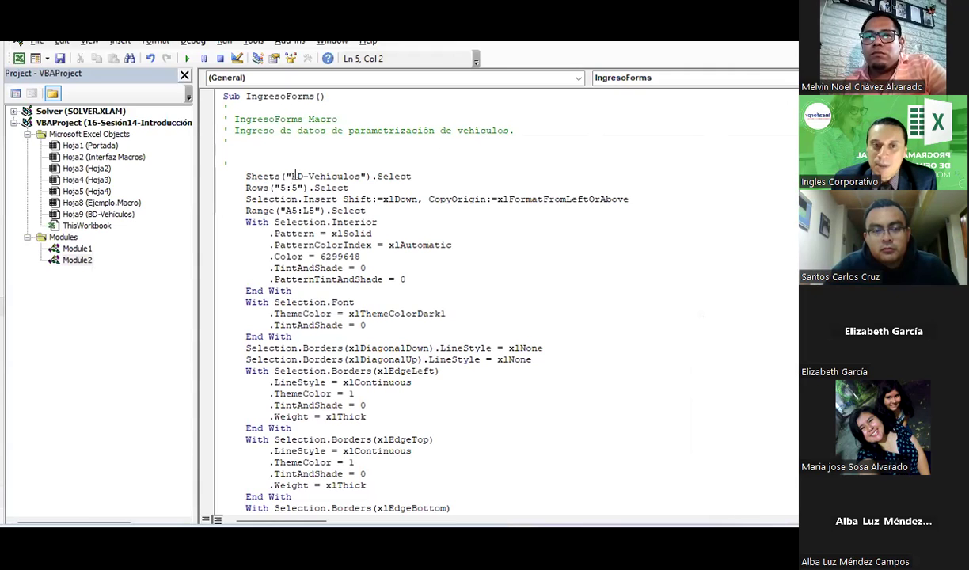
pyautogui.moveTo(377, 176); pyautogui.dragTo(409, 175)
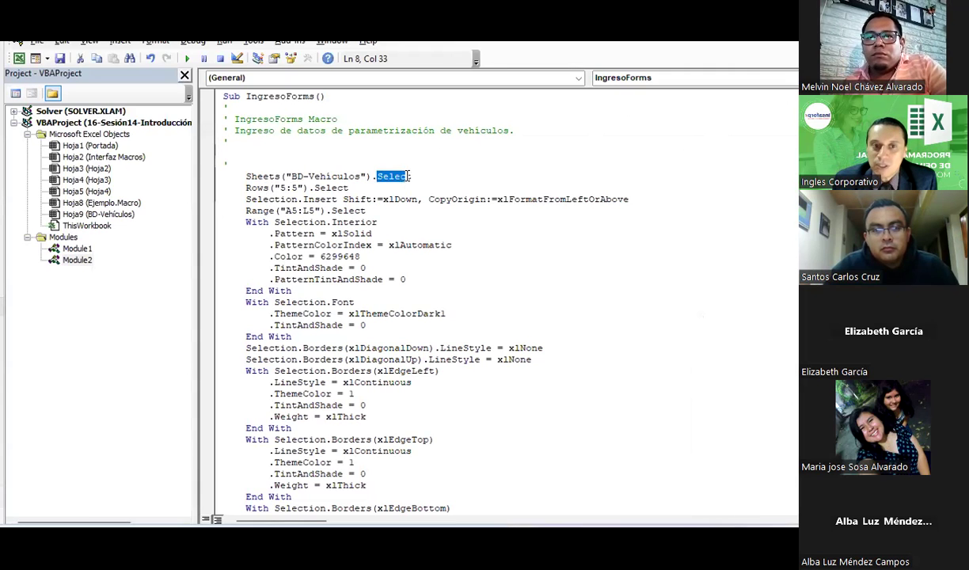
pyautogui.click(250, 188)
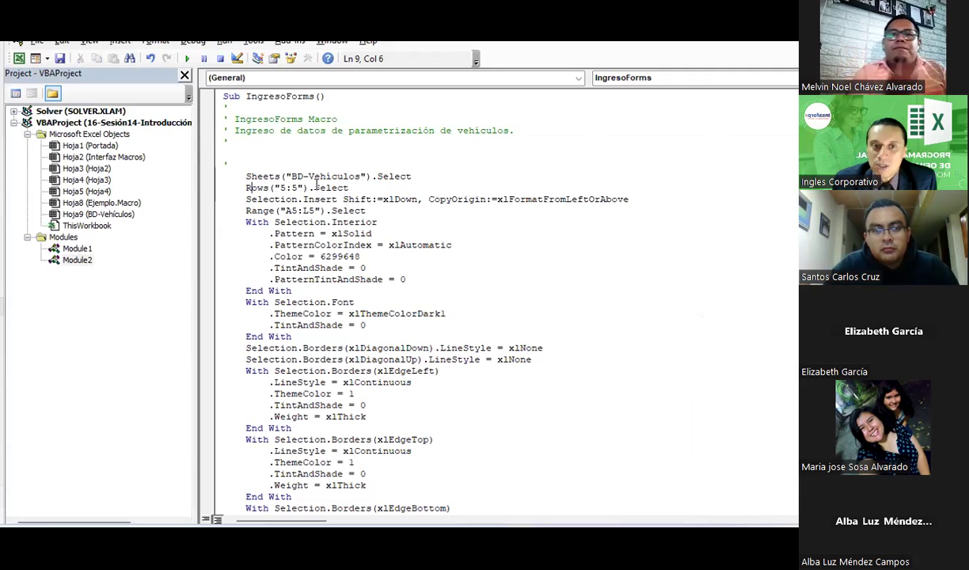
pyautogui.moveTo(315, 188); pyautogui.dragTo(349, 187)
pyautogui.click(282, 199)
pyautogui.click(392, 199)
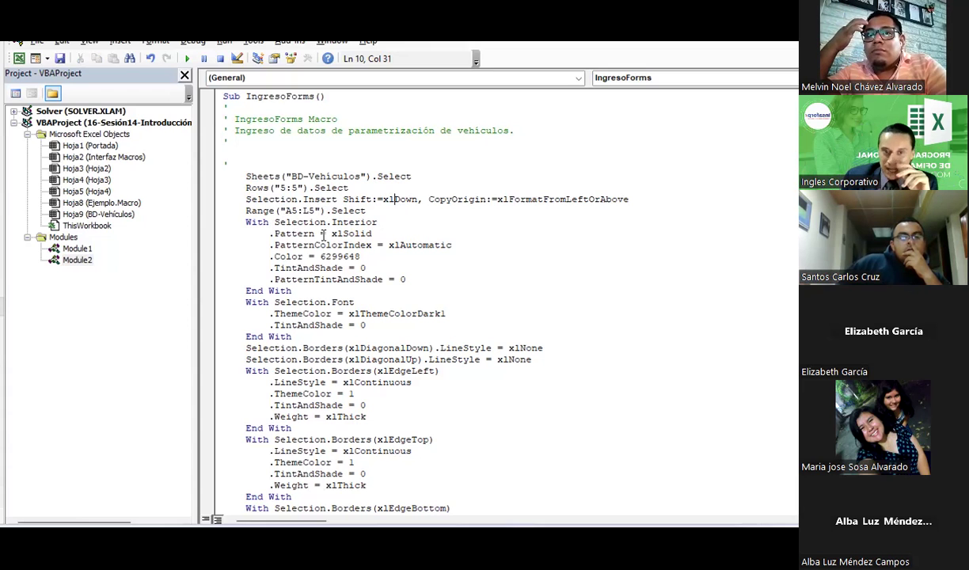
pyautogui.click(297, 394)
pyautogui.scroll(-1, 317, 340)
pyautogui.scroll(-1, 334, 315)
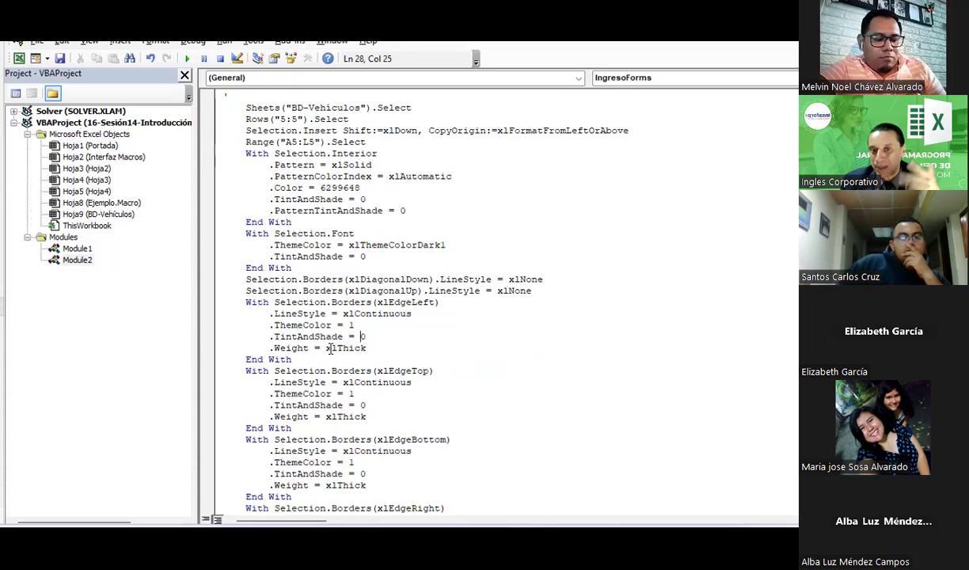
pyautogui.scroll(-2, 329, 349)
pyautogui.scroll(-1, 330, 349)
pyautogui.scroll(-1, 330, 349)
pyautogui.scroll(-3, 329, 348)
pyautogui.scroll(-1, 330, 348)
pyautogui.scroll(-1, 330, 349)
pyautogui.scroll(-3, 329, 348)
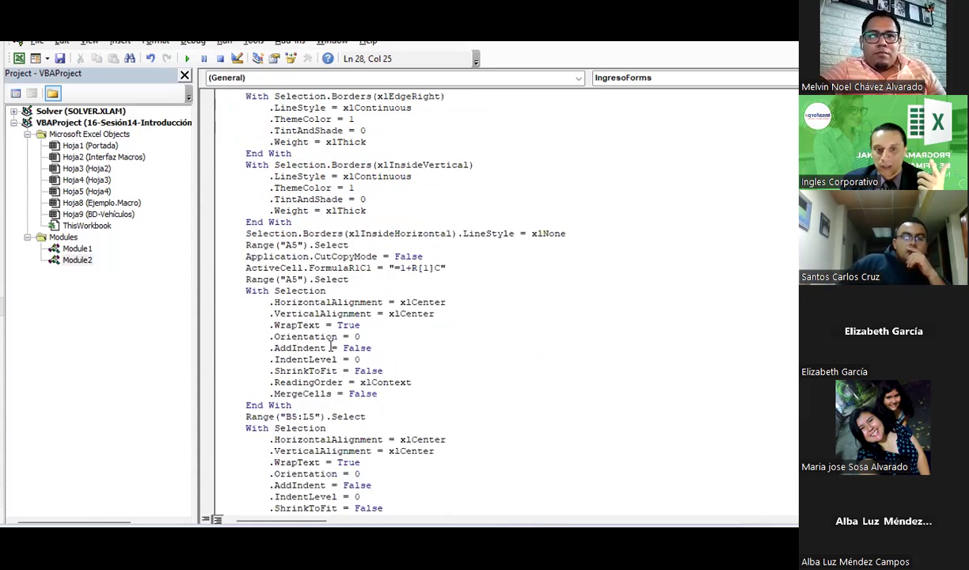
pyautogui.scroll(-2, 331, 346)
pyautogui.scroll(-1, 331, 346)
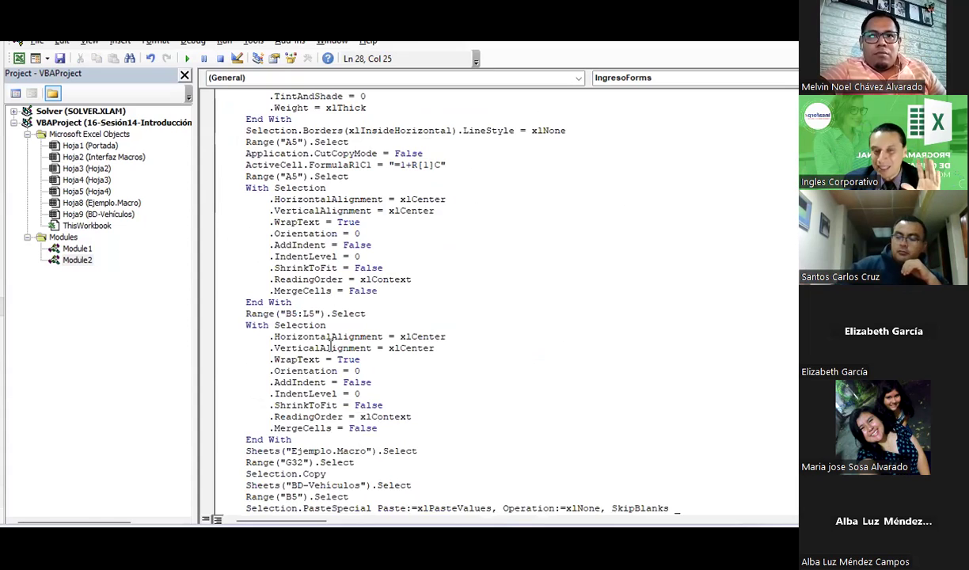
pyautogui.click(410, 337)
pyautogui.scroll(-3, 303, 357)
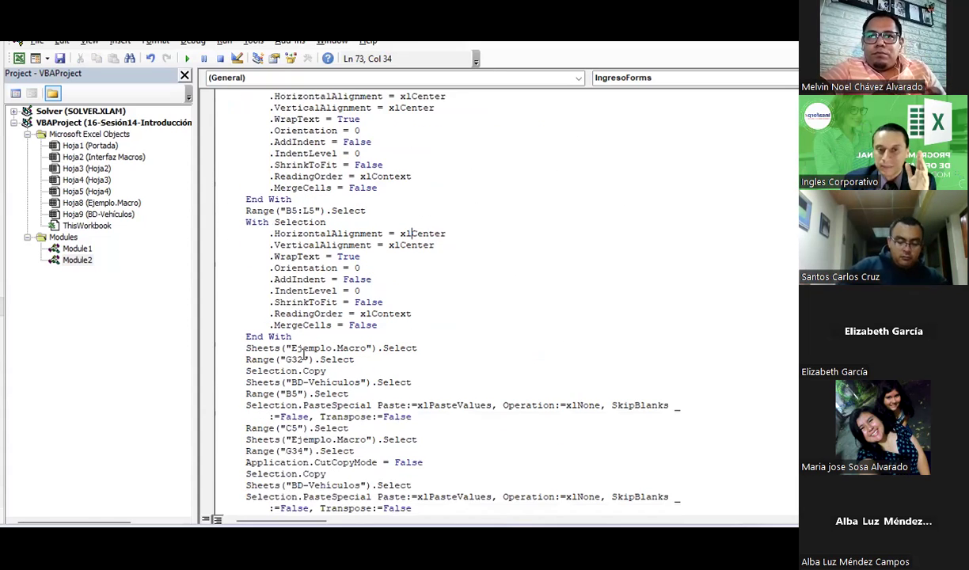
pyautogui.scroll(-1, 303, 357)
pyautogui.scroll(-1, 304, 356)
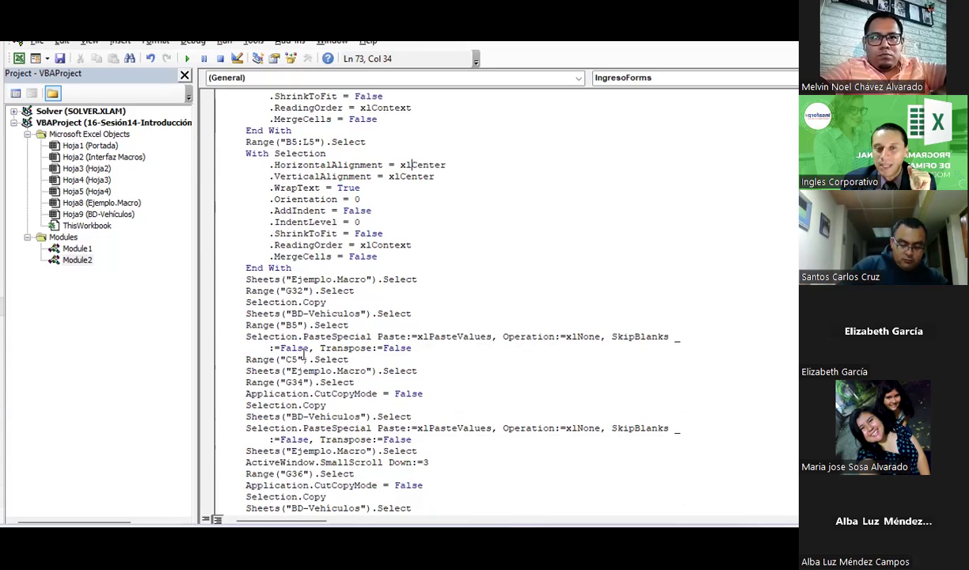
pyautogui.scroll(-1, 304, 357)
pyautogui.scroll(-1, 303, 356)
pyautogui.scroll(-1, 303, 356)
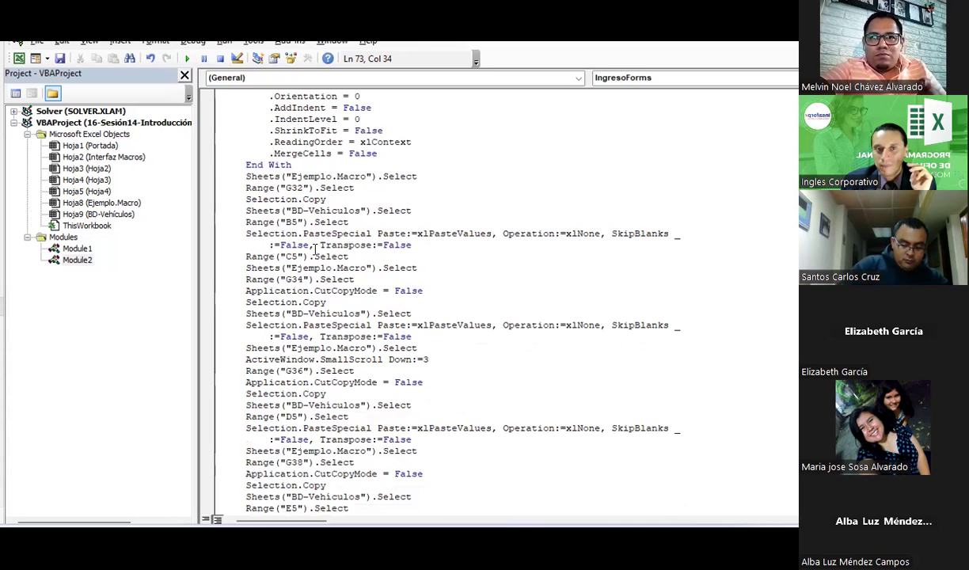
pyautogui.scroll(-1, 315, 249)
pyautogui.scroll(-1, 314, 248)
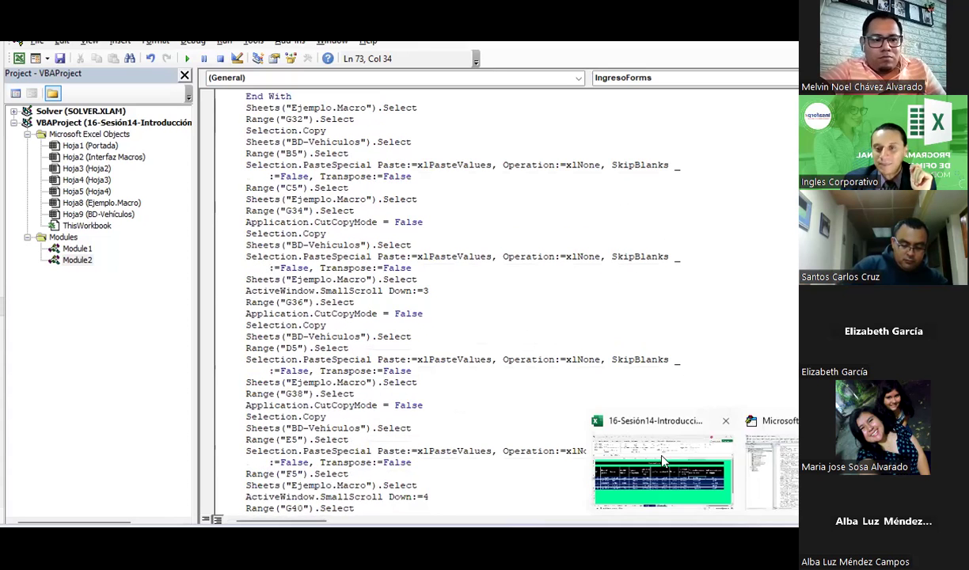
pyautogui.click(661, 460)
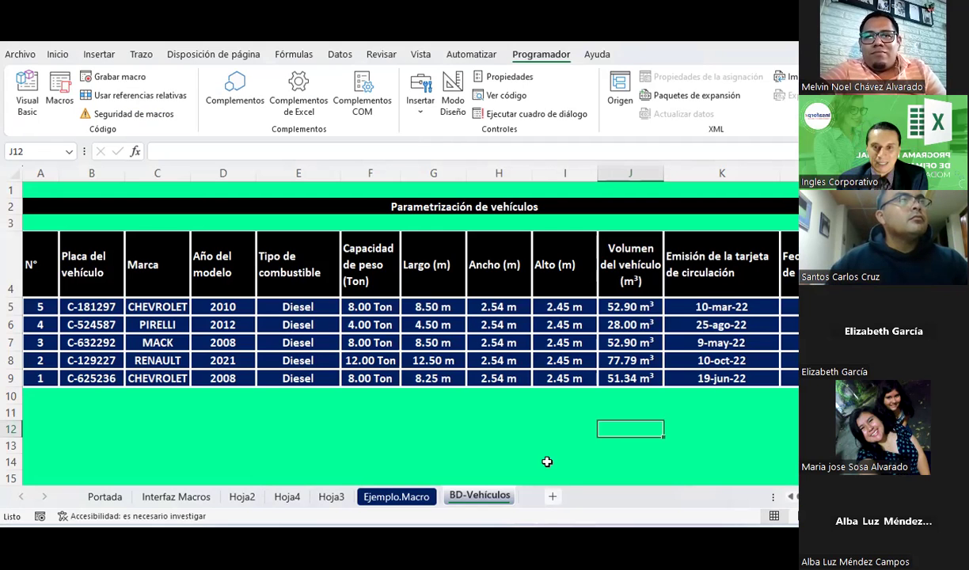
pyautogui.click(551, 461)
pyautogui.click(621, 302)
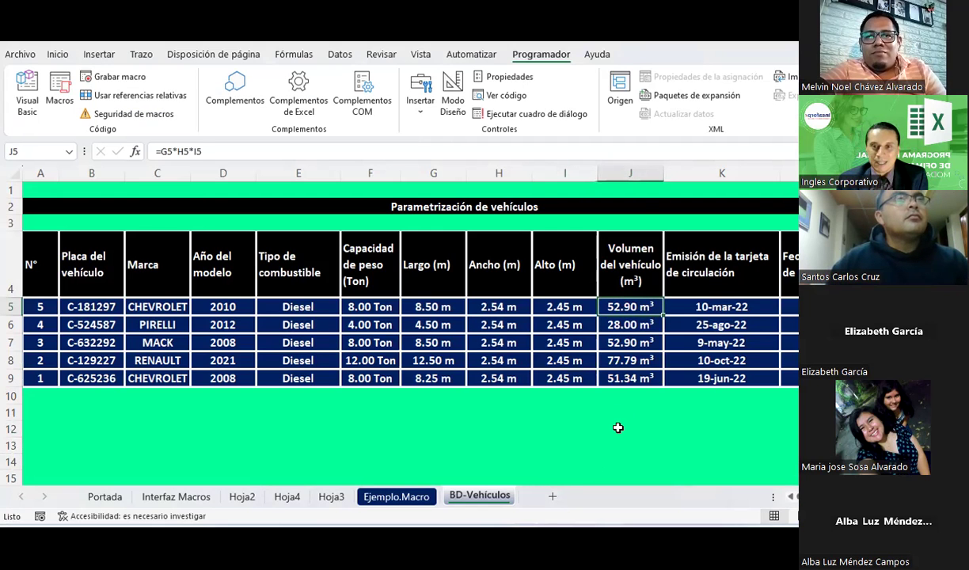
pyautogui.press('F2')
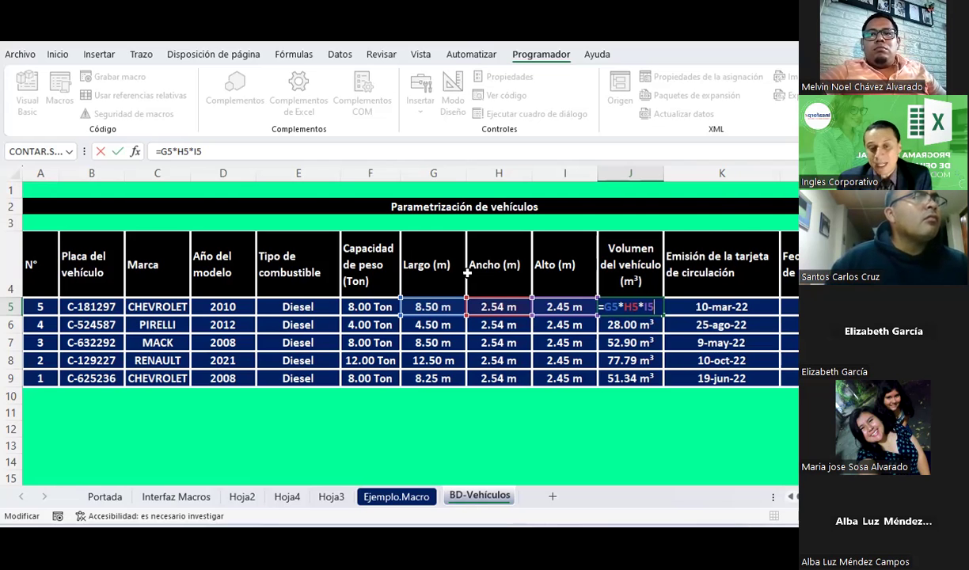
pyautogui.hotkey('ctrl', 'Return')
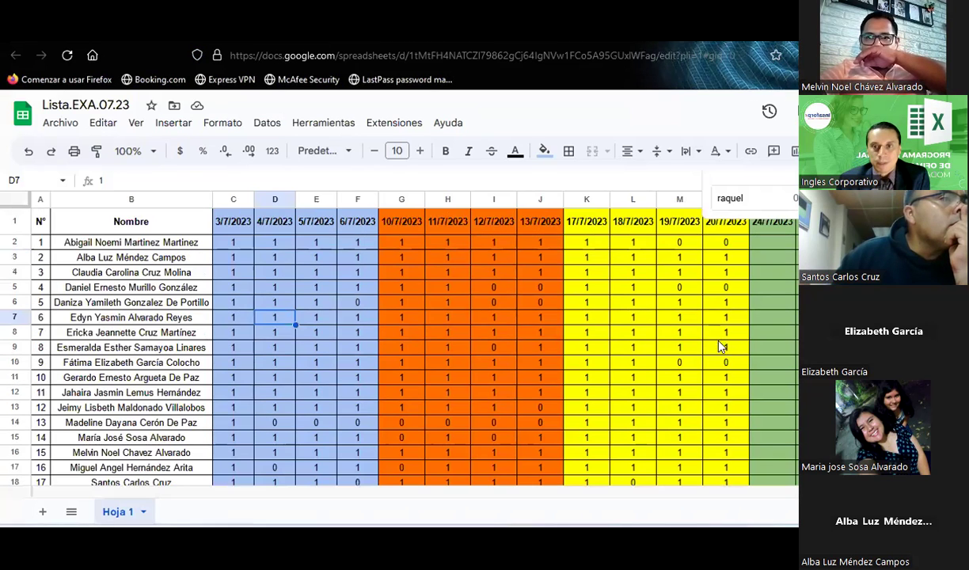
# Freeze header row 1 and the name columns A–B so they stay visible.
pyautogui.click(769, 244)
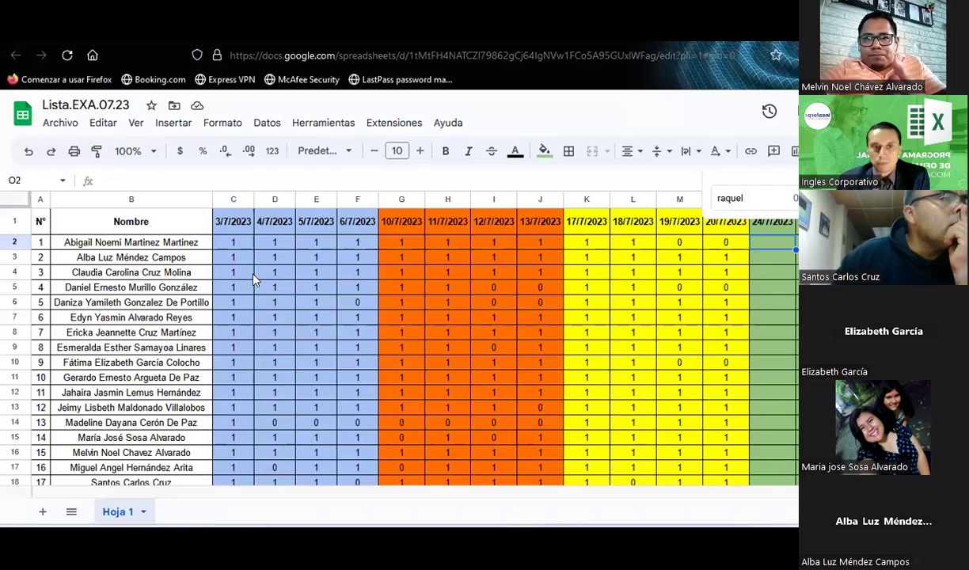
pyautogui.click(231, 242)
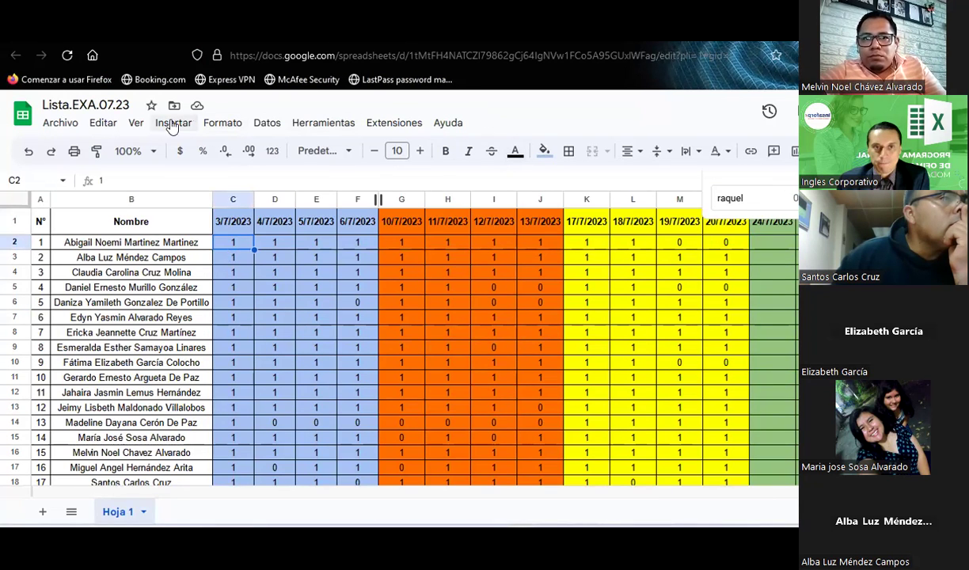
pyautogui.click(133, 123)
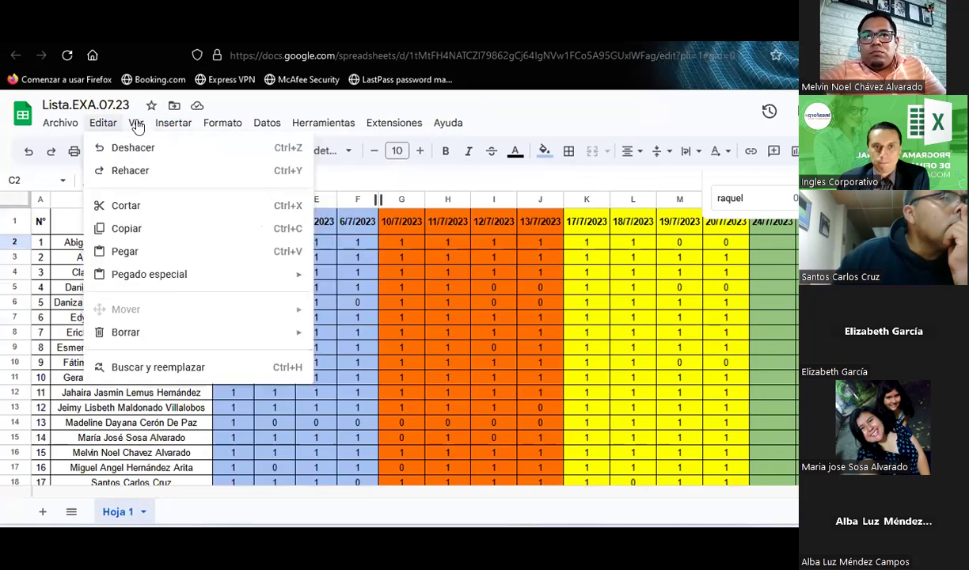
pyautogui.moveTo(238, 193)
pyautogui.moveTo(176, 171)
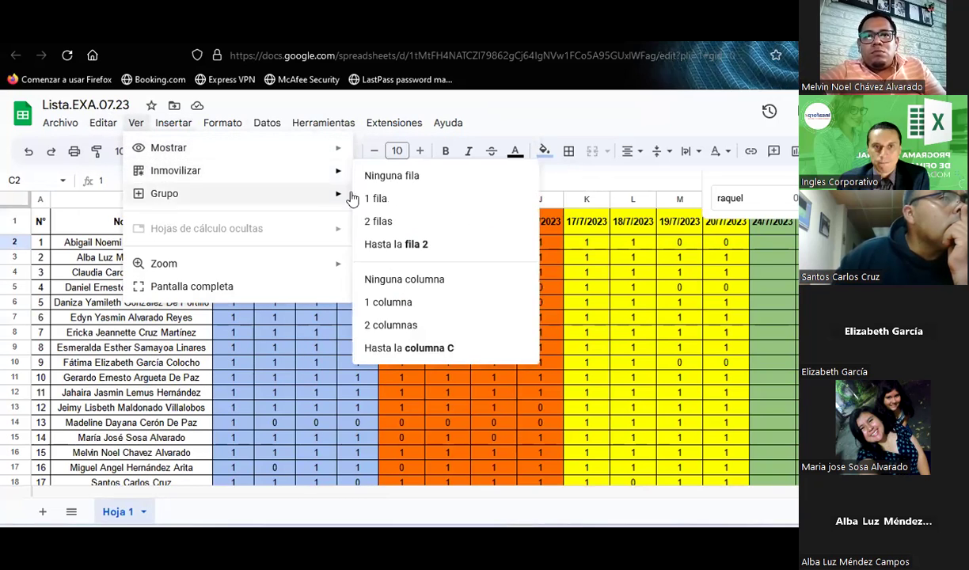
pyautogui.click(392, 245)
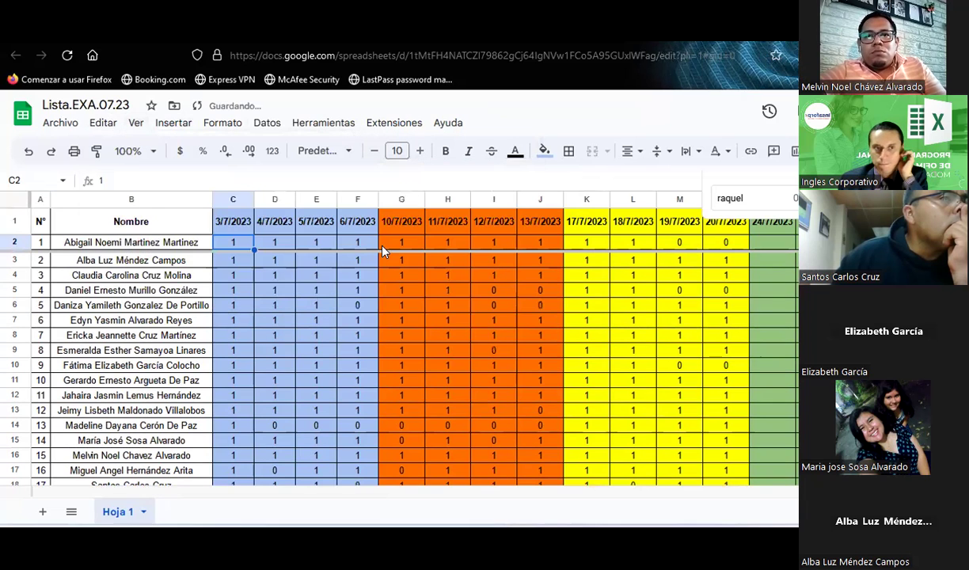
pyautogui.click(135, 122)
pyautogui.moveTo(176, 171)
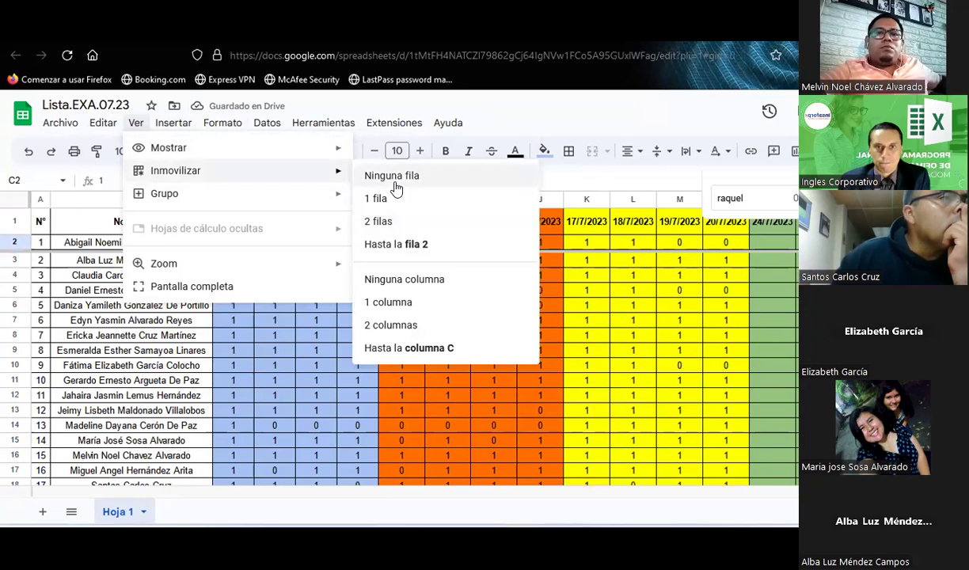
pyautogui.click(392, 176)
pyautogui.click(17, 222)
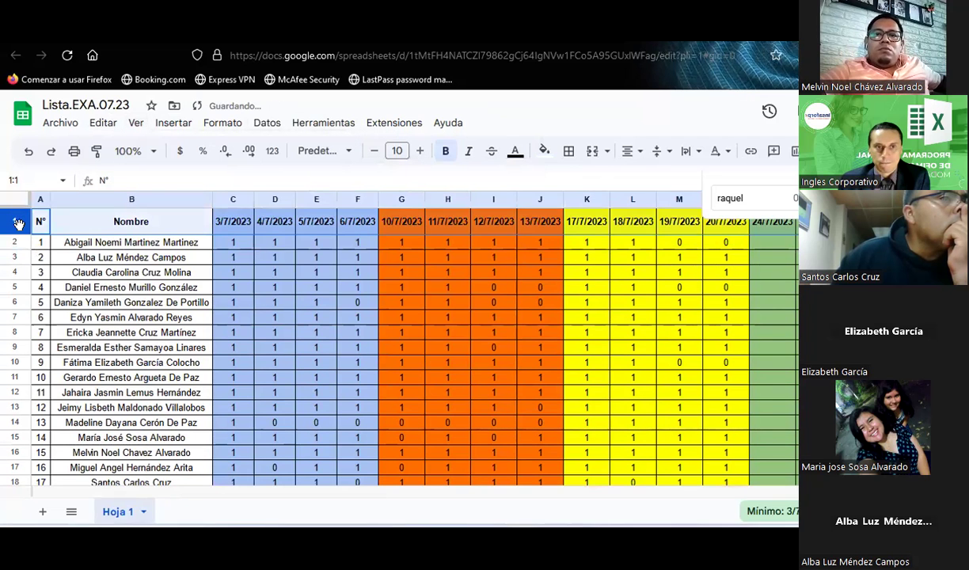
pyautogui.click(136, 122)
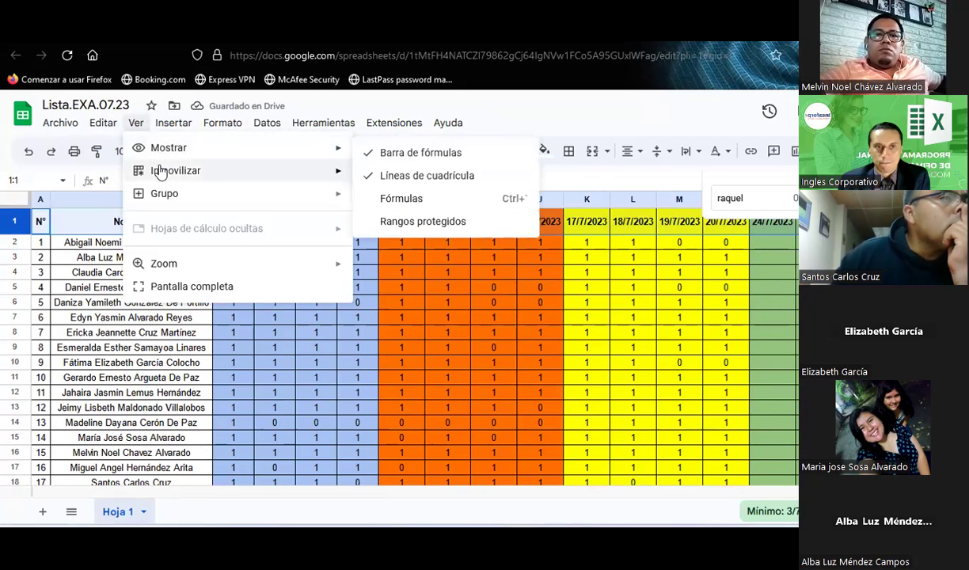
pyautogui.moveTo(176, 170)
pyautogui.click(388, 185)
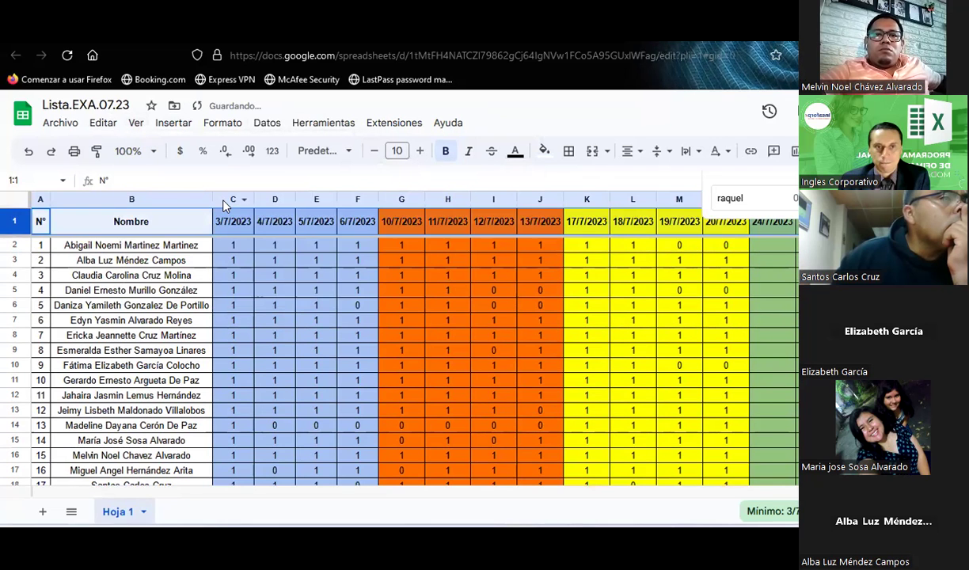
pyautogui.click(179, 199)
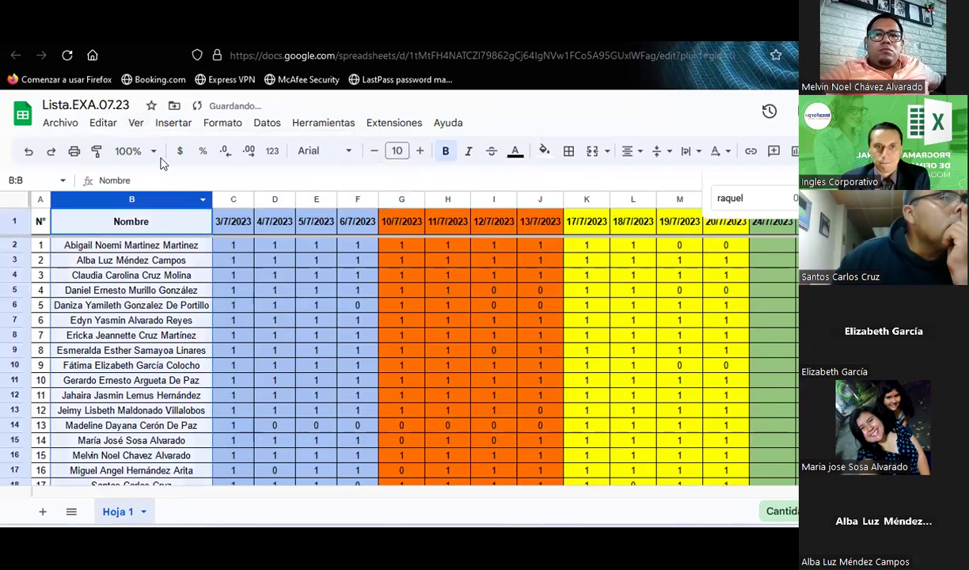
pyautogui.click(135, 123)
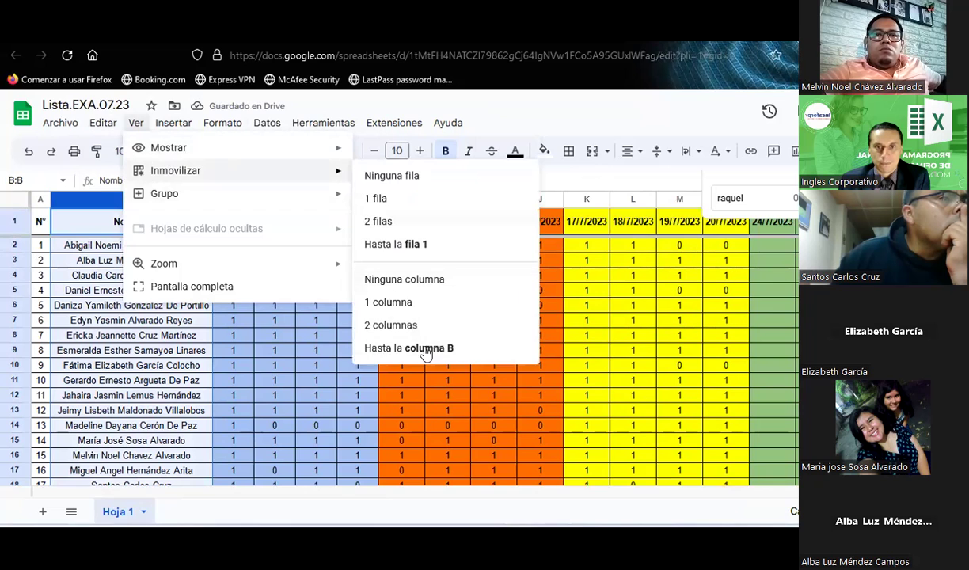
pyautogui.moveTo(175, 170)
pyautogui.click(401, 346)
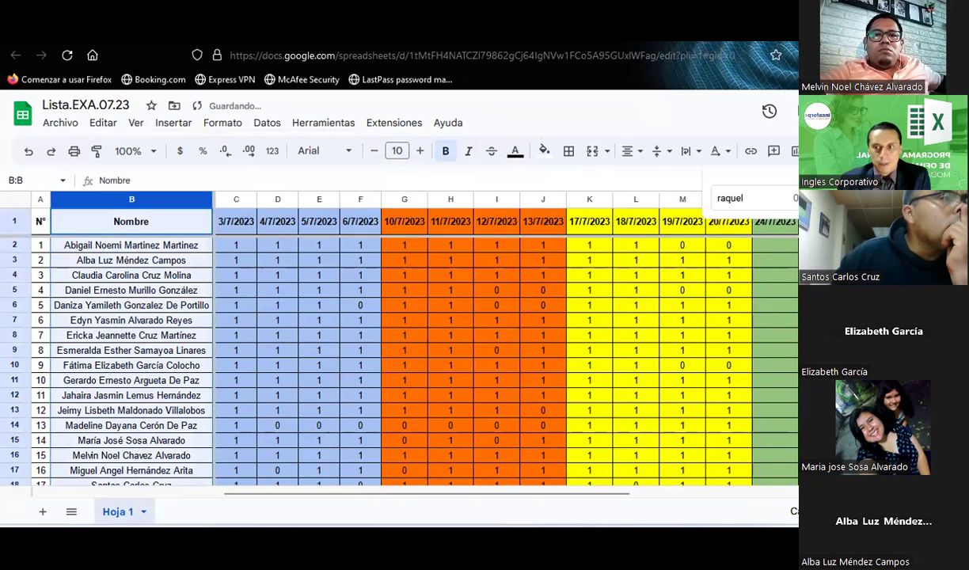
pyautogui.moveTo(584, 494); pyautogui.dragTo(787, 513)
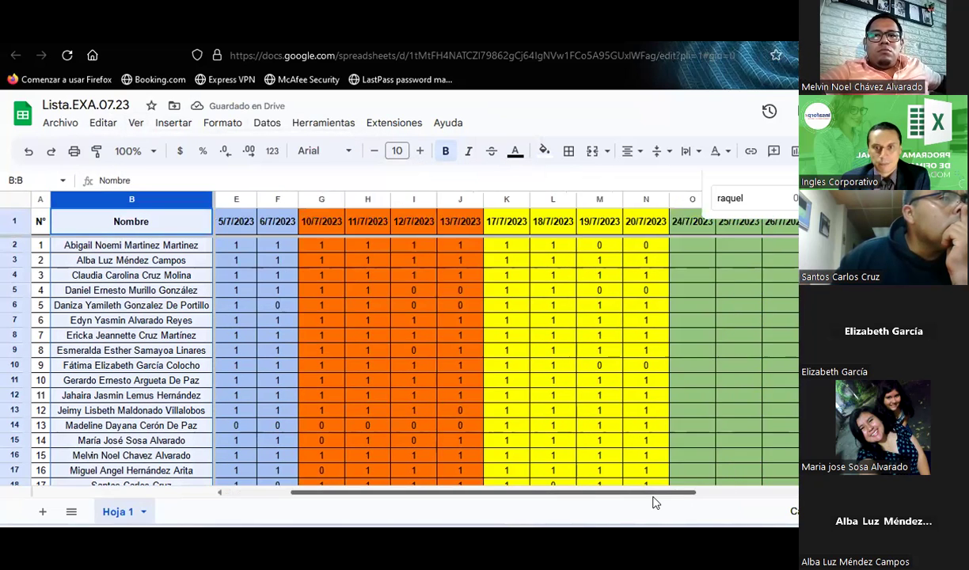
# Enter 24/7/2023 attendance in O2–O16: 1 for each student, 0 for the absence in O9.
pyautogui.click(499, 244)
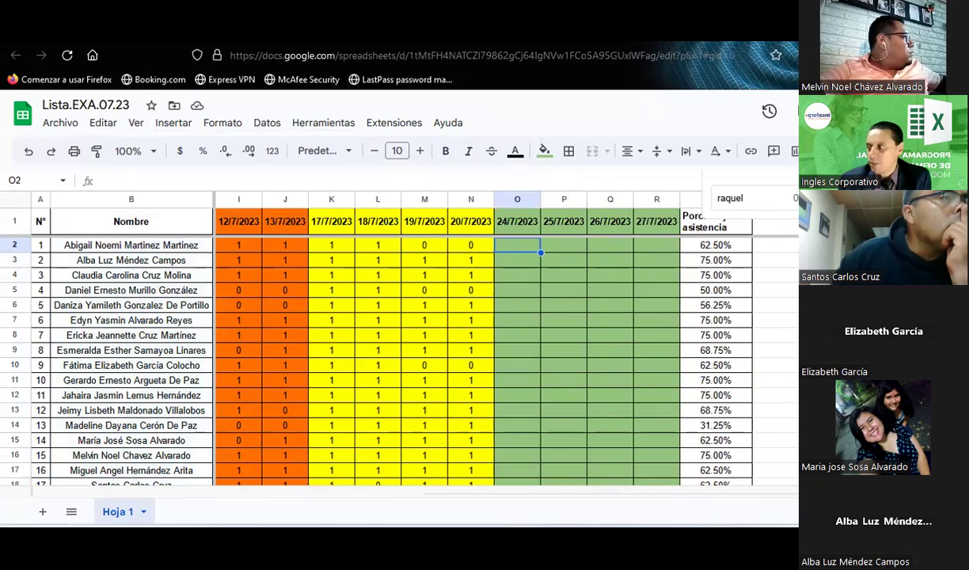
pyautogui.write('1')
pyautogui.press('Return')
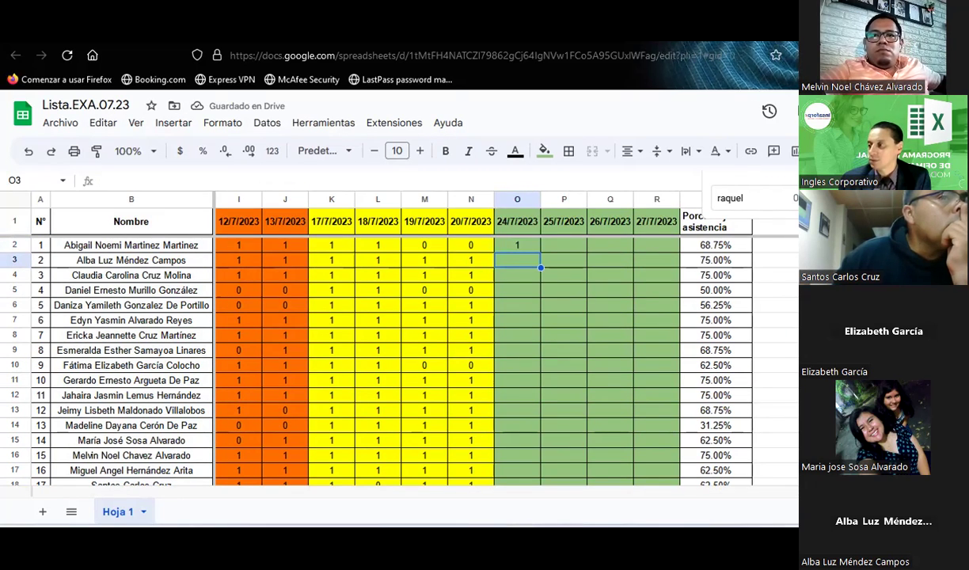
pyautogui.write('1')
pyautogui.press('Return')
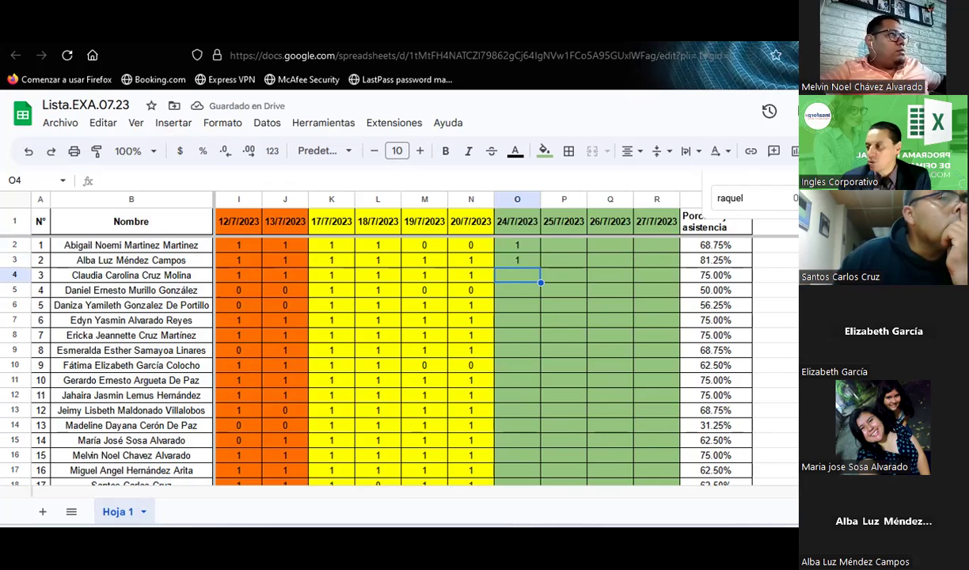
pyautogui.write('1')
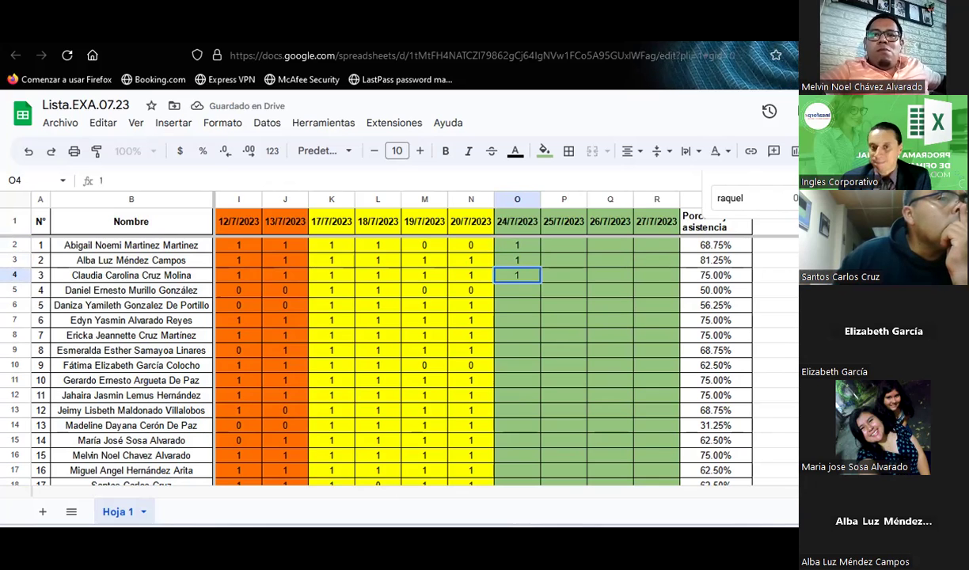
pyautogui.press('Return')
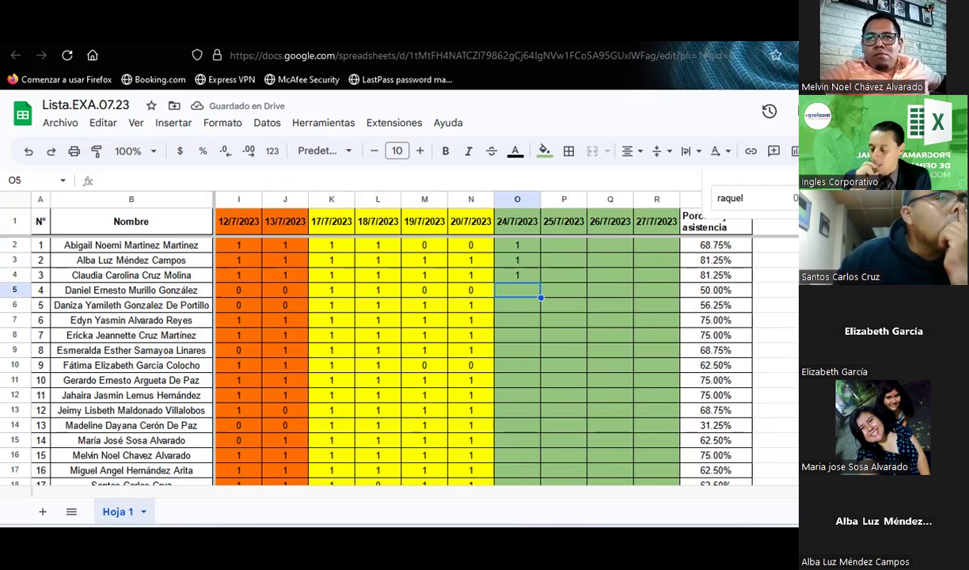
pyautogui.write('1')
pyautogui.press('Return')
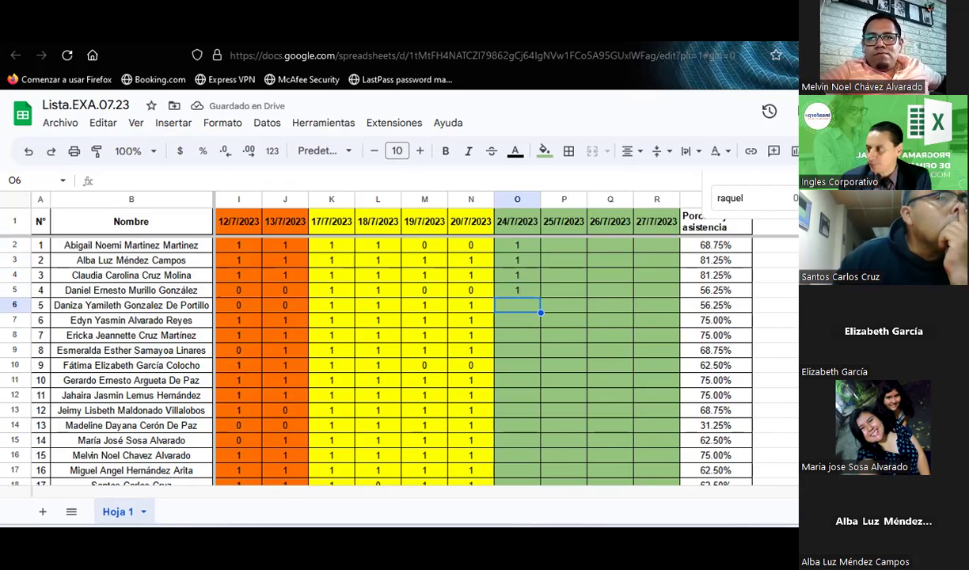
pyautogui.write('1')
pyautogui.press('Return')
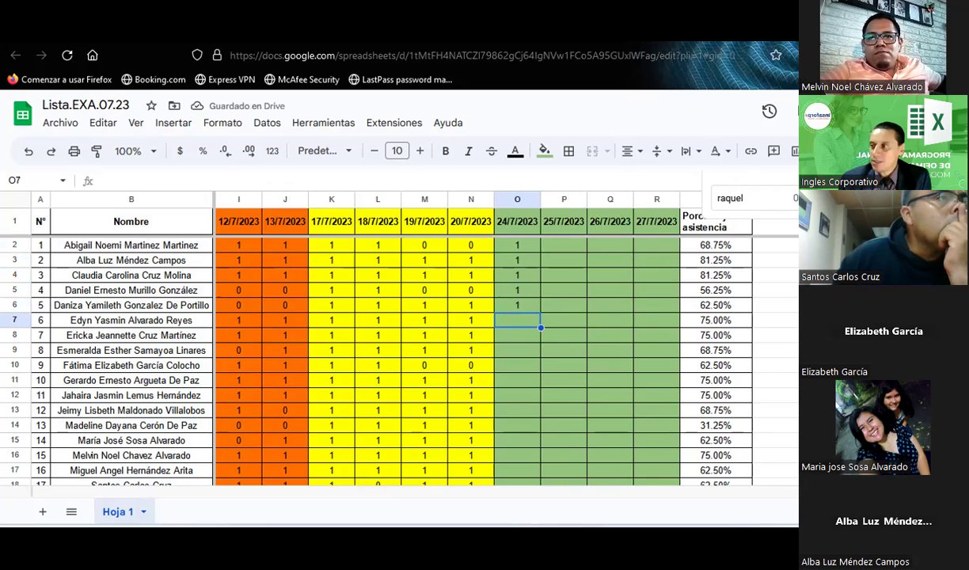
pyautogui.write('1')
pyautogui.press('Return')
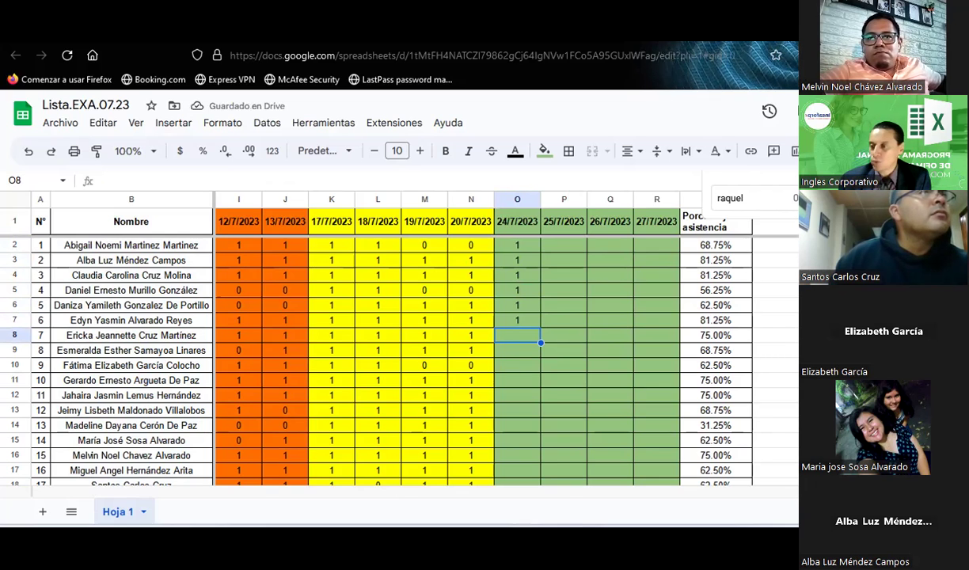
pyautogui.write('1')
pyautogui.press('Return')
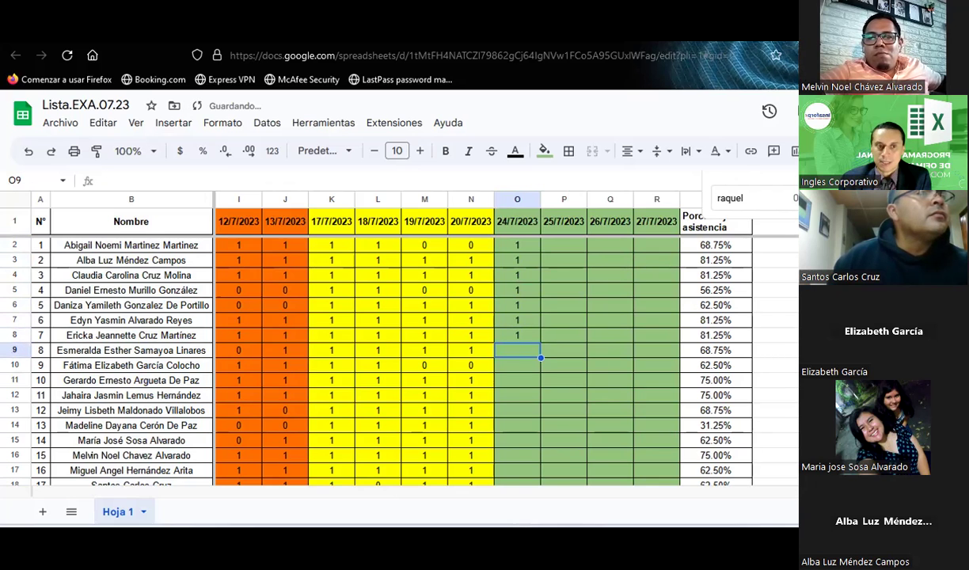
pyautogui.write('0')
pyautogui.press('Return')
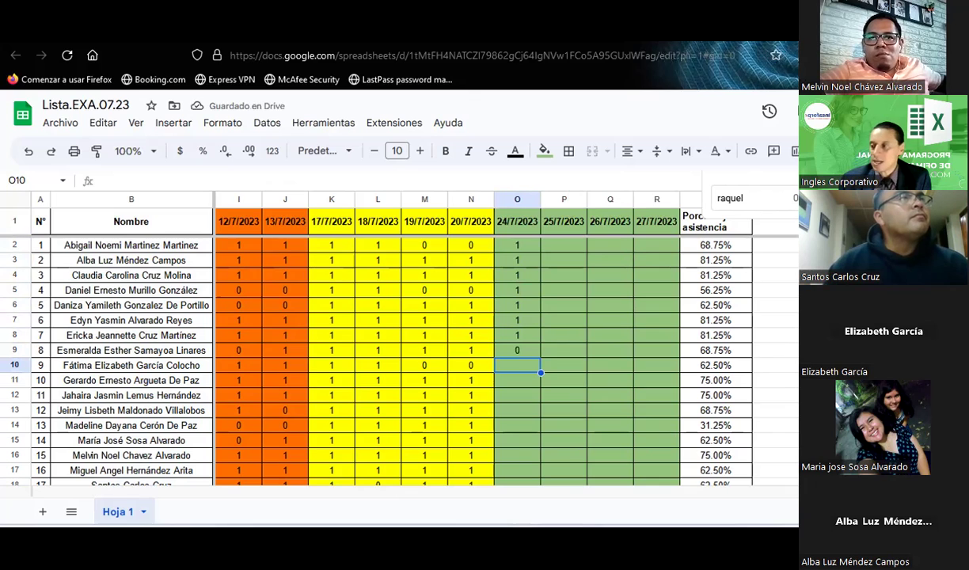
pyautogui.write('1')
pyautogui.press('Return')
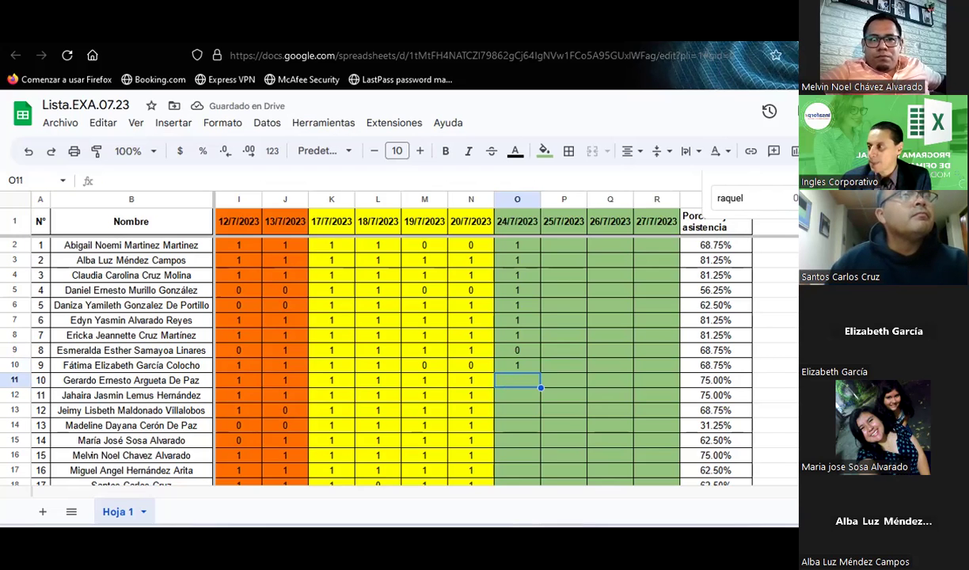
pyautogui.write('1')
pyautogui.press('Return')
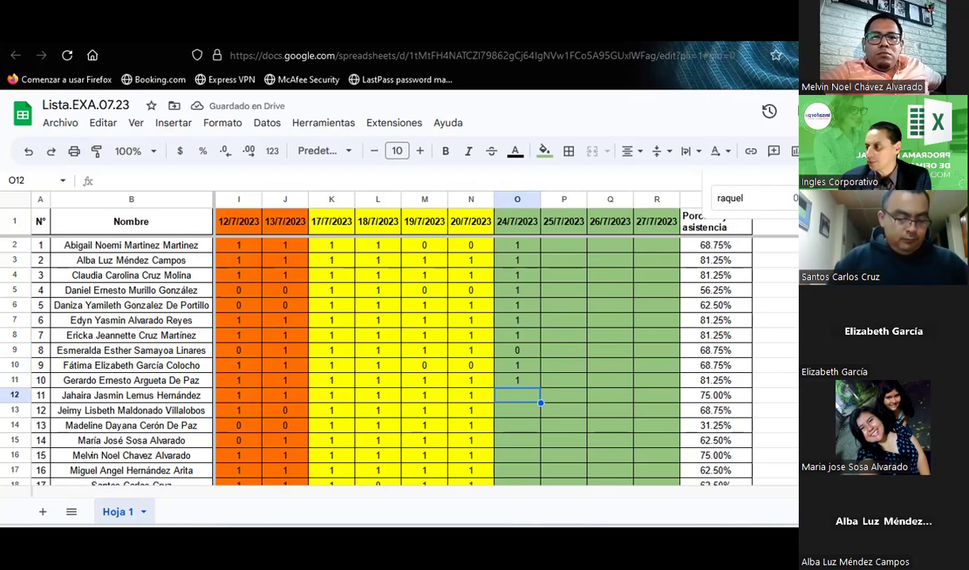
pyautogui.write('1')
pyautogui.press('Return')
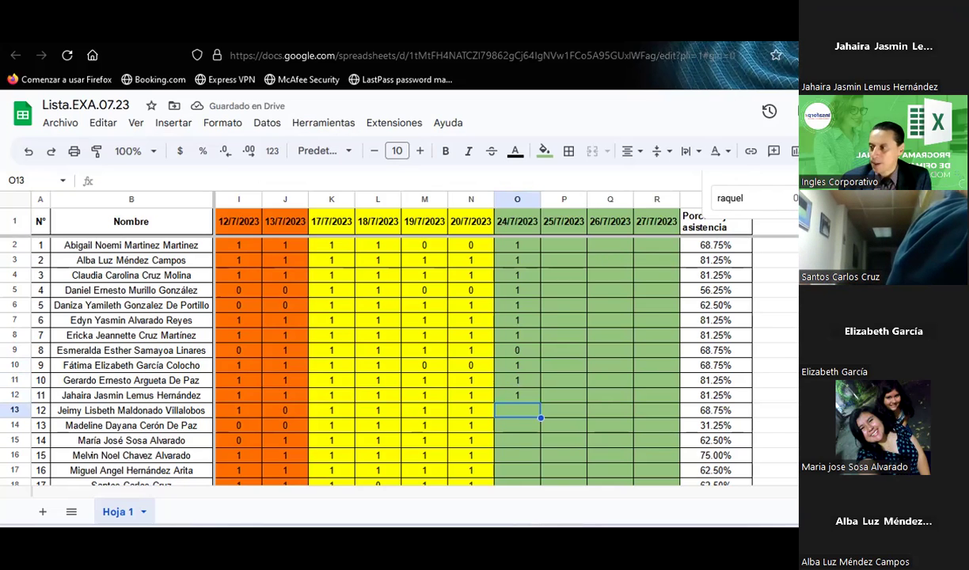
pyautogui.write('1')
pyautogui.press('Return')
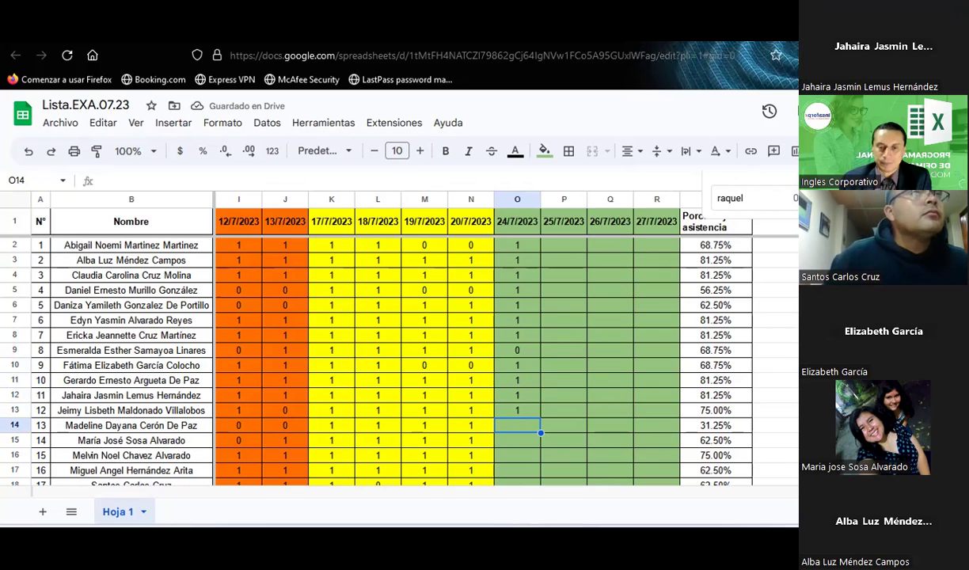
pyautogui.write('1')
pyautogui.press('Return')
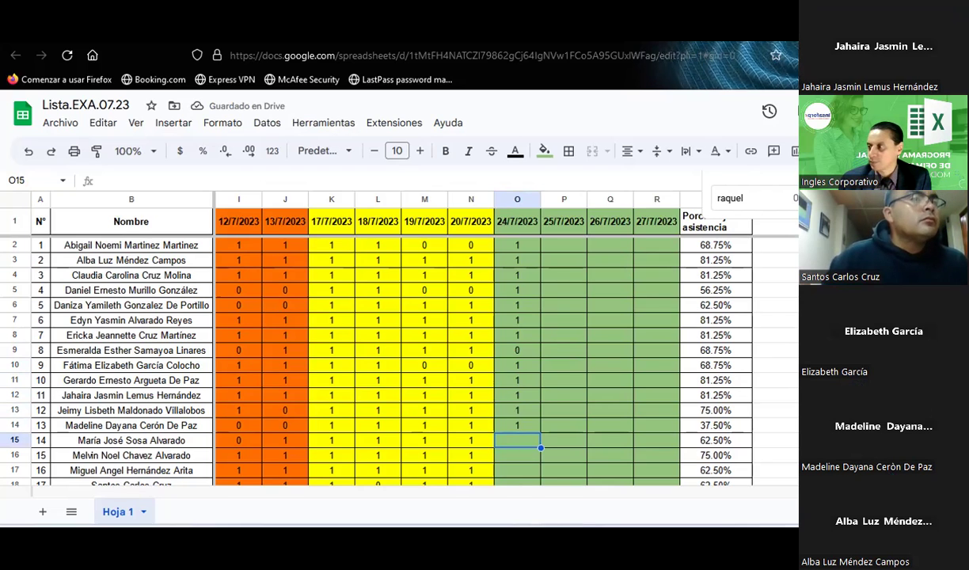
pyautogui.write('1')
pyautogui.press('Return')
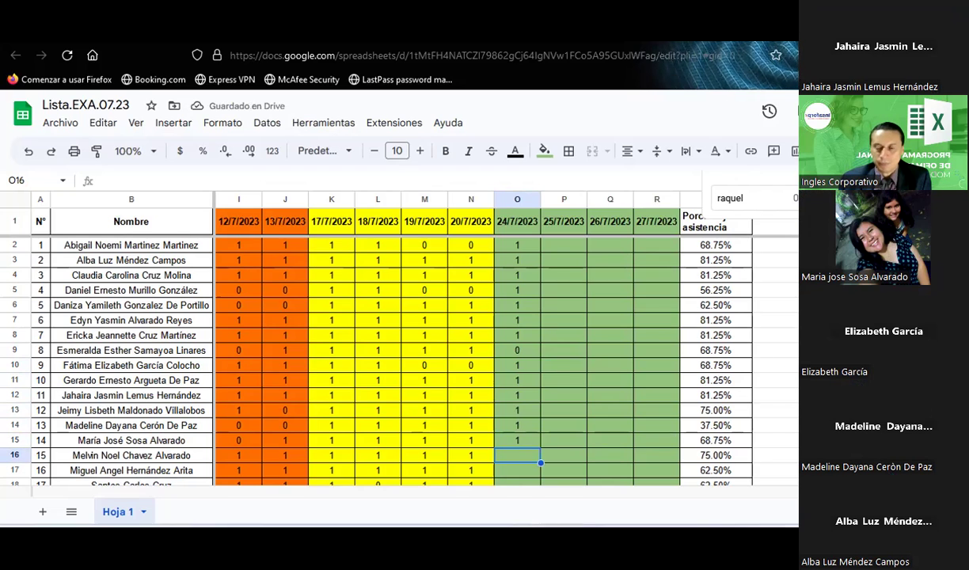
pyautogui.write('1')
pyautogui.press('Return')
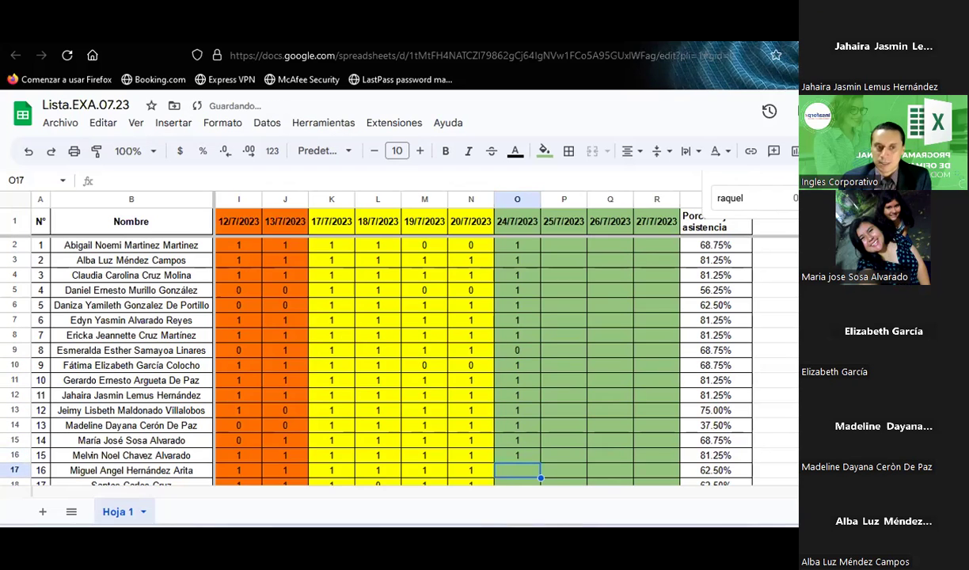
# Enter 1 in O17, O18 and O19, bringing the 24/7/2023 total to 17.
pyautogui.scroll(-2, 396, 349)
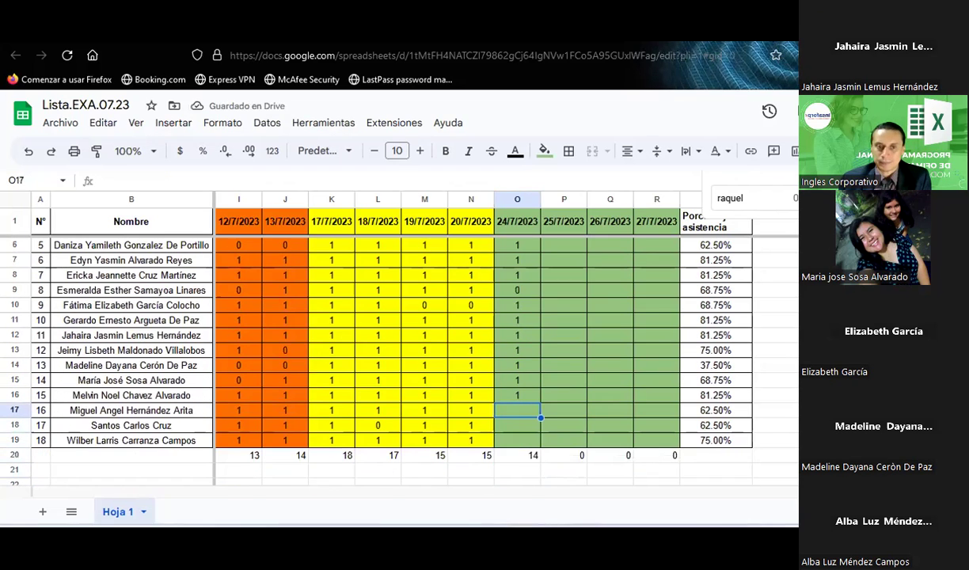
pyautogui.write('1')
pyautogui.press('Return')
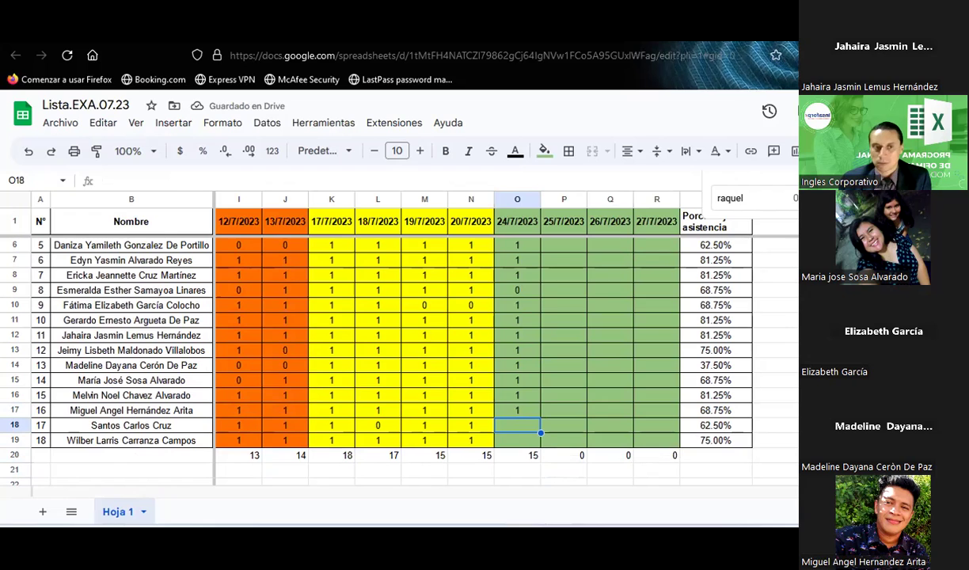
pyautogui.write('1')
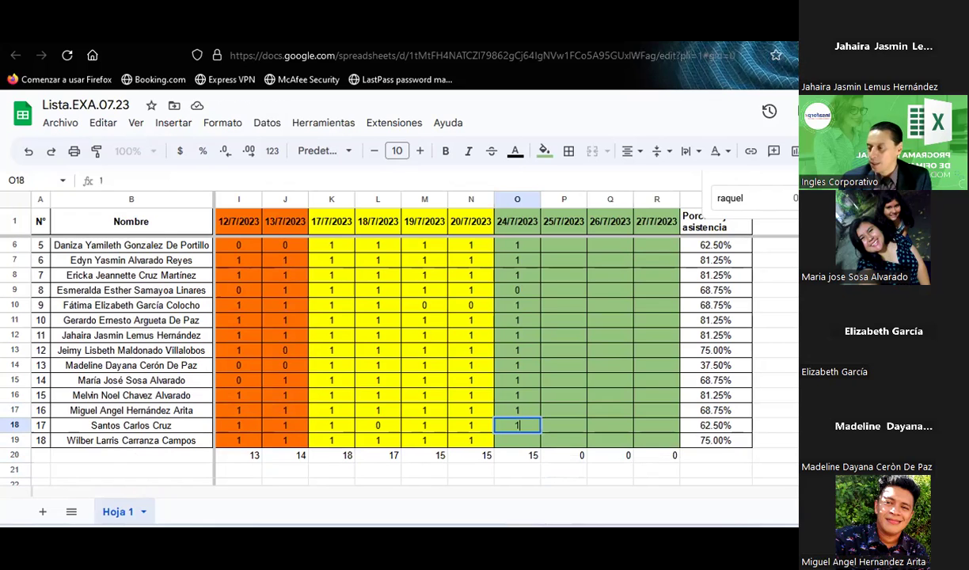
pyautogui.press('Return')
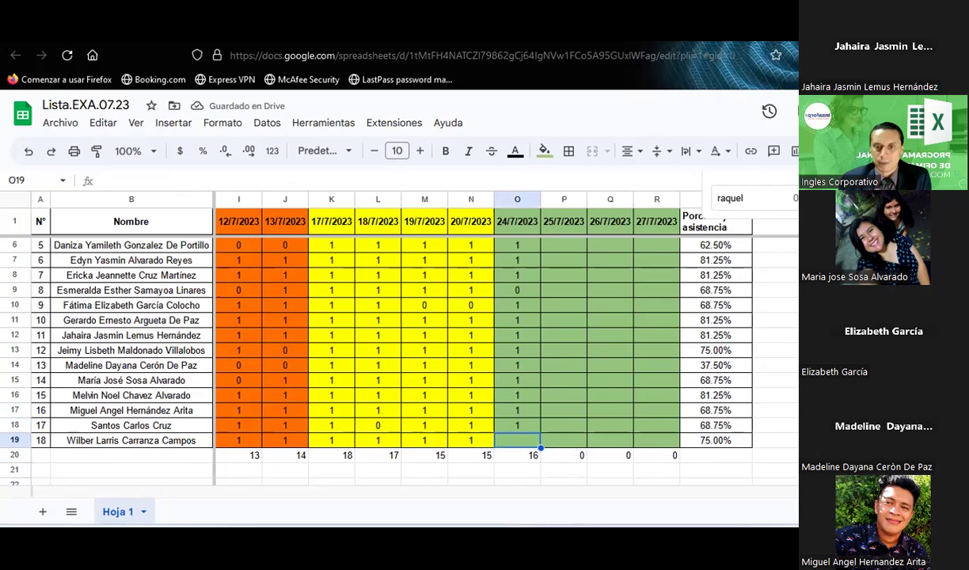
pyautogui.write('1')
pyautogui.press('Return')
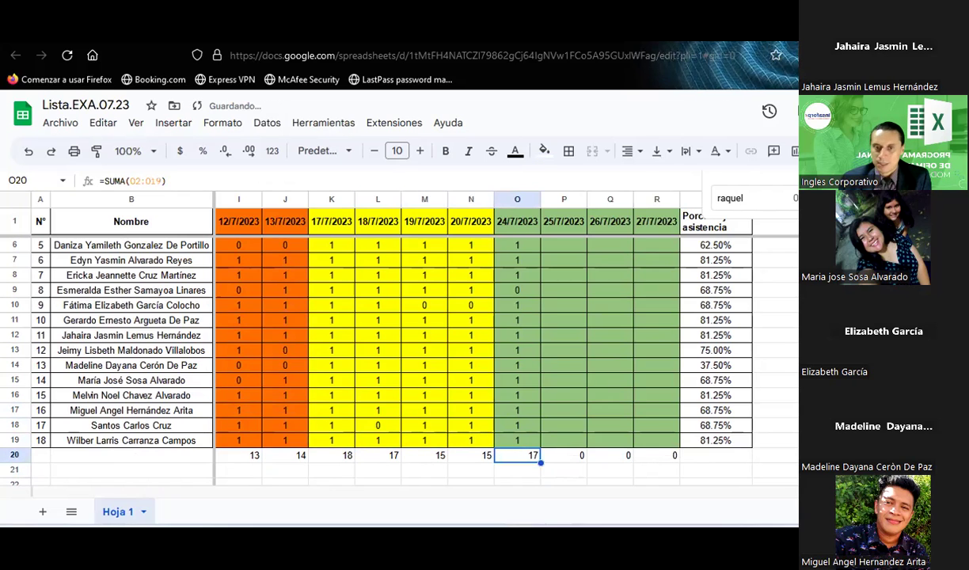
# Review the attendance values across the sheet, then switch back to Excel.
pyautogui.press('Up')
pyautogui.press('Left')
pyautogui.press('Left')
pyautogui.press('Left')
pyautogui.press('Left')
pyautogui.press('Left')
pyautogui.press('Left')
pyautogui.press('Left')
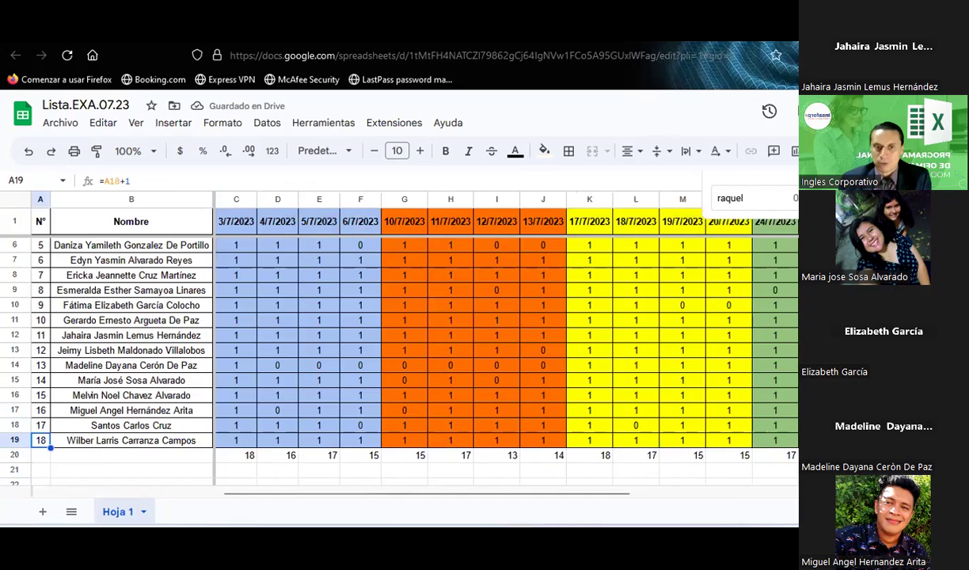
pyautogui.press('Up')
pyautogui.press('Up')
pyautogui.press('Up')
pyautogui.press('Up')
pyautogui.press('Up')
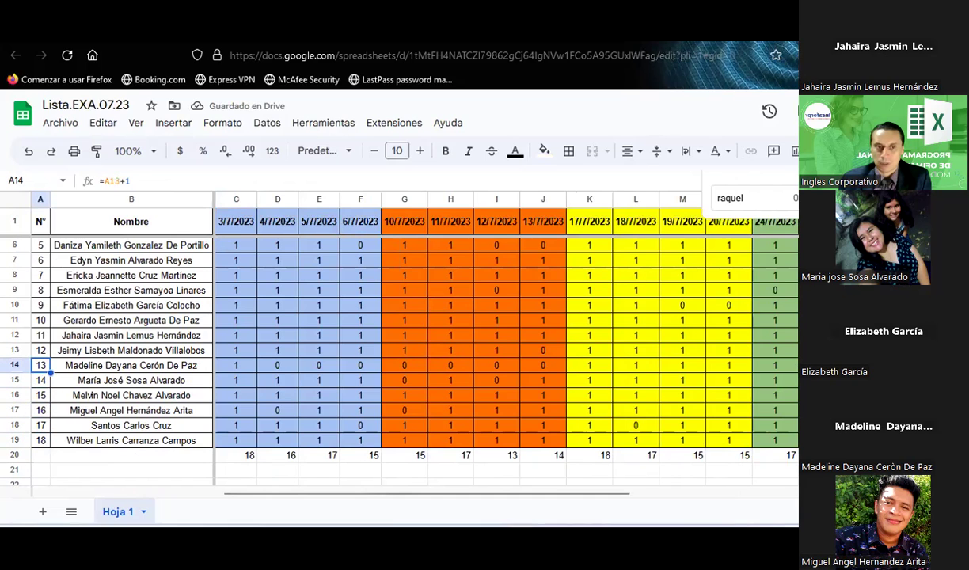
pyautogui.press('Right')
pyautogui.press('Right')
pyautogui.press('Right')
pyautogui.press('Right')
pyautogui.press('Right')
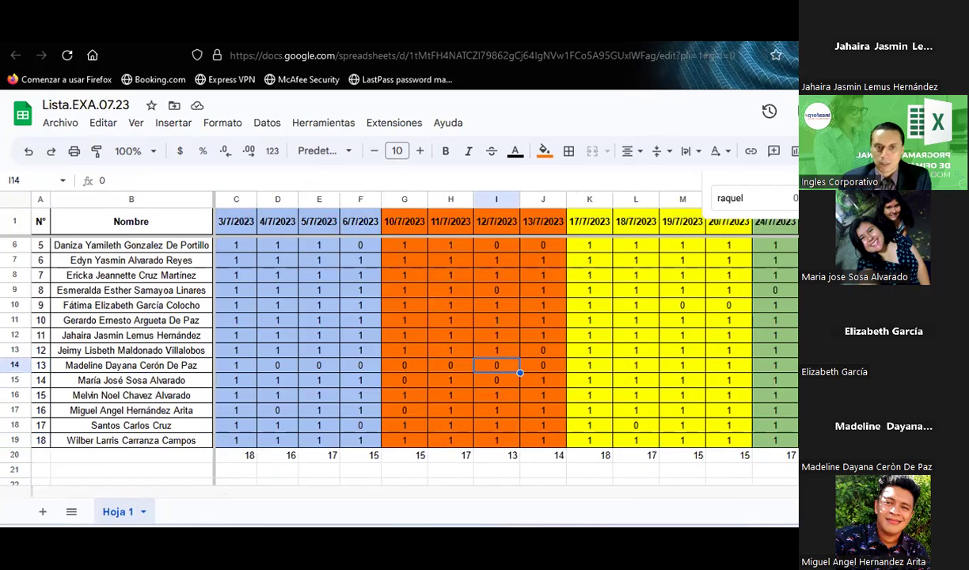
pyautogui.press('Right')
pyautogui.press('Right')
pyautogui.press('Up')
pyautogui.press('Up')
pyautogui.press('Up')
pyautogui.press('Up')
pyautogui.press('Up')
pyautogui.press('Up')
pyautogui.press('Up')
pyautogui.press('Up')
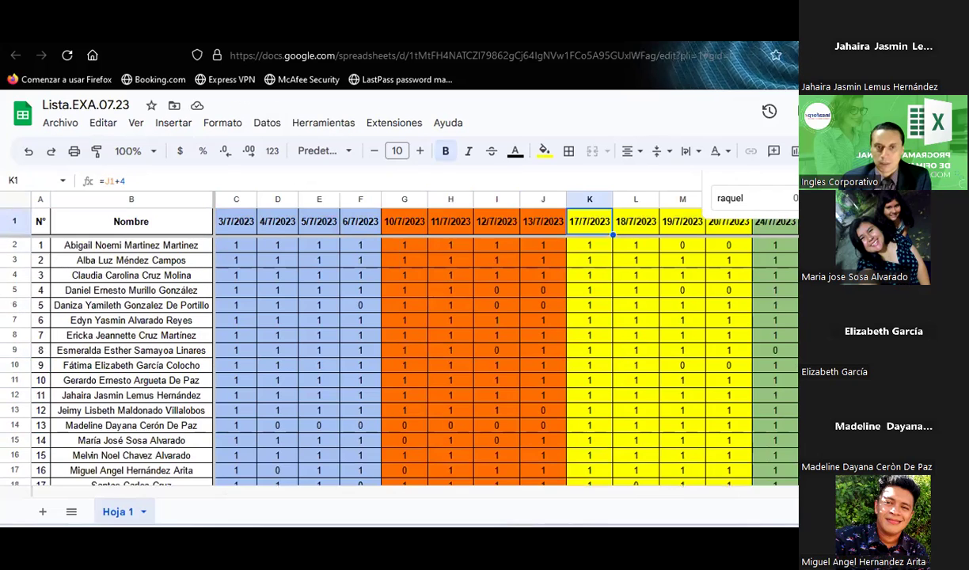
pyautogui.press('Right')
pyautogui.press('Right')
pyautogui.press('Right')
pyautogui.press('Right')
pyautogui.press('Right')
pyautogui.press('Down')
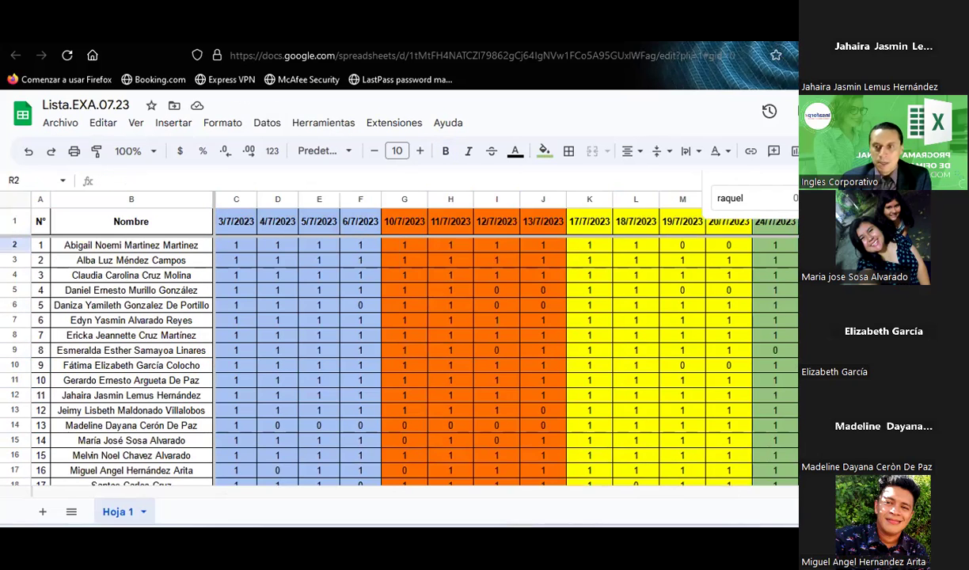
pyautogui.press('Left')
pyautogui.press('Left')
pyautogui.press('Left')
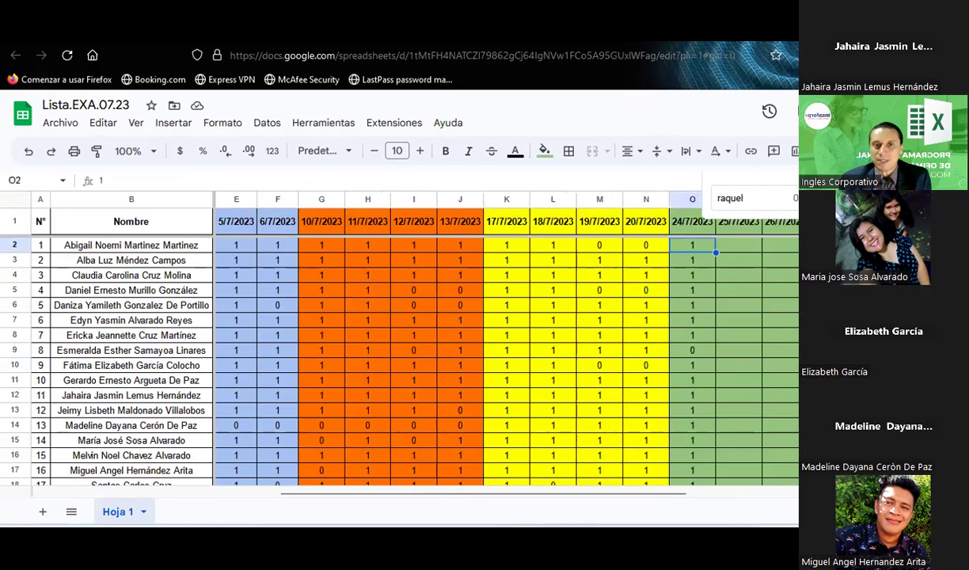
pyautogui.hotkey('alt', 'Tab')
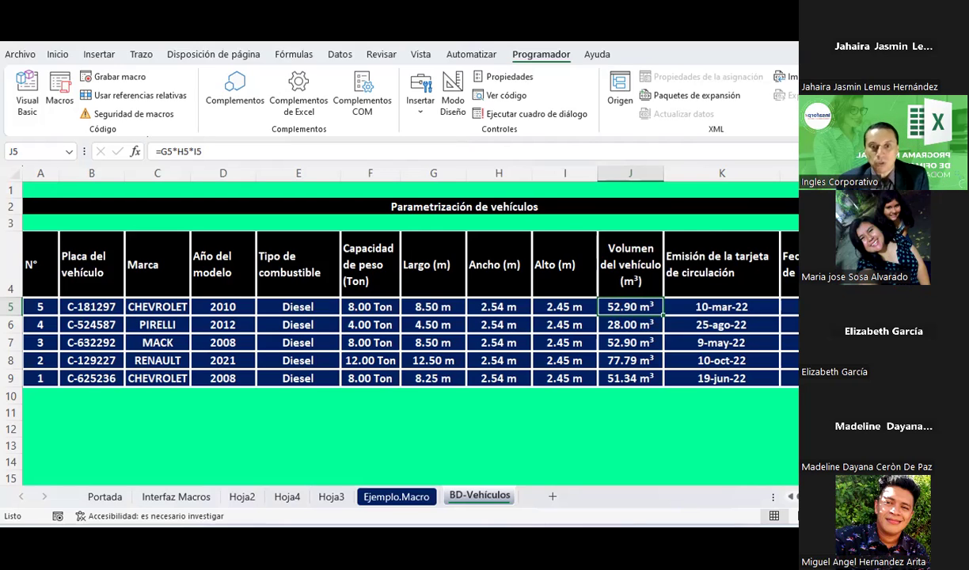
# Show the Ejemplo.Macro sheet with the empty vehicle parametrization form.
pyautogui.click(396, 496)
# Draw a black-styled rectangle just below the Ejecutar shape.
pyautogui.click(574, 381)
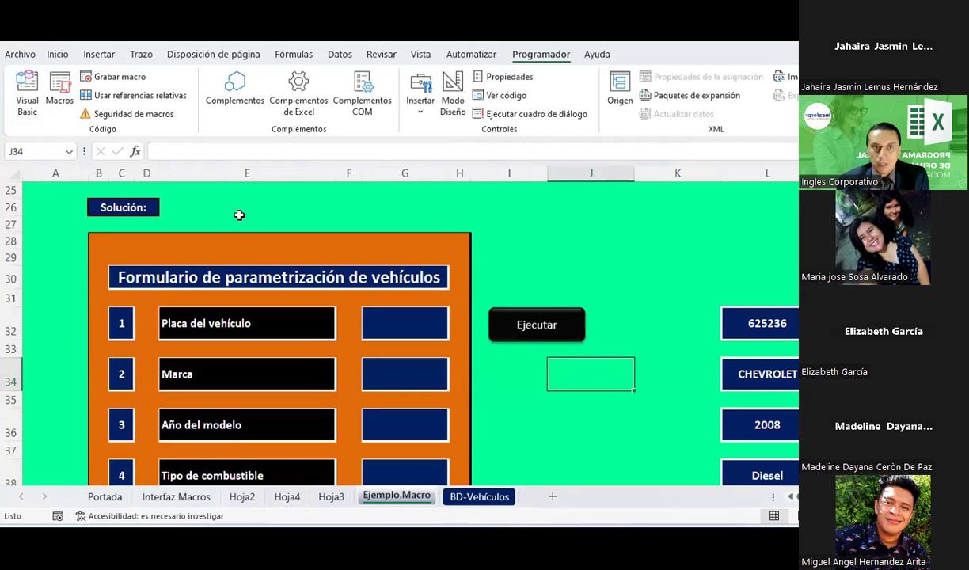
pyautogui.click(100, 55)
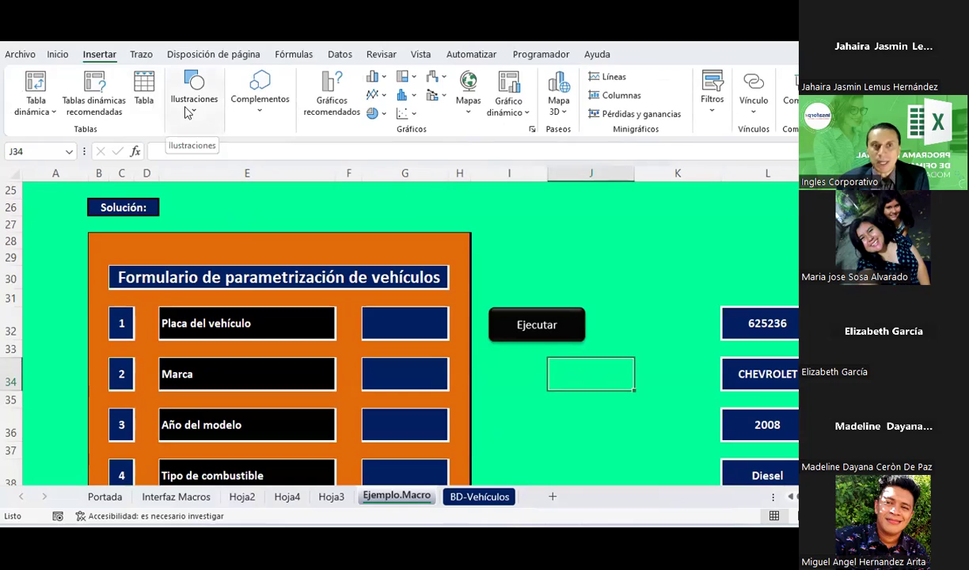
pyautogui.click(190, 107)
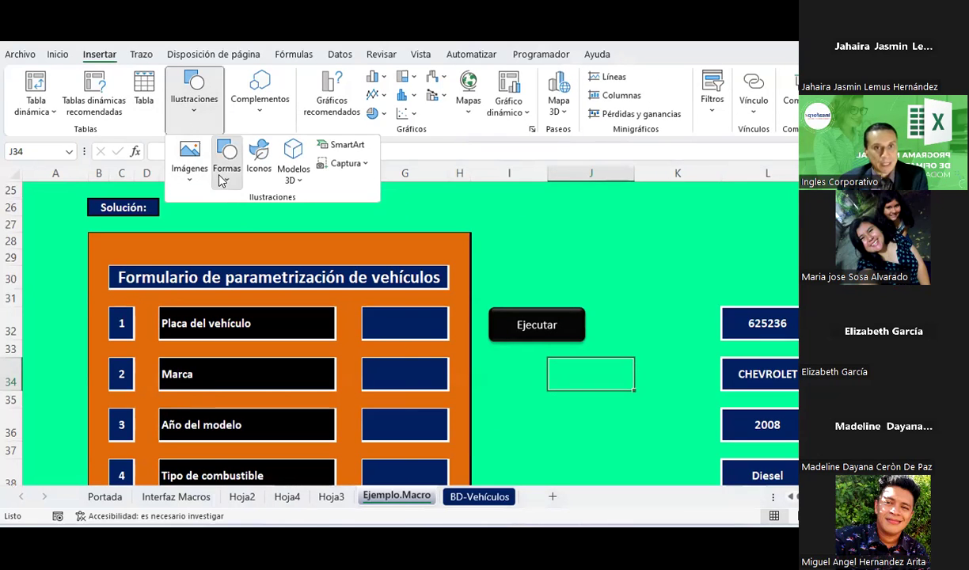
pyautogui.click(226, 168)
pyautogui.click(252, 212)
pyautogui.moveTo(495, 355); pyautogui.dragTo(583, 395)
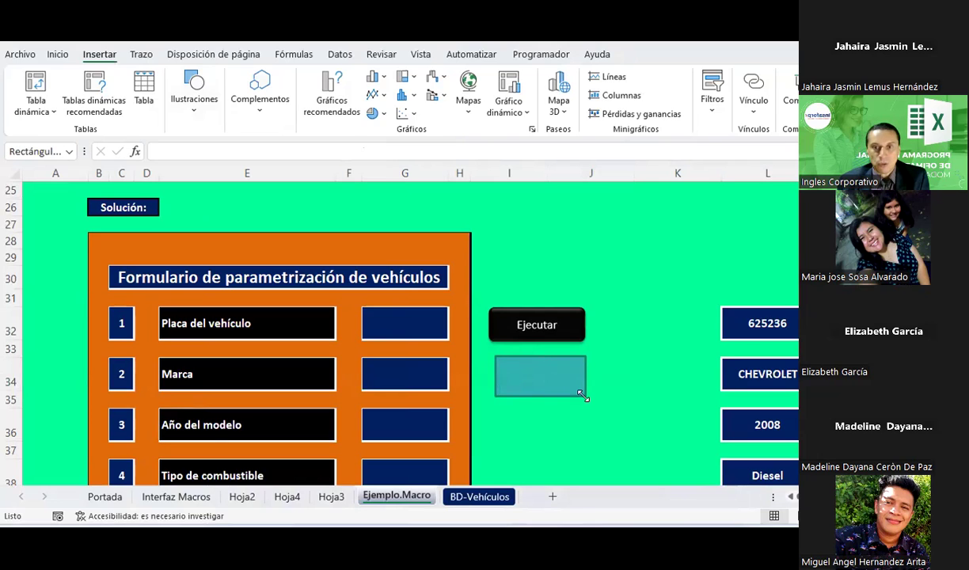
pyautogui.click(329, 113)
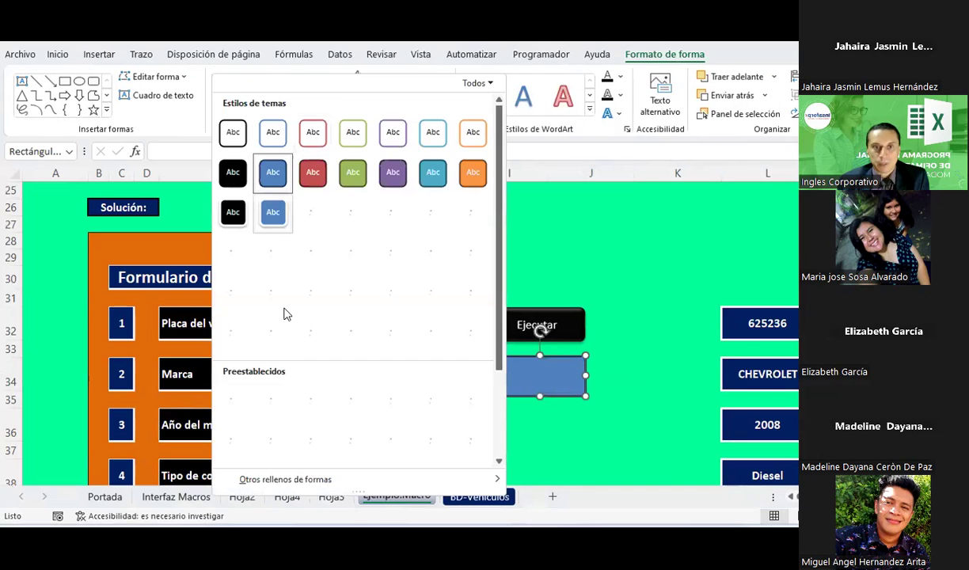
pyautogui.click(233, 210)
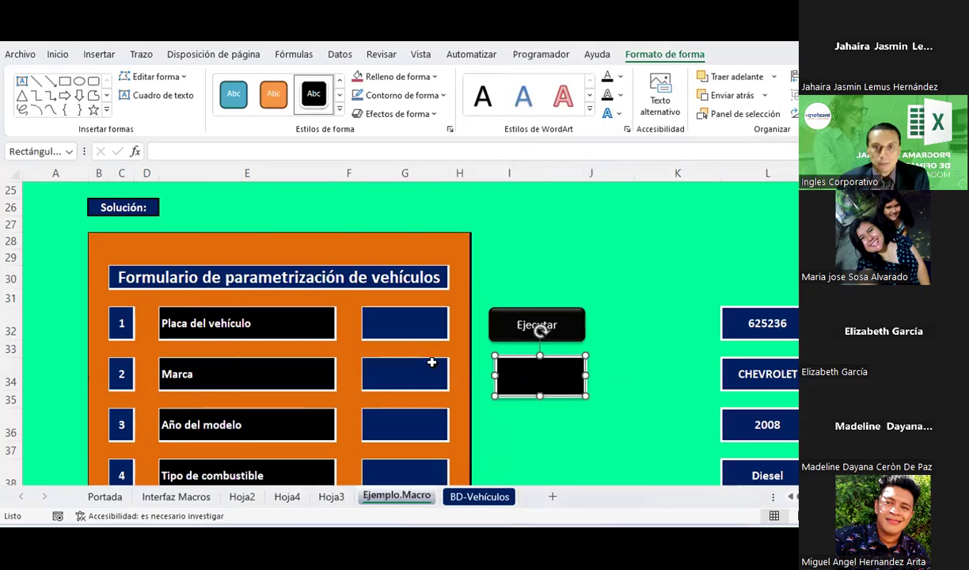
# Label the rectangle 'Ver Base de datos', centre its text and nudge it into place.
pyautogui.write('Ver')
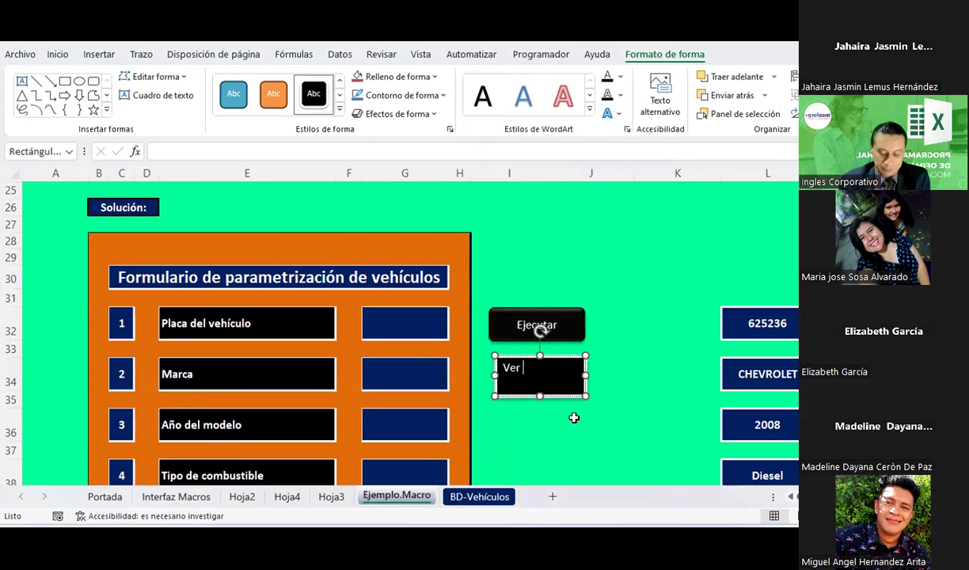
pyautogui.write('datos')
pyautogui.click(694, 402)
pyautogui.click(569, 384)
pyautogui.click(57, 54)
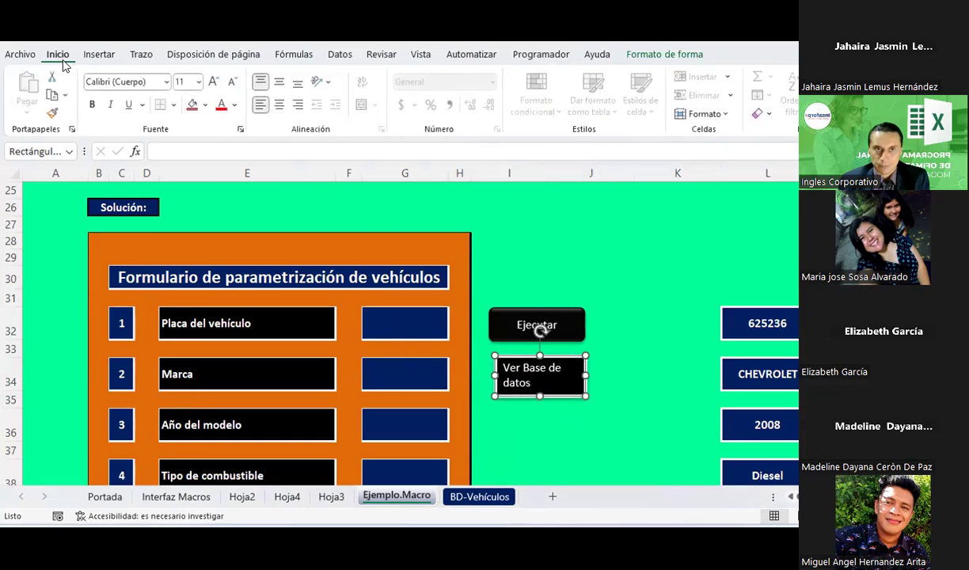
pyautogui.click(280, 104)
pyautogui.click(604, 391)
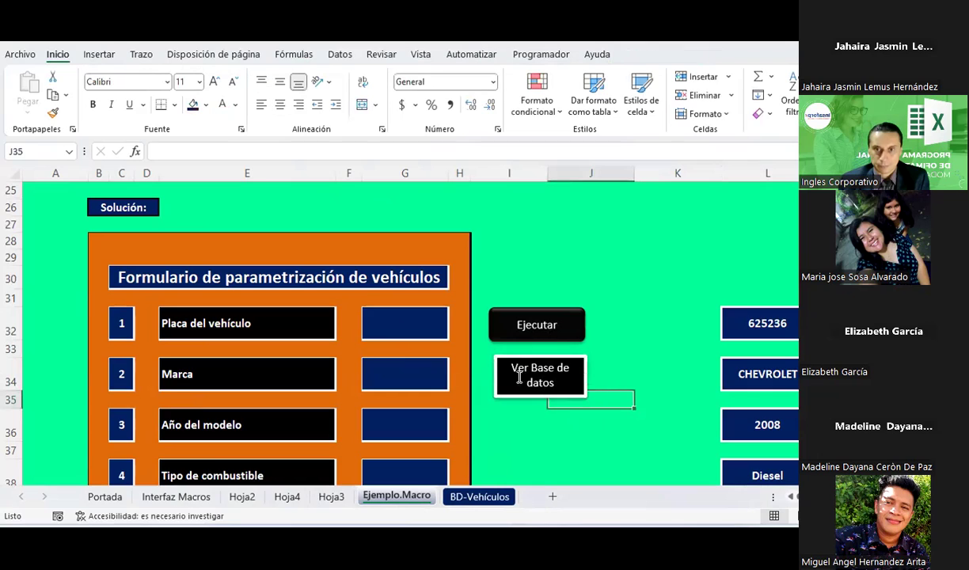
pyautogui.click(496, 371)
pyautogui.moveTo(496, 372); pyautogui.dragTo(489, 372)
# Check header cell A4 on BD-Vehículos, then return to the Ejemplo.Macro form.
pyautogui.click(617, 385)
pyautogui.click(547, 369)
pyautogui.click(621, 373)
pyautogui.click(480, 496)
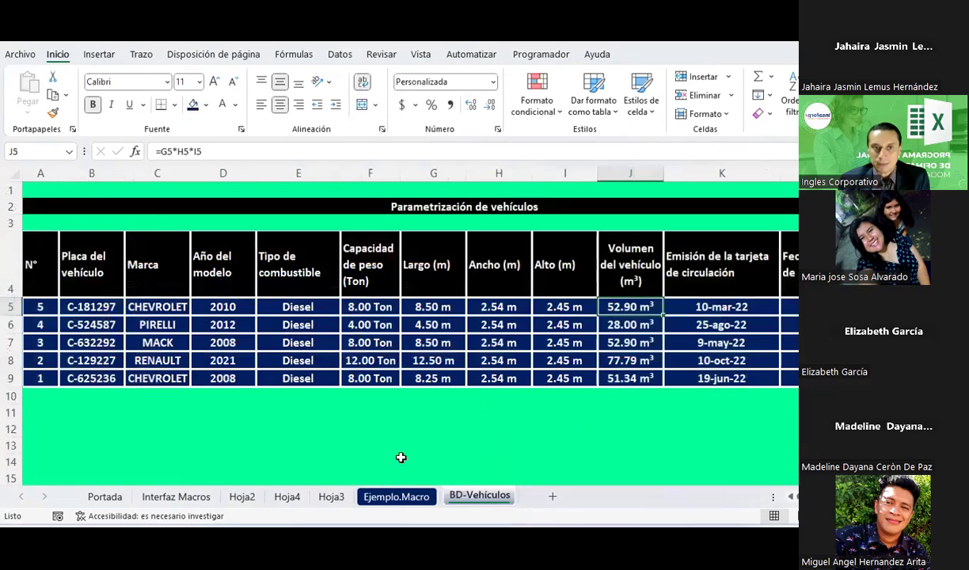
pyautogui.click(43, 254)
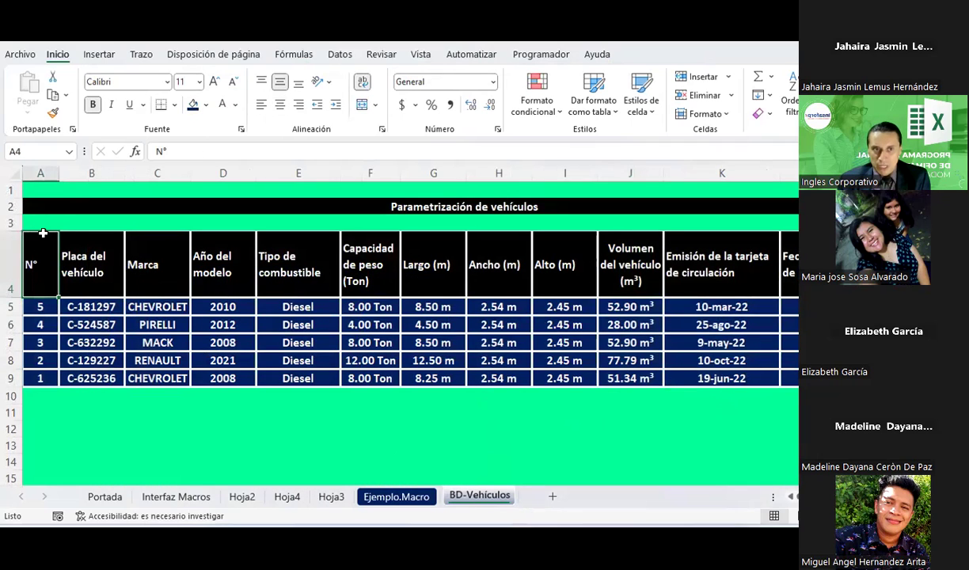
pyautogui.click(396, 497)
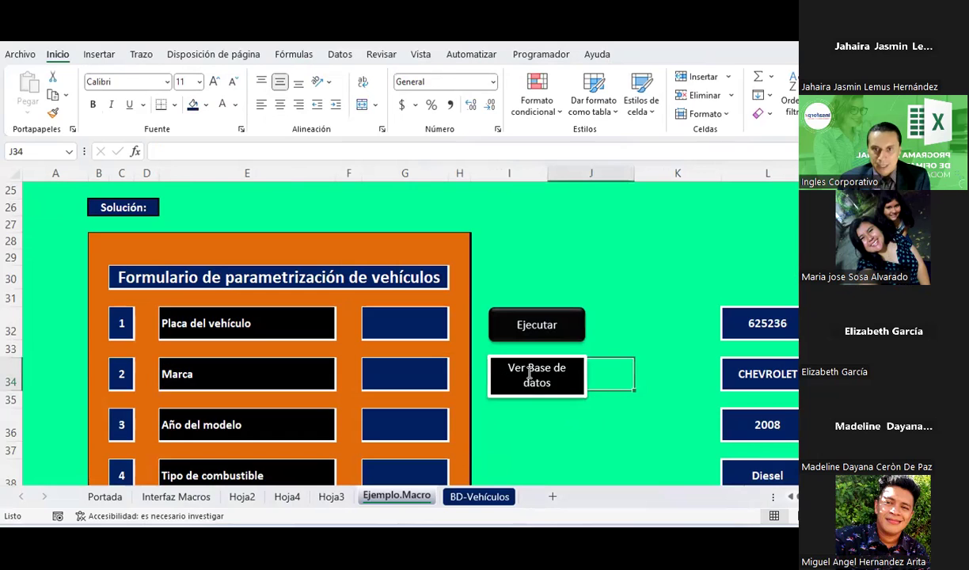
# Hyperlink the Ver Base de datos shape to BD-Vehículos and click it to test.
pyautogui.rightClick(510, 373)
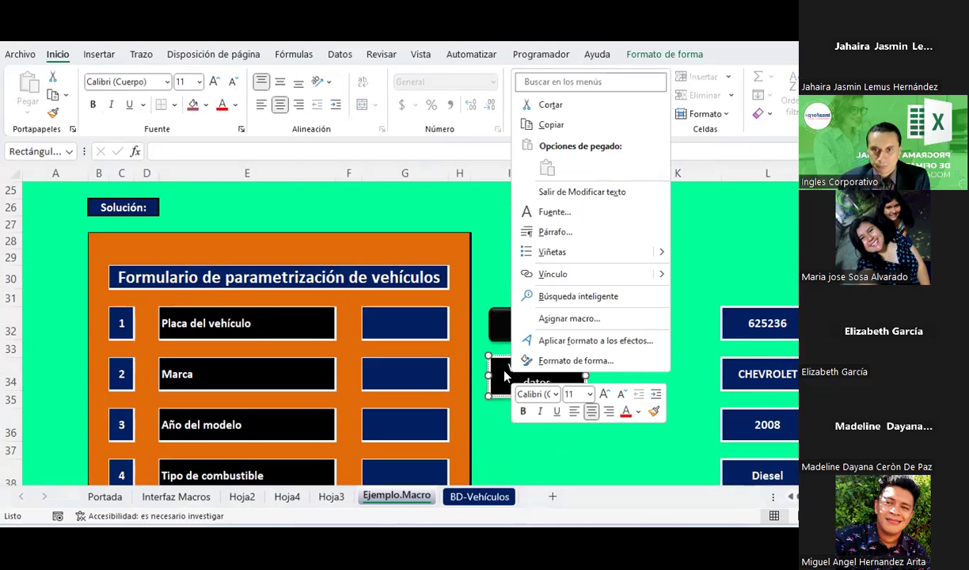
pyautogui.click(541, 275)
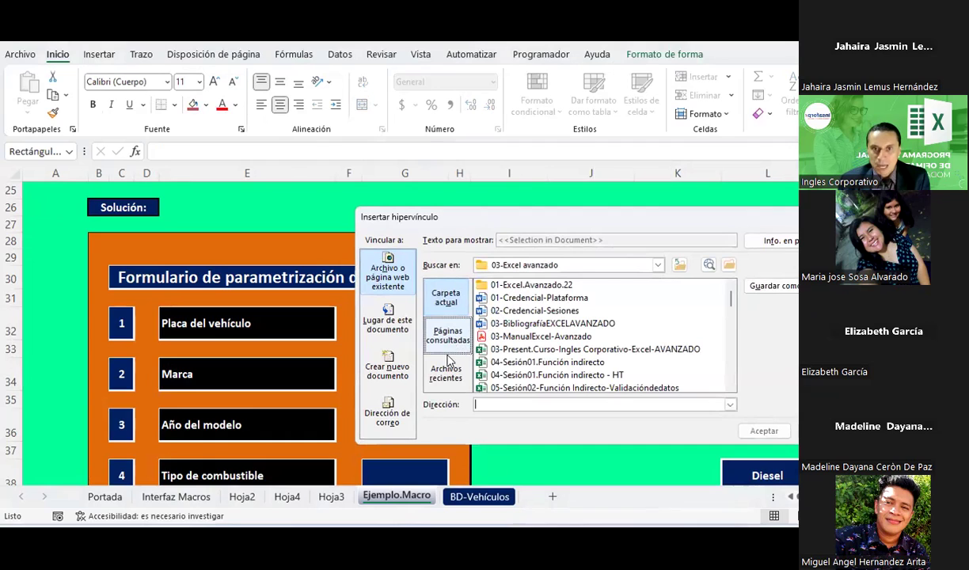
pyautogui.click(452, 339)
pyautogui.click(447, 376)
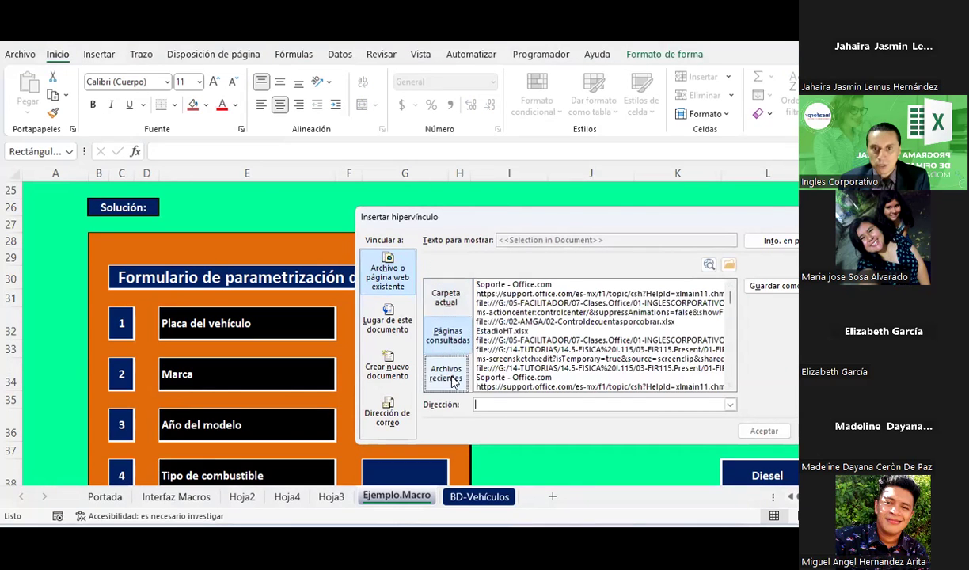
pyautogui.click(388, 316)
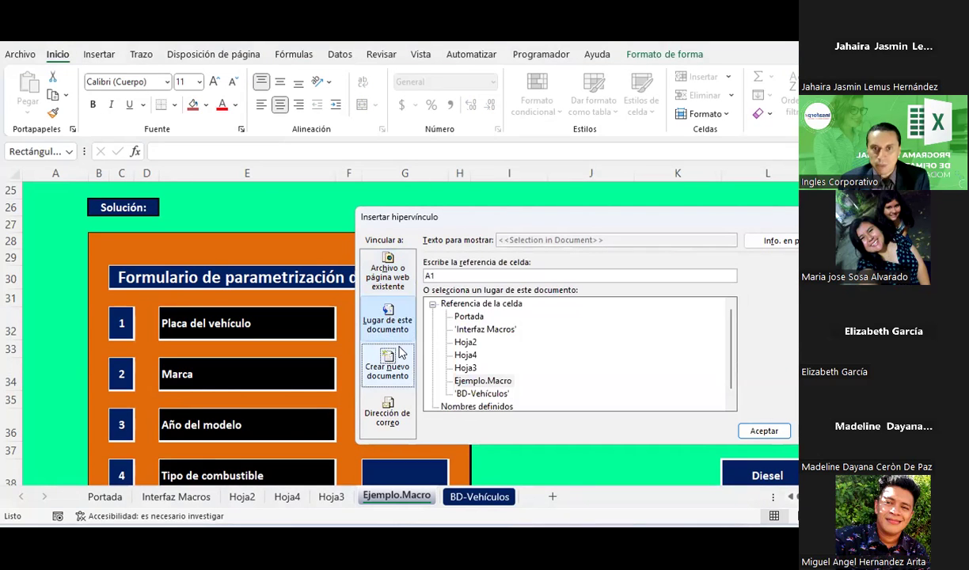
pyautogui.click(472, 396)
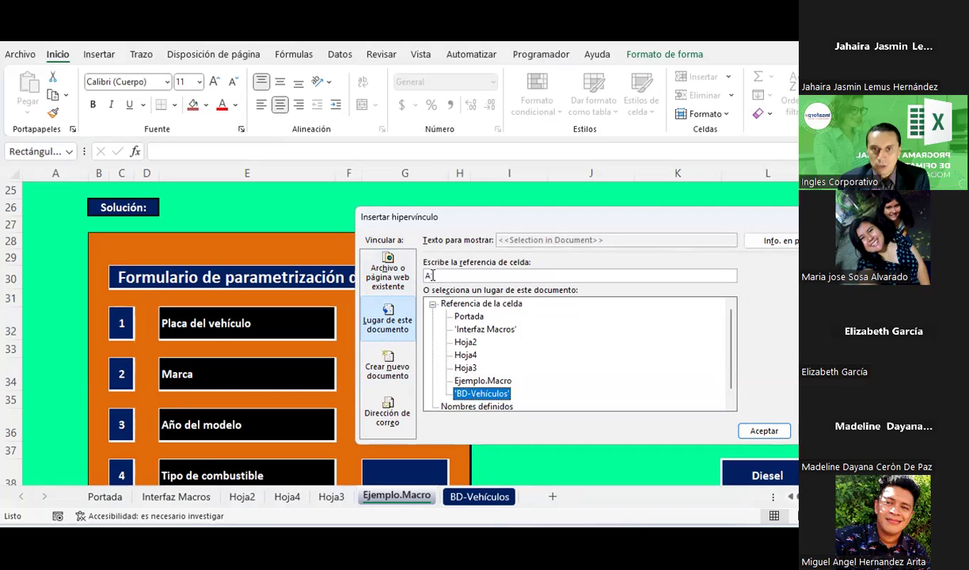
pyautogui.doubleClick(434, 275)
pyautogui.click(760, 432)
pyautogui.click(606, 374)
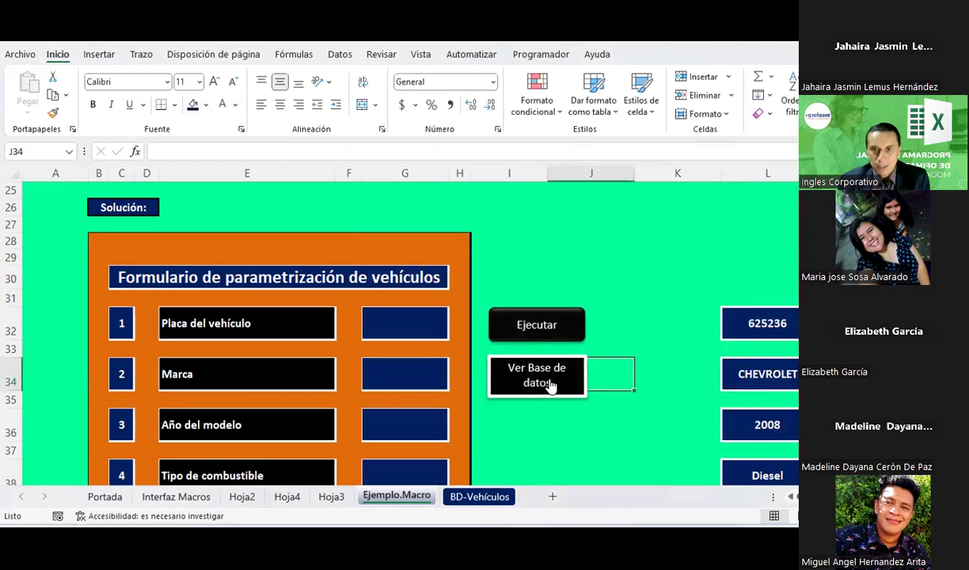
pyautogui.click(550, 386)
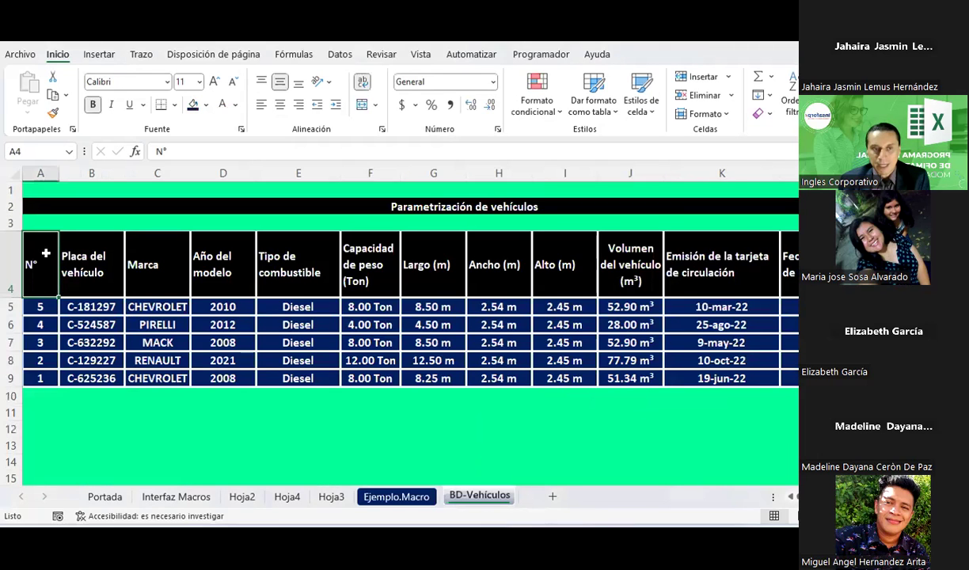
# Enter 'Regresar al formulario' in cell C1 of BD-Vehículos.
pyautogui.click(11, 258)
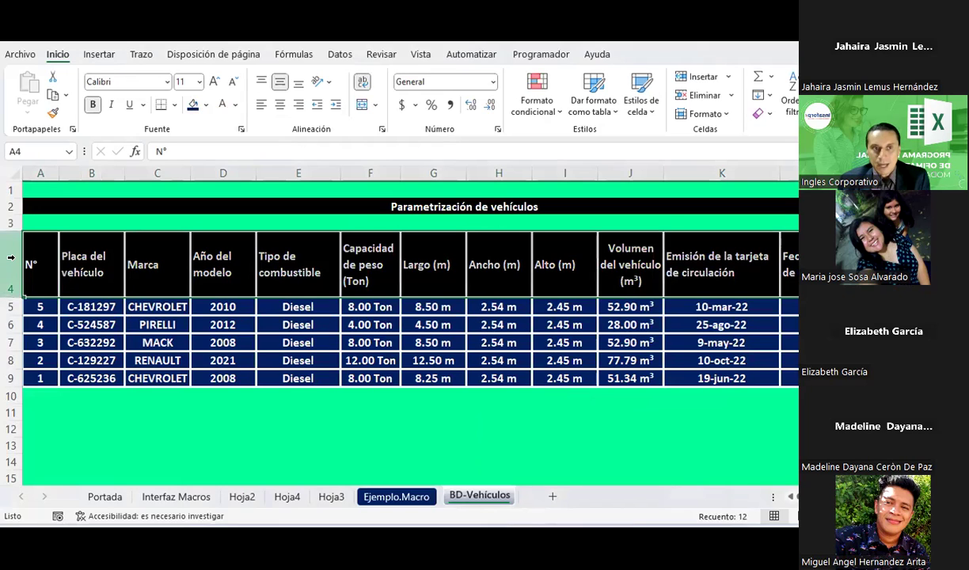
pyautogui.click(148, 203)
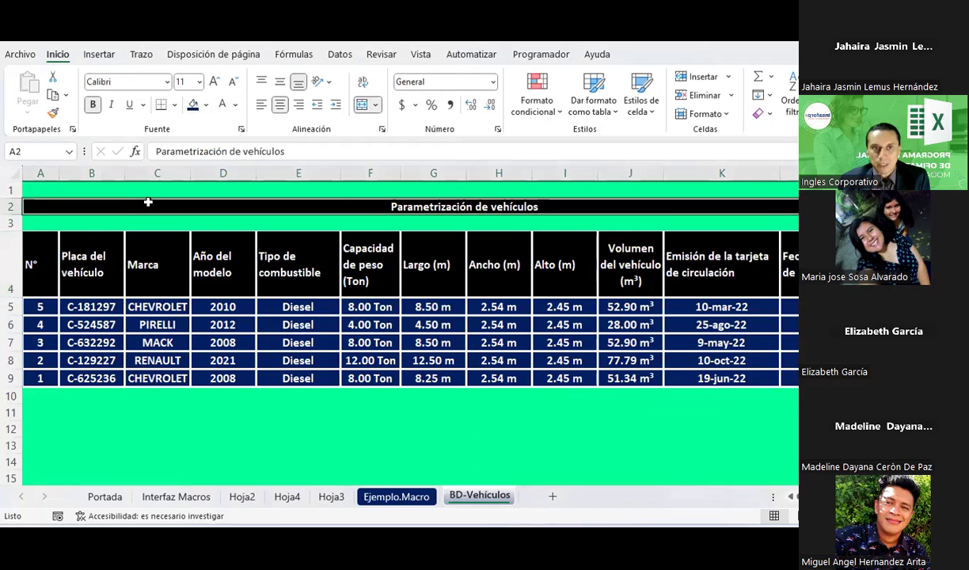
pyautogui.click(158, 189)
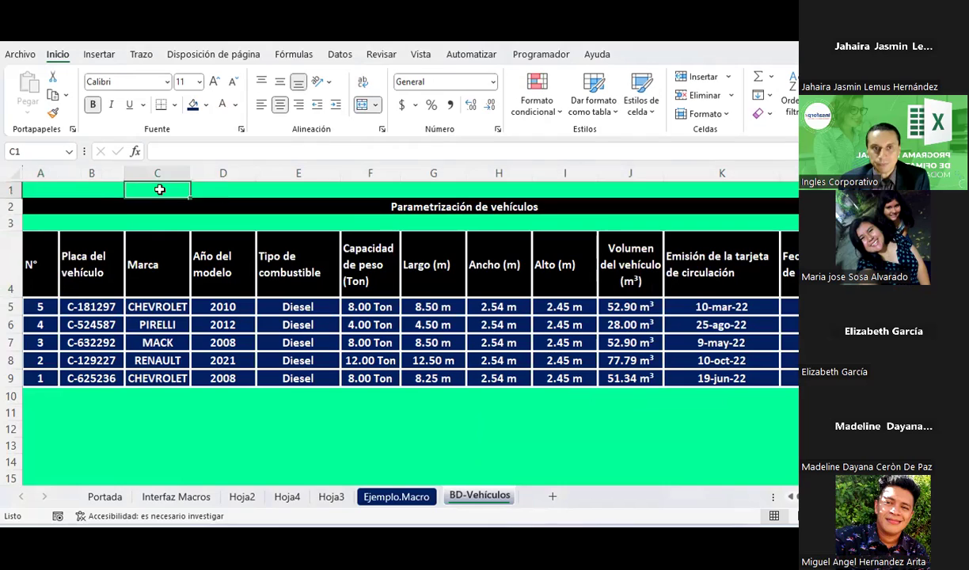
pyautogui.write('Regr')
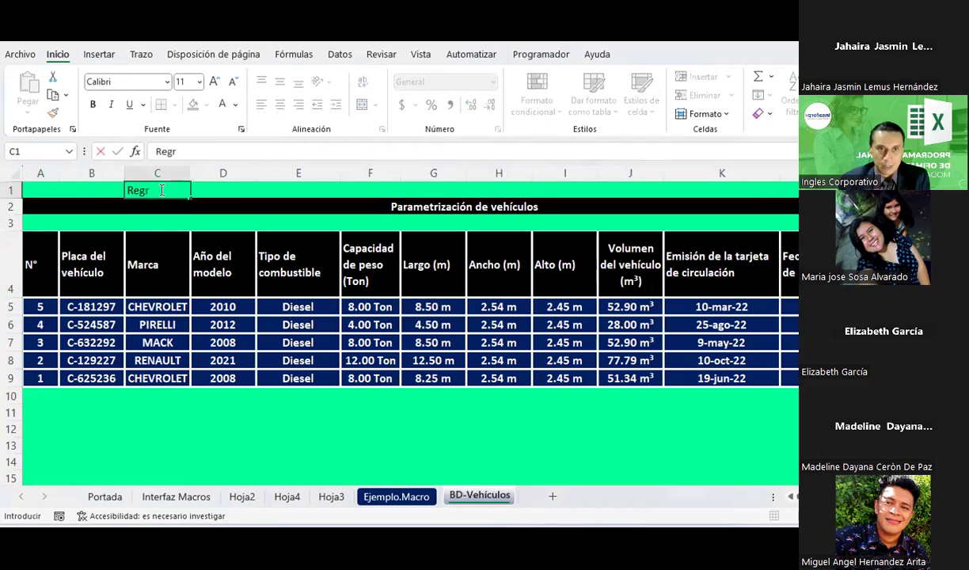
pyautogui.write('esar al formulario')
pyautogui.press('Return')
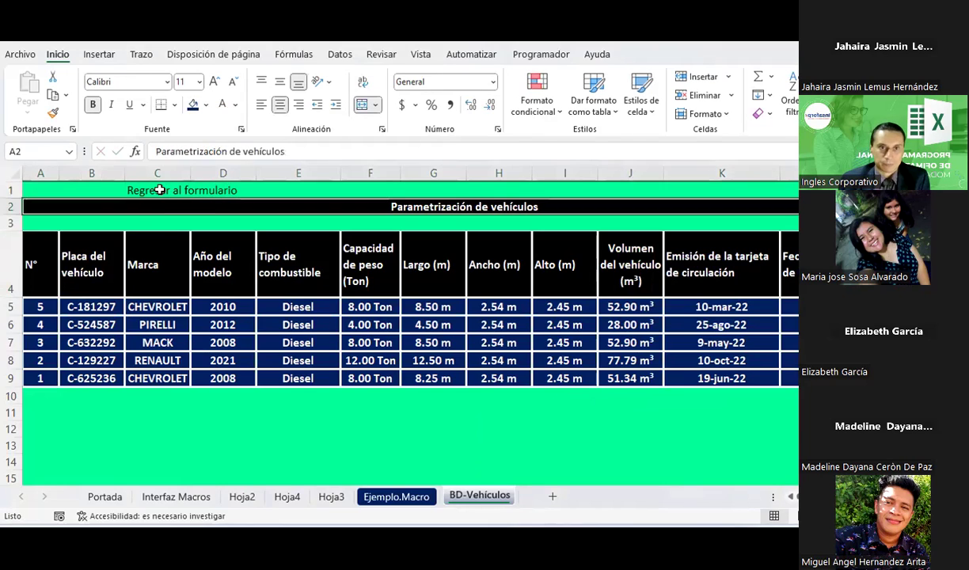
# Merge and centre C1:D1 with a dark blue fill and bold white text.
pyautogui.click(159, 190)
pyautogui.click(361, 105)
pyautogui.click(280, 81)
pyautogui.click(190, 104)
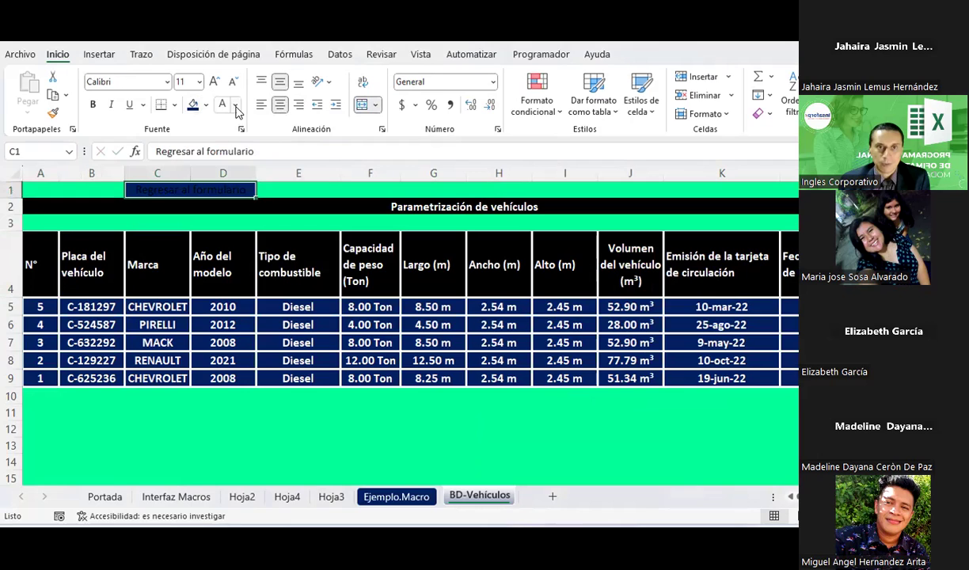
pyautogui.click(236, 105)
pyautogui.click(212, 160)
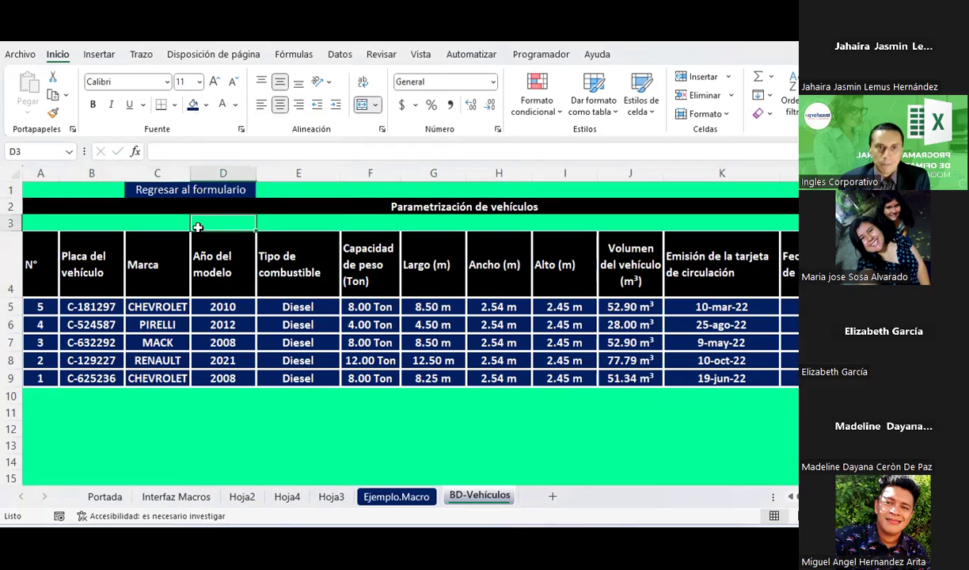
pyautogui.click(389, 499)
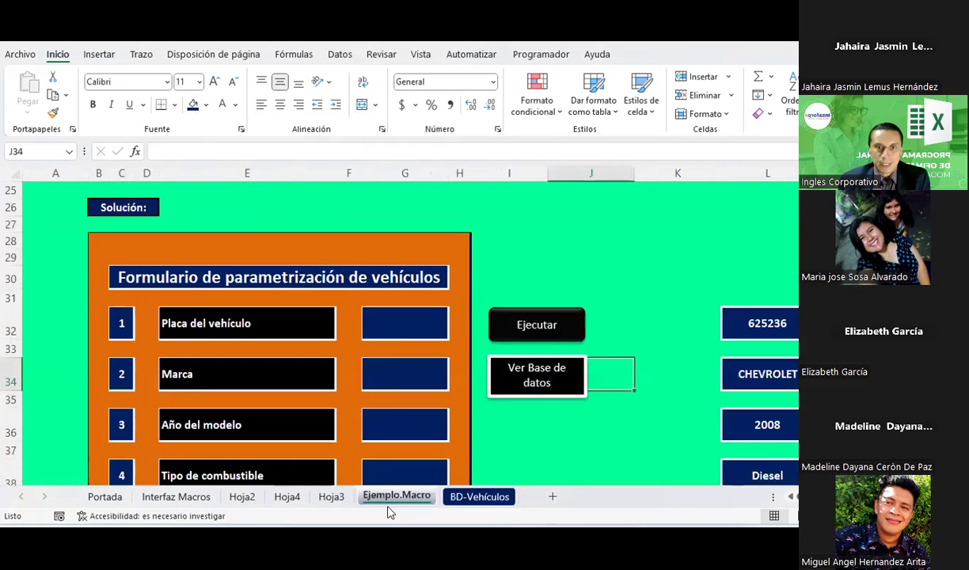
pyautogui.click(385, 313)
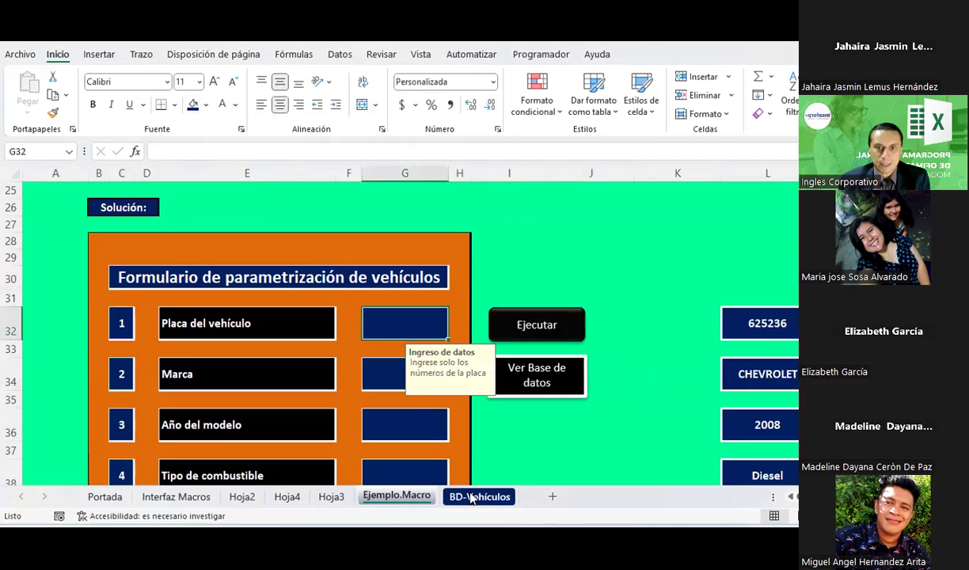
pyautogui.click(478, 496)
pyautogui.click(94, 105)
# Link C1 to cell G3 of Ejemplo.Macro and click the link to test it.
pyautogui.rightClick(211, 184)
pyautogui.moveTo(255, 358)
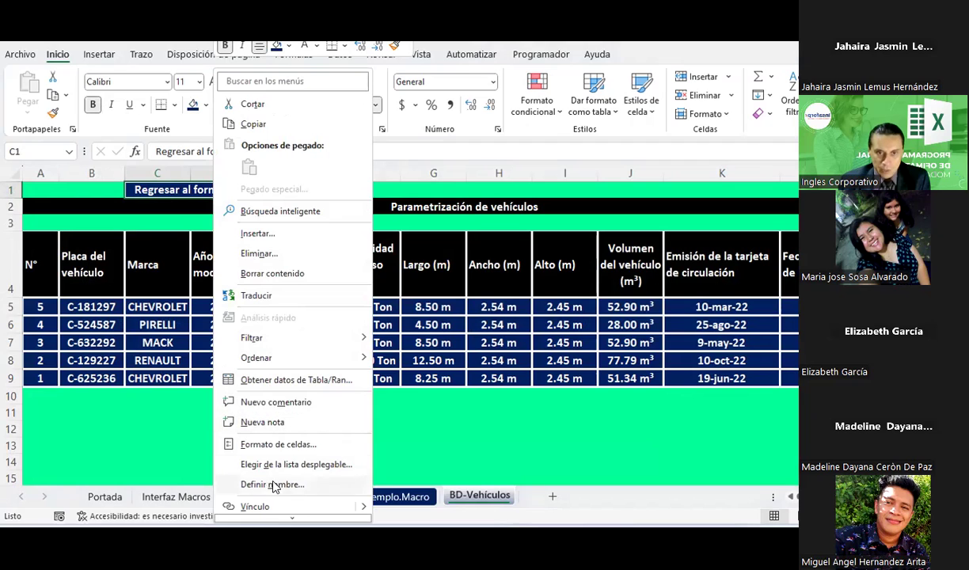
pyautogui.click(252, 506)
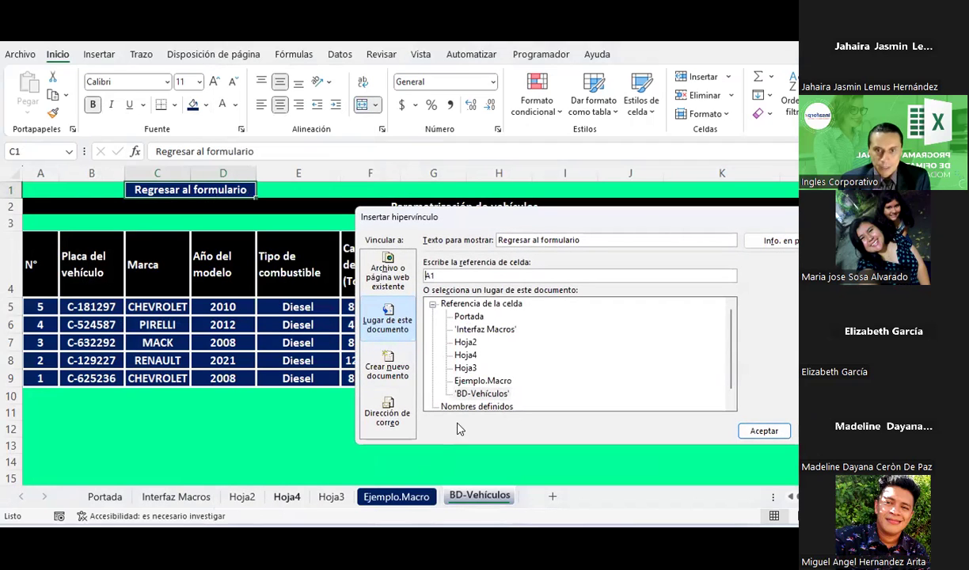
pyautogui.click(470, 382)
pyautogui.doubleClick(441, 272)
pyautogui.write('g32')
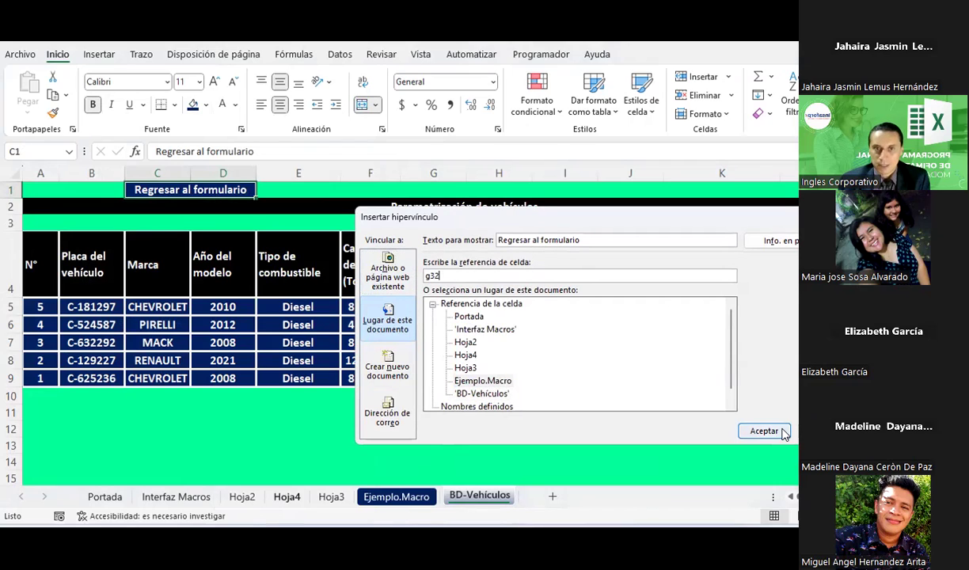
pyautogui.click(764, 430)
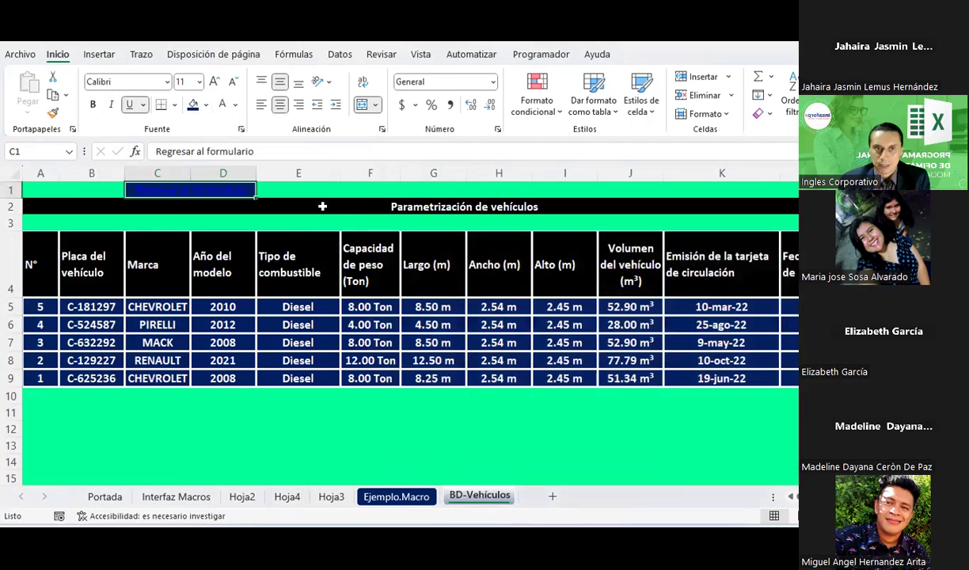
pyautogui.click(238, 208)
pyautogui.click(240, 197)
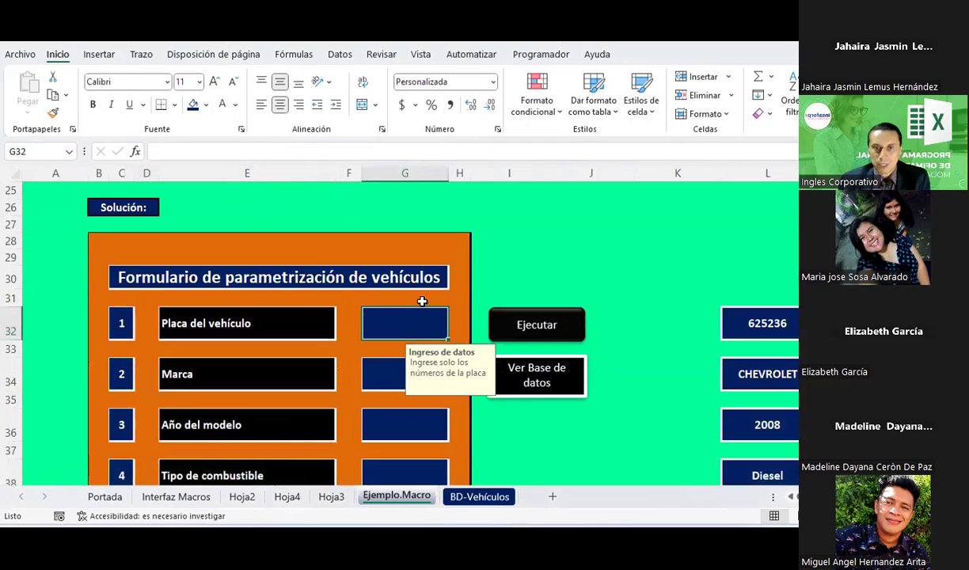
# Return via Ver Base de datos, set C1's fill to white, and preview the print.
pyautogui.click(516, 365)
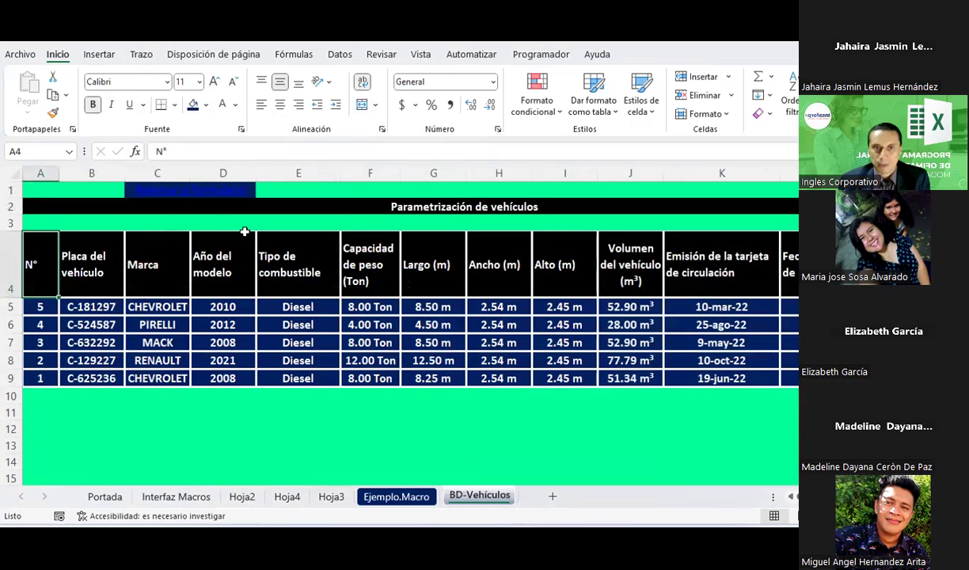
pyautogui.click(128, 188)
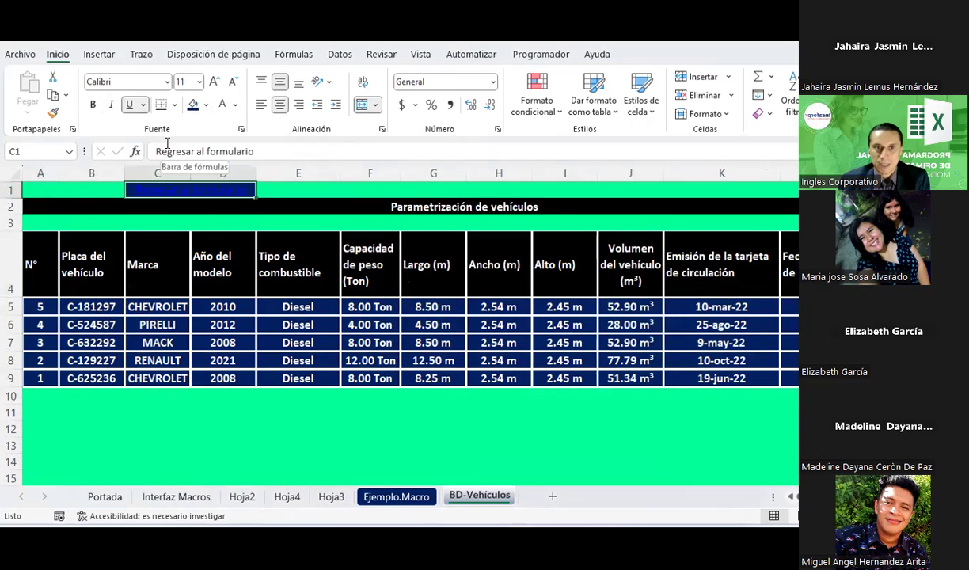
pyautogui.click(237, 111)
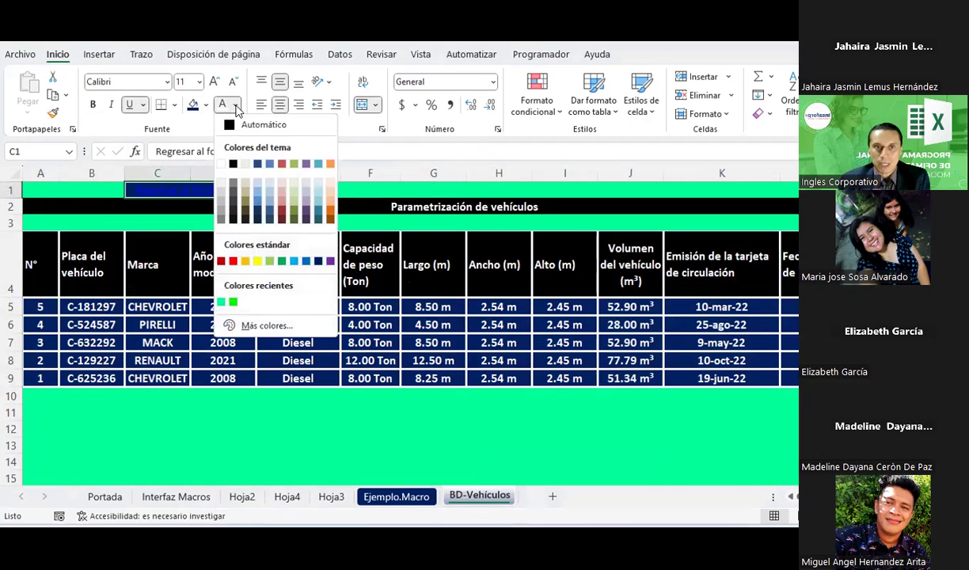
pyautogui.click(203, 105)
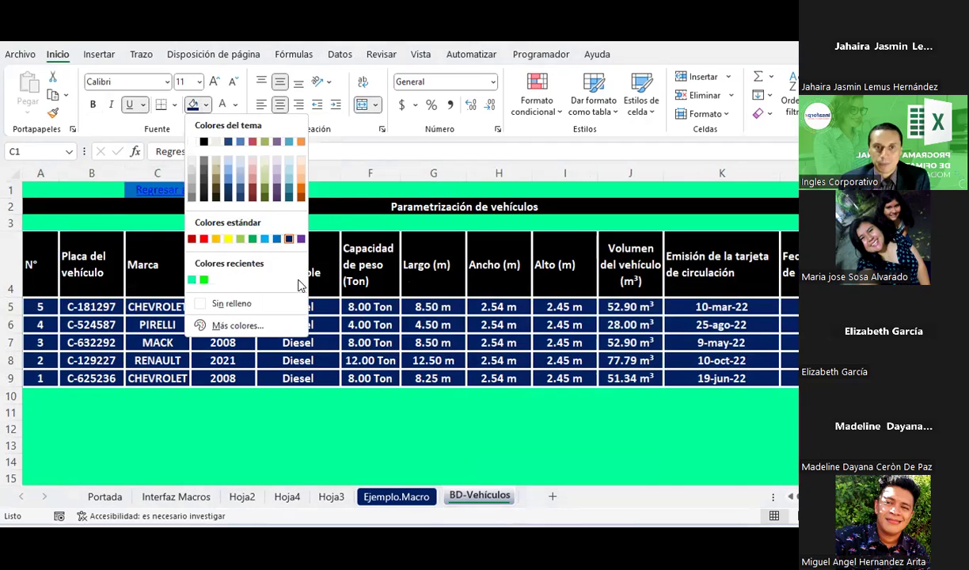
pyautogui.click(190, 143)
pyautogui.click(237, 221)
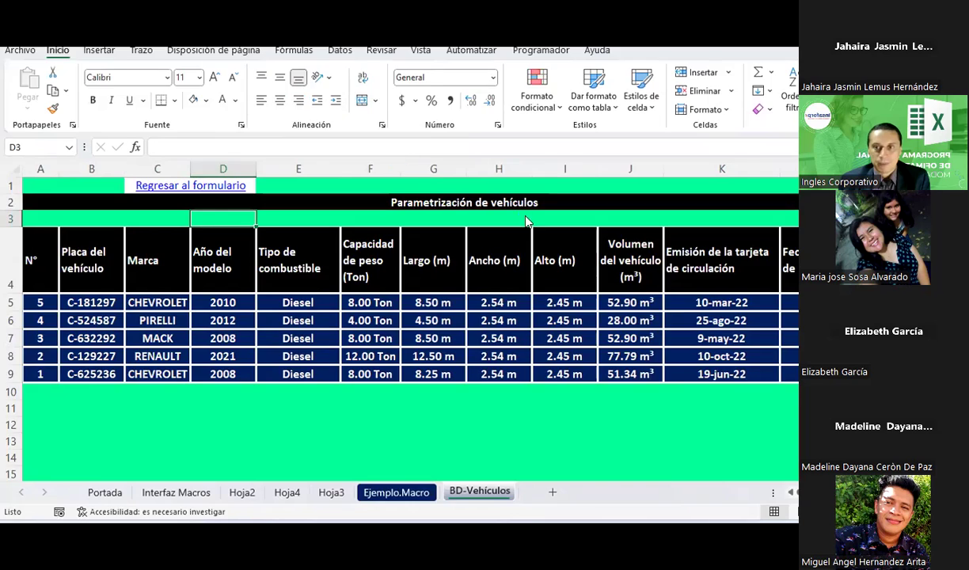
pyautogui.hotkey('ctrl', 'p')
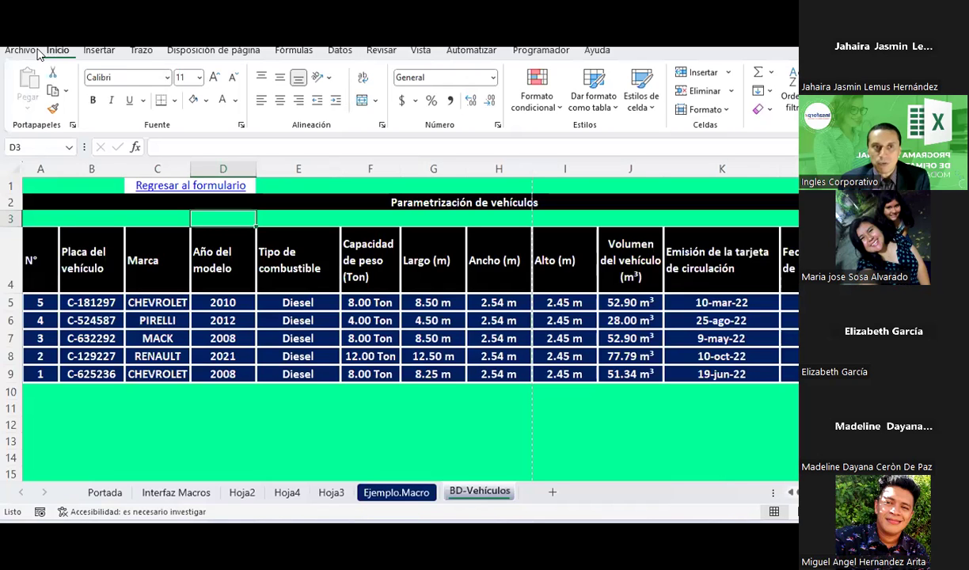
# Add a 'page number de total pages' footer in Page Setup, then open the orientation options.
pyautogui.click(20, 50)
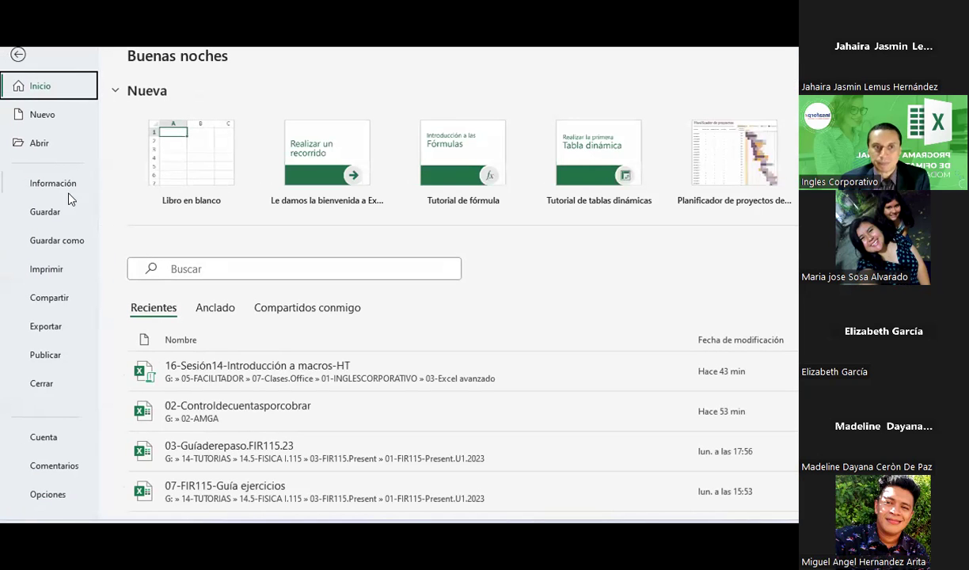
pyautogui.press('Escape')
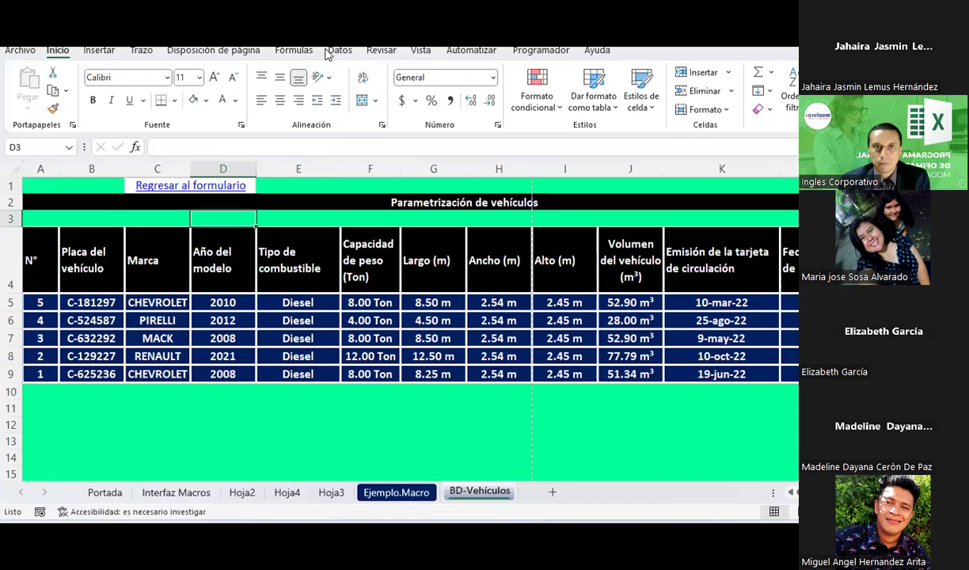
pyautogui.click(340, 49)
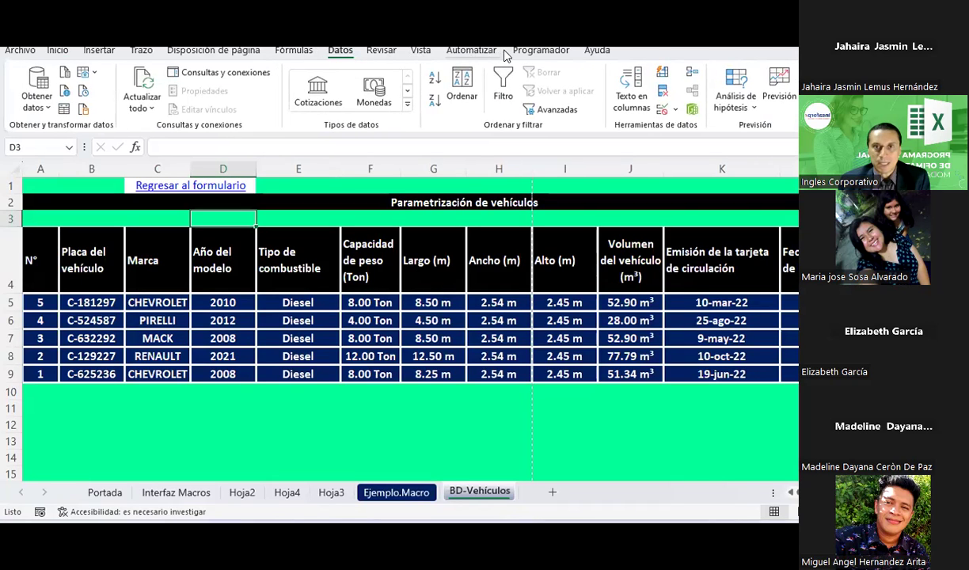
pyautogui.click(539, 51)
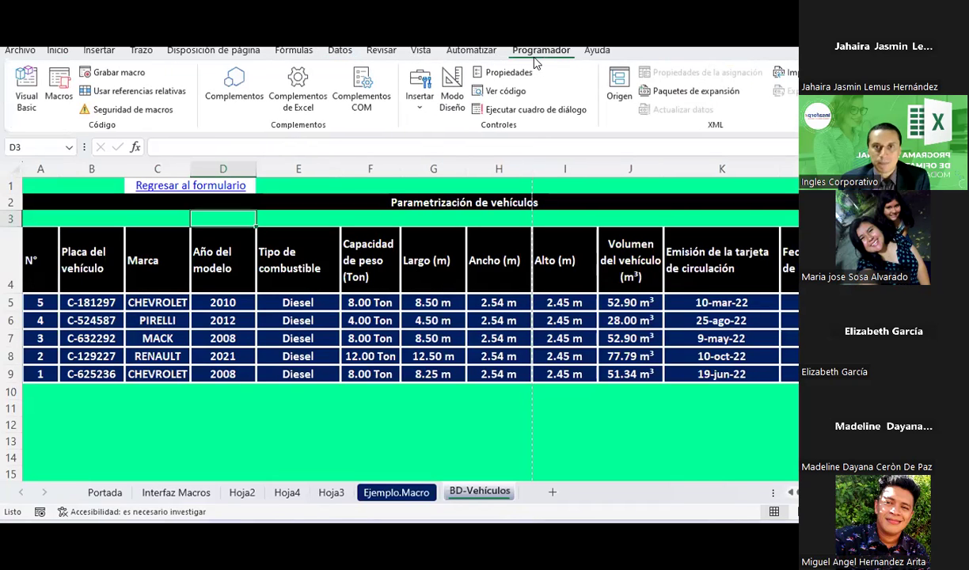
pyautogui.click(213, 50)
pyautogui.click(373, 88)
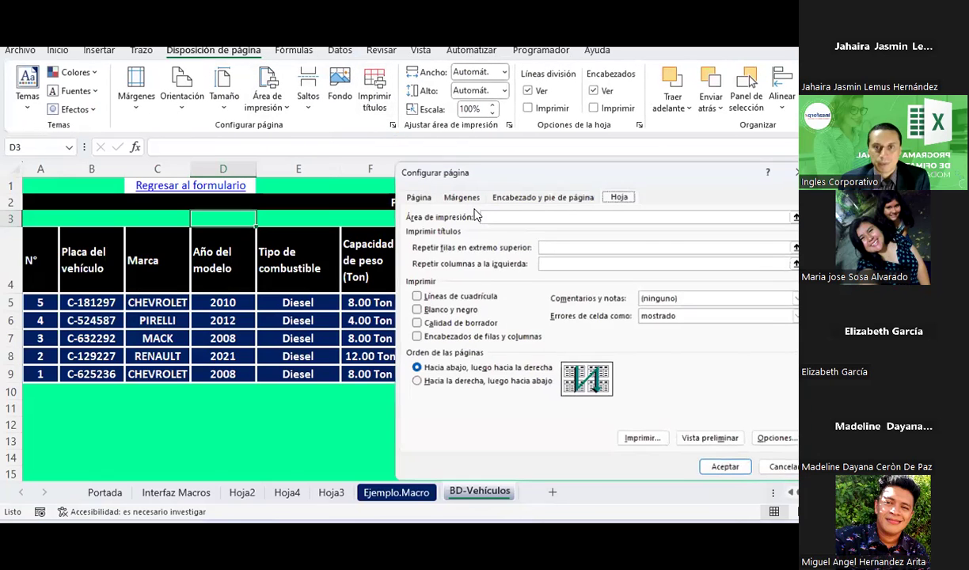
pyautogui.click(529, 195)
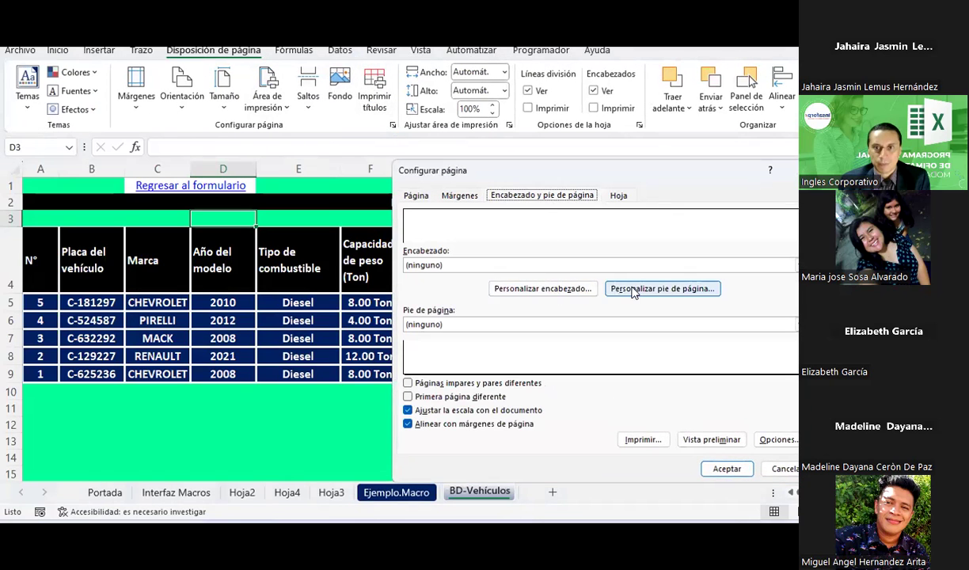
pyautogui.click(633, 289)
pyautogui.click(525, 322)
pyautogui.write('de &[Páginas')
pyautogui.click(547, 323)
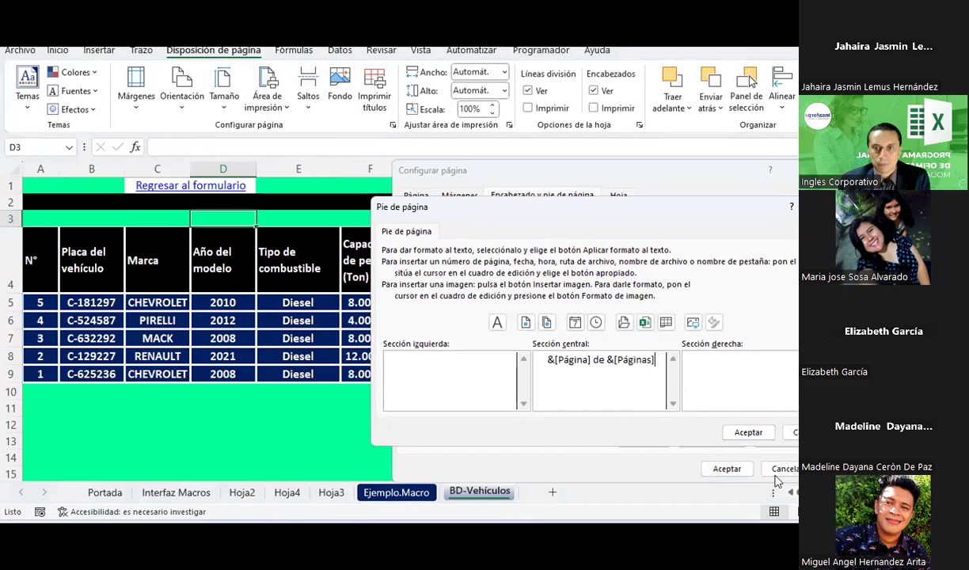
pyautogui.click(748, 433)
pyautogui.click(727, 469)
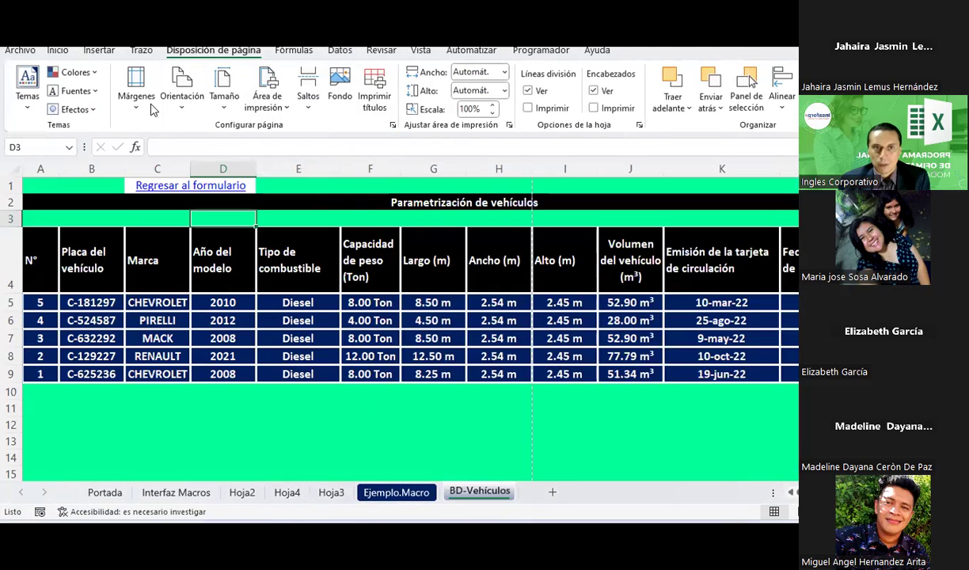
pyautogui.click(182, 87)
# Switch the page to landscape and reduce the print scale to 80%.
pyautogui.click(194, 168)
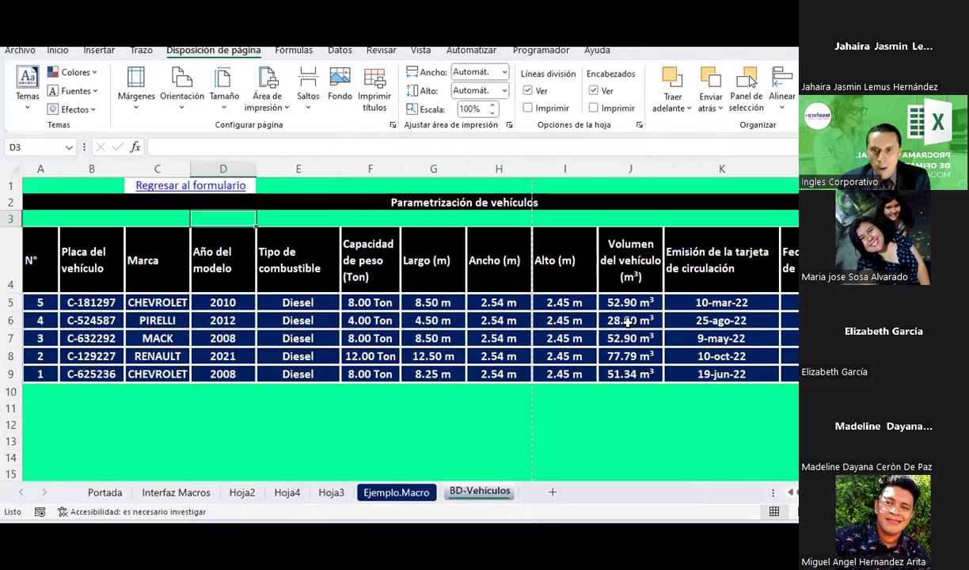
pyautogui.click(492, 114)
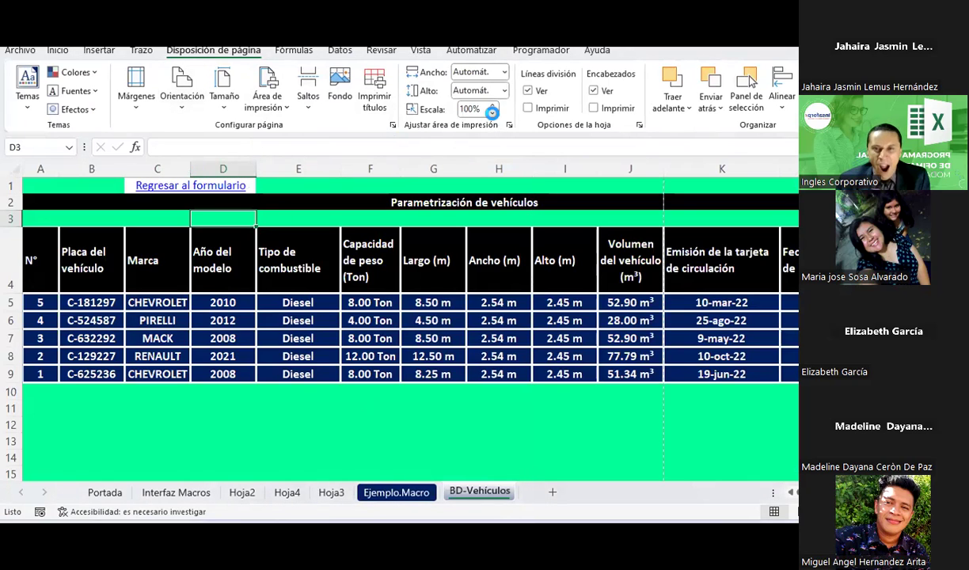
pyautogui.click(492, 114)
pyautogui.click(492, 113)
pyautogui.click(492, 114)
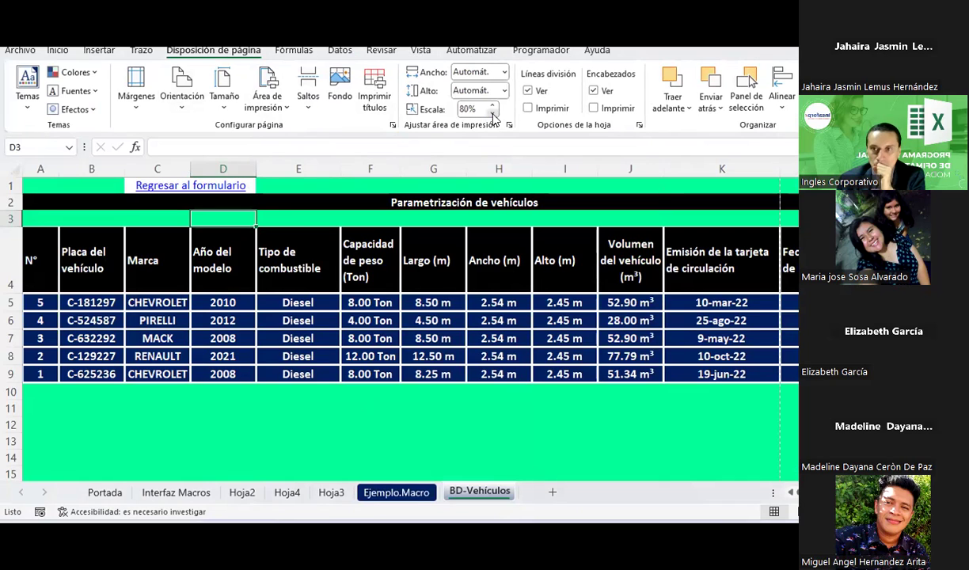
# Set rows $2:$4 to repeat at the top of every printed page.
pyautogui.click(371, 76)
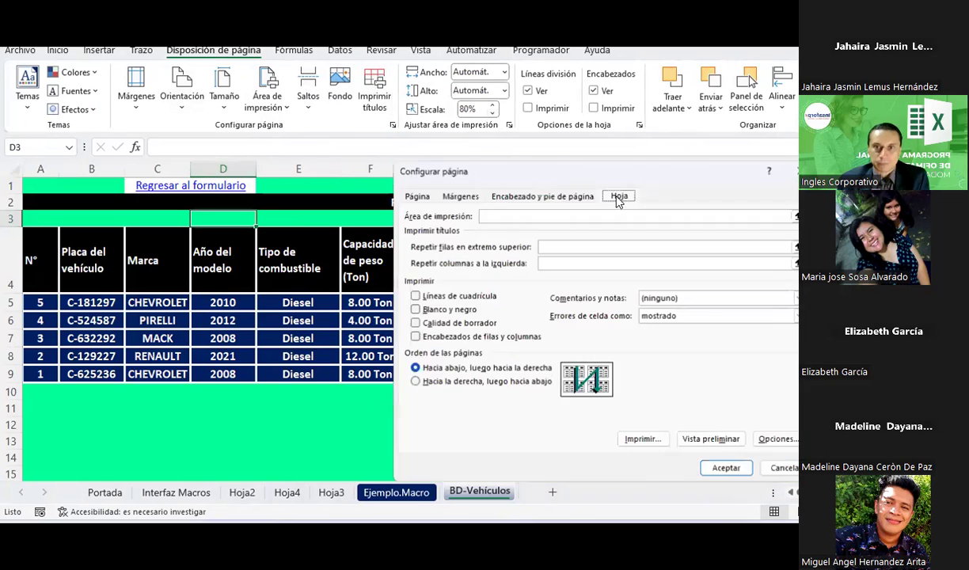
pyautogui.click(757, 233)
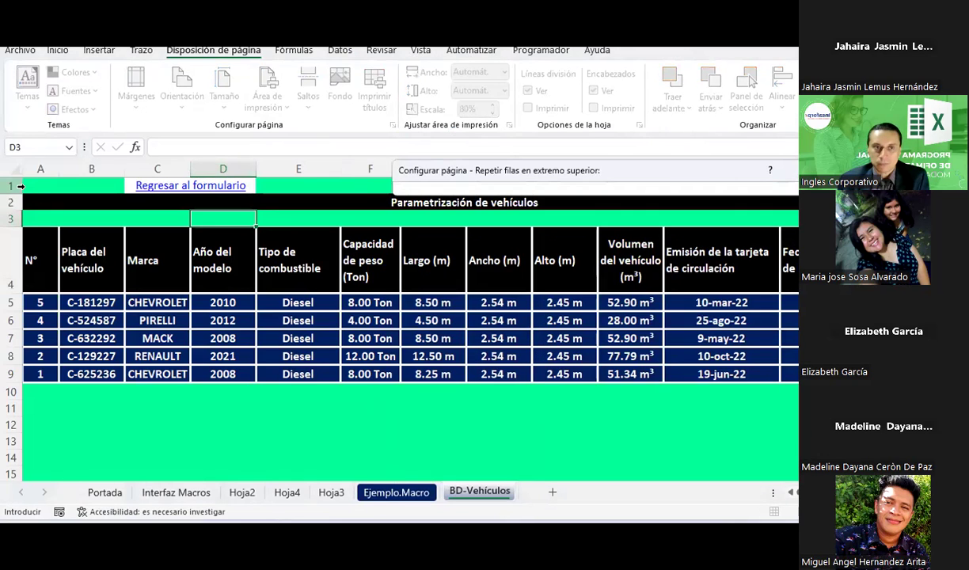
pyautogui.moveTo(11, 202); pyautogui.dragTo(5, 263)
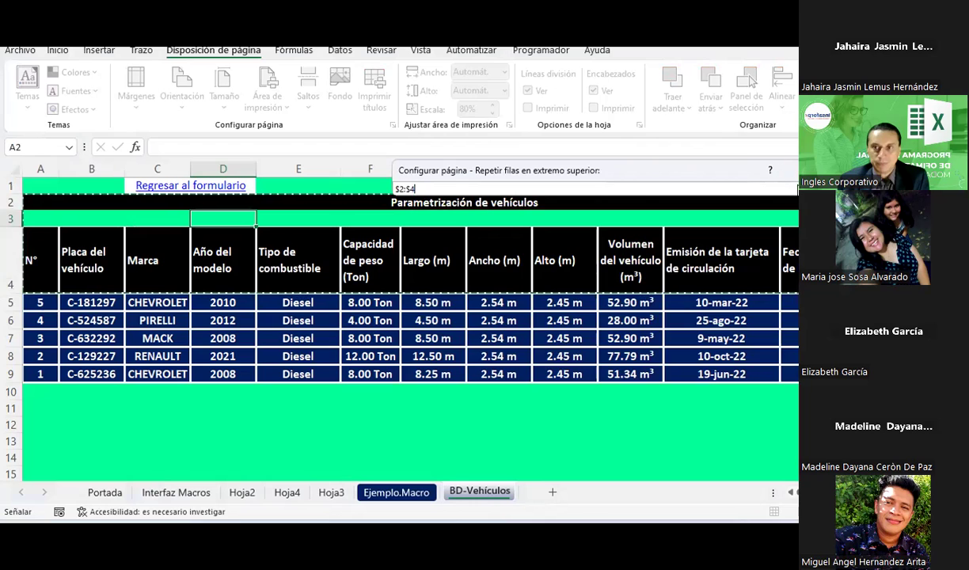
pyautogui.click(794, 189)
pyautogui.click(727, 469)
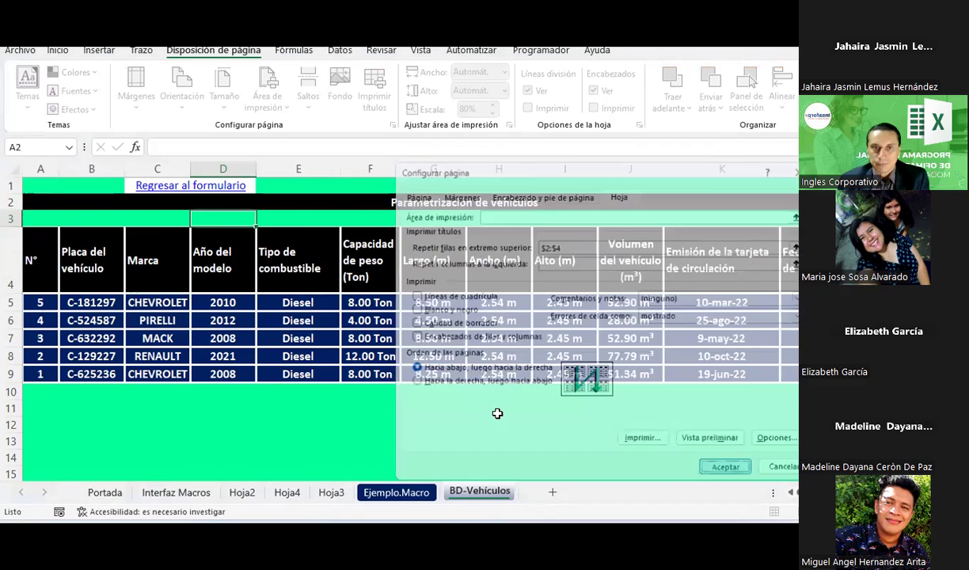
pyautogui.click(443, 408)
# Test the hyperlinks to the vehicle form and back, then check the print preview.
pyautogui.click(221, 184)
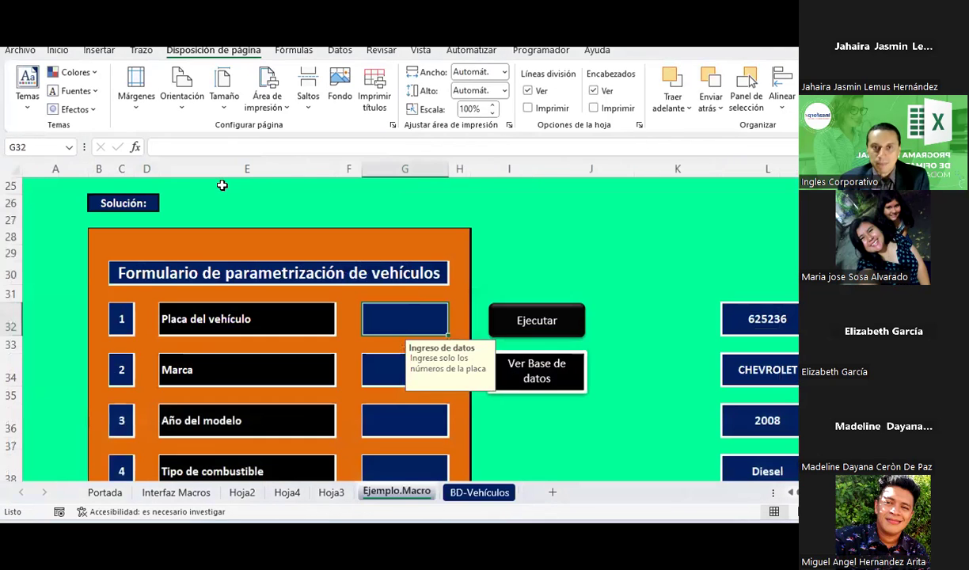
pyautogui.click(574, 379)
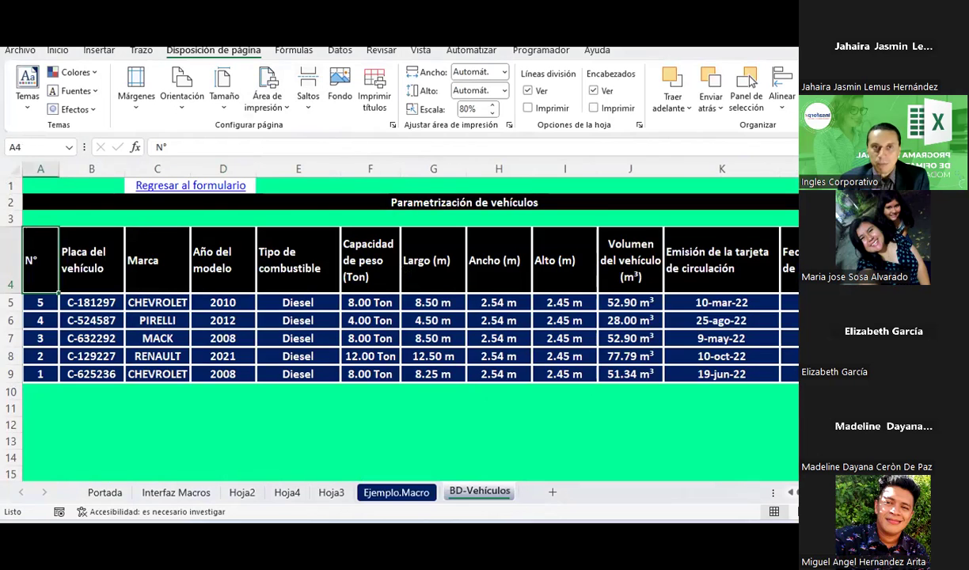
pyautogui.hotkey('ctrl', 'p')
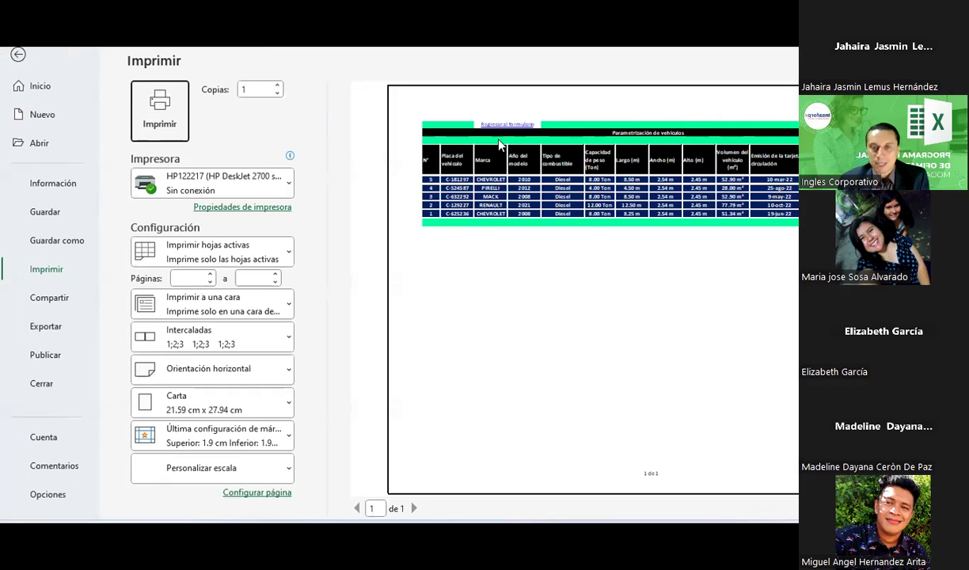
pyautogui.click(500, 145)
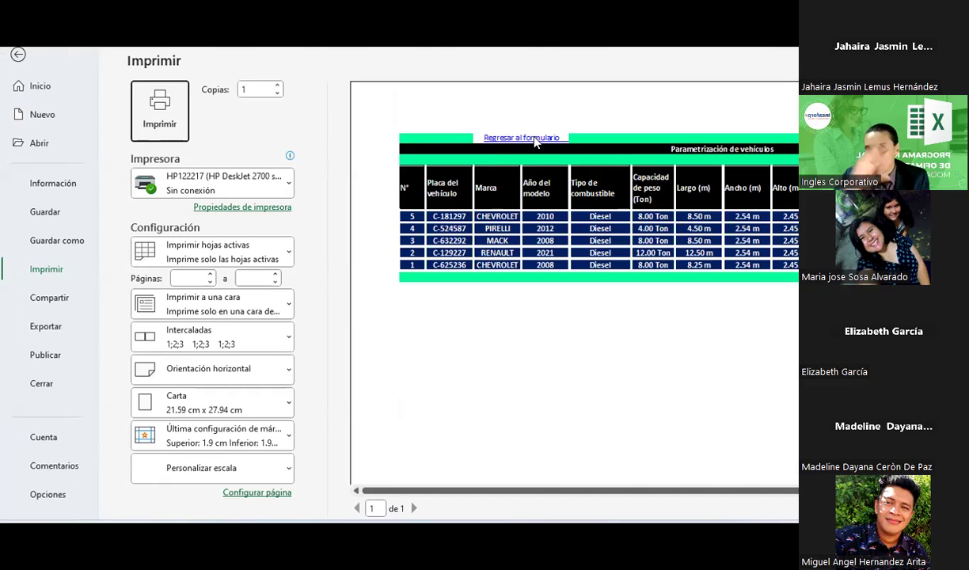
# Close the print preview and make C1's 'Regresar al formulario' text white.
pyautogui.press('Escape')
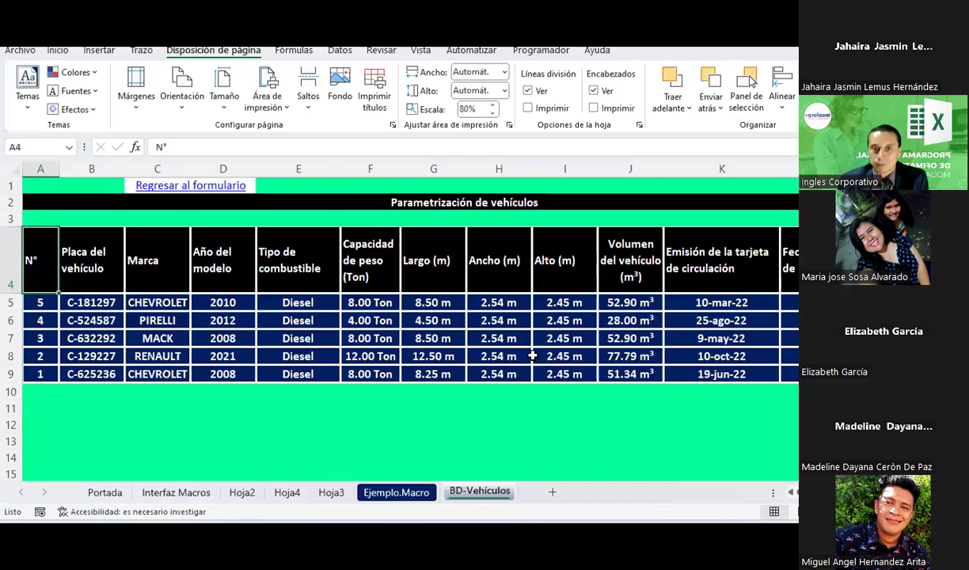
pyautogui.click(437, 404)
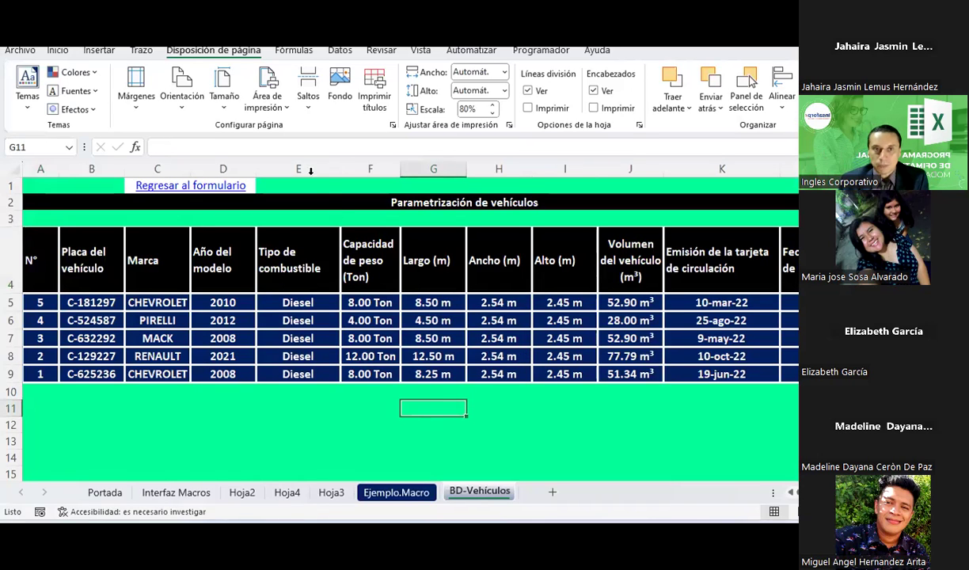
pyautogui.click(251, 180)
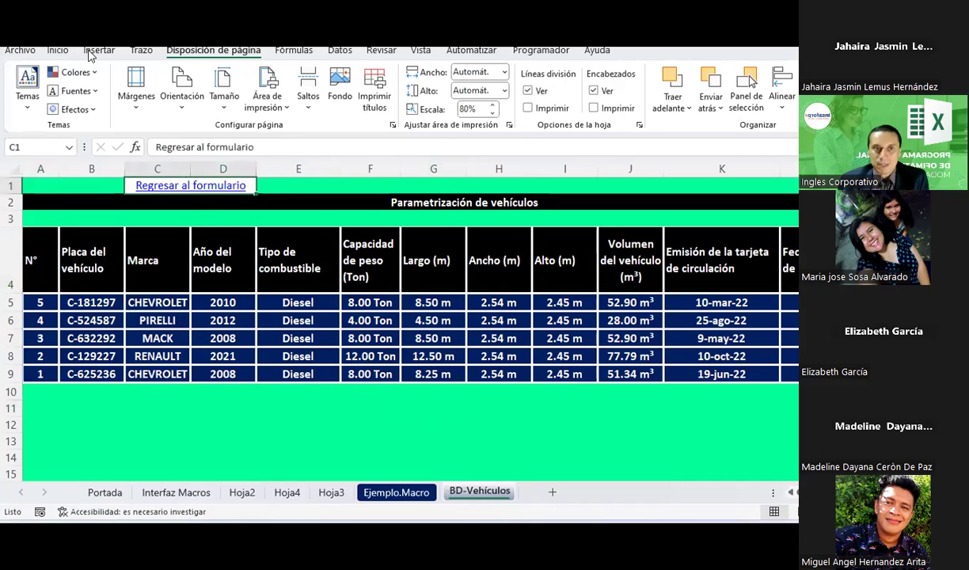
pyautogui.click(58, 51)
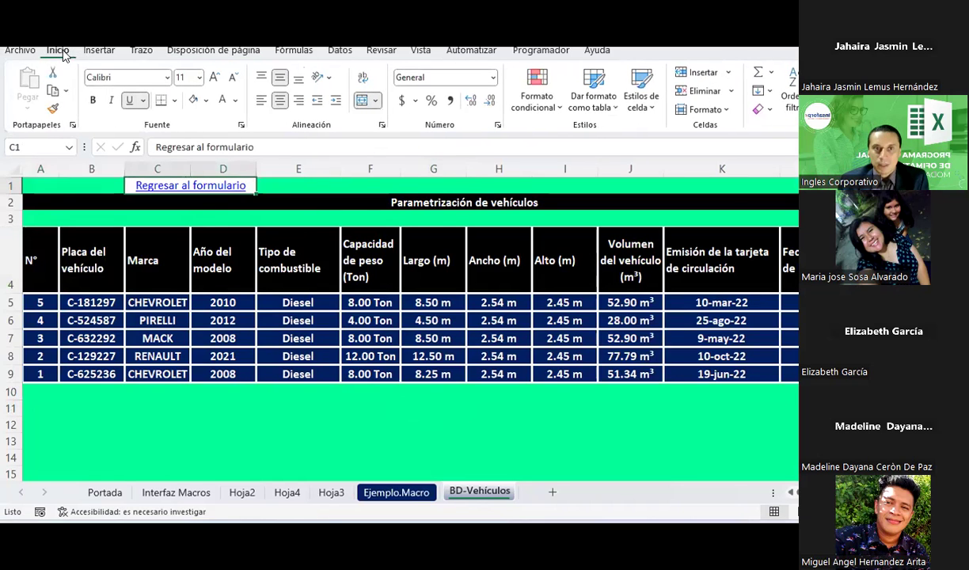
pyautogui.click(239, 102)
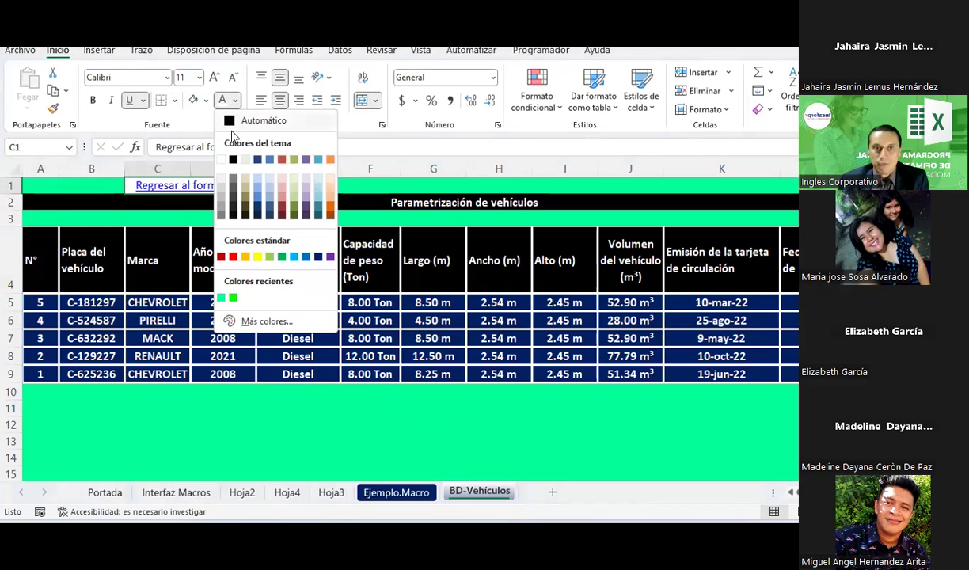
pyautogui.click(221, 160)
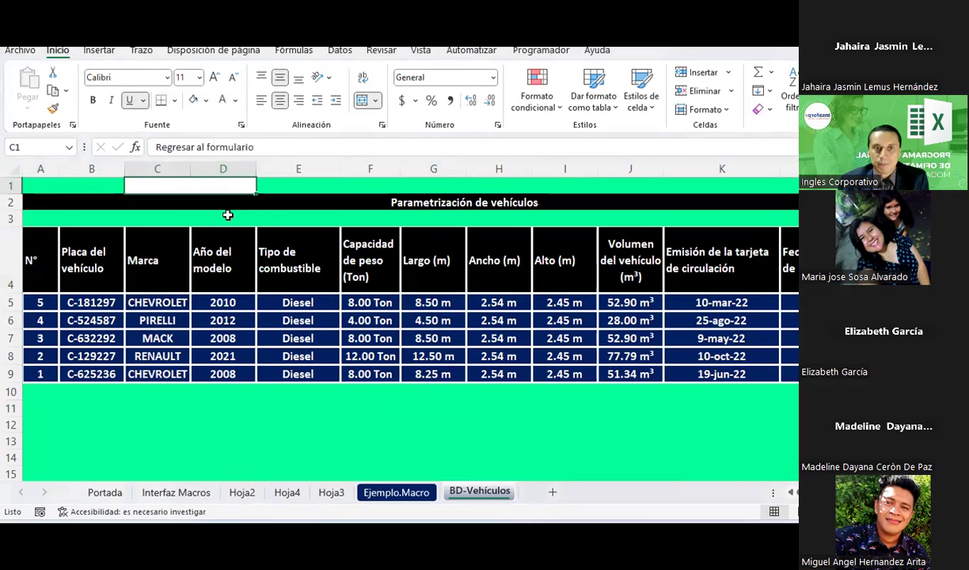
pyautogui.click(227, 215)
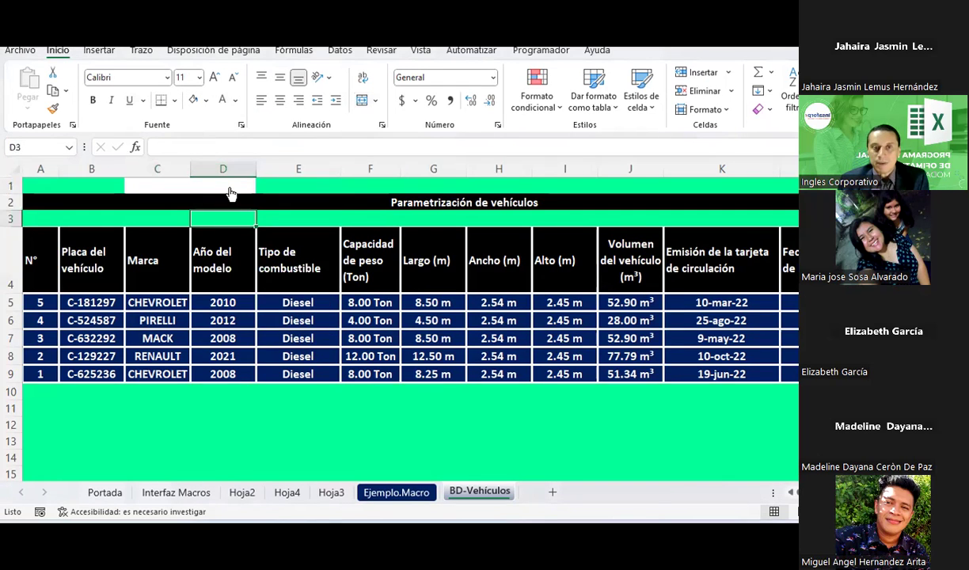
pyautogui.click(170, 192)
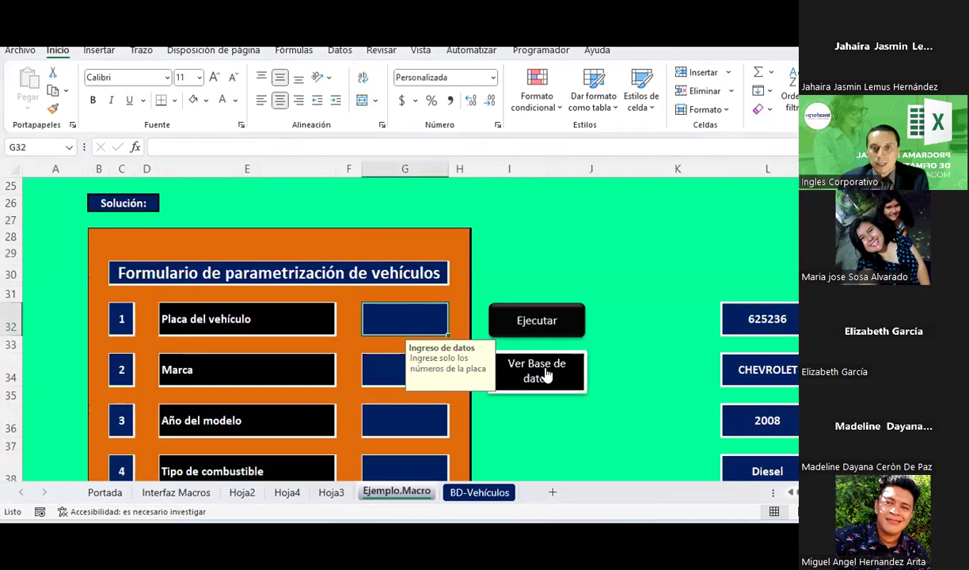
pyautogui.click(547, 374)
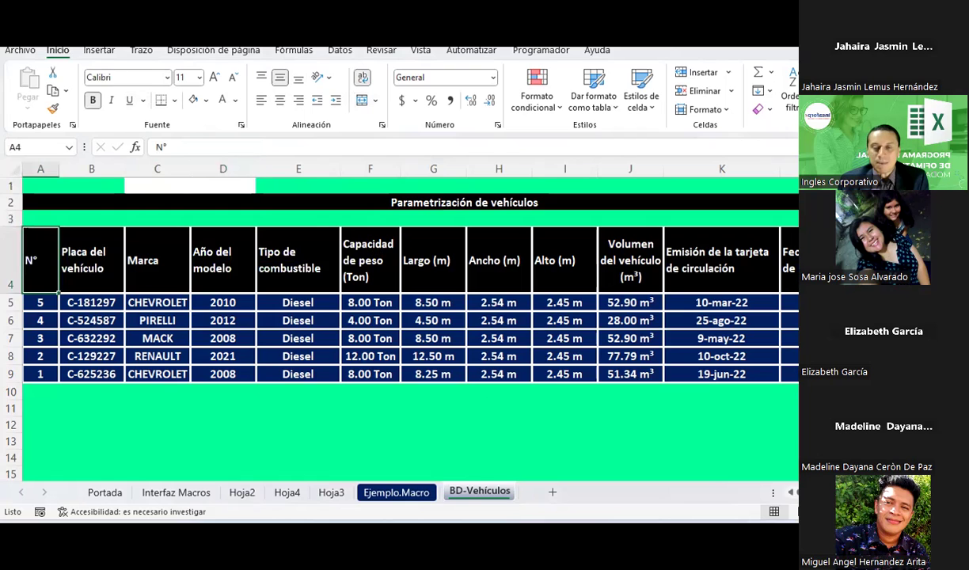
pyautogui.hotkey('ctrl', 'p')
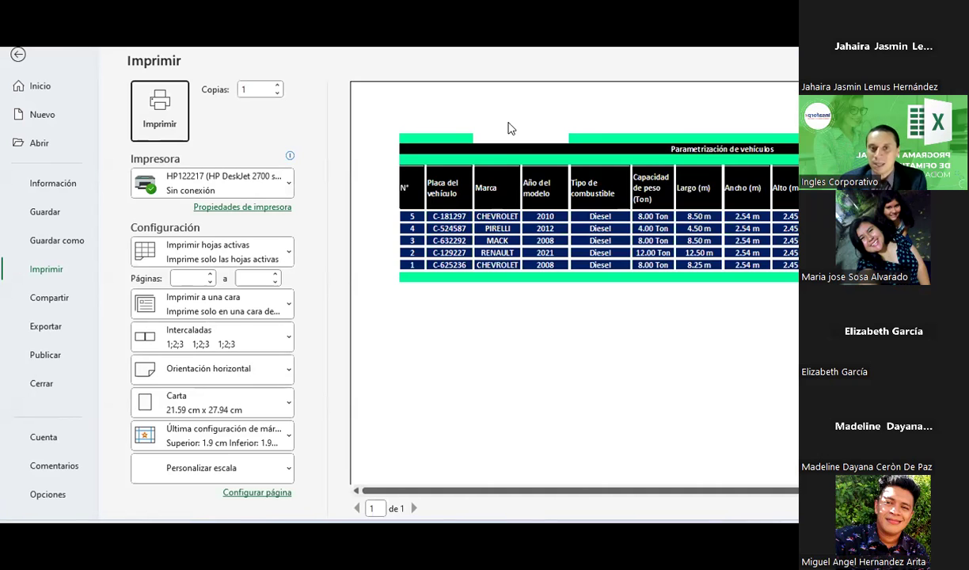
pyautogui.press('Escape')
pyautogui.click(246, 189)
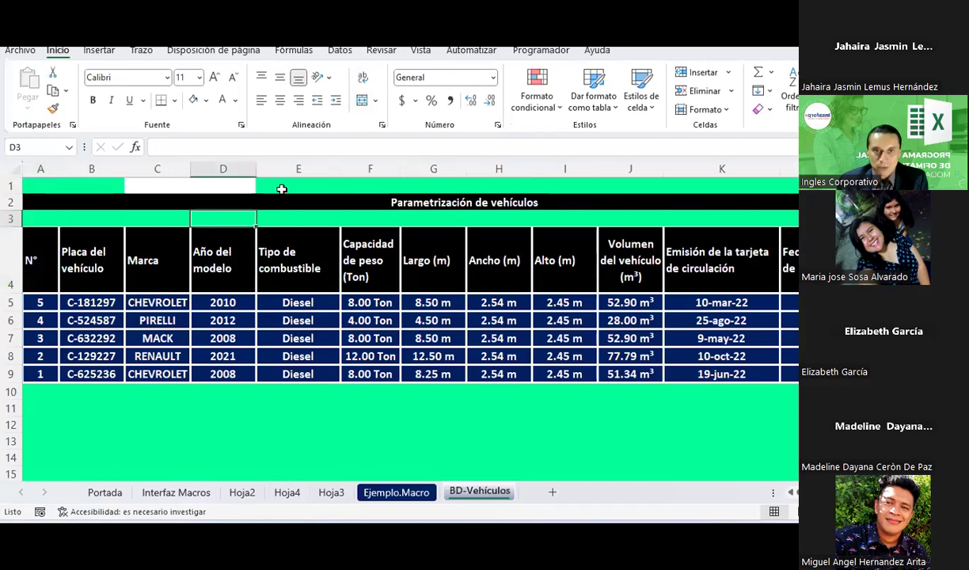
# Unmerge the 'Parametrización de vehículos' title and merge and centre it over F2:I2.
pyautogui.click(281, 187)
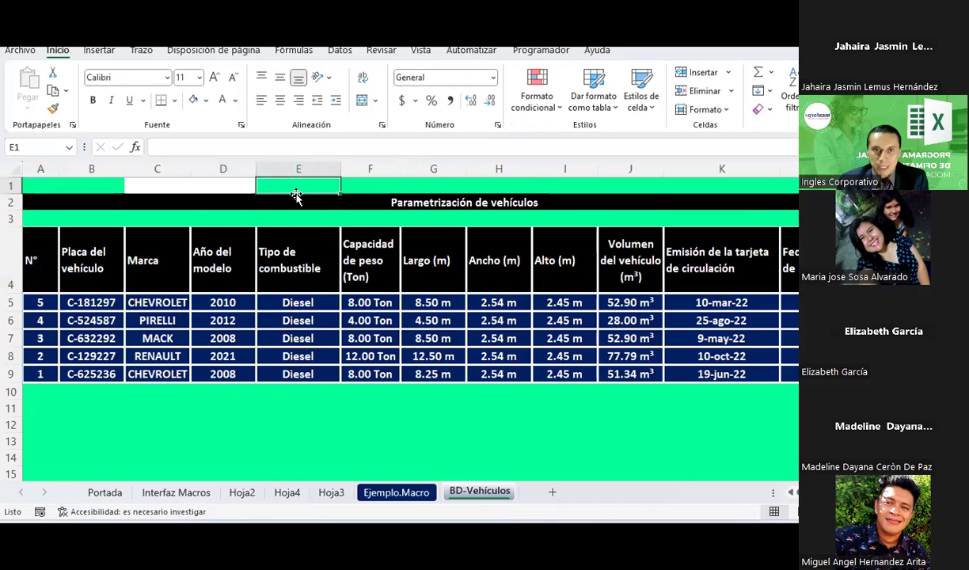
pyautogui.click(292, 202)
pyautogui.click(364, 100)
pyautogui.click(208, 219)
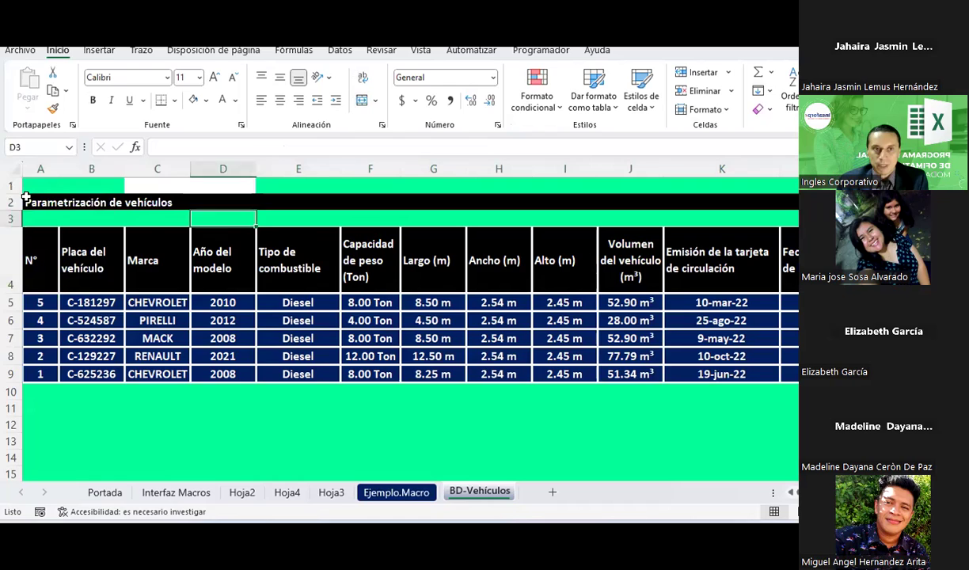
pyautogui.click(35, 195)
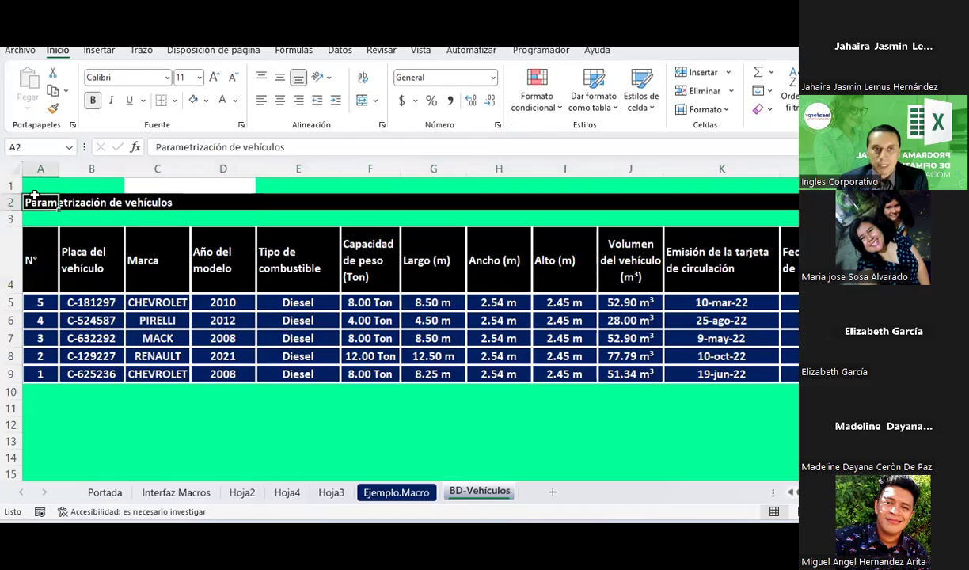
pyautogui.click(360, 201)
pyautogui.moveTo(360, 201); pyautogui.dragTo(589, 198)
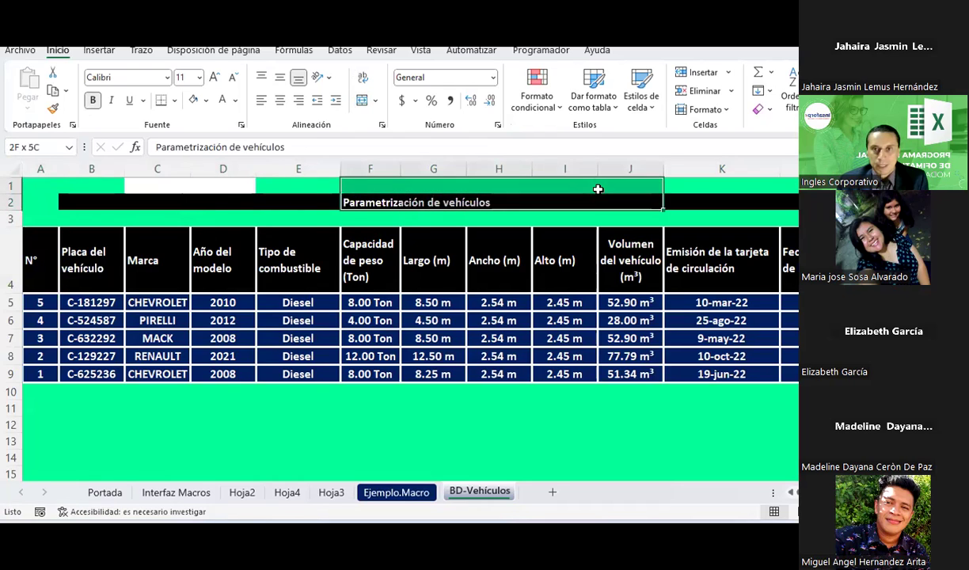
pyautogui.click(362, 100)
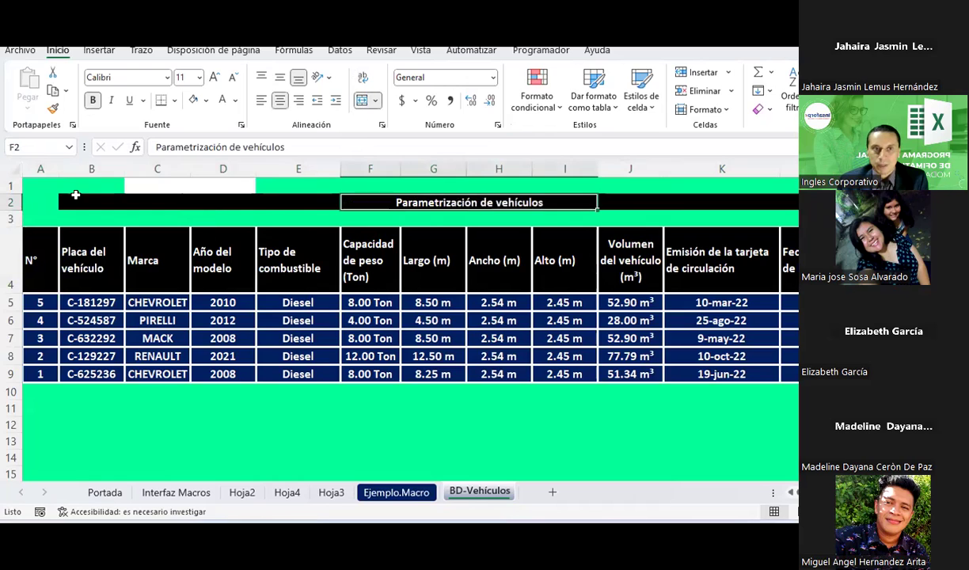
# Fill cells A2:B2 black.
pyautogui.moveTo(91, 200); pyautogui.dragTo(40, 199)
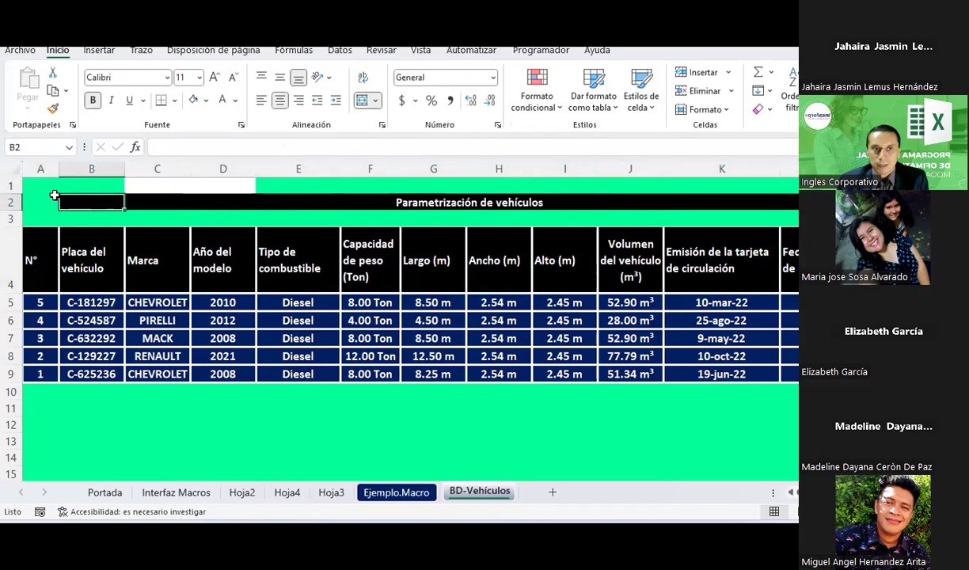
pyautogui.click(204, 102)
pyautogui.click(195, 139)
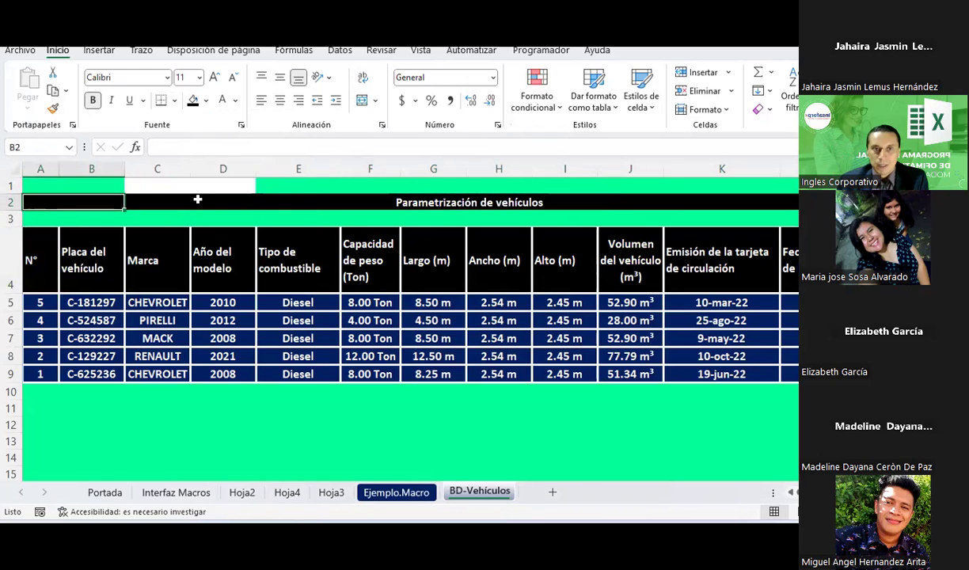
pyautogui.click(300, 205)
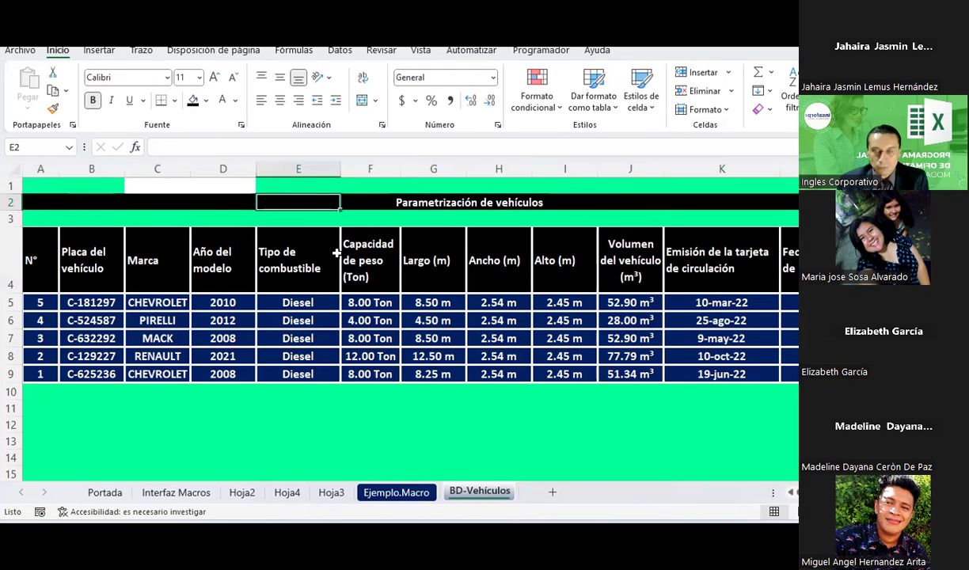
# Draw a small oval circle in cell E2 of the black title row.
pyautogui.click(99, 50)
pyautogui.click(266, 114)
pyautogui.click(189, 110)
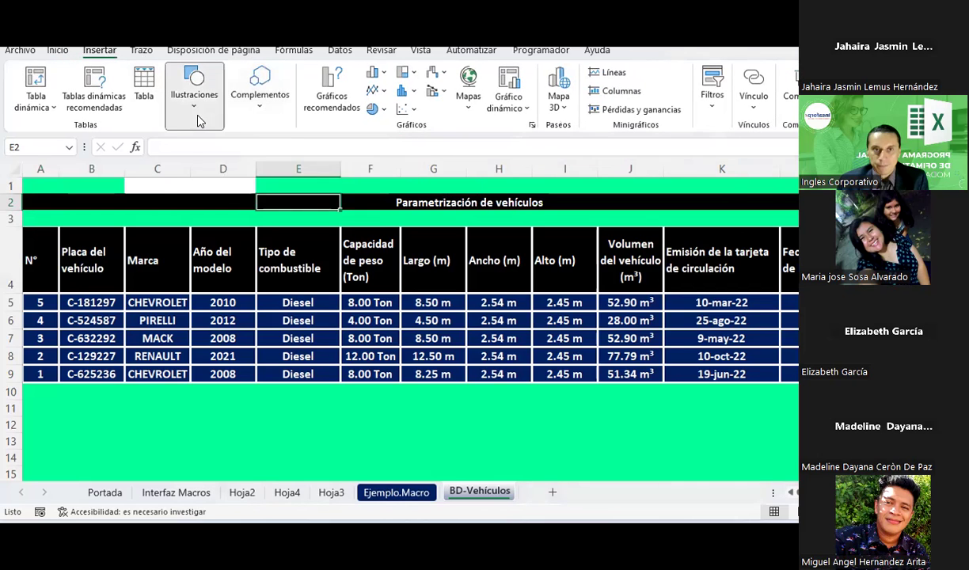
pyautogui.click(228, 168)
pyautogui.click(267, 207)
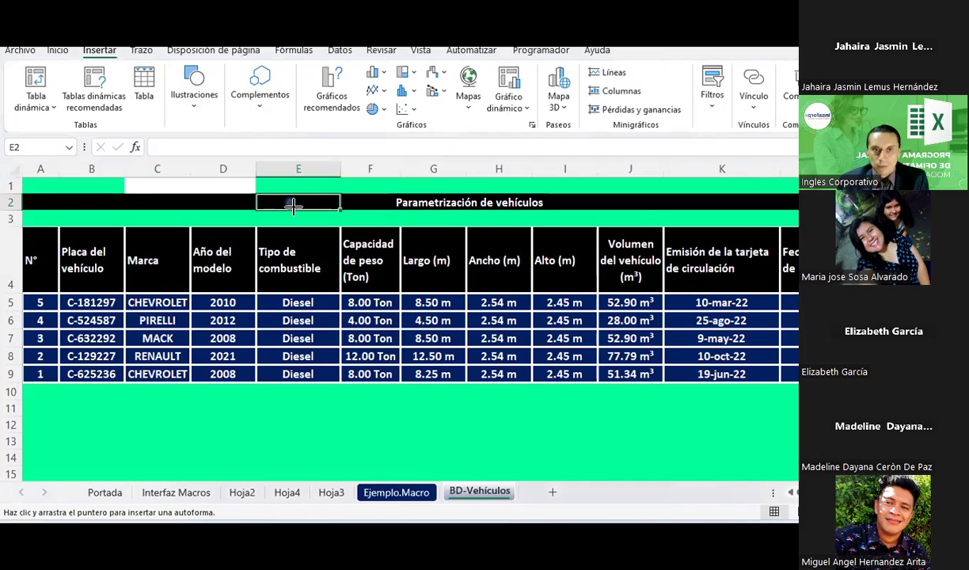
pyautogui.moveTo(293, 205); pyautogui.dragTo(285, 197)
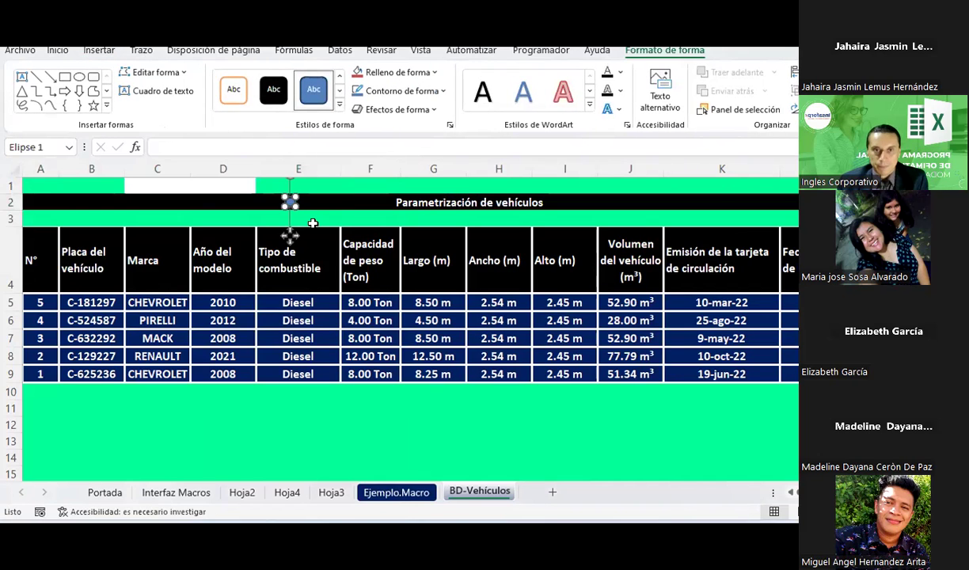
pyautogui.moveTo(296, 209)
pyautogui.mouseDown()
pyautogui.moveTo(305, 209)
pyautogui.moveTo(294, 195)
pyautogui.moveTo(306, 210)
pyautogui.moveTo(294, 212)
pyautogui.moveTo(302, 188)
pyautogui.mouseUp()
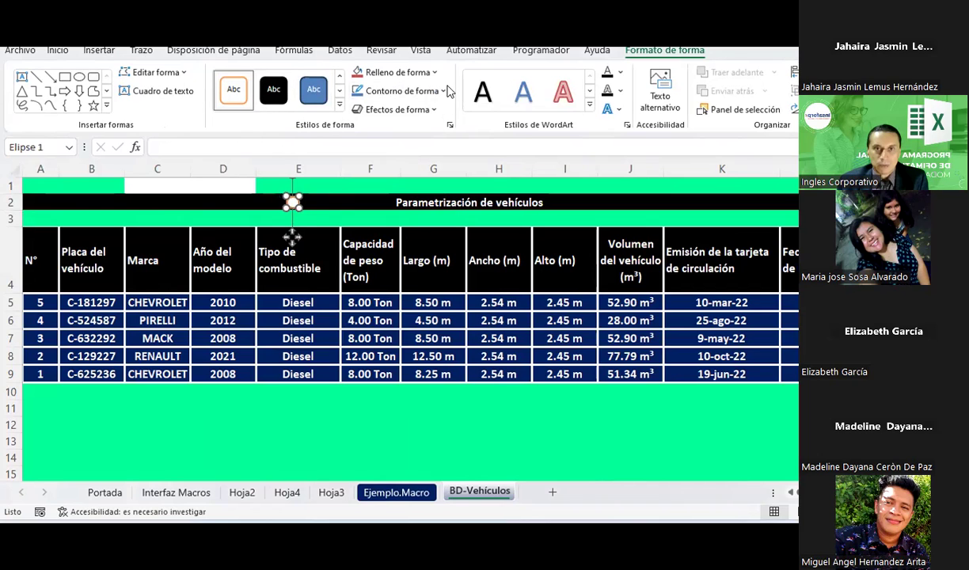
# Remove the circle's outline with Sin contorno.
pyautogui.click(403, 92)
pyautogui.click(408, 313)
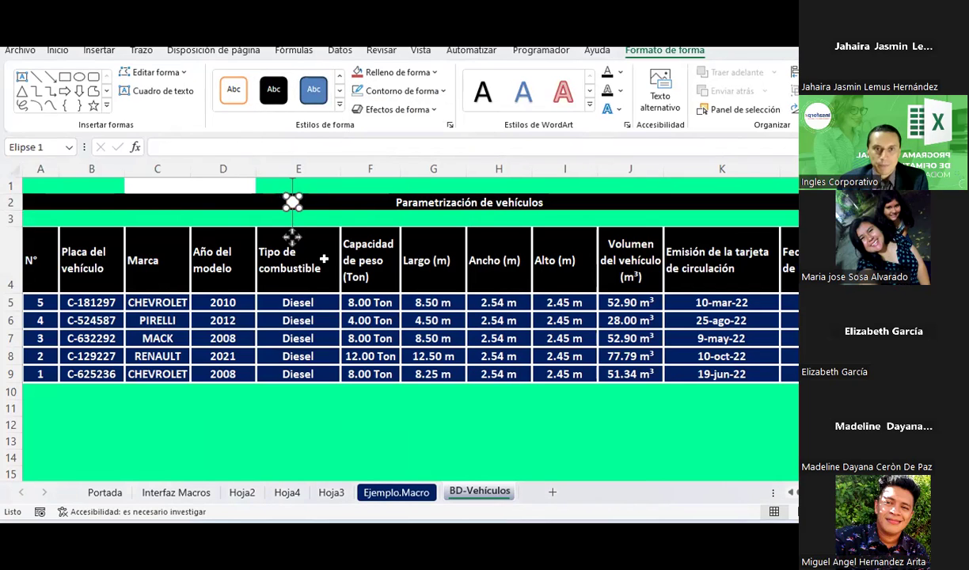
pyautogui.click(269, 186)
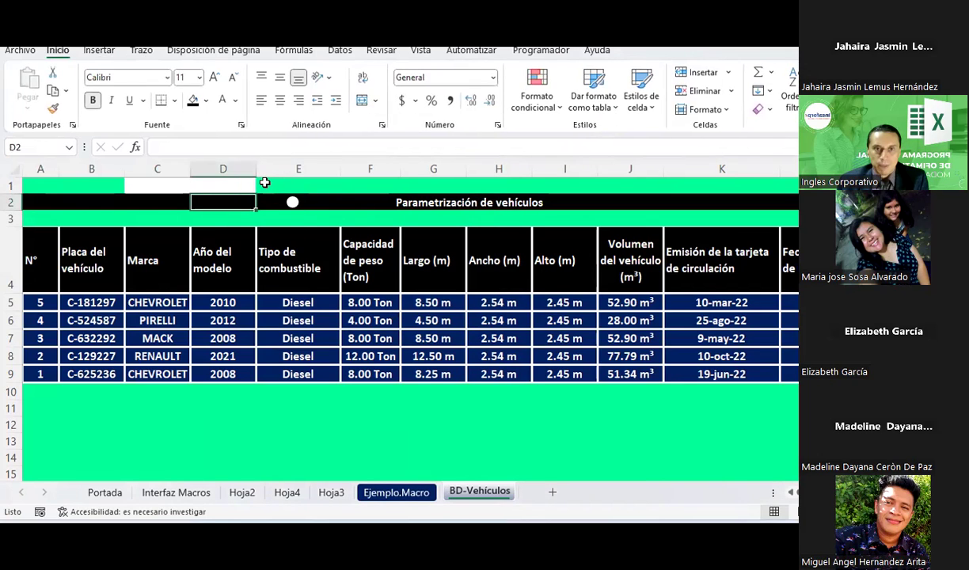
# Copy E1's green formatting onto C1 and clear the 'Regresar al formulario' text.
pyautogui.click(52, 109)
pyautogui.click(242, 187)
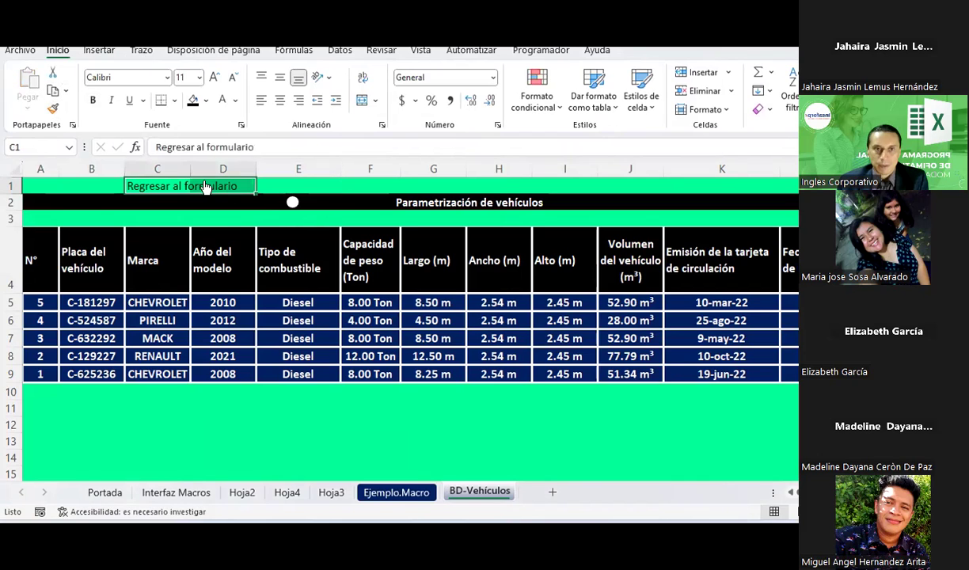
pyautogui.hotkey('ctrl', 'z')
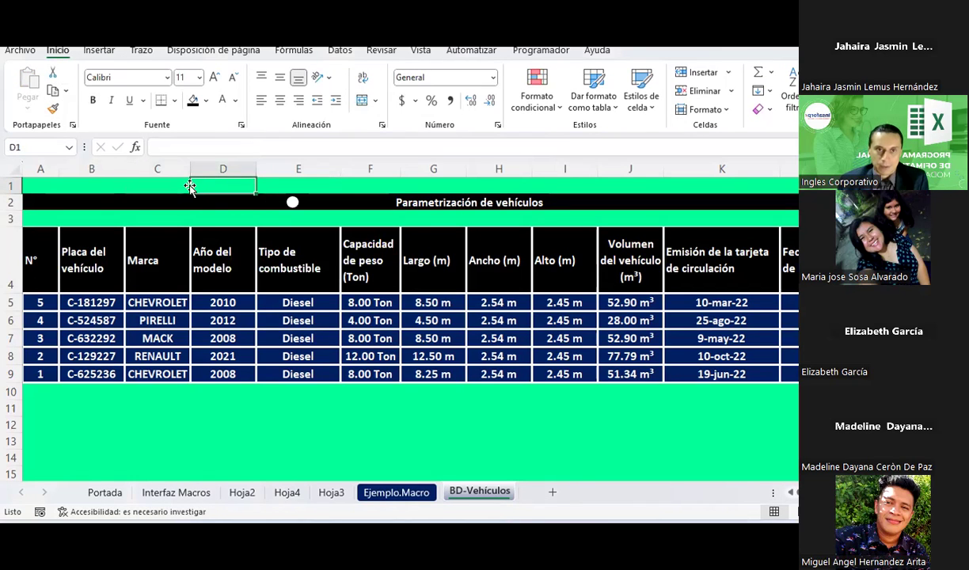
# Link the circle to cell G36 on the Ejemplo.Macro sheet.
pyautogui.click(292, 202)
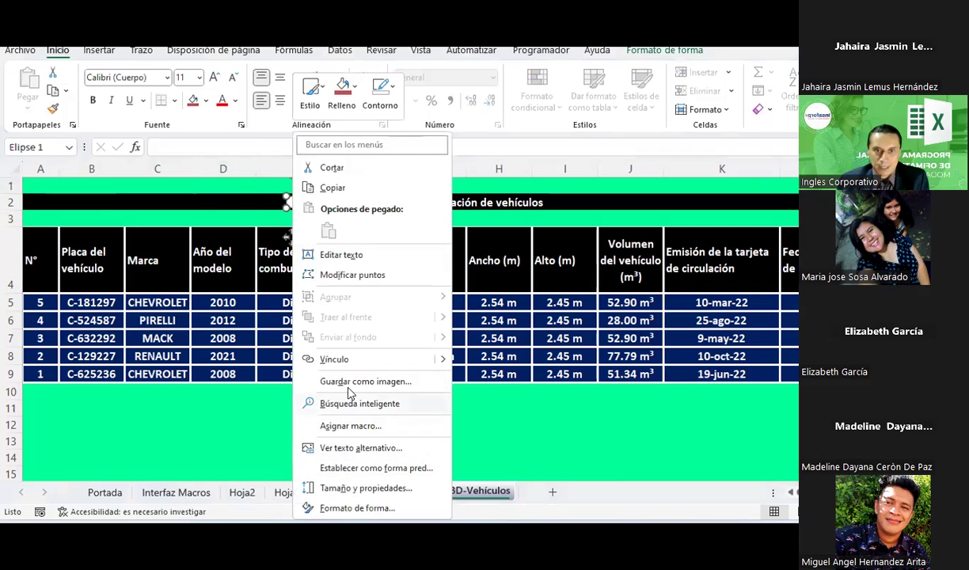
pyautogui.click(343, 365)
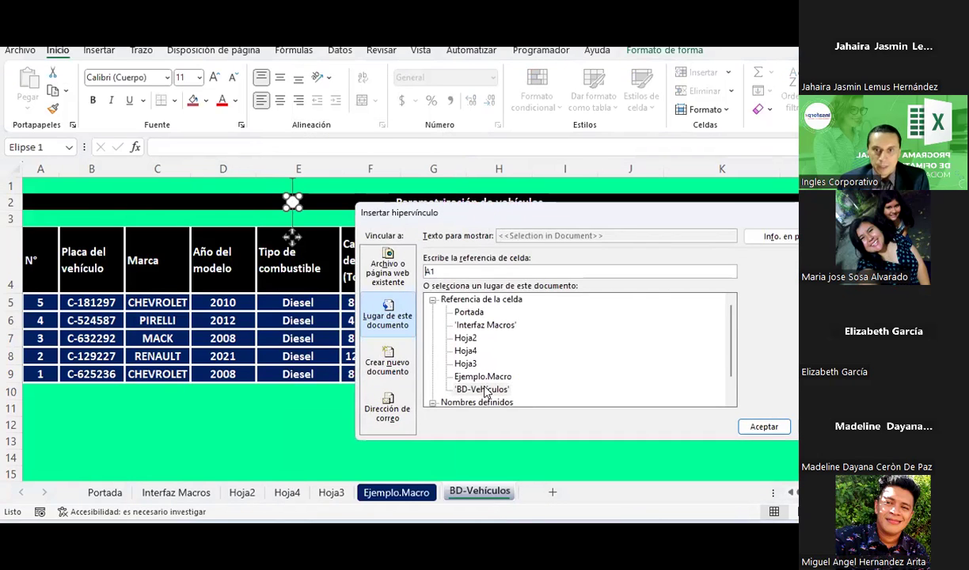
pyautogui.click(485, 378)
pyautogui.doubleClick(432, 272)
pyautogui.write('g36')
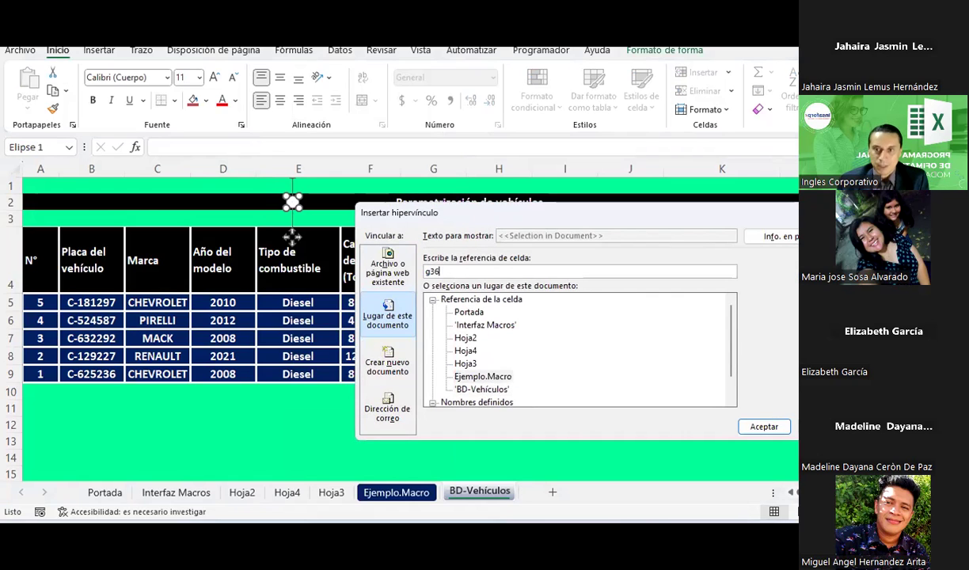
pyautogui.press('Return')
pyautogui.click(365, 220)
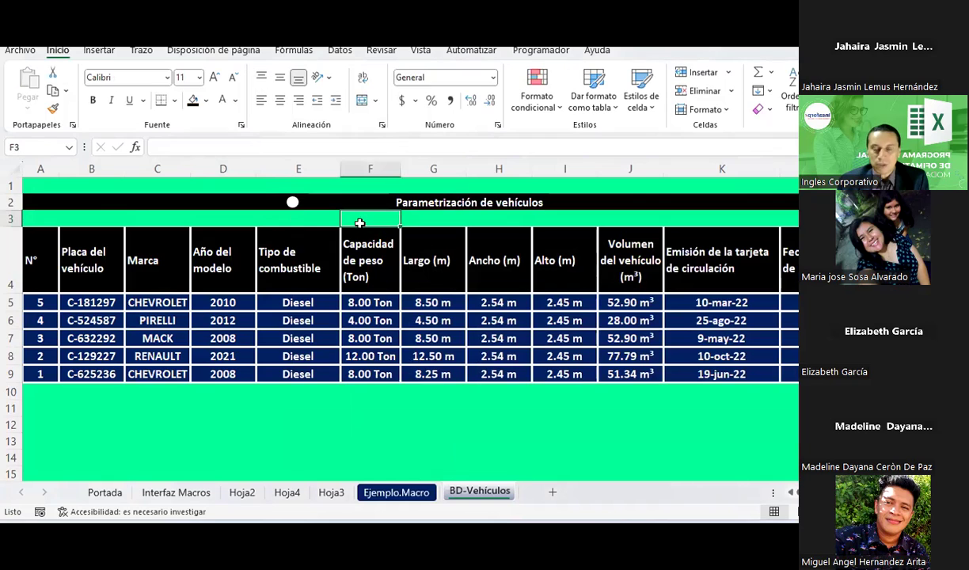
pyautogui.click(292, 205)
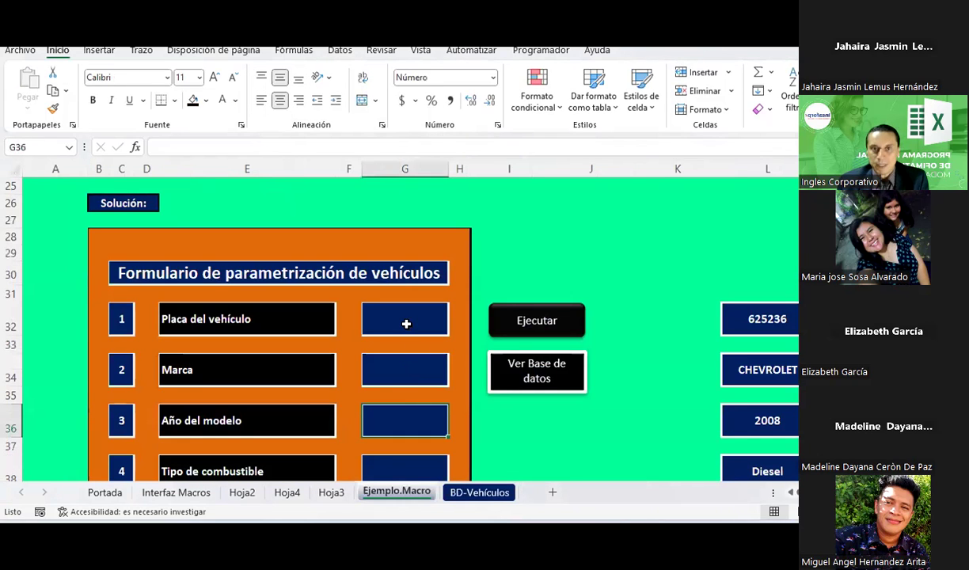
pyautogui.click(531, 369)
pyautogui.rightClick(299, 205)
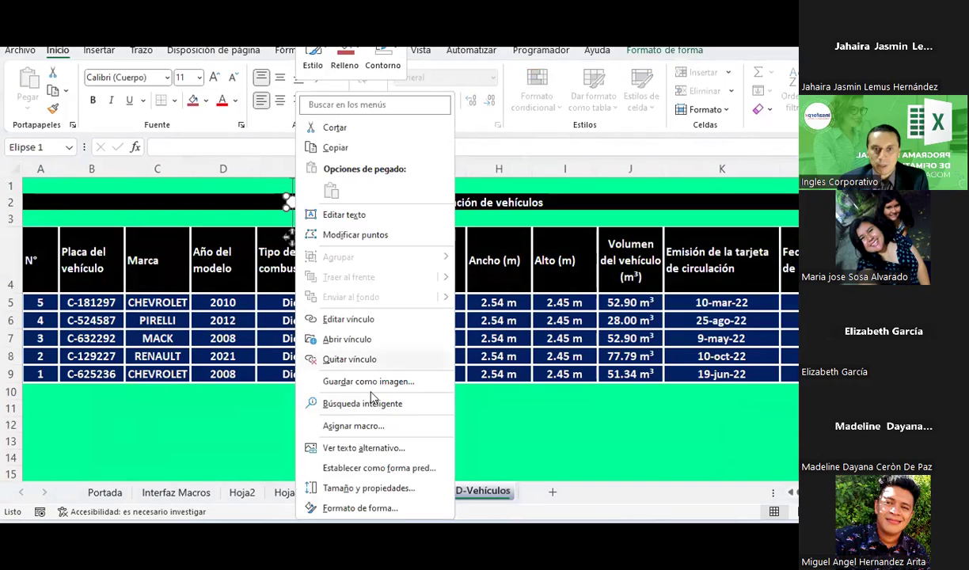
pyautogui.click(347, 319)
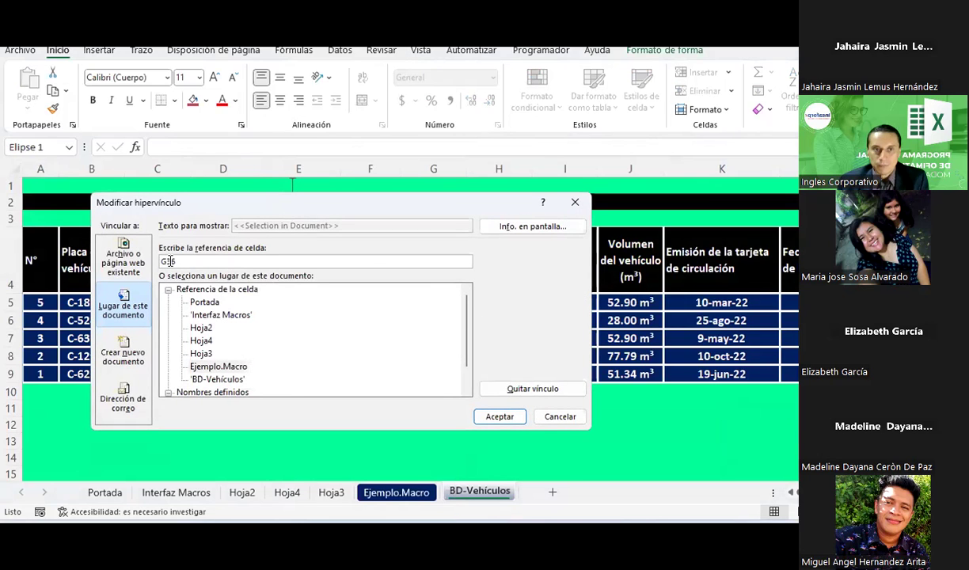
pyautogui.click(508, 421)
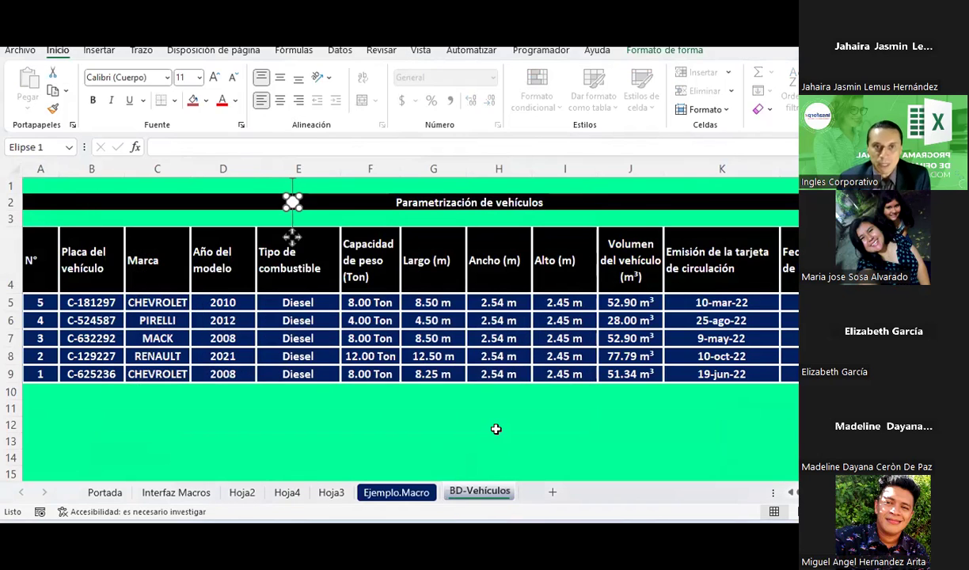
pyautogui.click(495, 426)
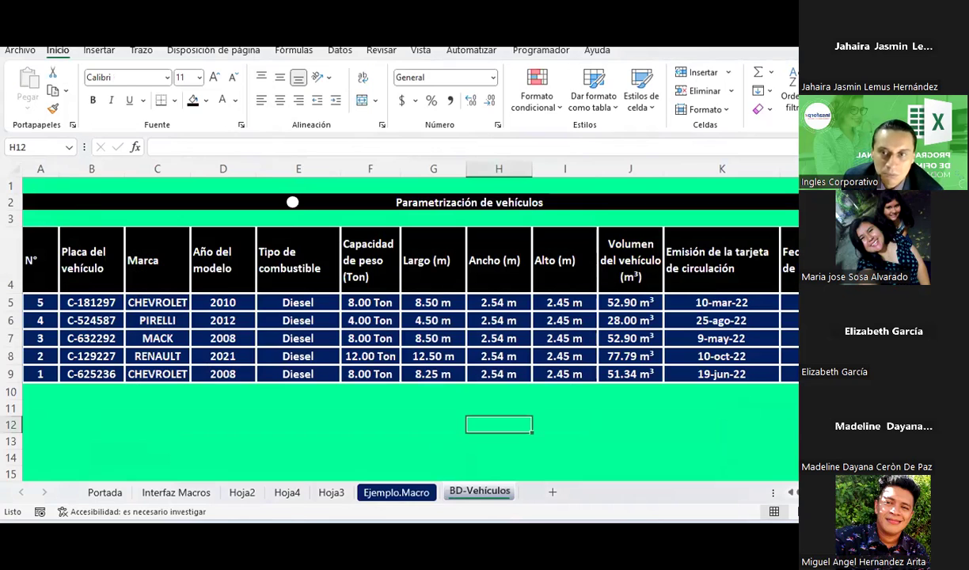
pyautogui.hotkey('ctrl', 'p')
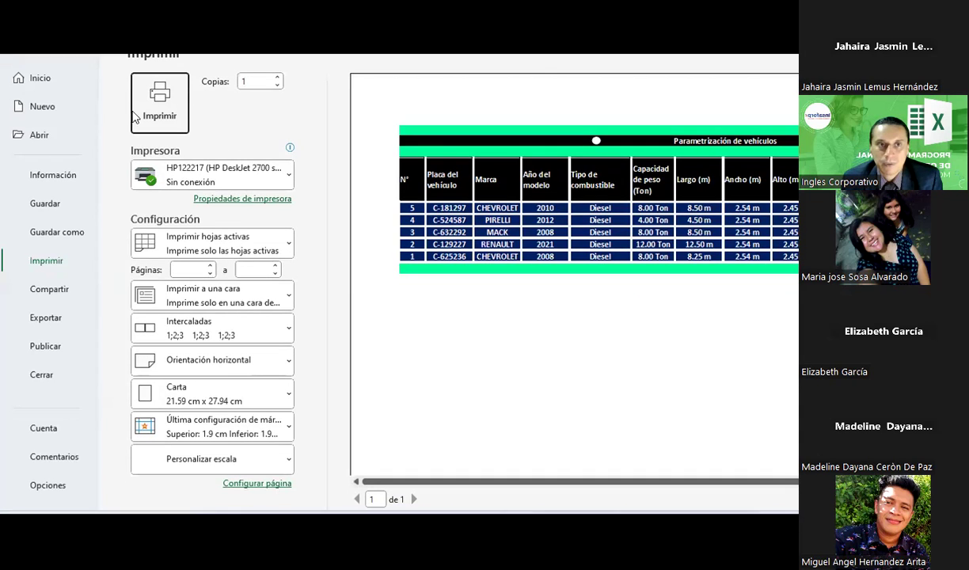
# Leave the print preview and select the Placa del vehículo cell on the form.
pyautogui.press('Escape')
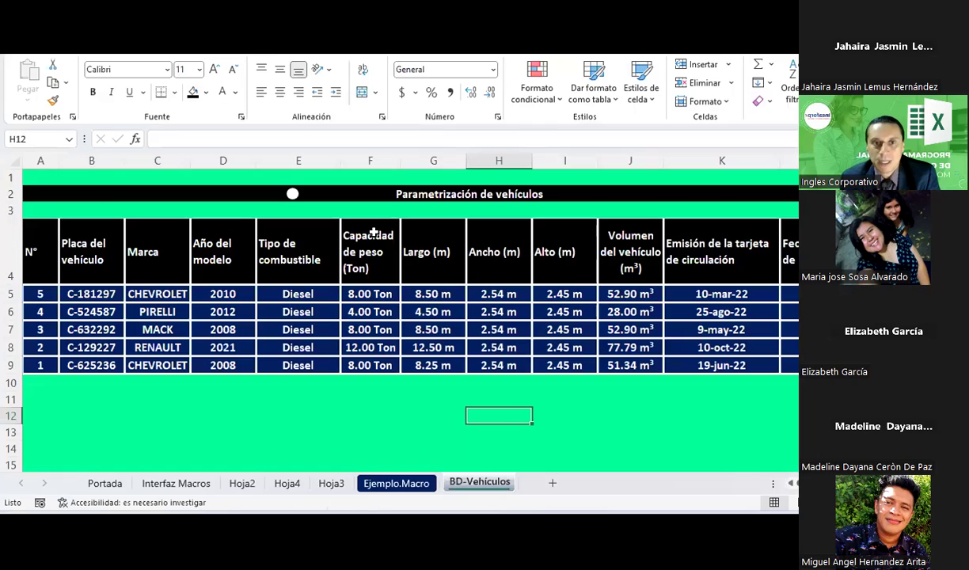
pyautogui.click(556, 211)
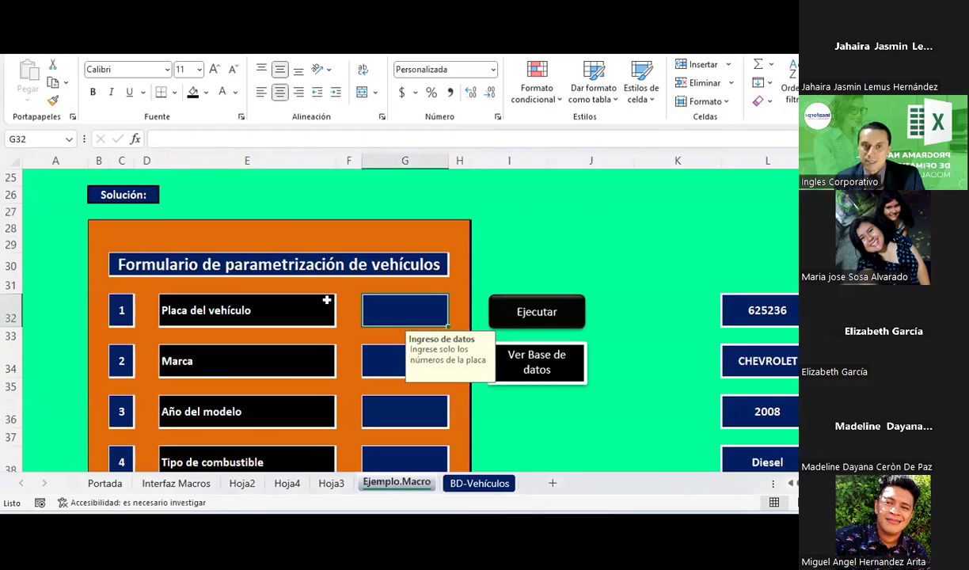
pyautogui.click(325, 301)
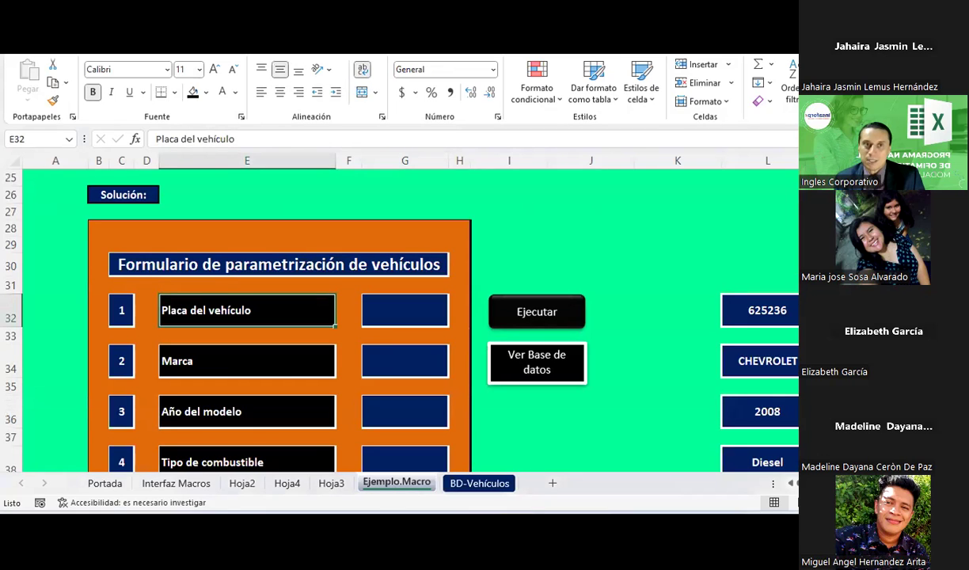